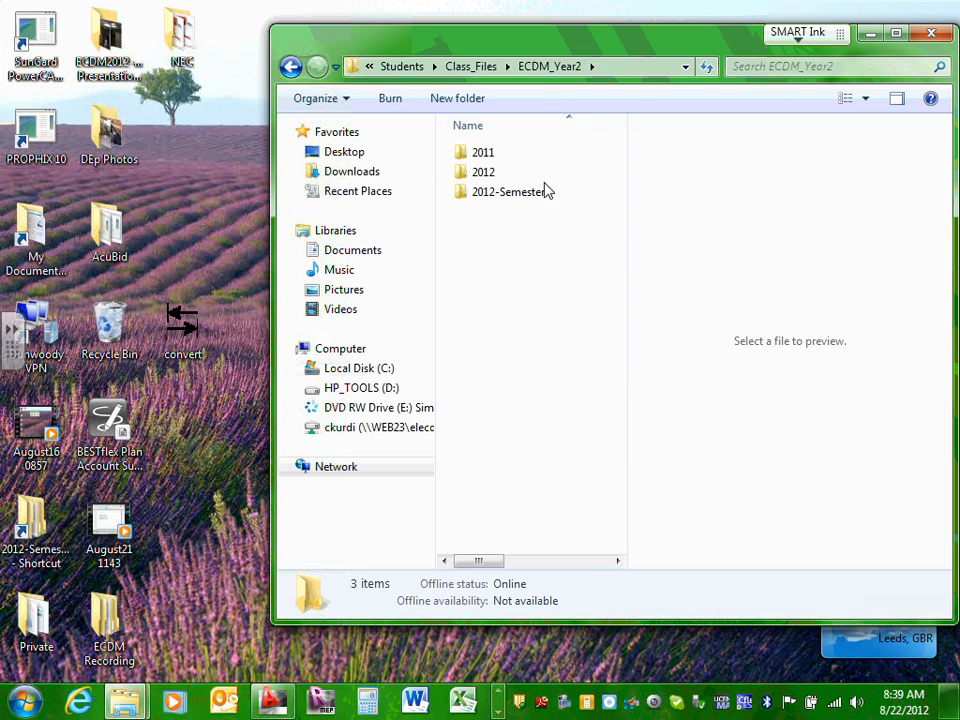
- Open the Design Drawings folder inside 2012-Semester, Team 10, S#3-1-Fall-Residential Semester
double_click(536, 190)
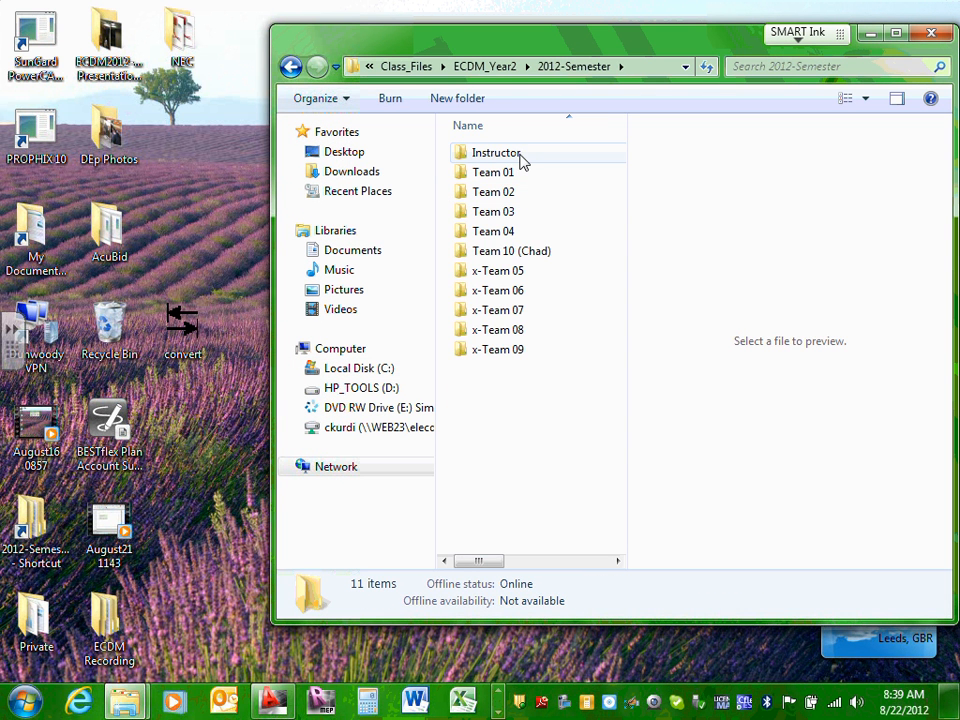
double_click(527, 251)
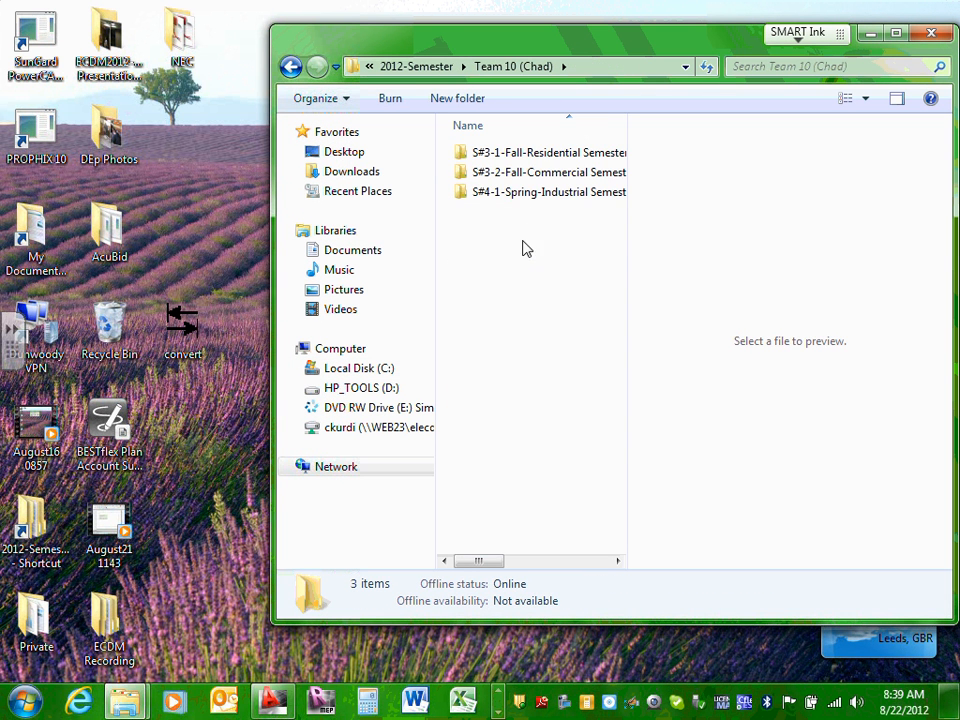
double_click(550, 154)
double_click(548, 155)
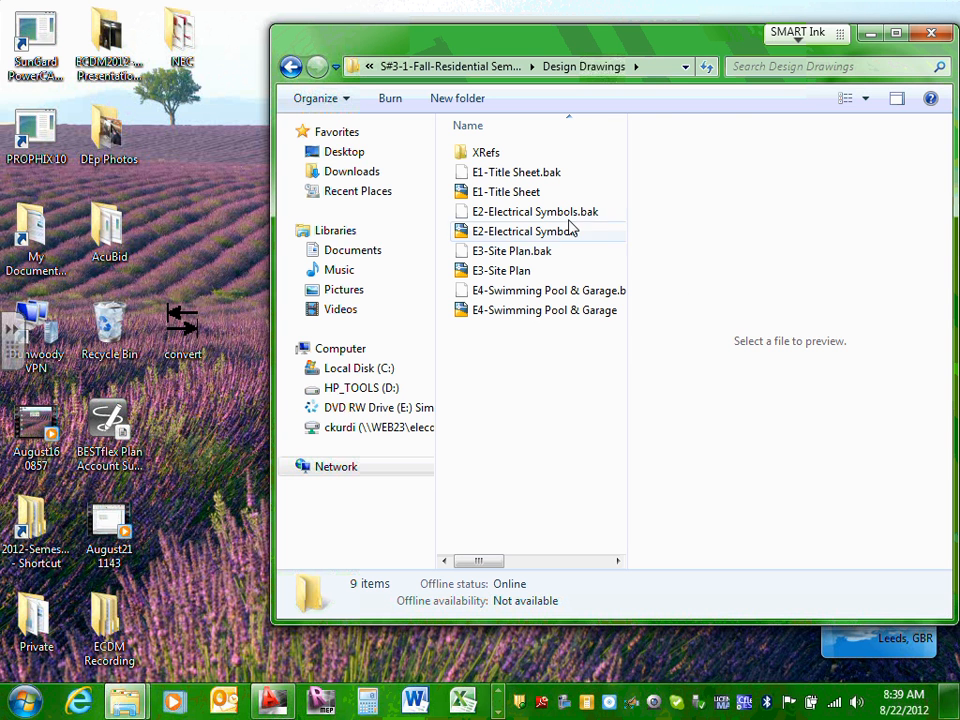
- Maximize the folder window, widen the file list to show the detail columns, and preview the E4-Swimming Pool & Garage drawing
click(896, 33)
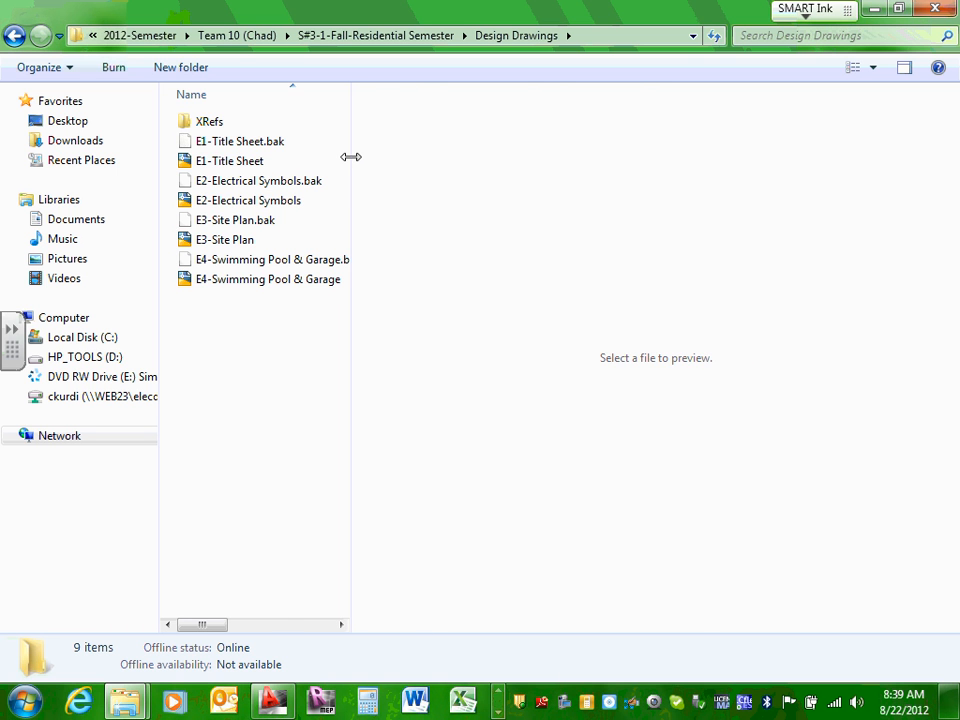
drag(350, 157, 381, 302)
click(311, 283)
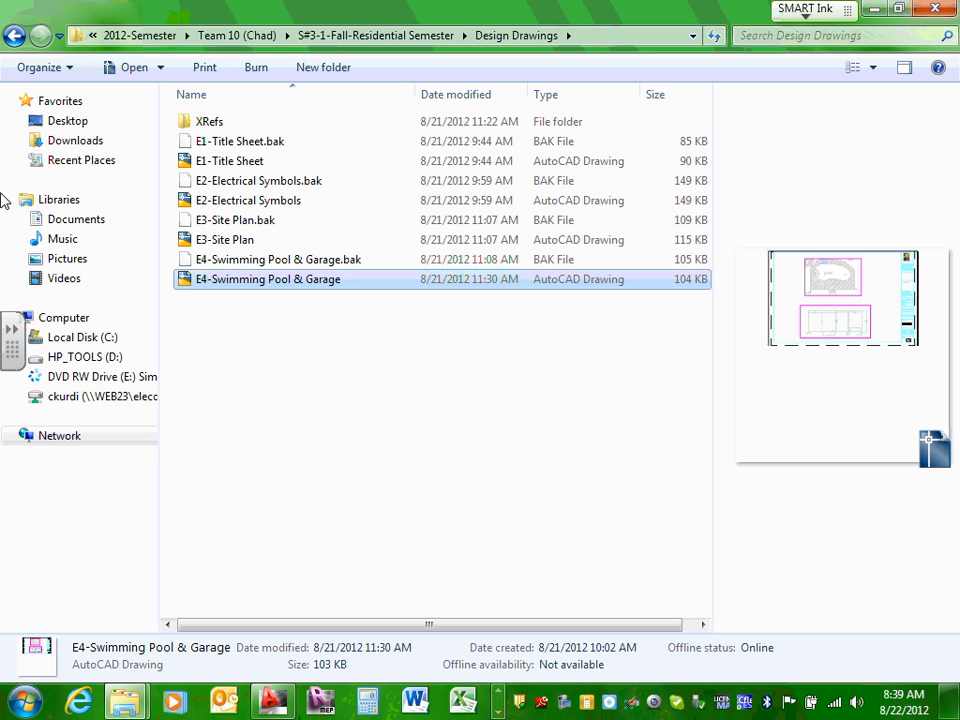
- Compare the E1-Title Sheet drawing with the E4-Swimming Pool & Garage backup file, highlighting the backup's bak extension
click(270, 160)
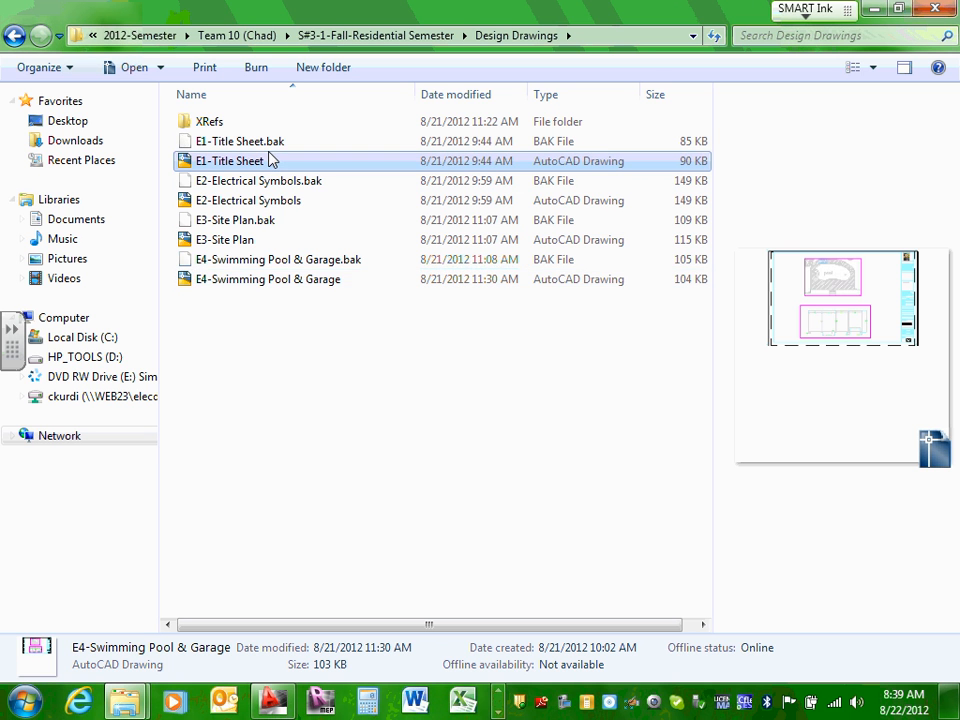
click(268, 262)
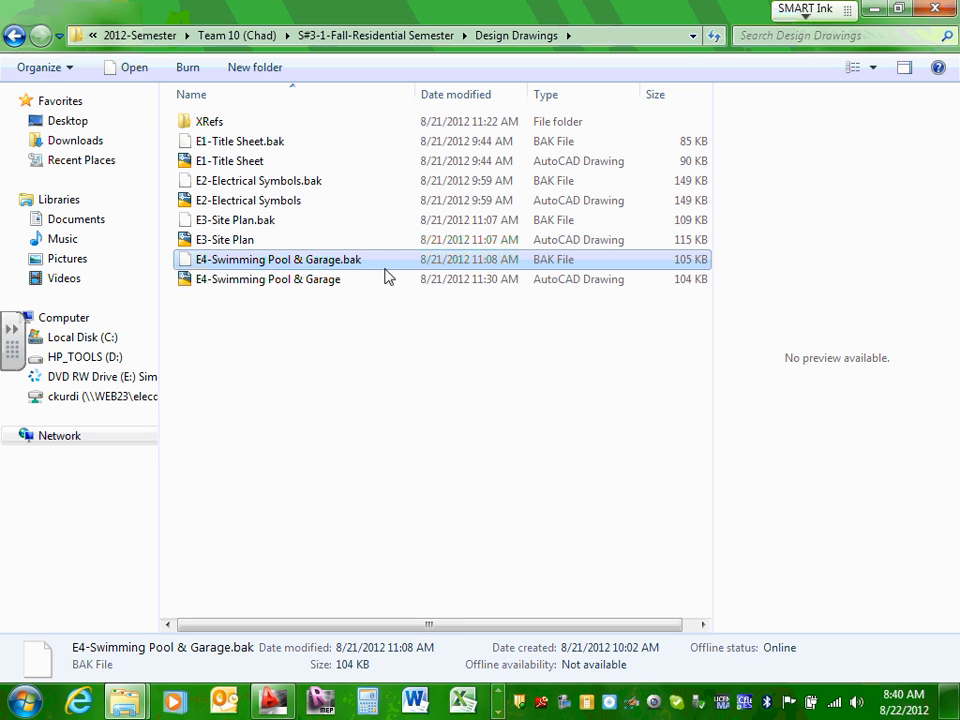
click(340, 260)
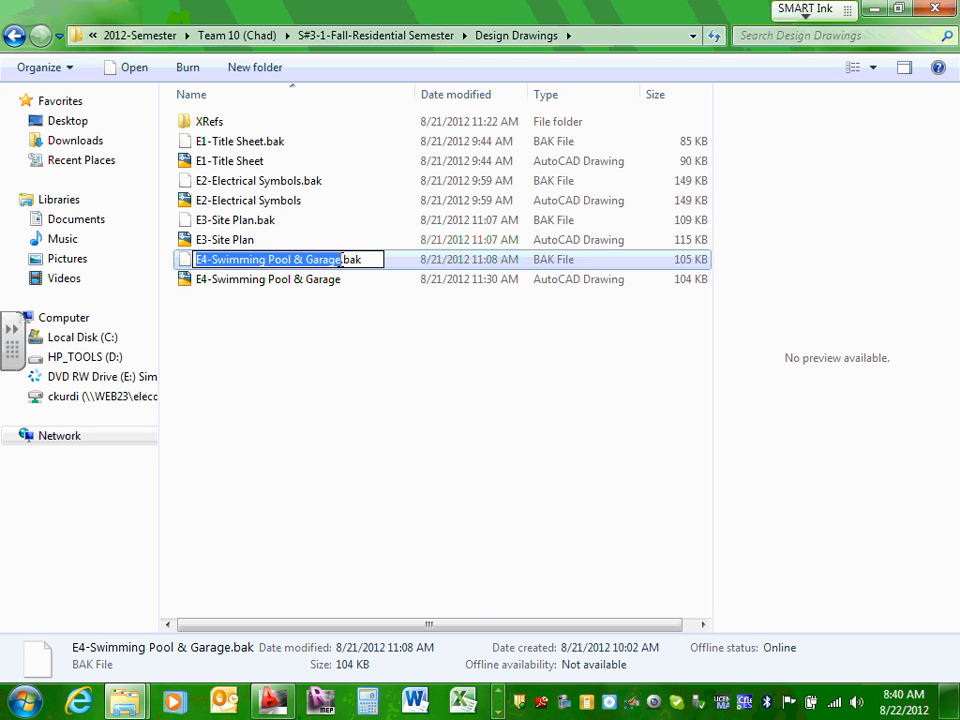
drag(344, 260, 368, 260)
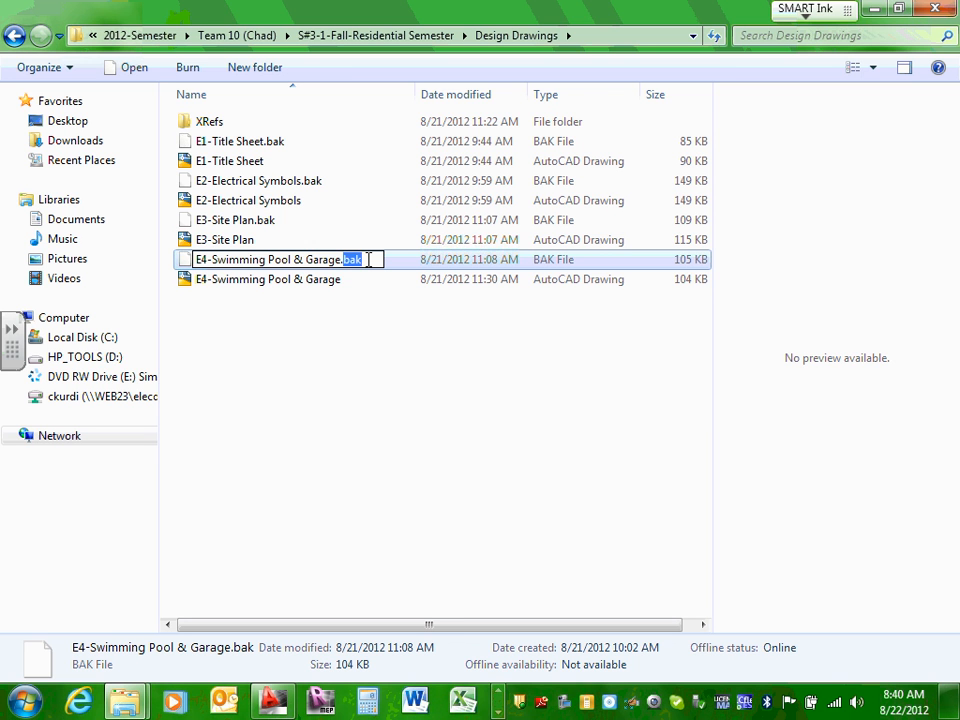
- Open the E4-Swimming Pool & Garage drawing in AutoCAD and accept the educational plot stamp
click(307, 283)
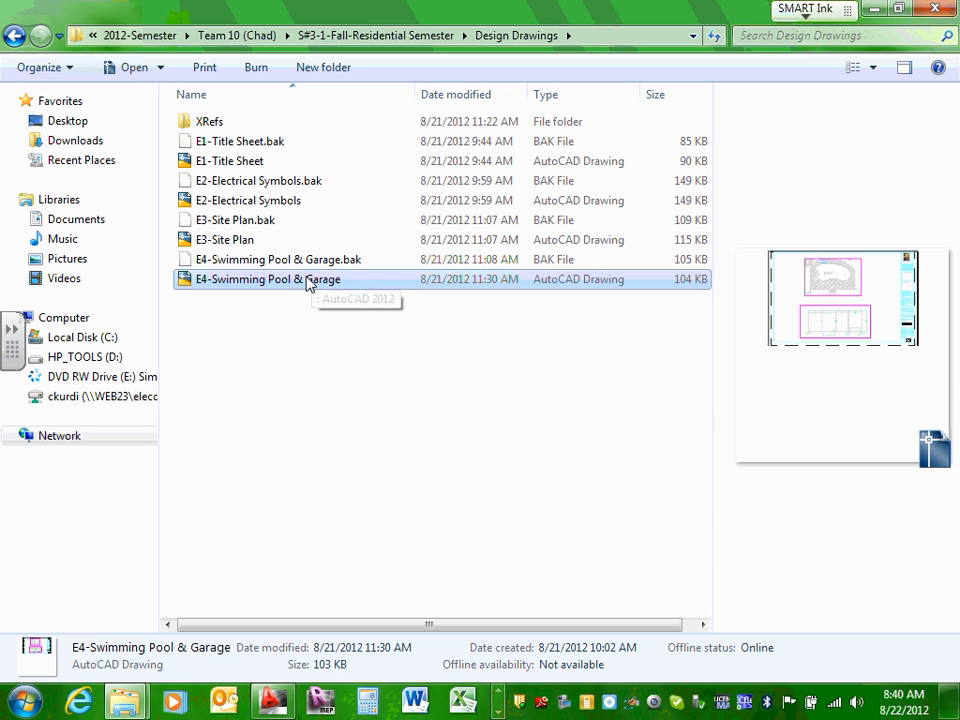
double_click(302, 284)
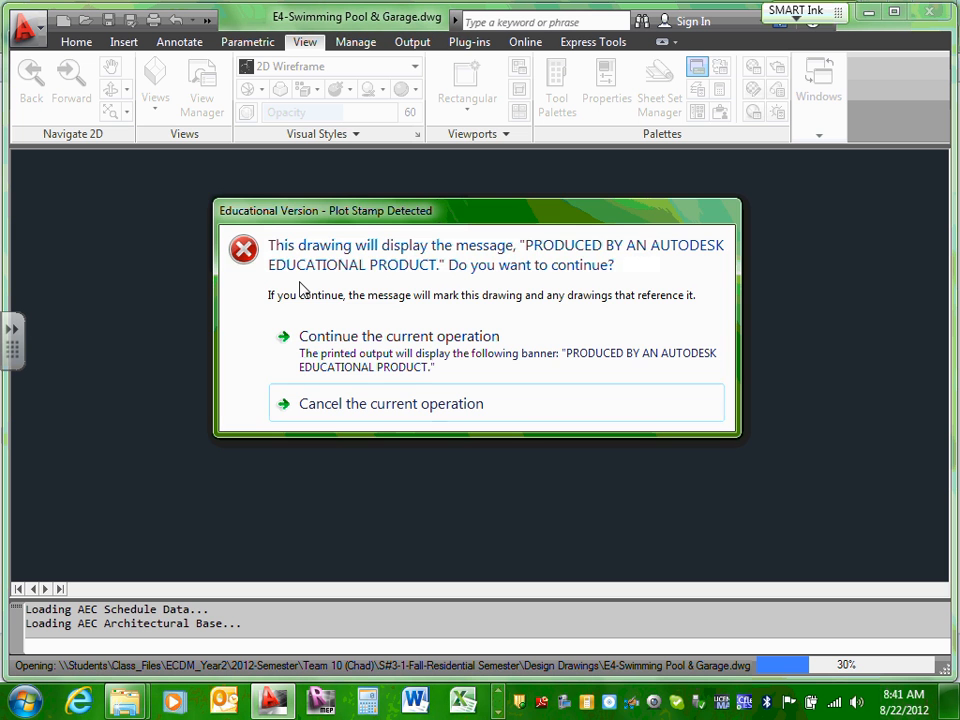
click(364, 362)
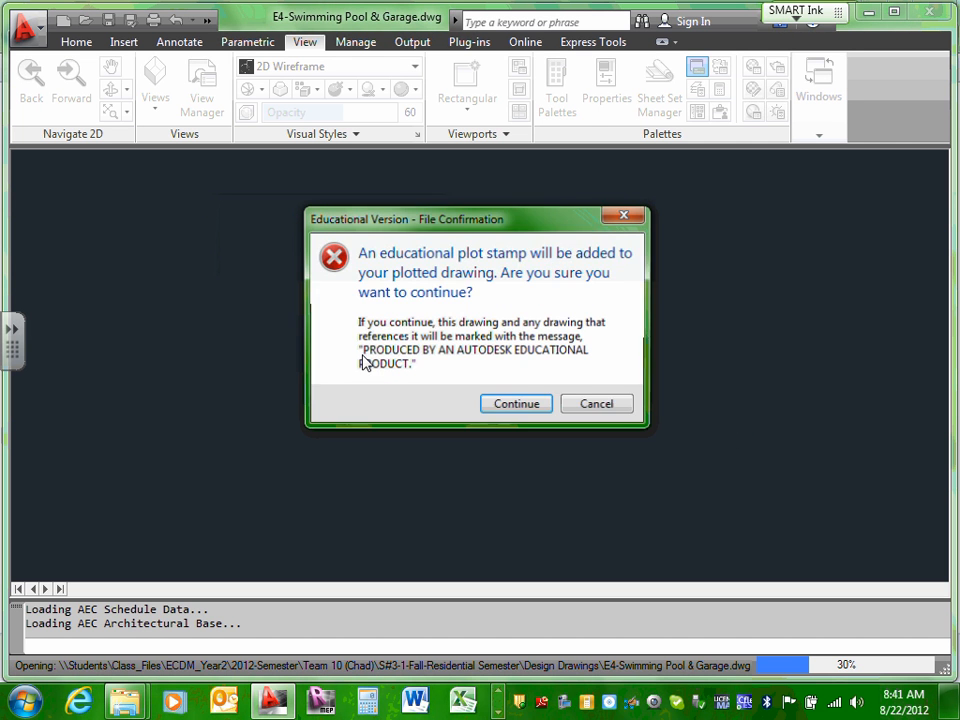
click(494, 408)
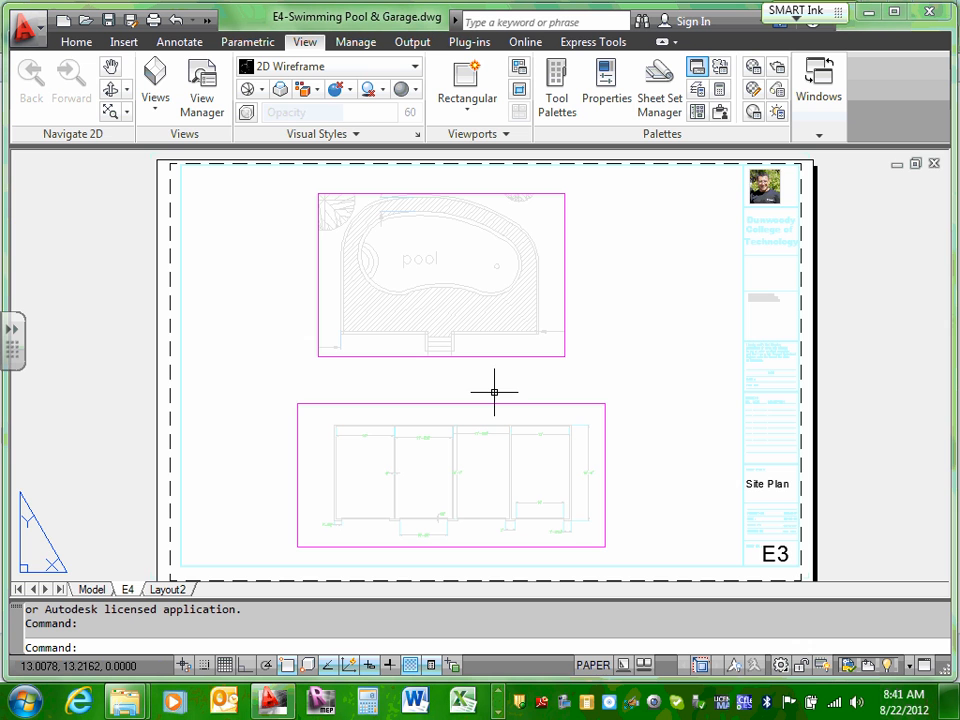
- Examine the drawing in model space, then return to the E4 layout with its pool and garage viewports
click(92, 588)
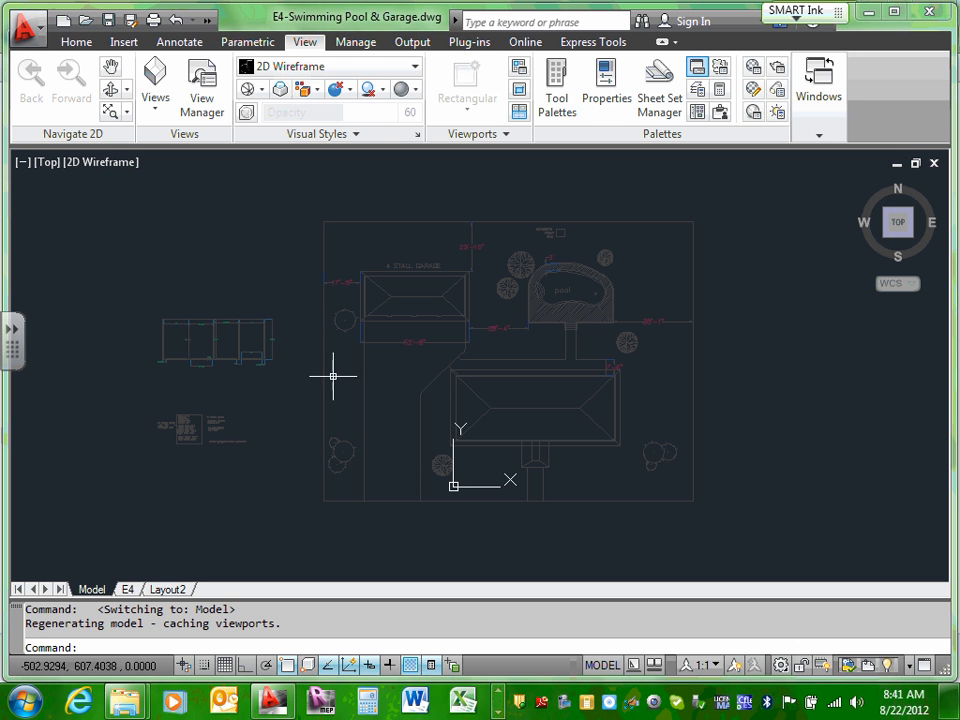
click(127, 589)
scroll(272, 303, up, 2)
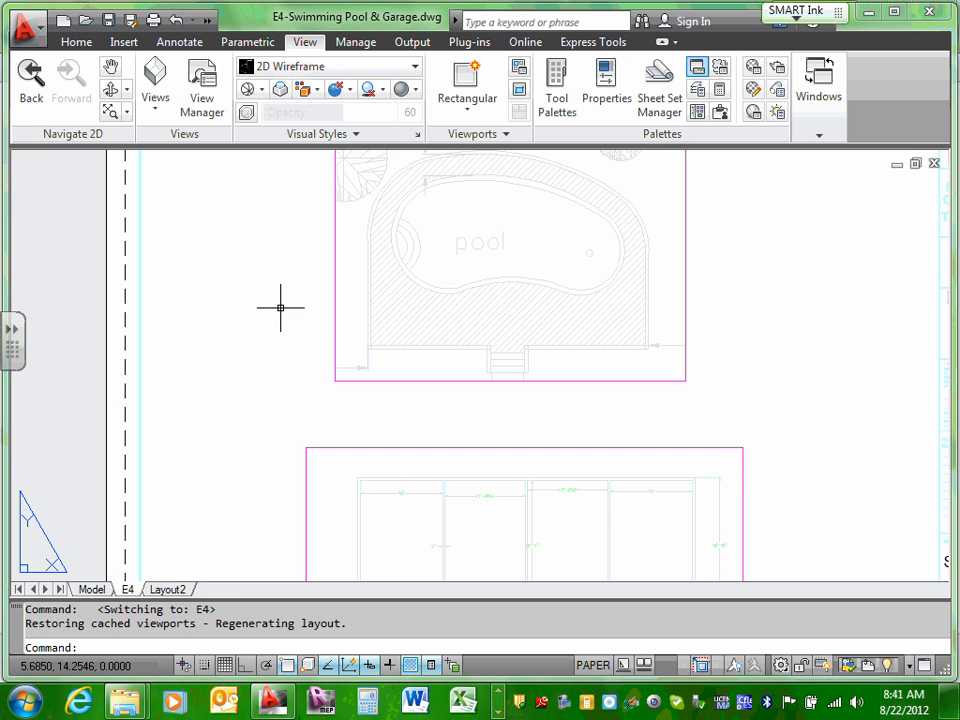
scroll(281, 306, down, 3)
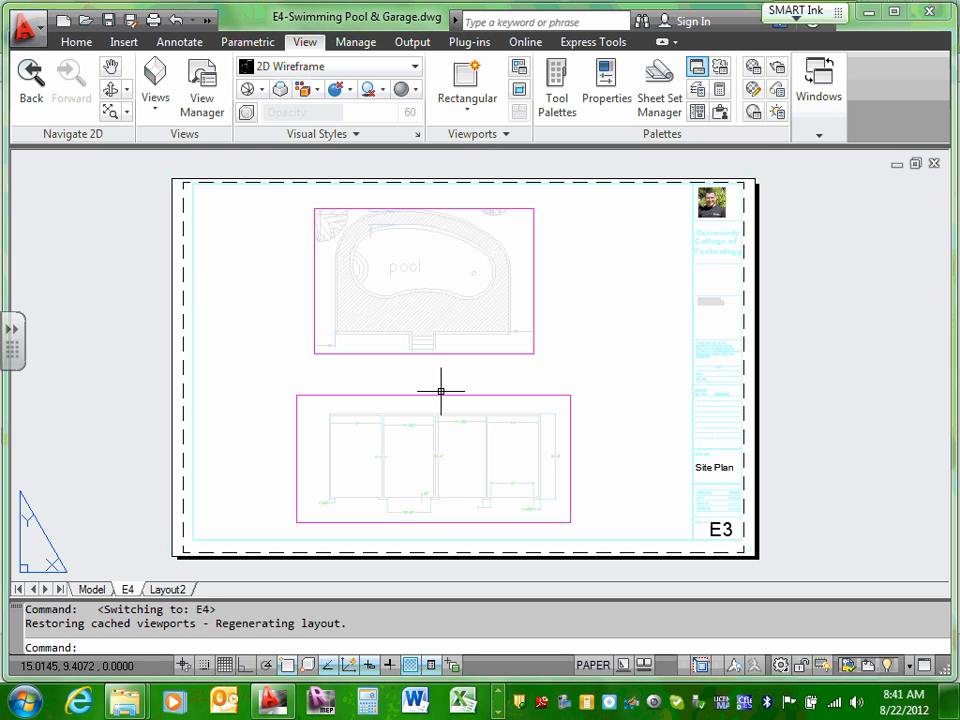
- Change the sheet number text in the E4 layout's title block to E4
scroll(738, 539, up, 2)
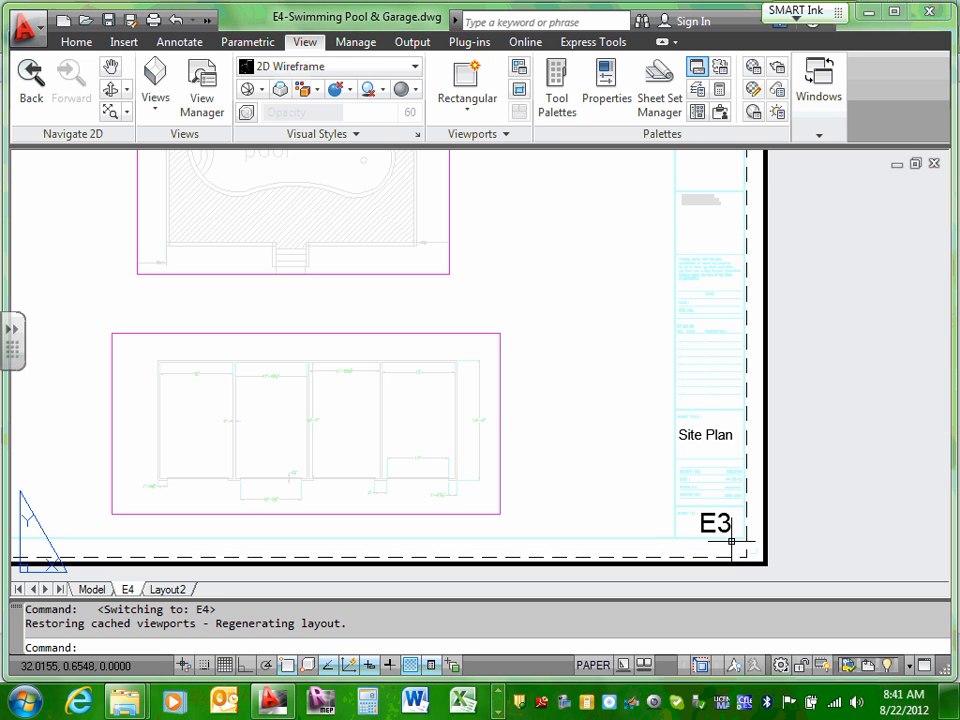
scroll(733, 523, down, 5)
scroll(718, 521, up, 8)
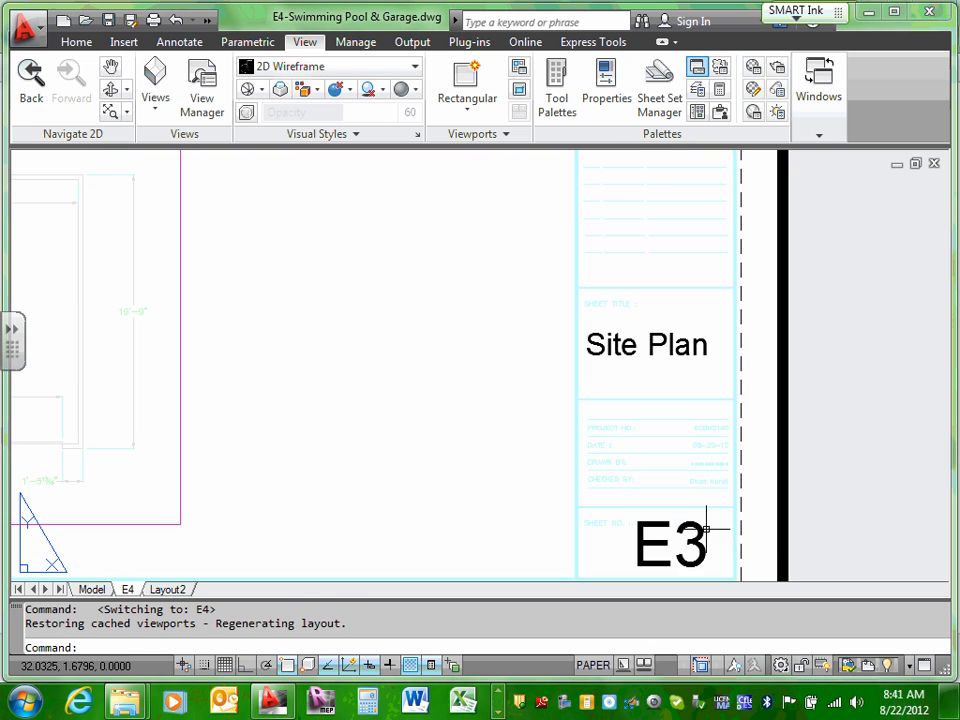
click(702, 535)
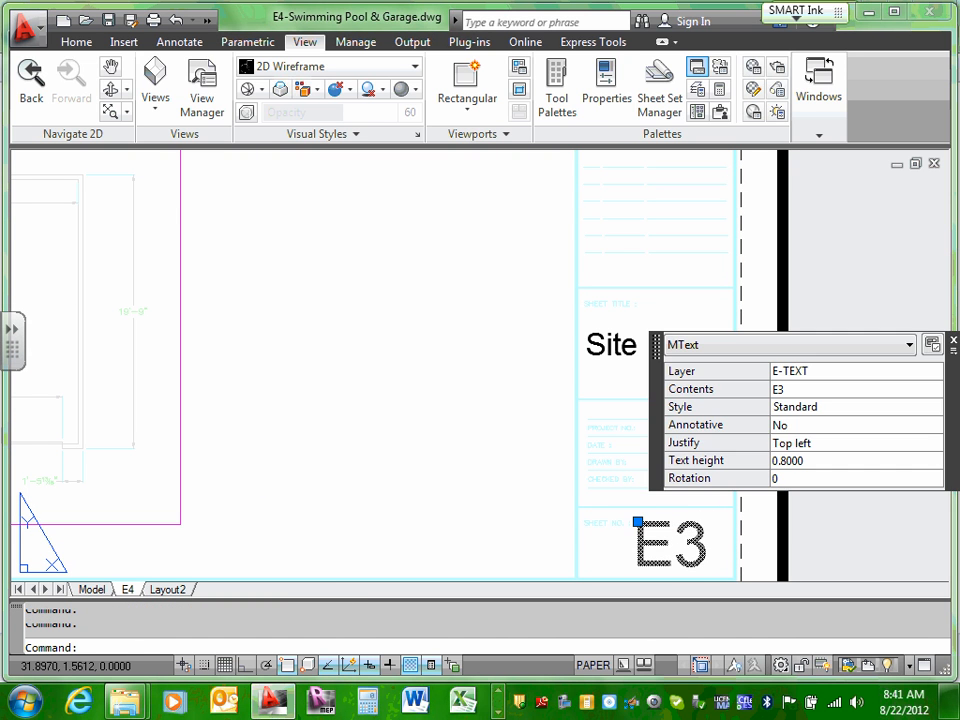
double_click(697, 545)
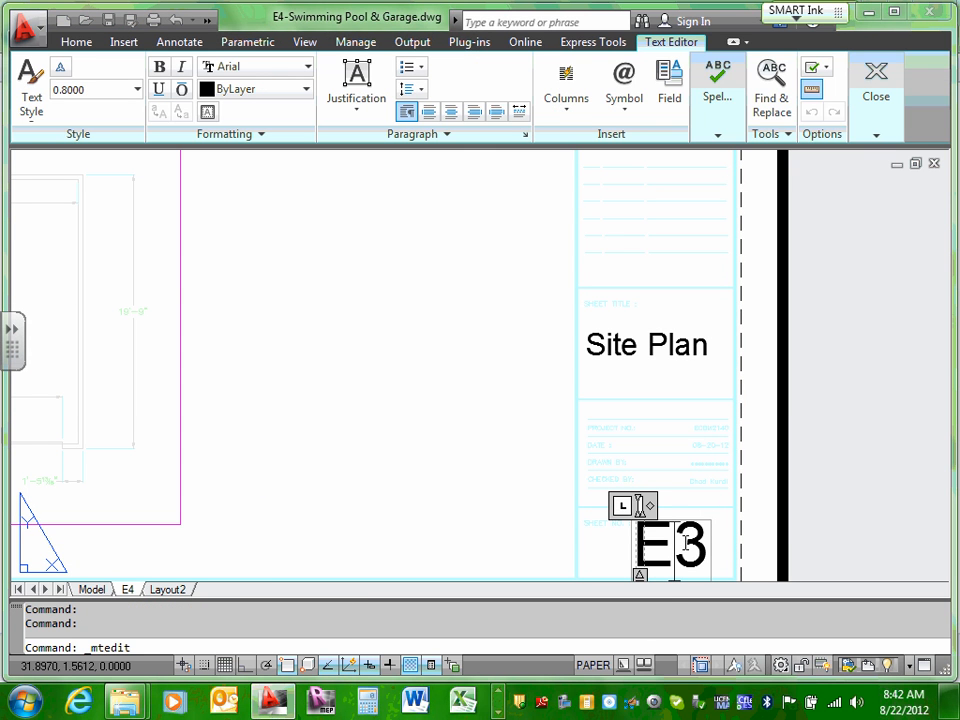
drag(676, 546, 707, 546)
text(4)
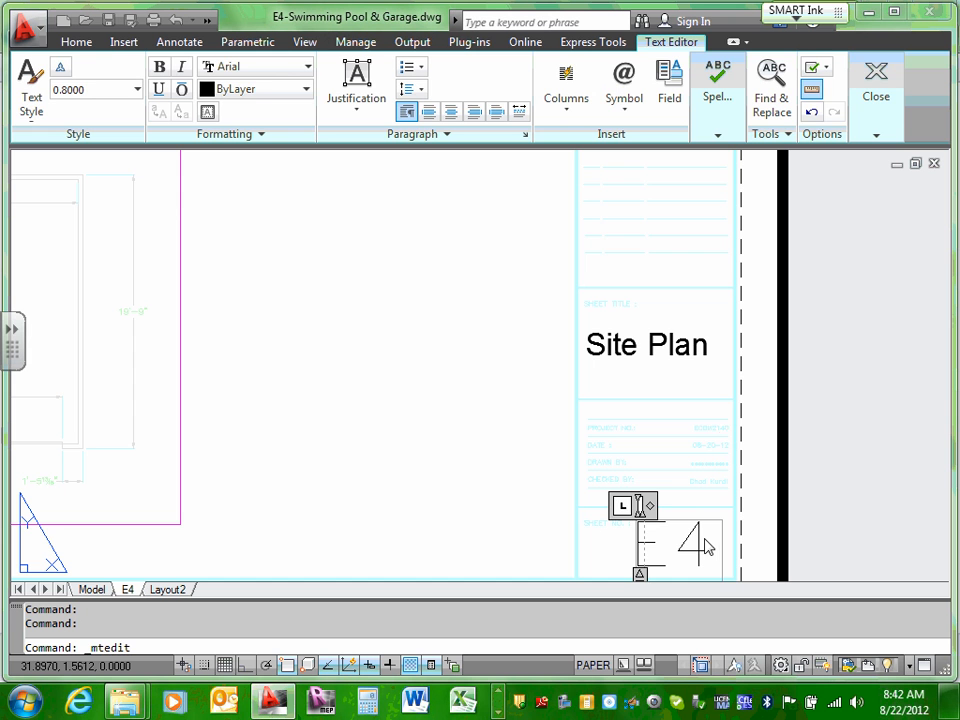
click(681, 428)
- Append "& Swimming pool & Garage" to the Site Plan sheet title in the title block
scroll(645, 460, down, 4)
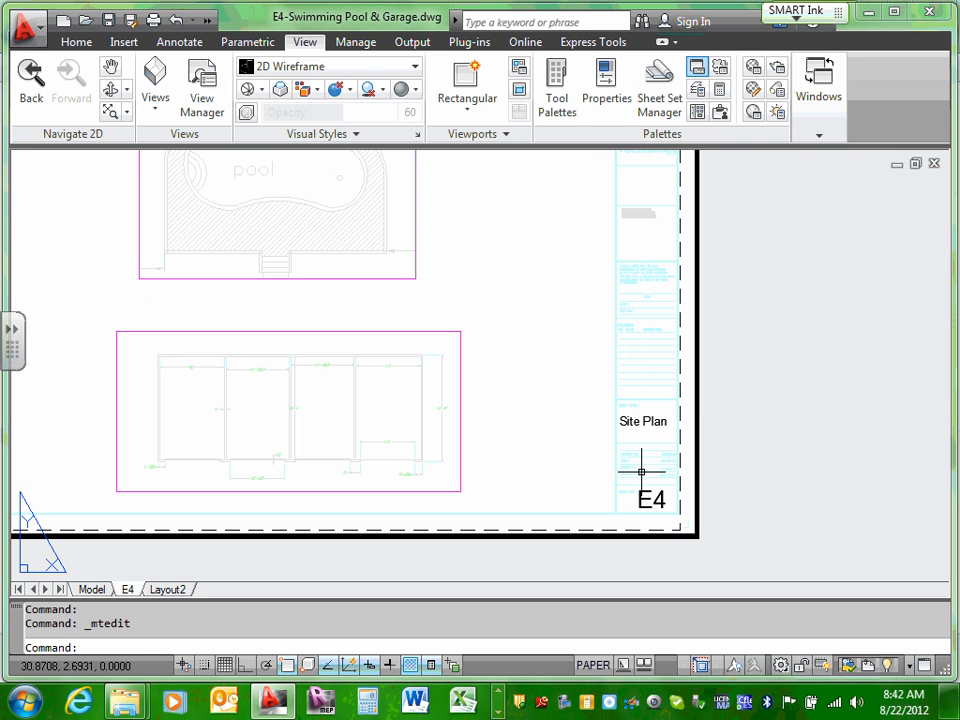
scroll(651, 386, up, 2)
scroll(647, 422, up, 2)
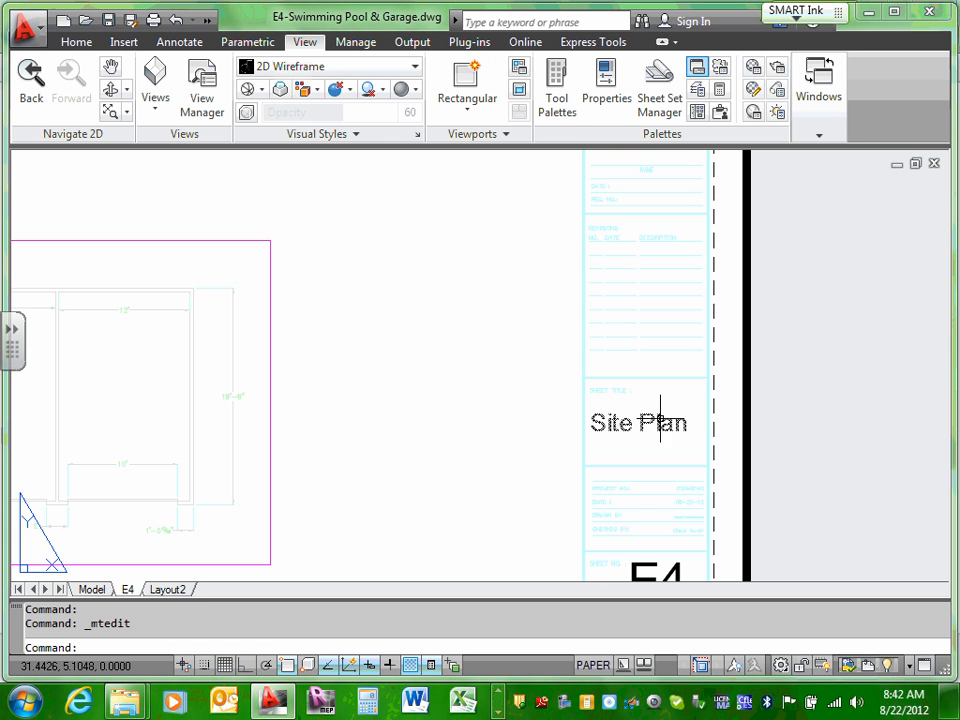
scroll(651, 422, down, 2)
scroll(651, 422, up, 4)
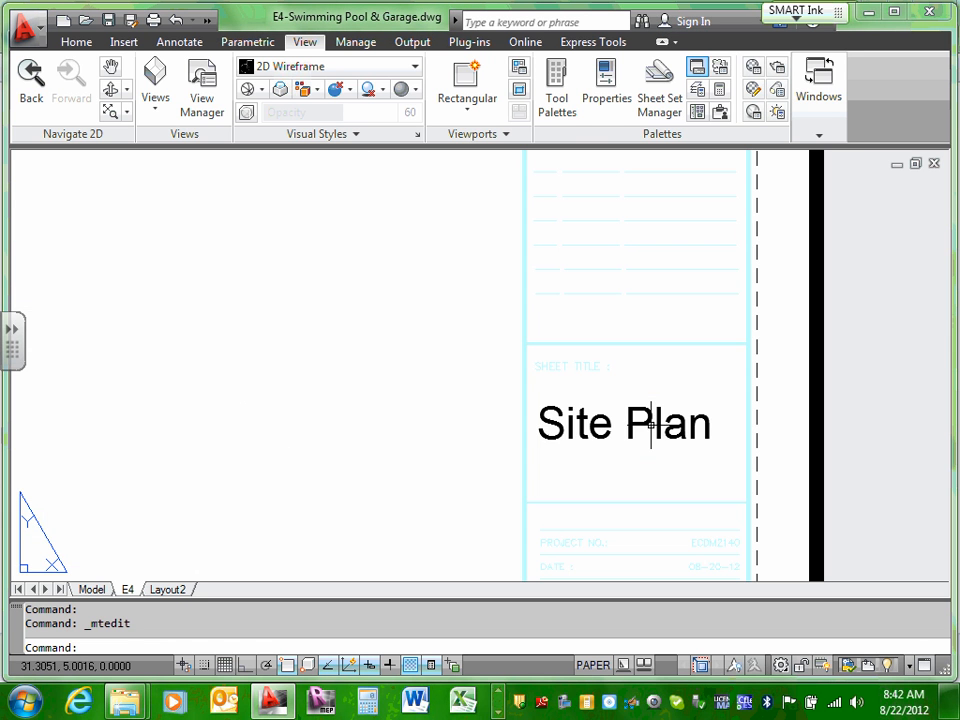
click(651, 422)
double_click(651, 422)
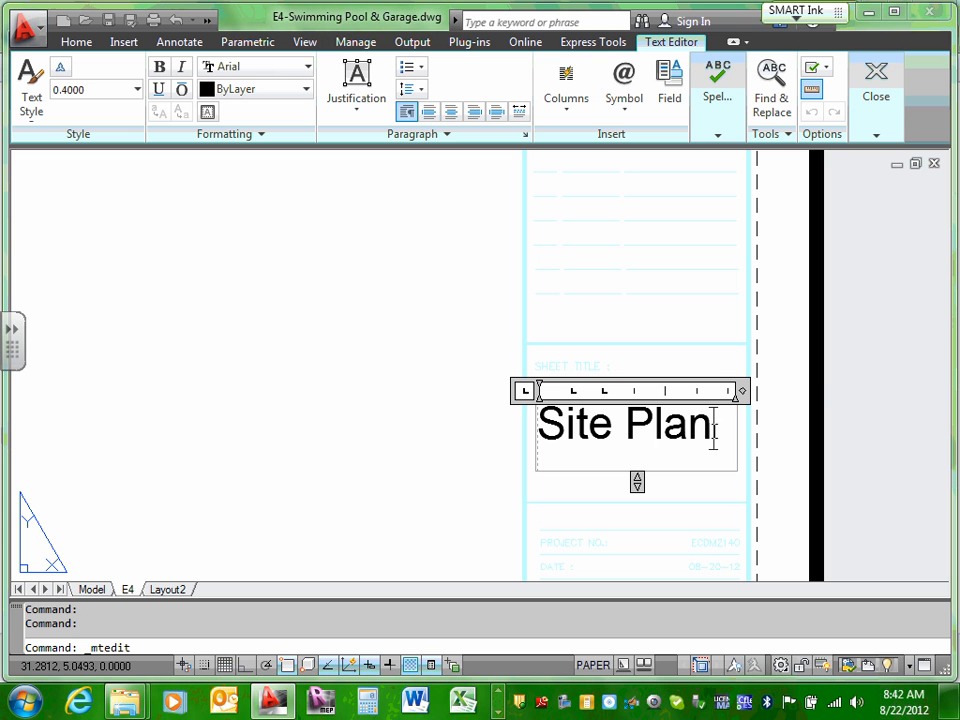
text(&)
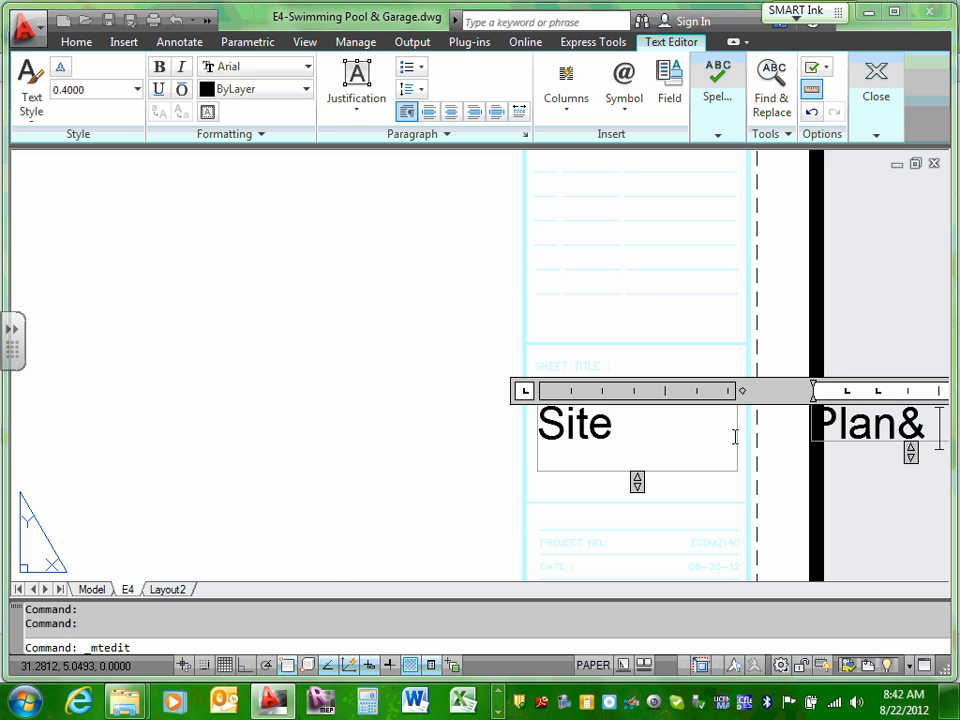
text( Swimmin)
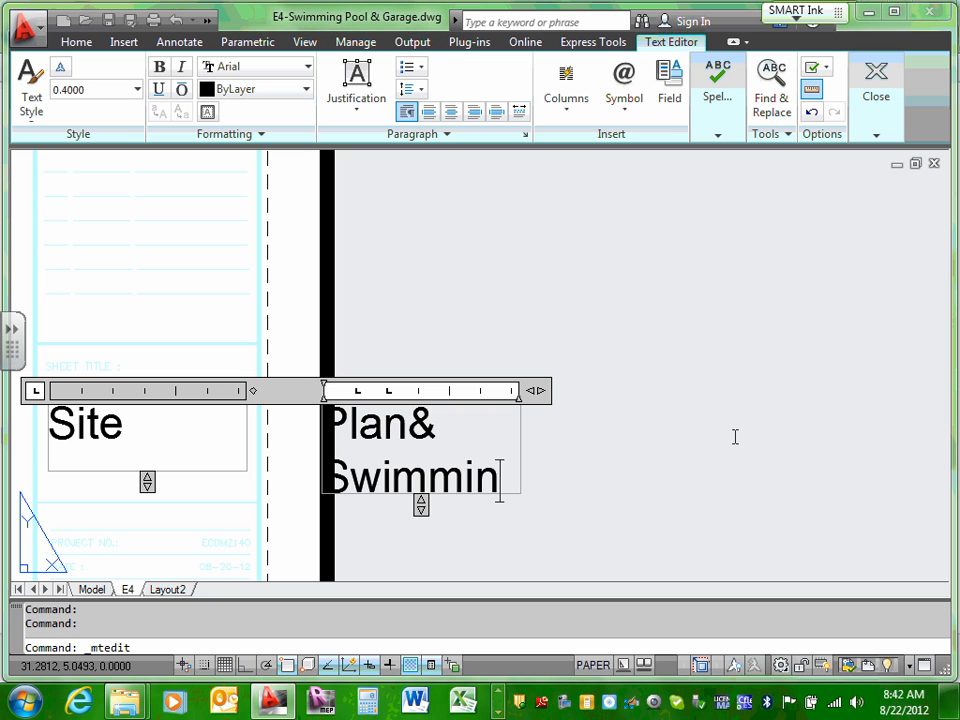
text(g)
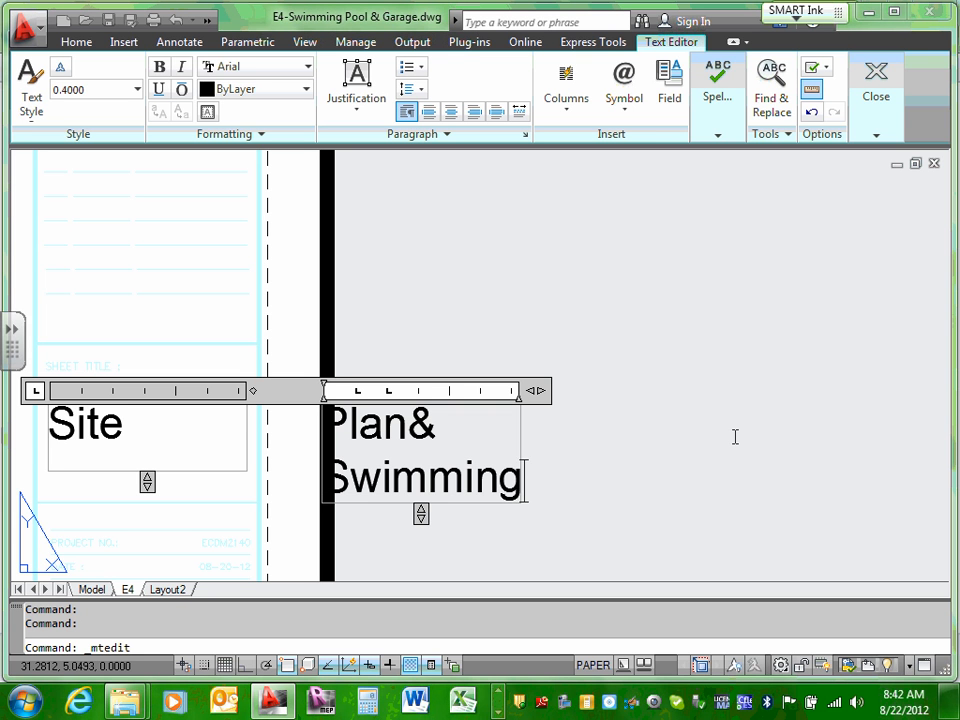
text(pool & Garag)
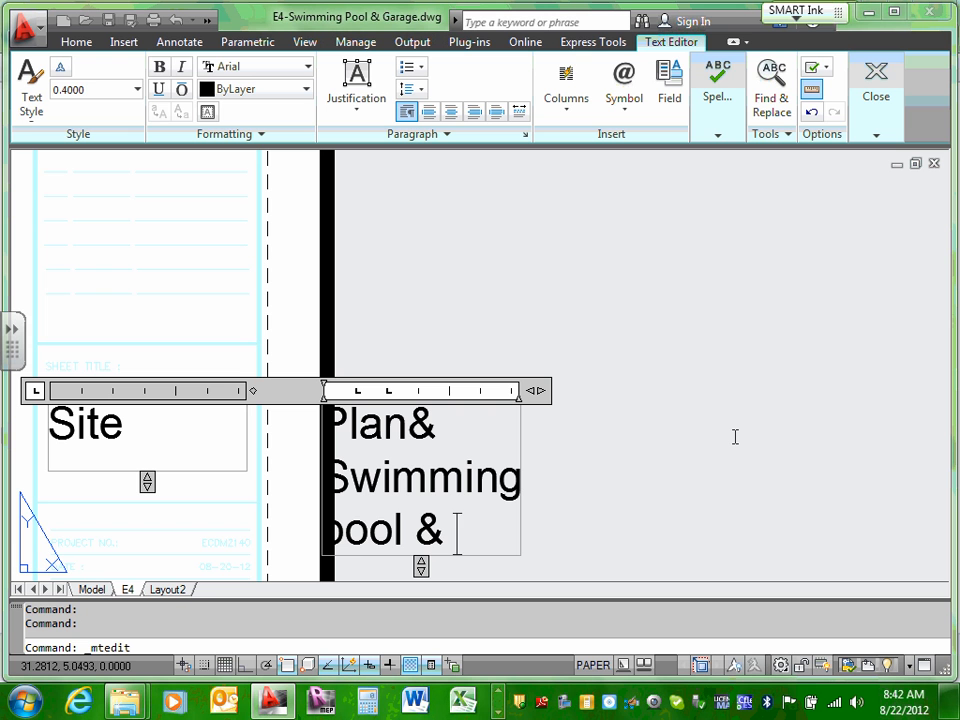
text(e)
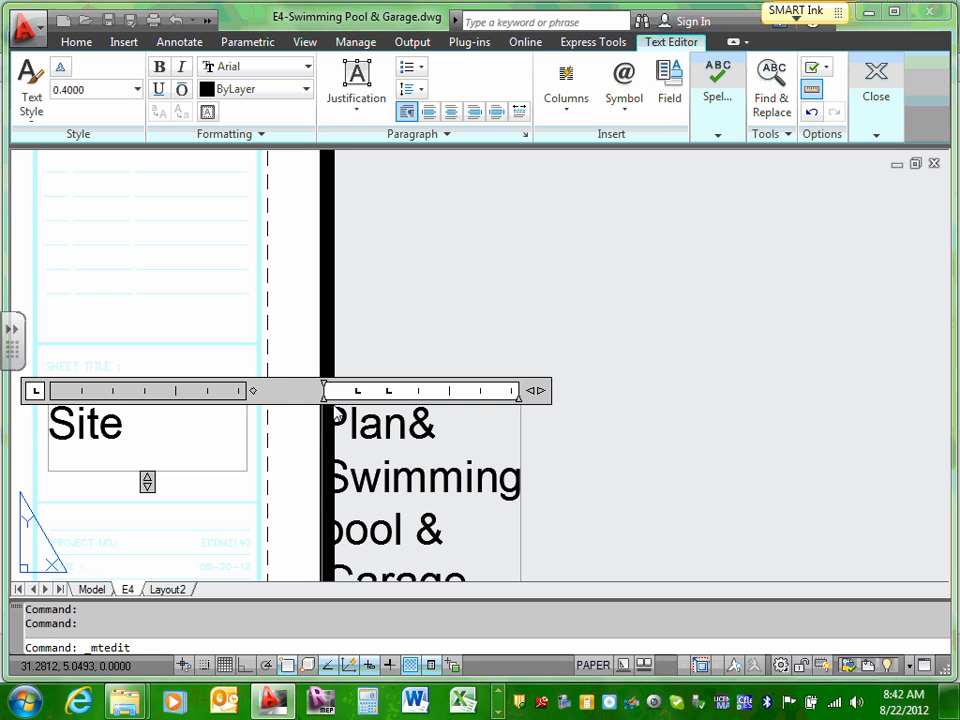
- Set the text height to 0.2 for the part of the sheet title running from "lan&" through "Garage"
mouse_move(349, 425)
mouse_down()
mouse_move(418, 460)
mouse_move(465, 577)
mouse_up()
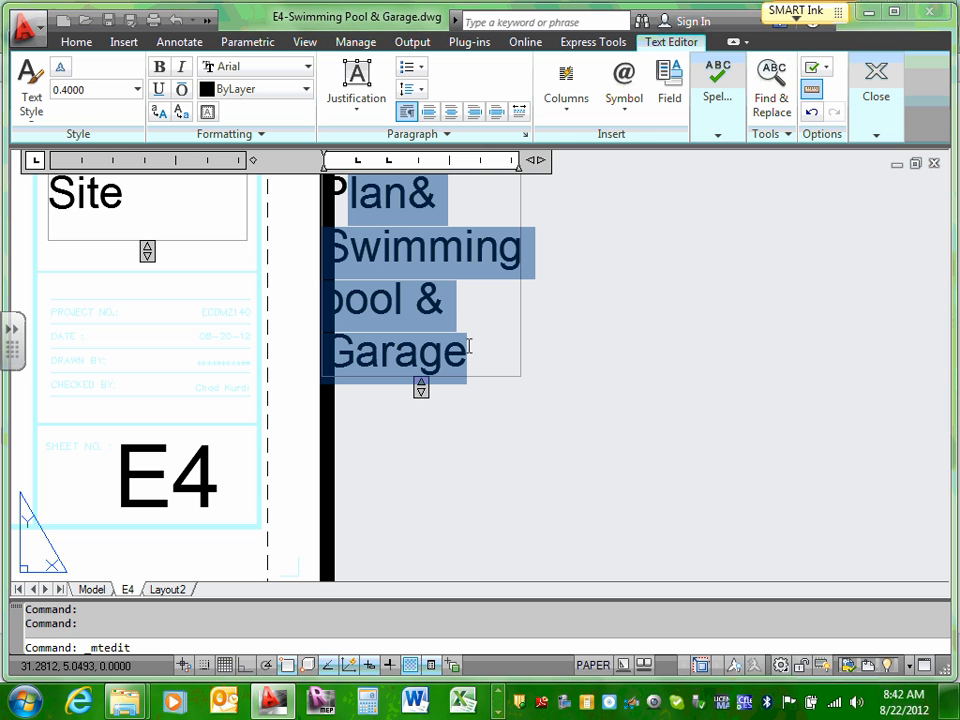
click(66, 91)
click(67, 91)
drag(65, 91, 123, 91)
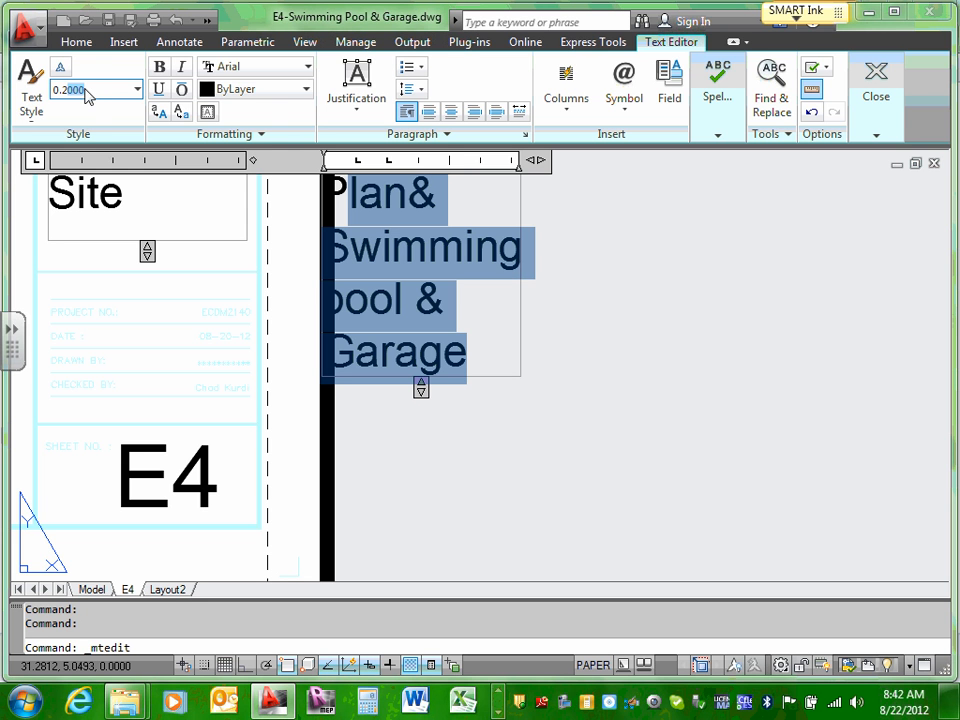
key(Return)
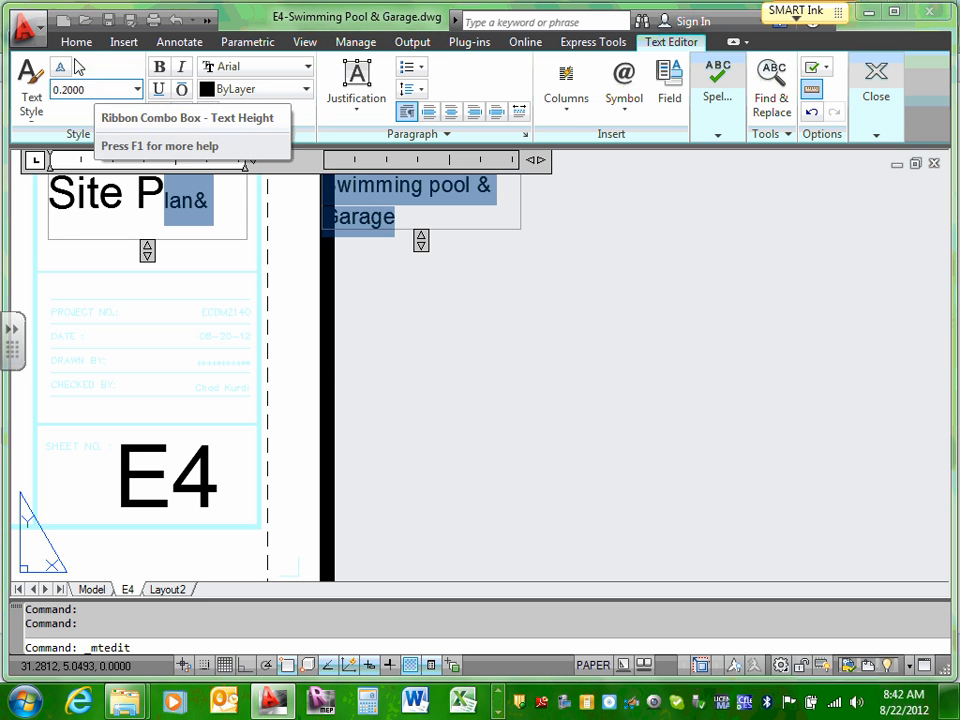
click(343, 321)
- Set the text height of the entire sheet title, from "Site" through "Garage", to 0.2
scroll(343, 318, down, 1)
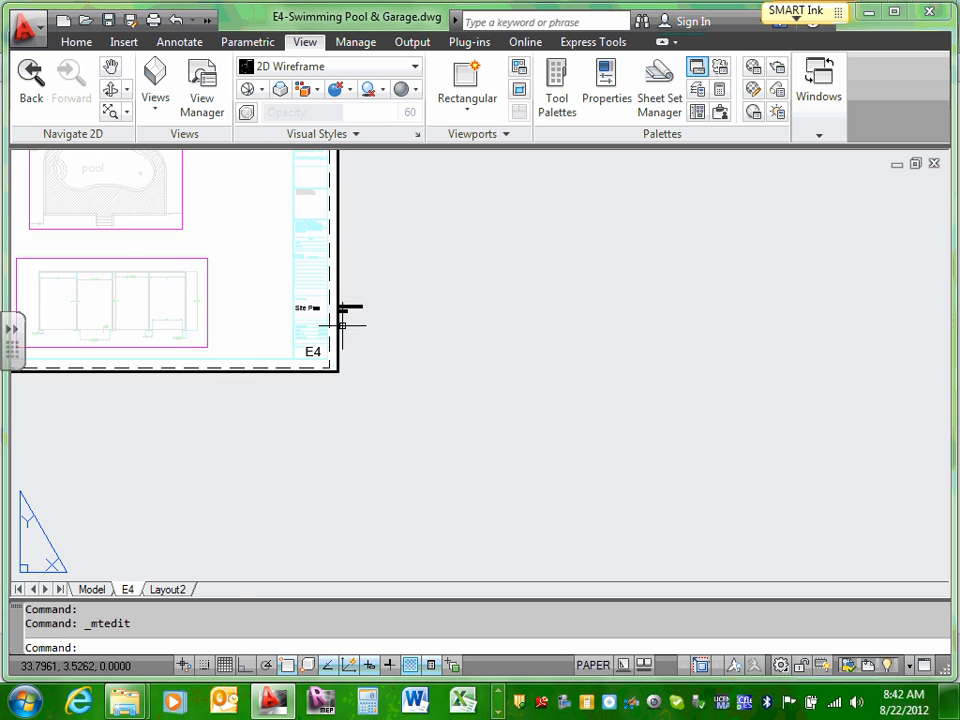
scroll(325, 305, up, 5)
click(257, 322)
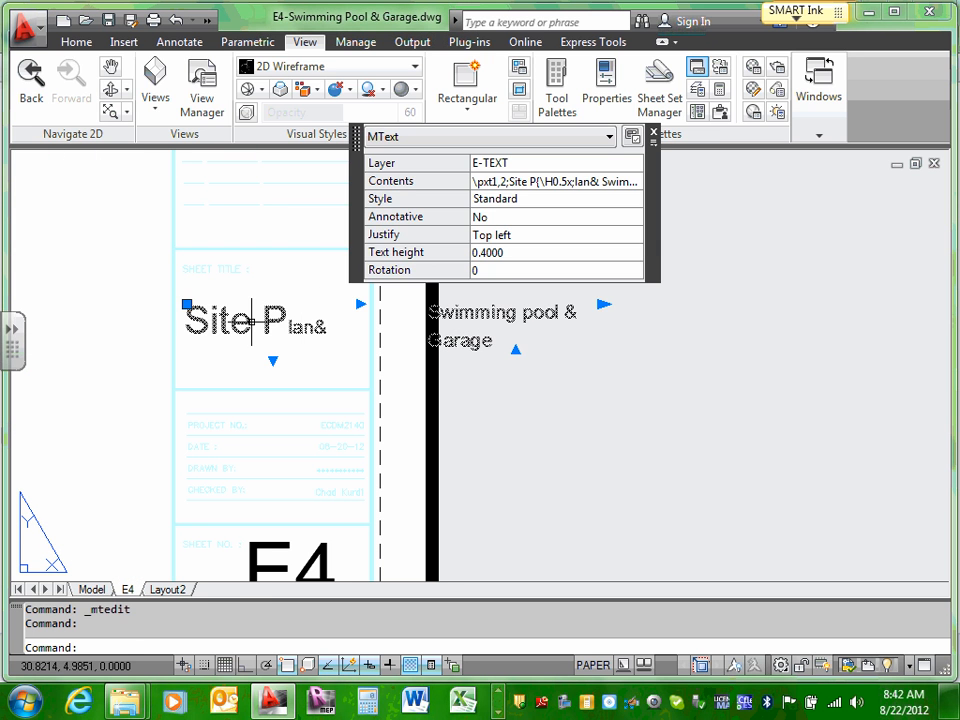
double_click(257, 322)
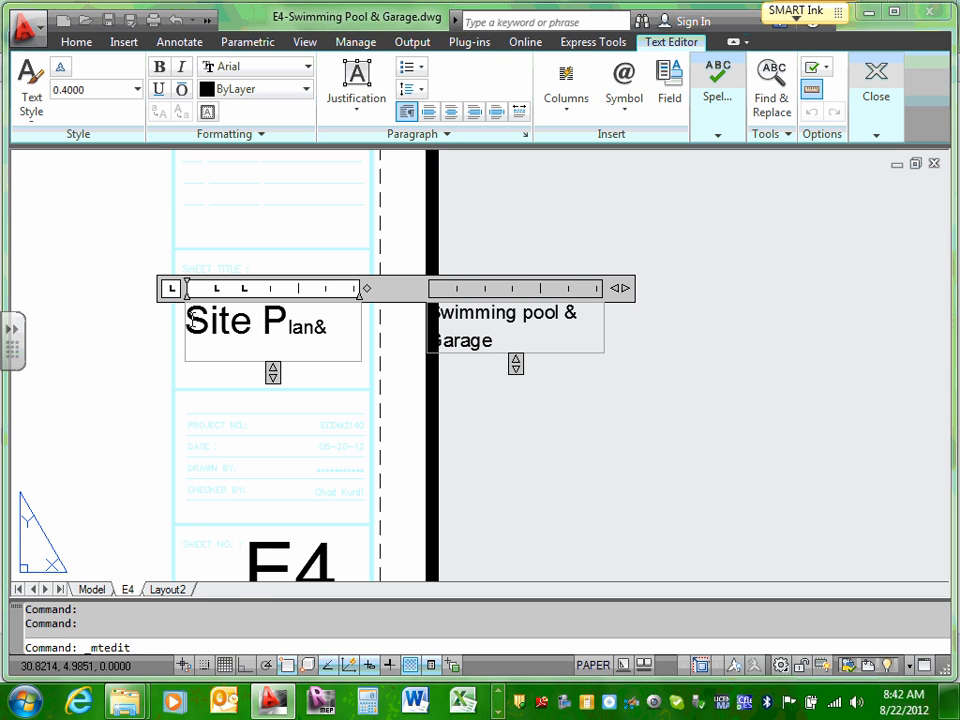
drag(188, 320, 632, 342)
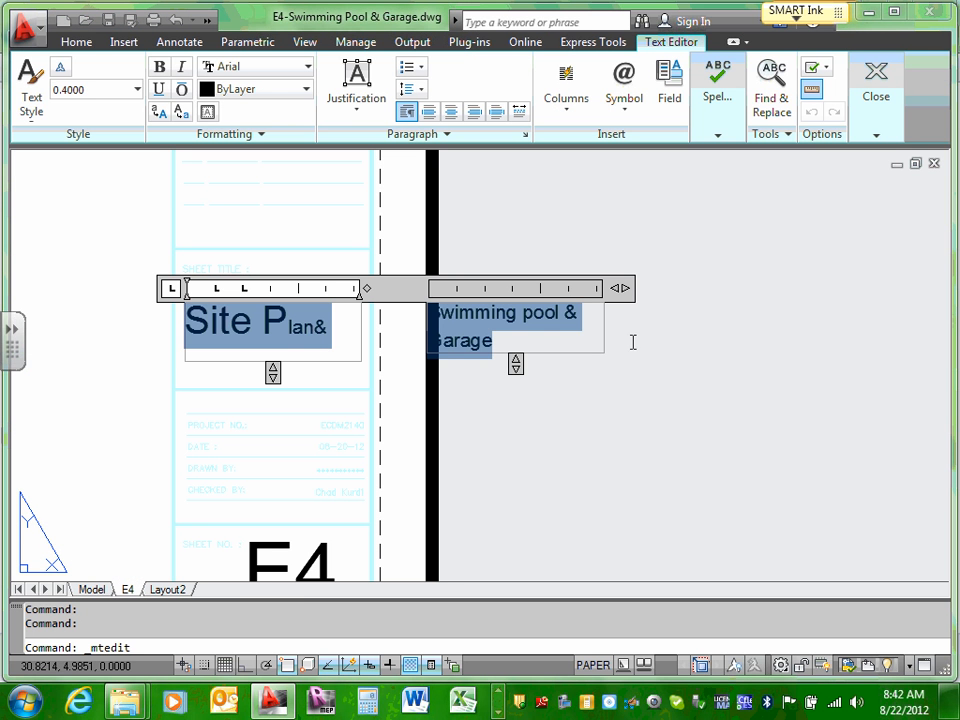
click(76, 92)
click(70, 89)
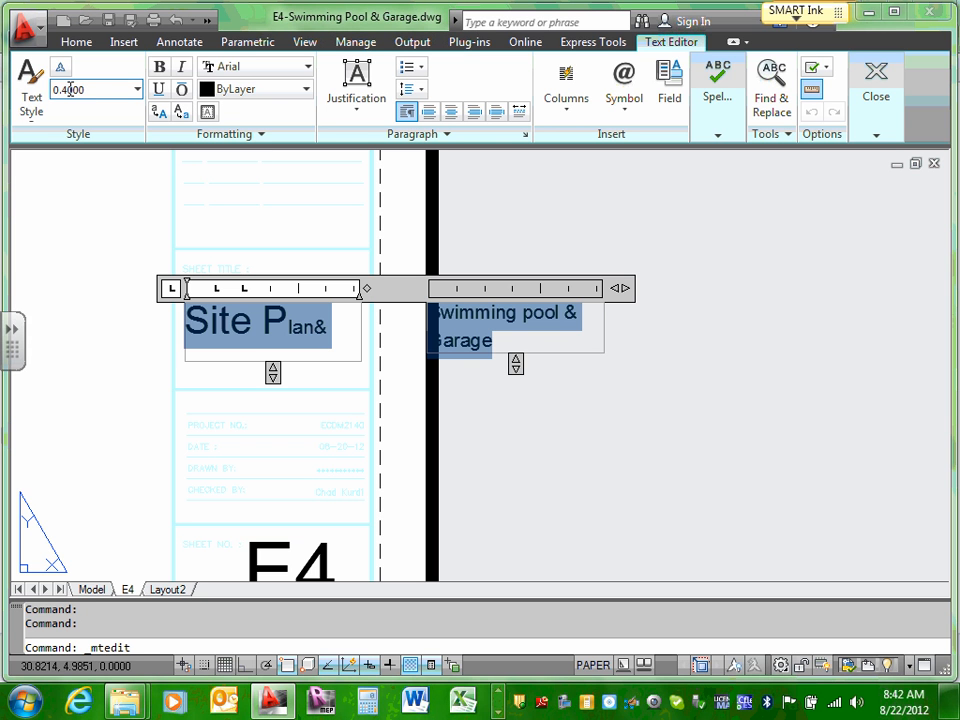
text(2)
text(2)
key(Return)
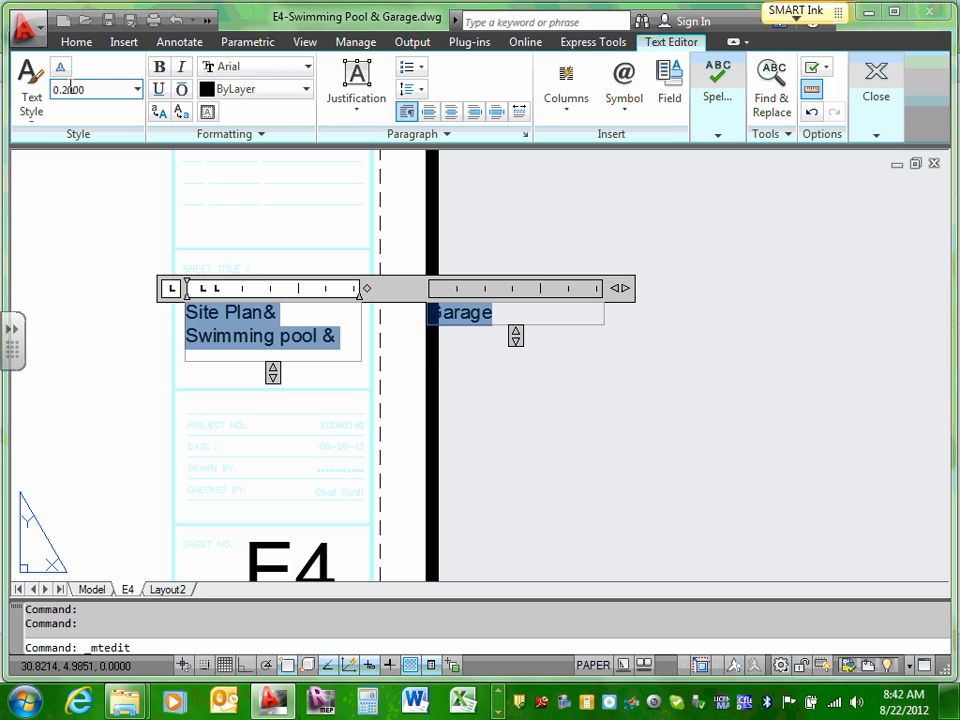
click(606, 274)
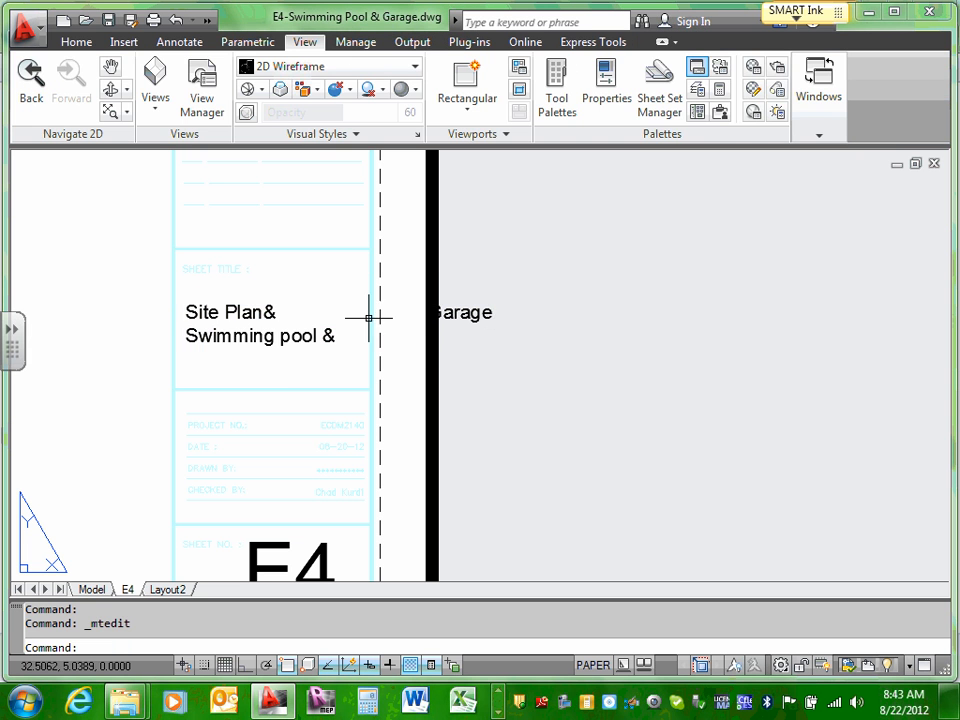
- Close the gap between the sheet title's two text columns so "Garage" sits directly beside the first column
click(262, 314)
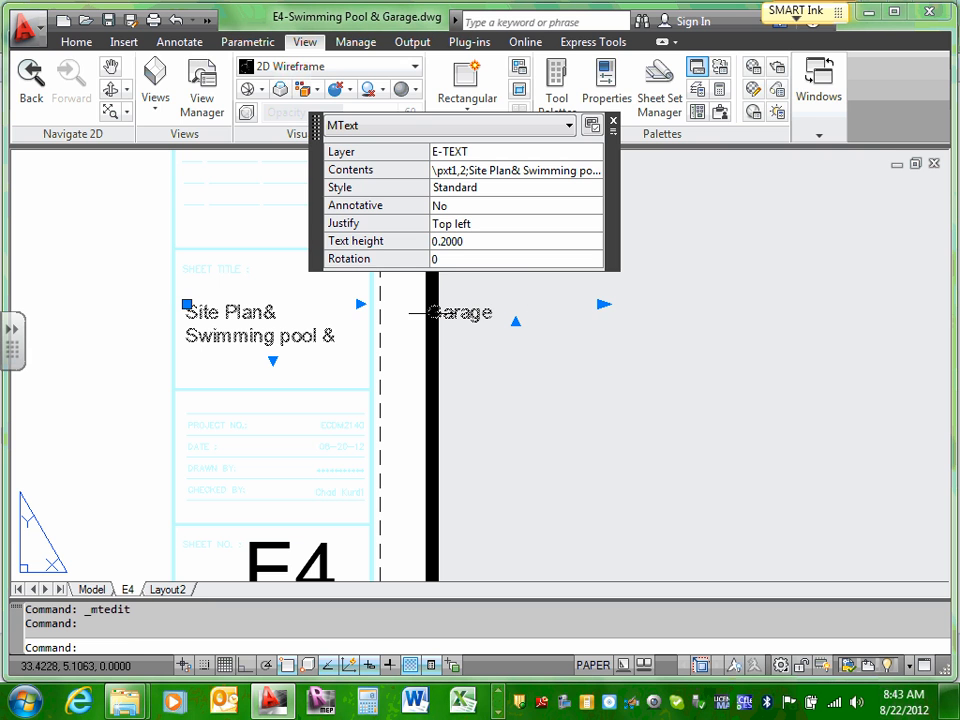
double_click(274, 313)
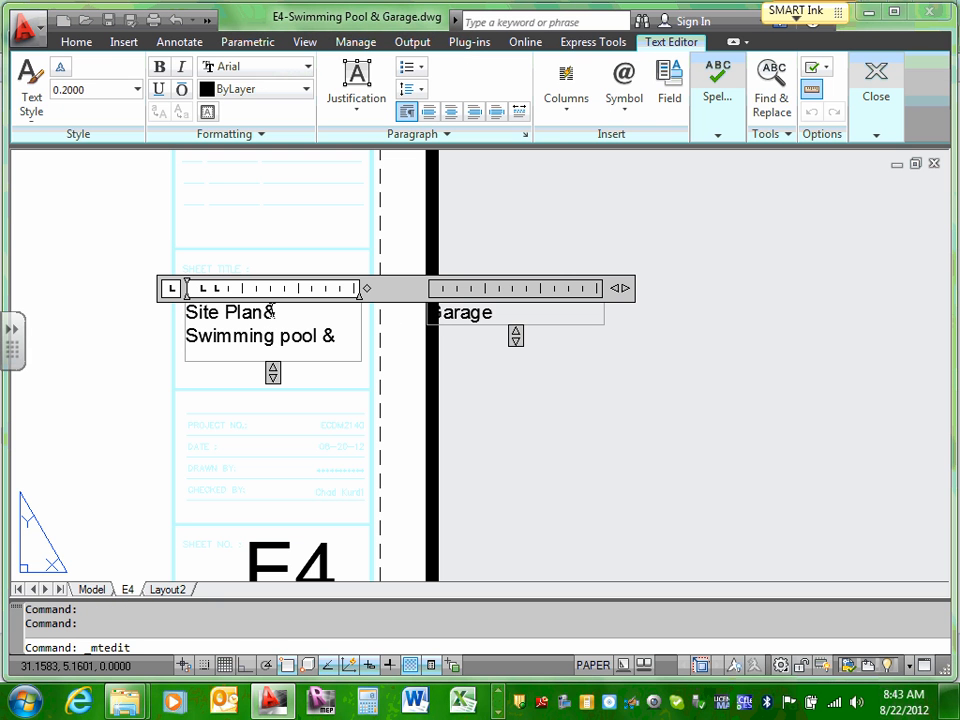
key(Delete)
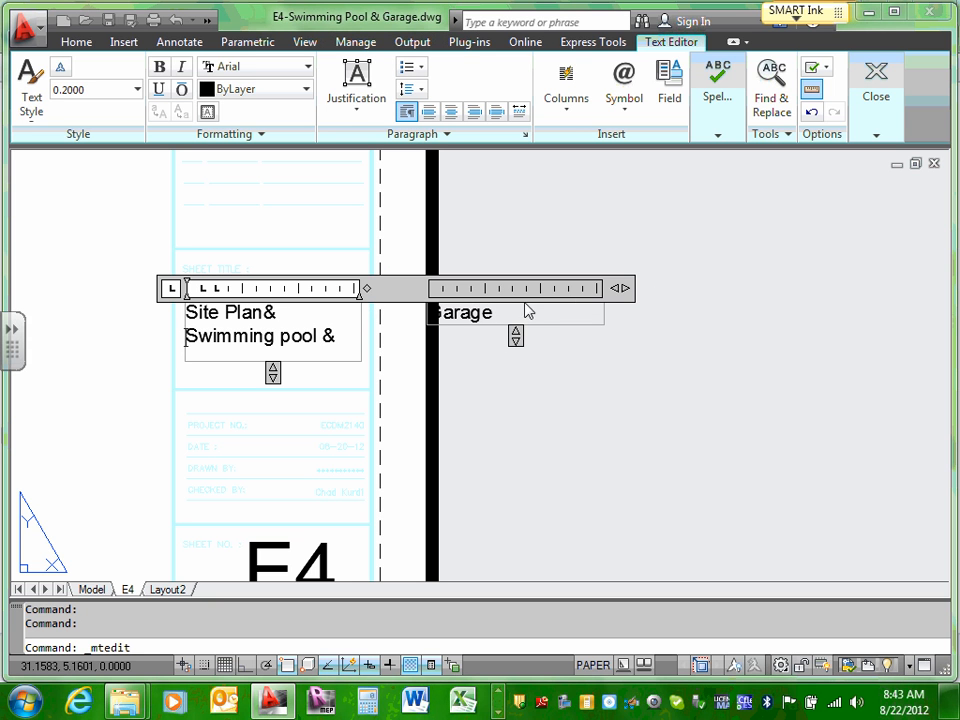
drag(598, 296, 553, 288)
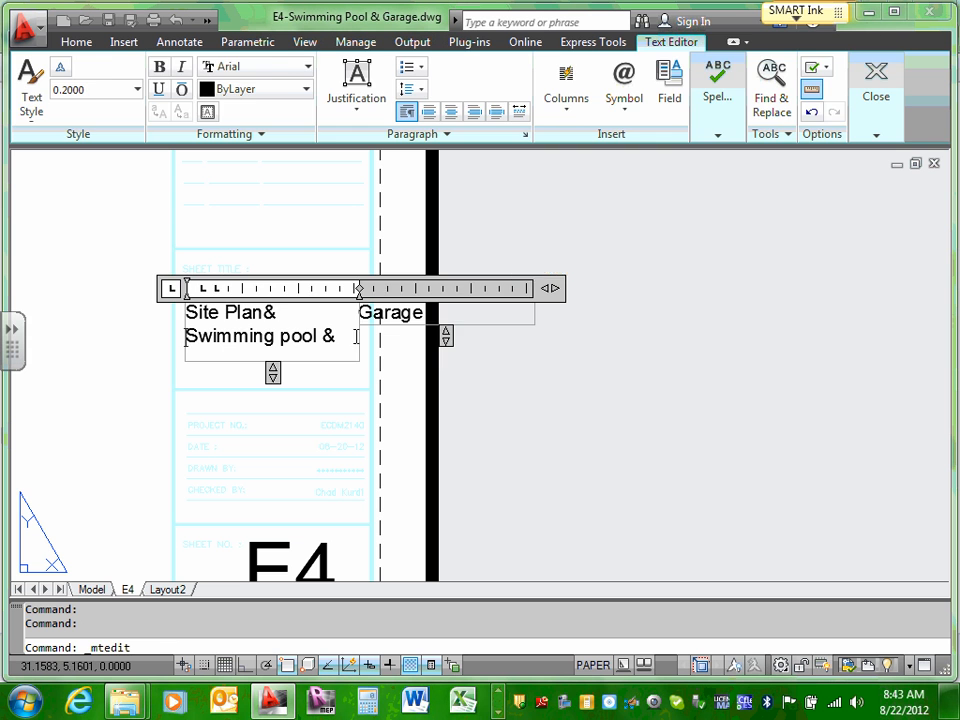
click(441, 344)
- Widen the sheet title's text column until "Site Plan& Swimming pool &" fits on one line with "Garage" below it
click(259, 313)
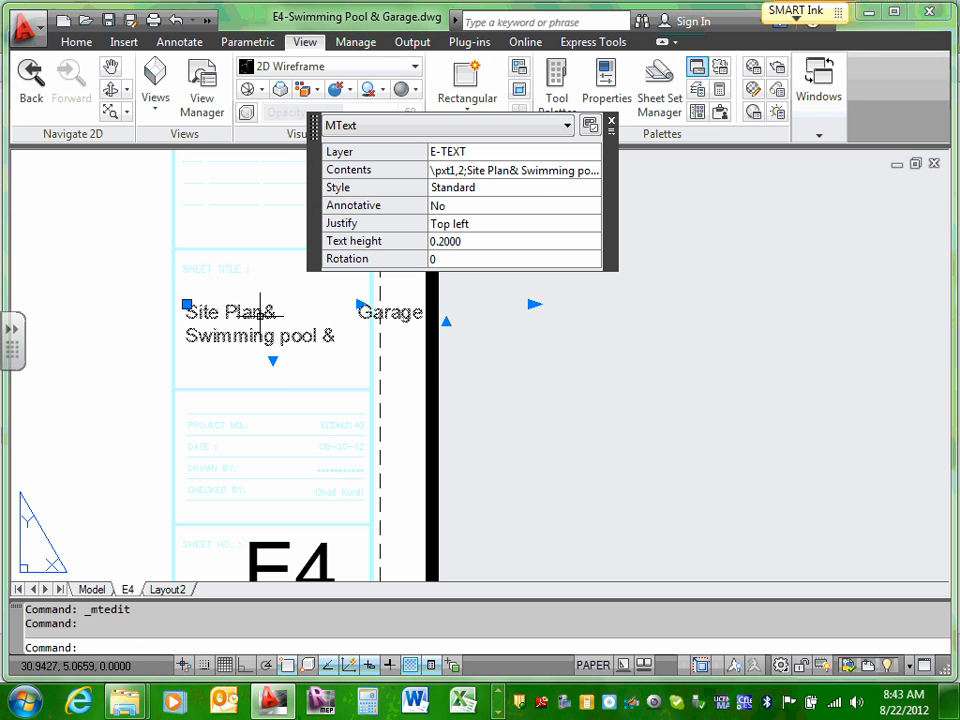
double_click(260, 313)
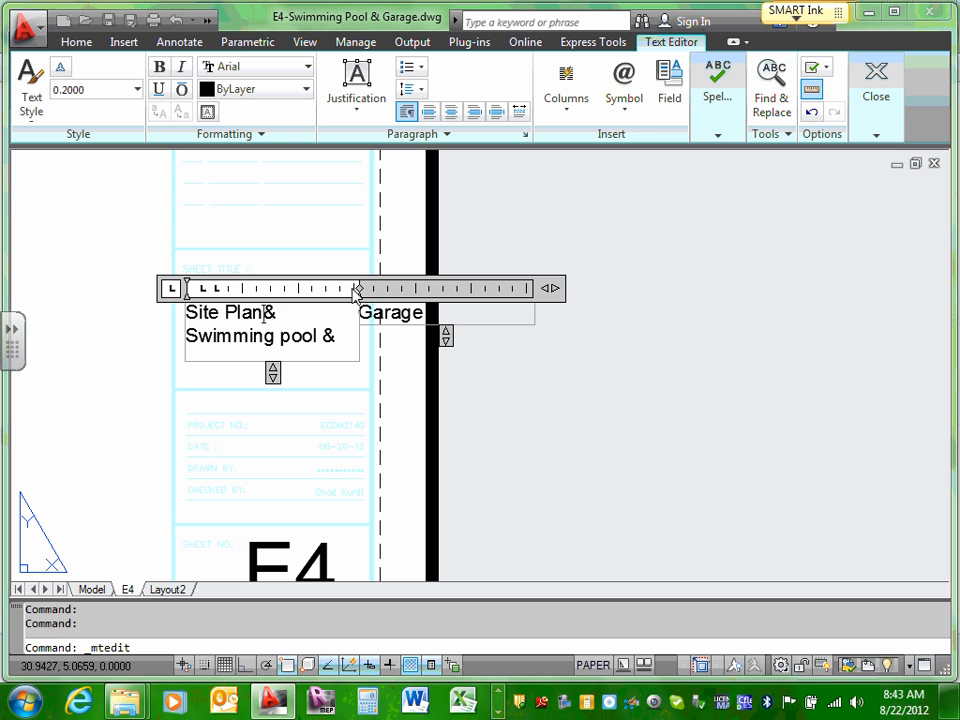
drag(357, 289, 491, 289)
click(514, 381)
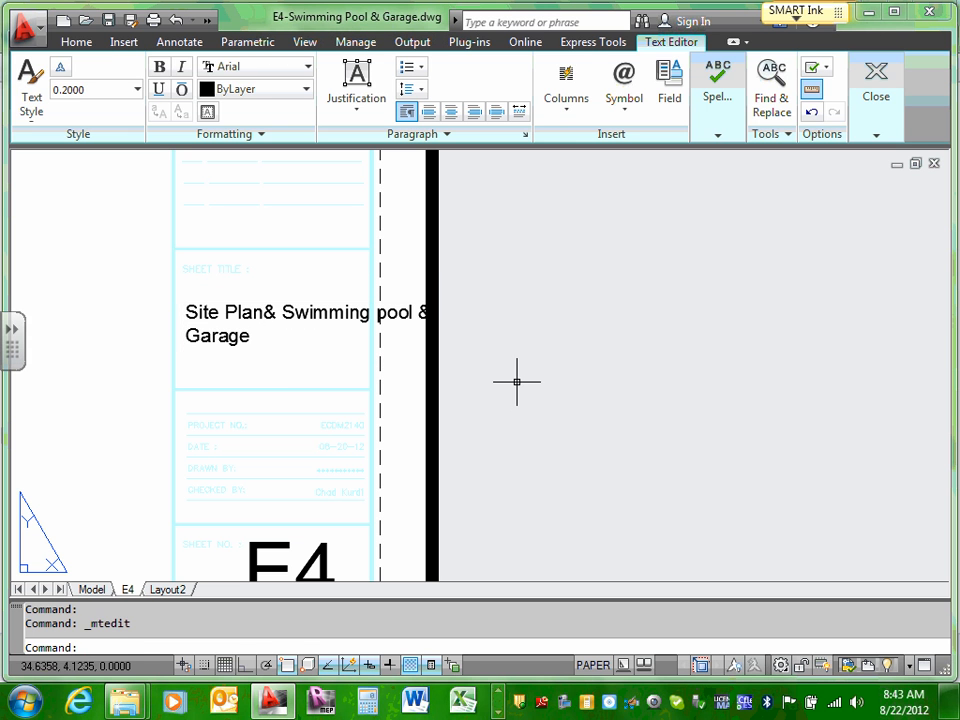
- Add a space before the title's first "&" and arrange the text as "Site Plan &" above "Swimming pool & Garage"
double_click(268, 313)
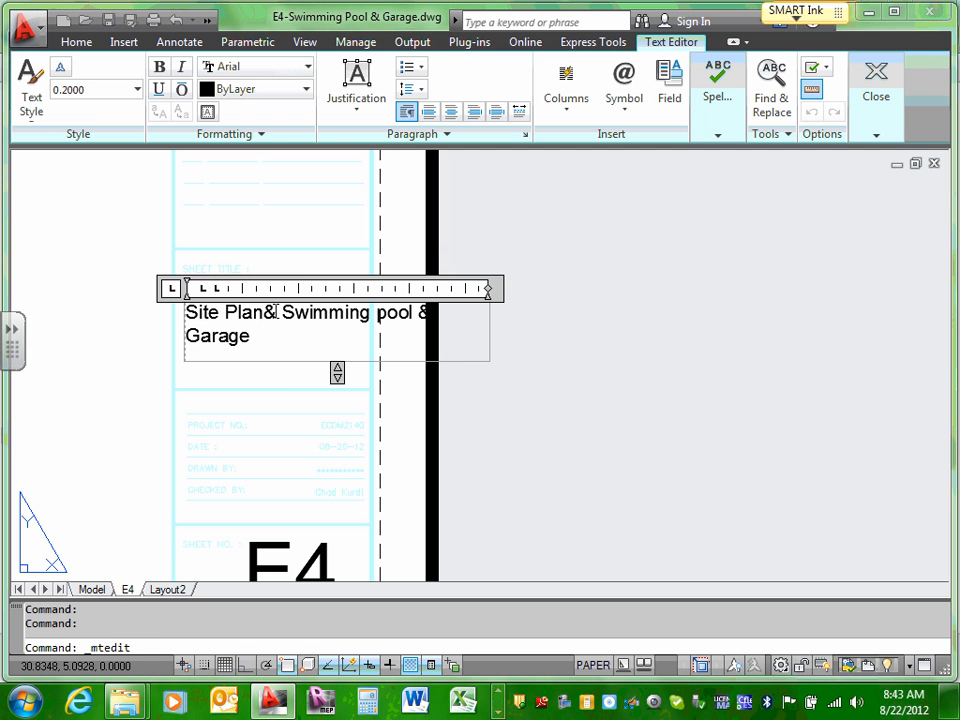
click(265, 313)
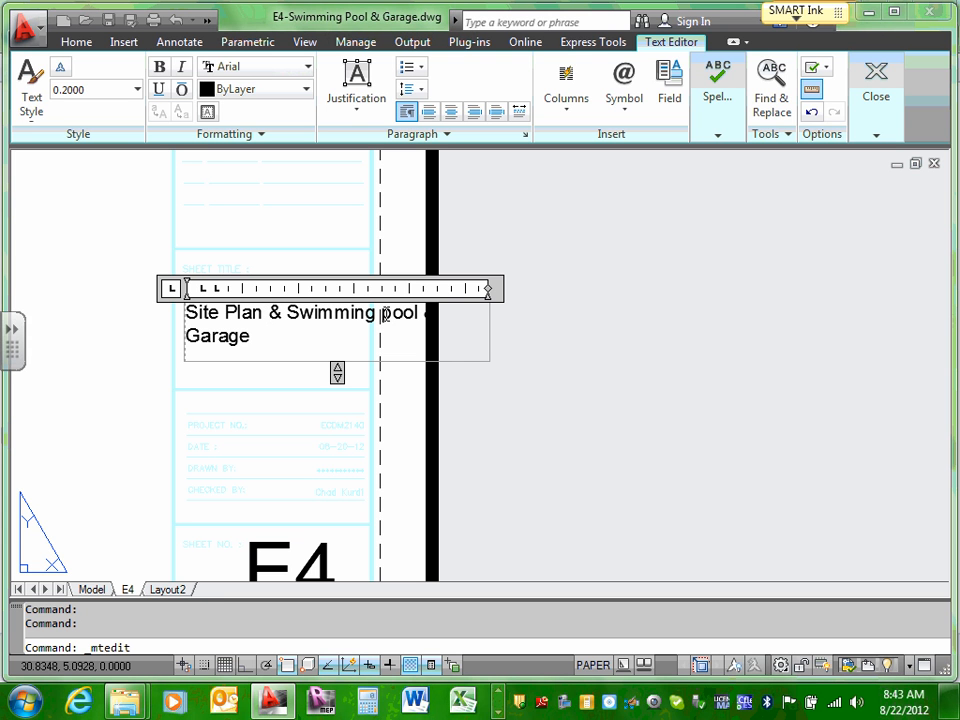
key(Return)
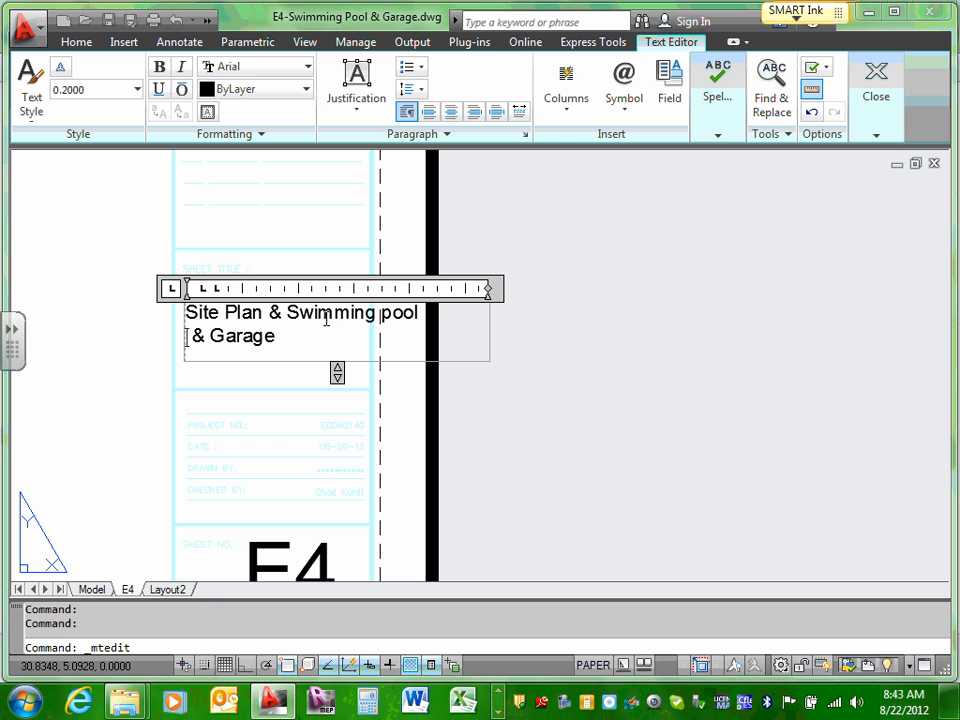
click(290, 314)
key(Return)
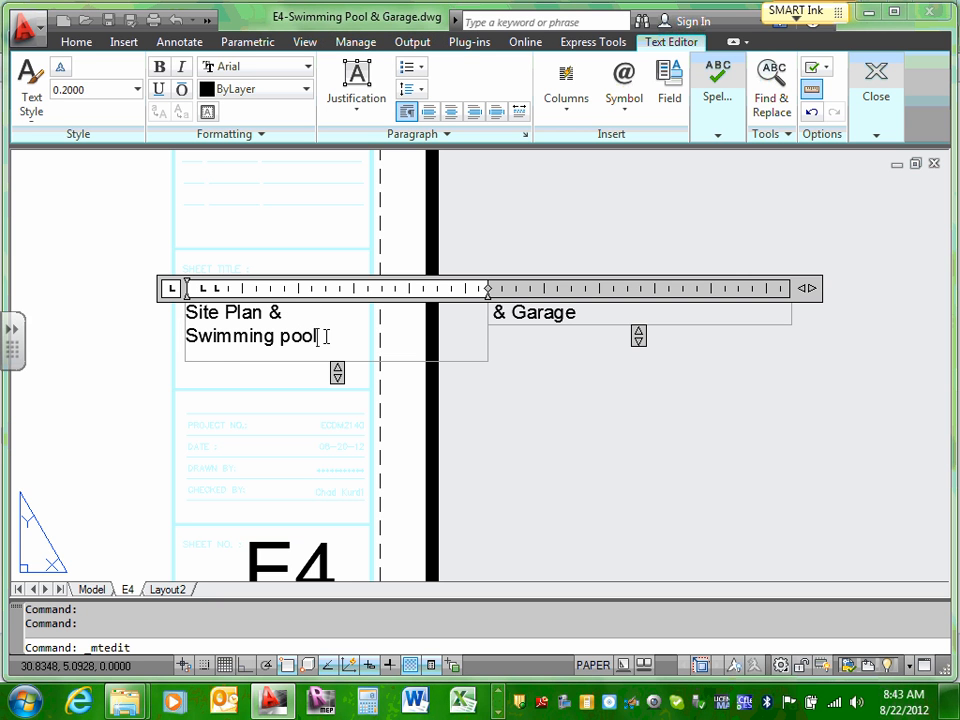
click(321, 336)
key(Delete)
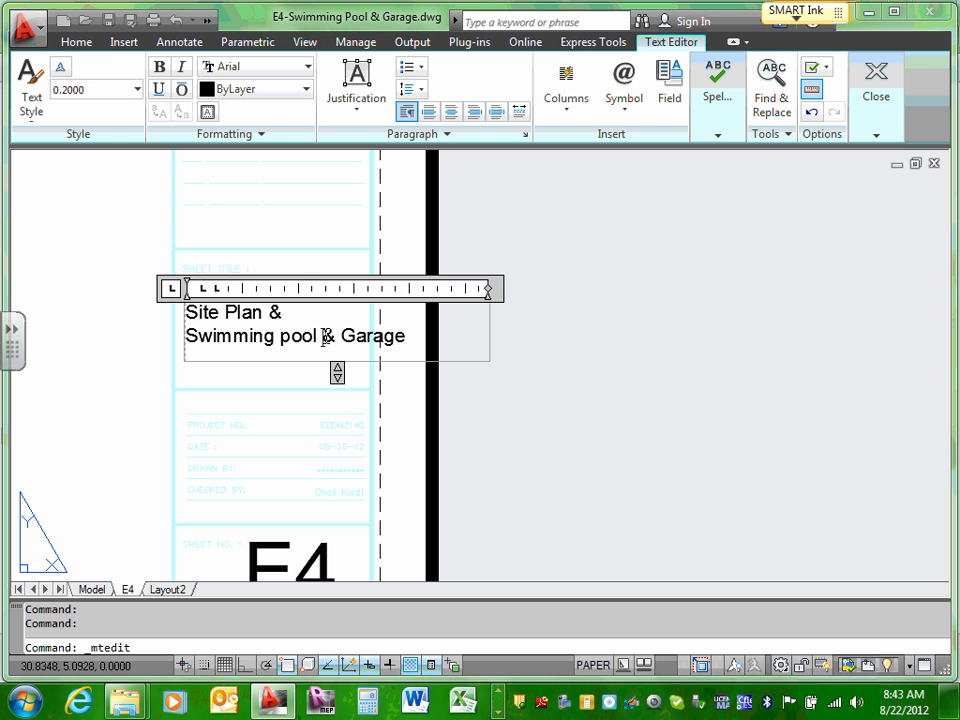
click(512, 332)
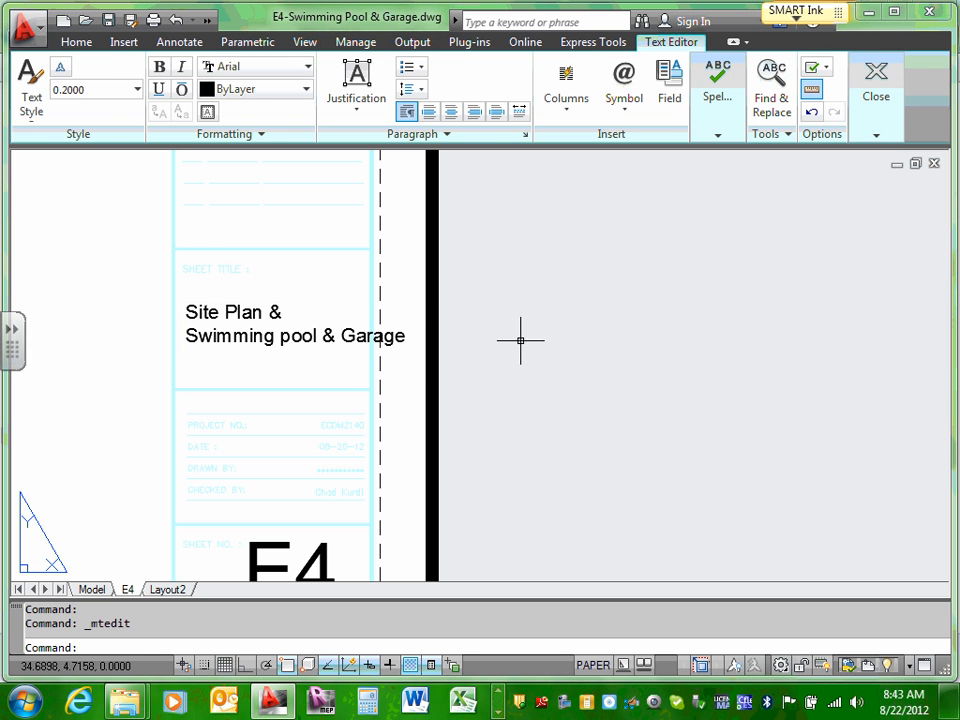
- Move the sheet title up close beneath the SHEET TITLE label and insert a line break before "& Garage"
click(206, 308)
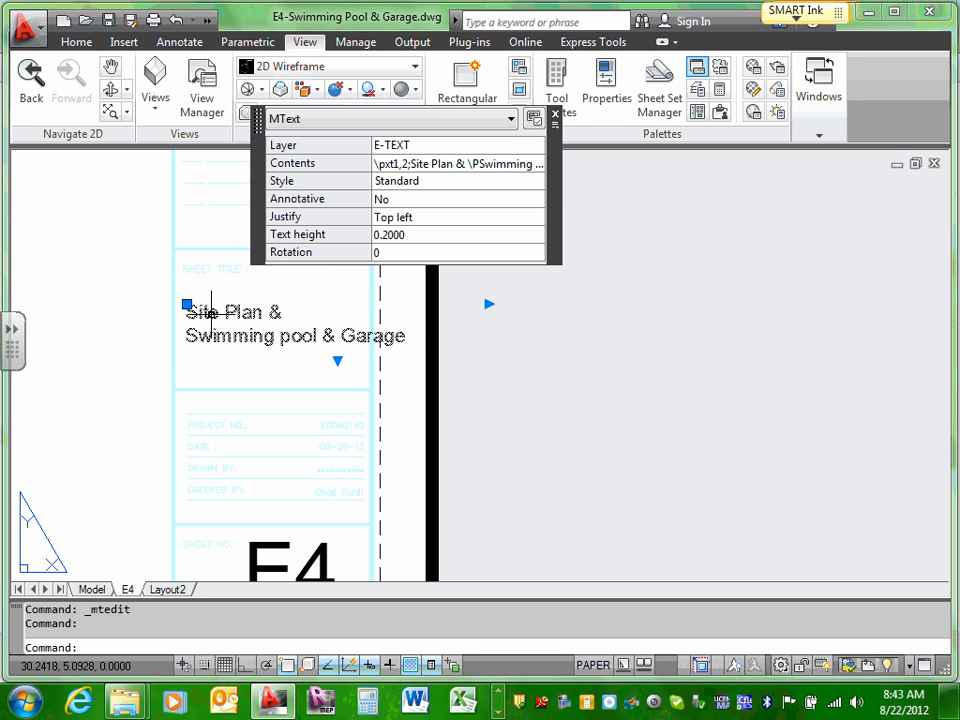
mouse_move(211, 305)
mouse_down()
mouse_move(211, 281)
mouse_move(207, 290)
mouse_up()
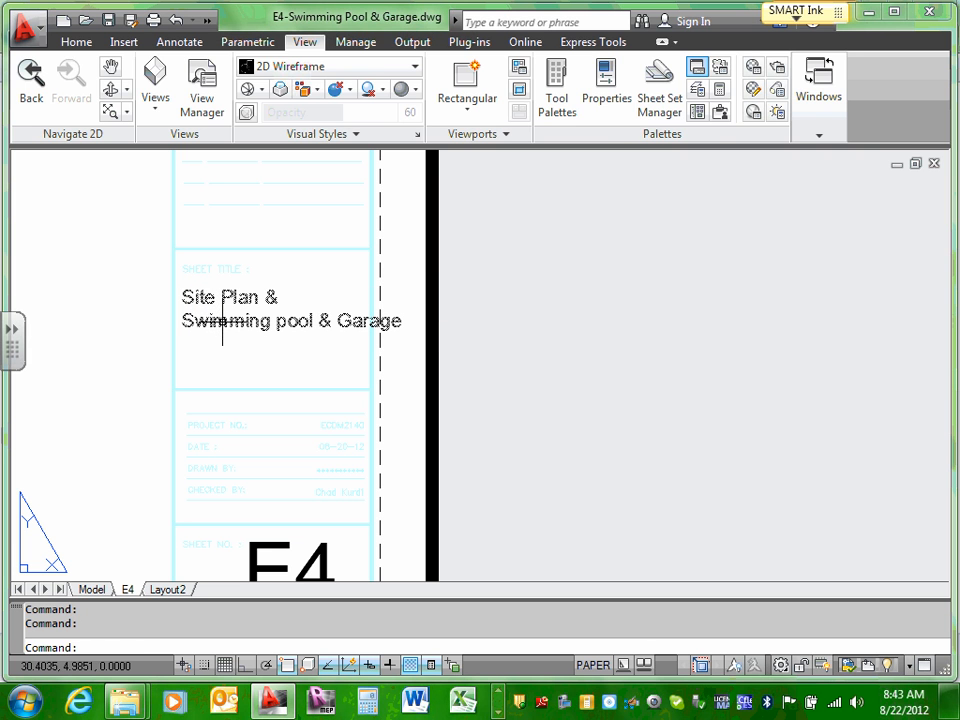
click(222, 320)
double_click(222, 320)
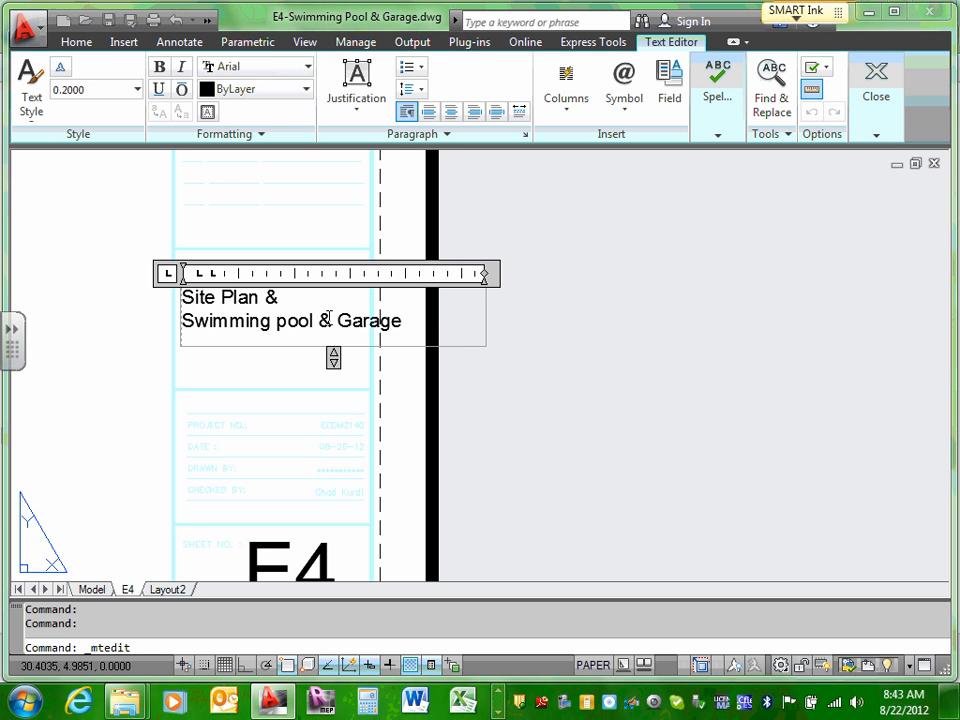
key(alt+Return)
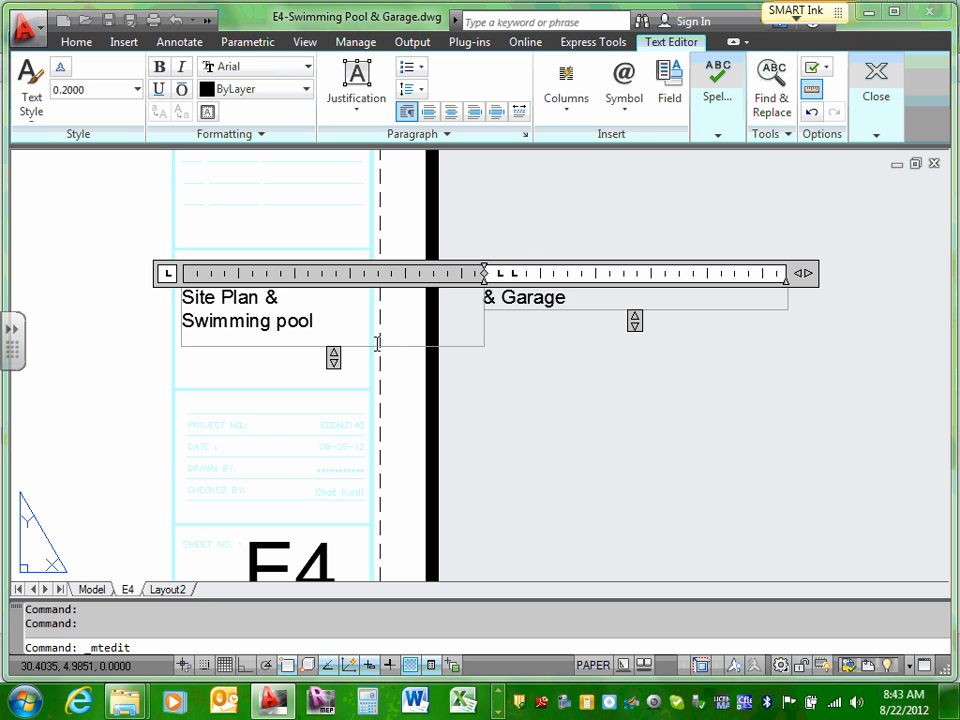
- Try to fit the title in its cell by adding two blank lines above "& Garage" and narrowing the text columns
key(Return)
key(Return)
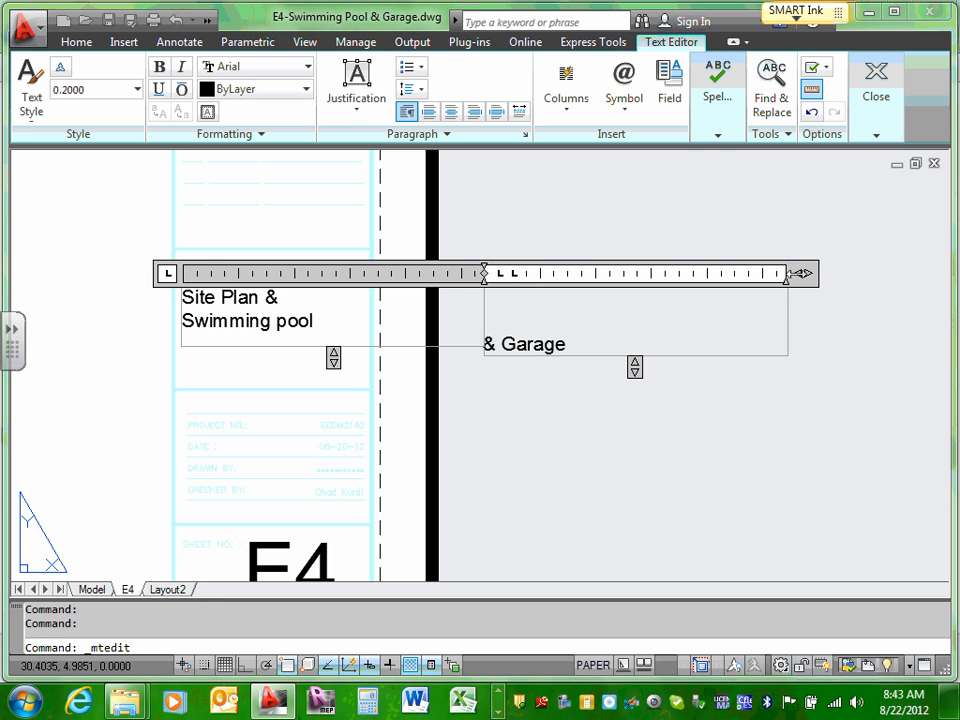
drag(484, 272, 265, 272)
click(356, 332)
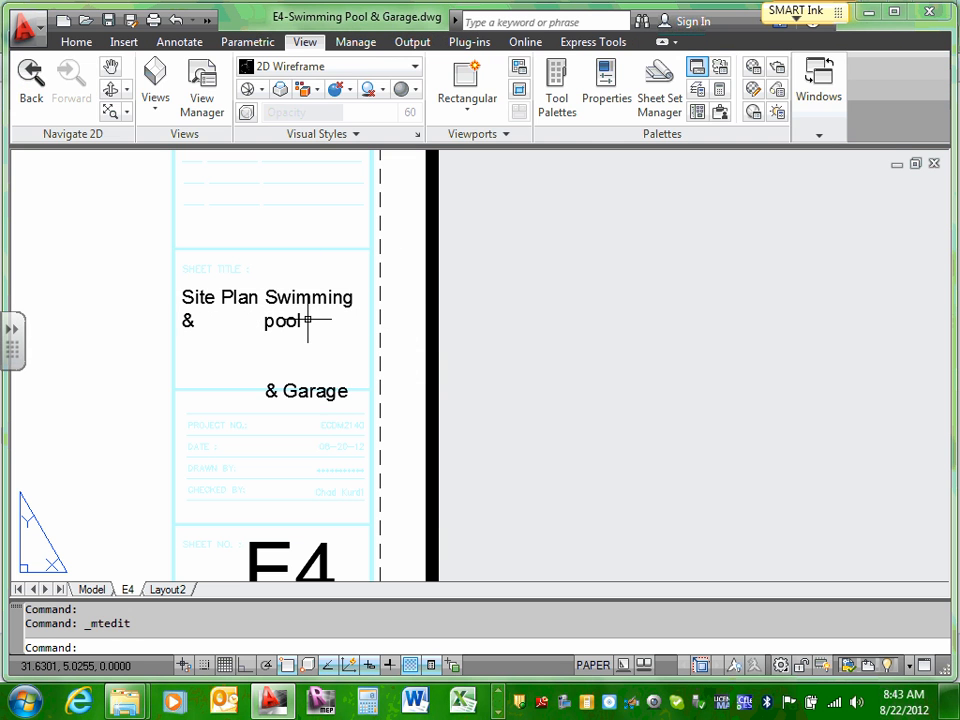
- Widen the sheet title's columns past the sheet border and remove the two blank lines above "& Garage"
double_click(270, 324)
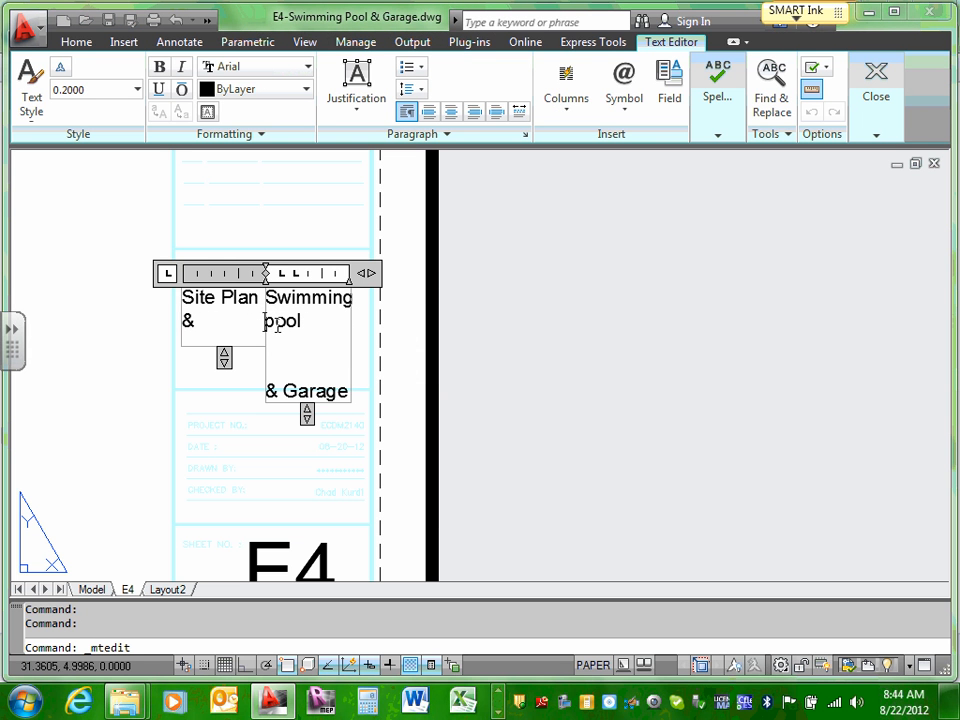
drag(265, 273, 564, 291)
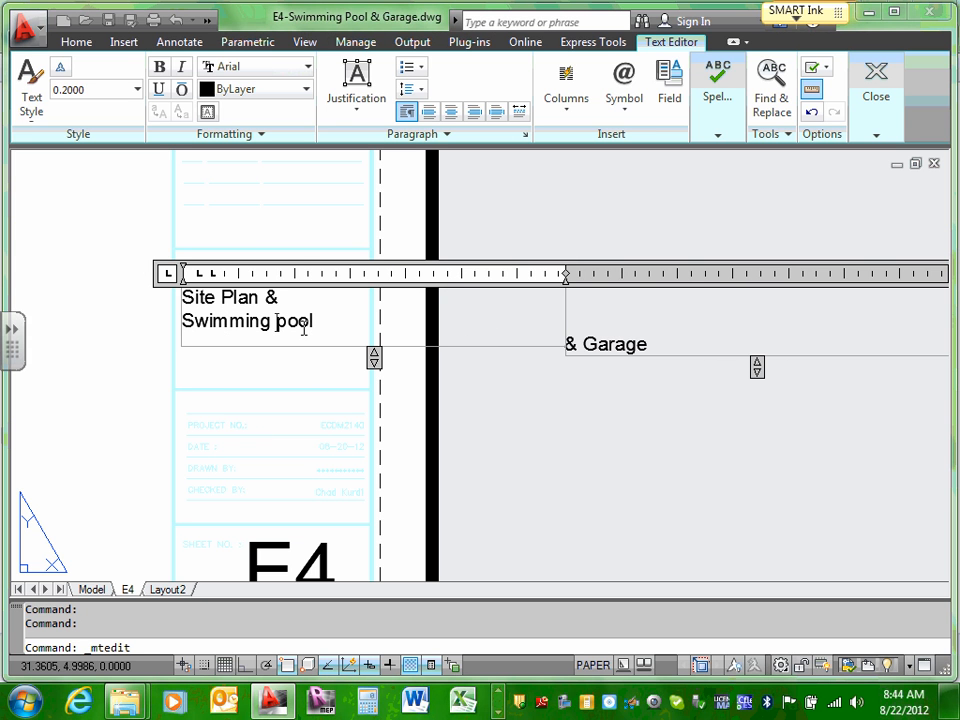
click(452, 330)
key(Delete)
key(Delete)
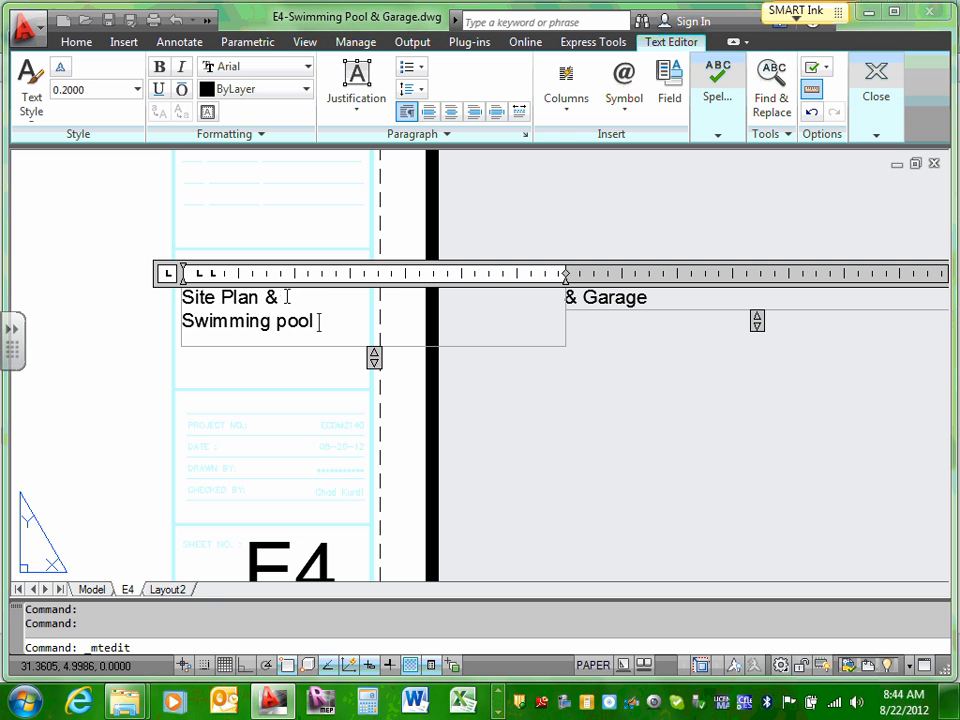
- Delete the "Site Plan &" wording from the first line of the sheet title and close the text editor
drag(286, 297, 146, 300)
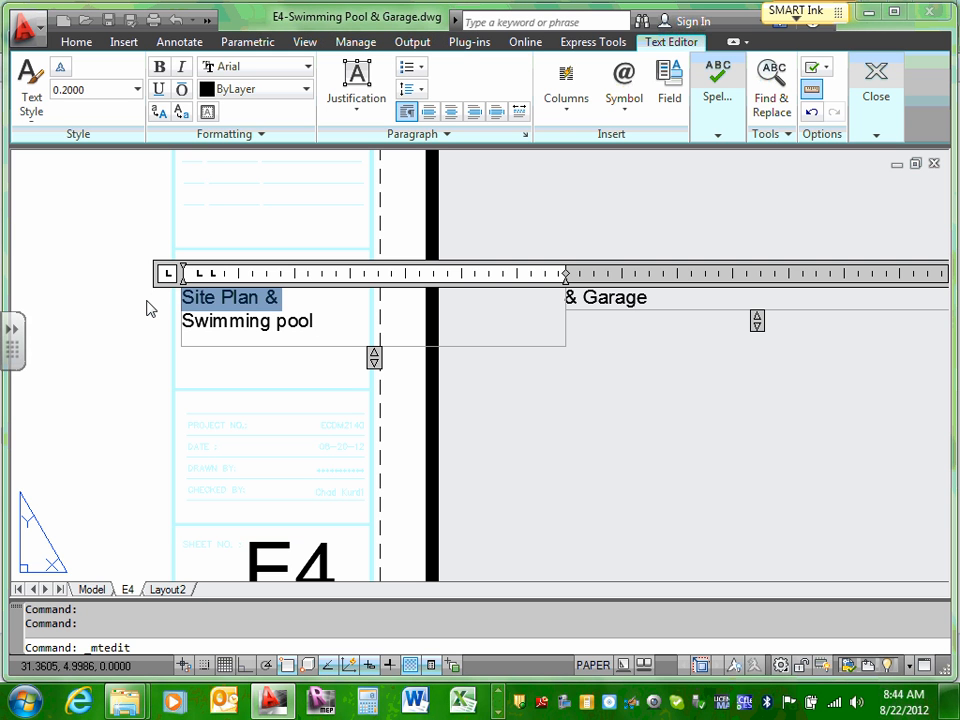
key(Delete)
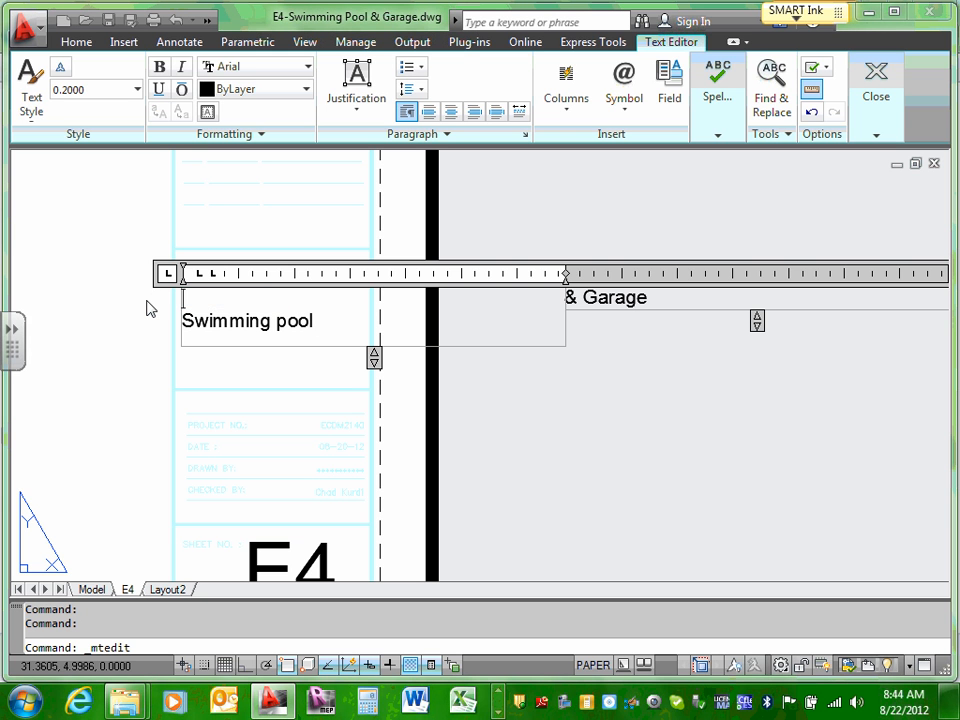
click(302, 425)
- Fit the sheet title into one narrow text column within its cell, with "& Garage" on the line directly beneath "Swimming pool"
click(594, 297)
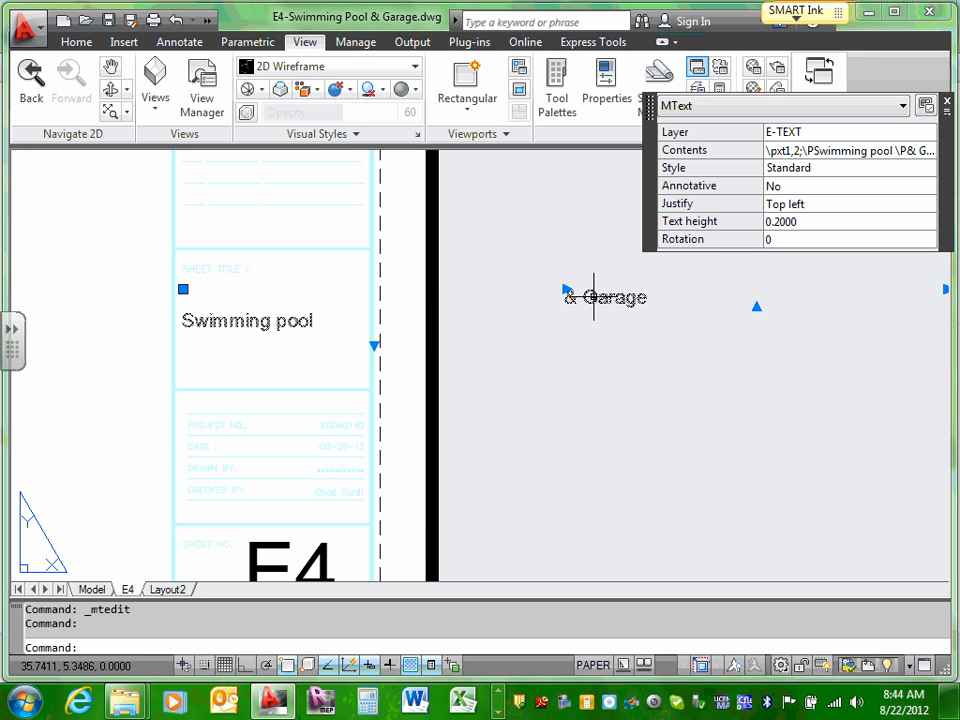
double_click(594, 297)
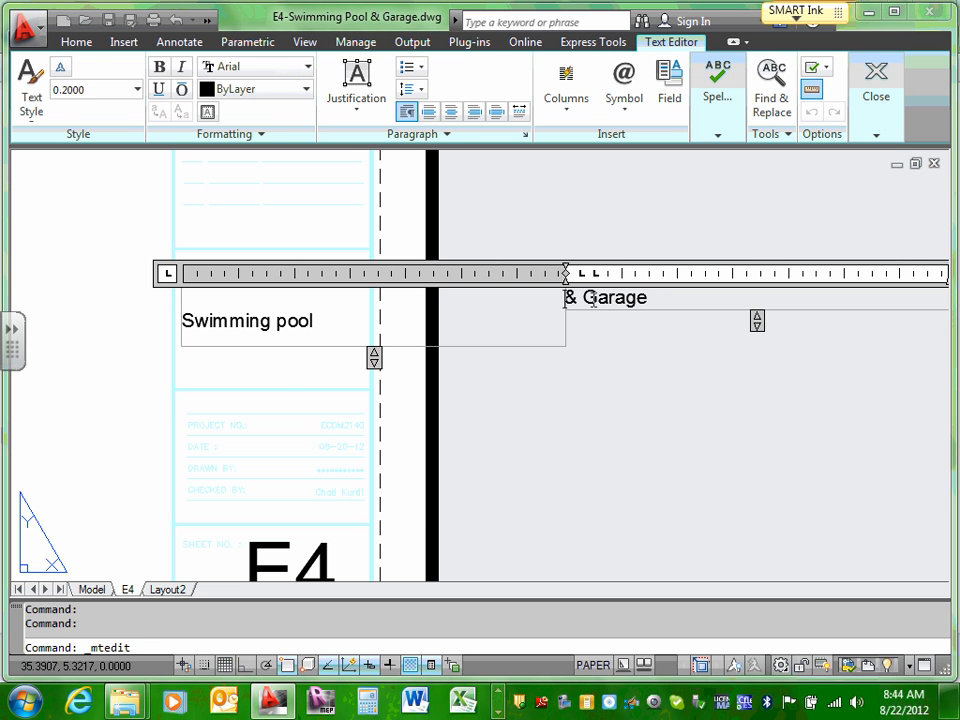
key(BackSpace)
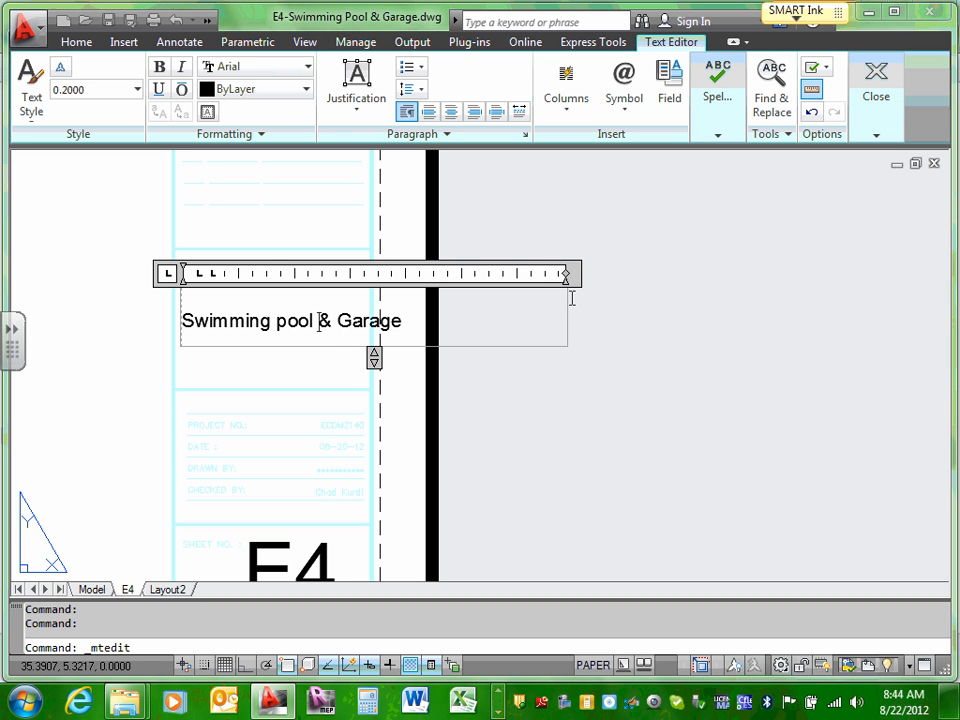
key(alt+Return)
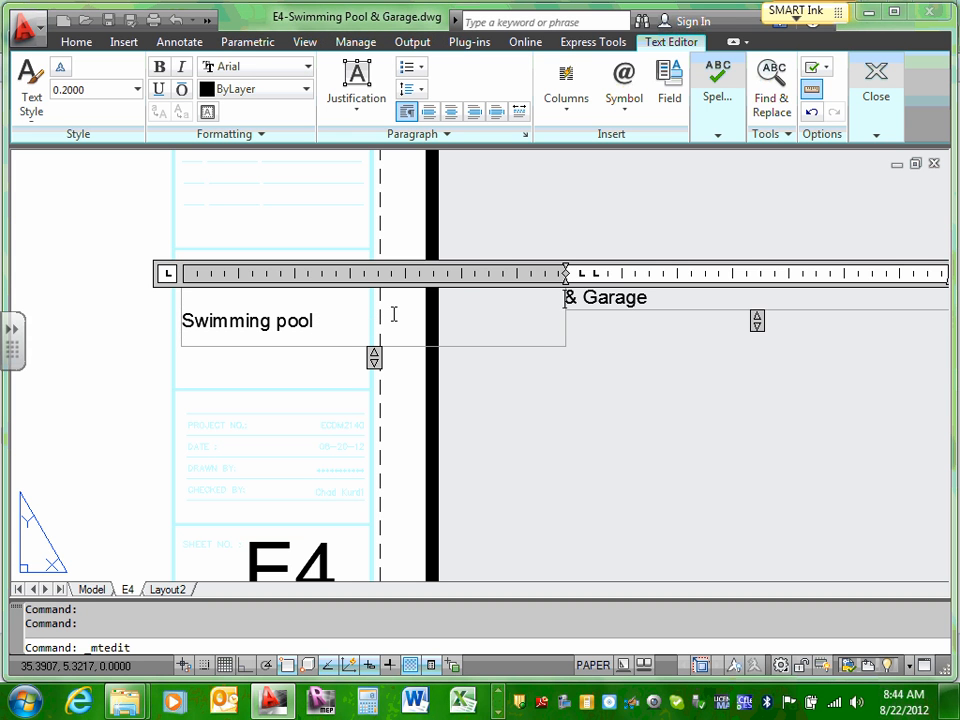
key(Return)
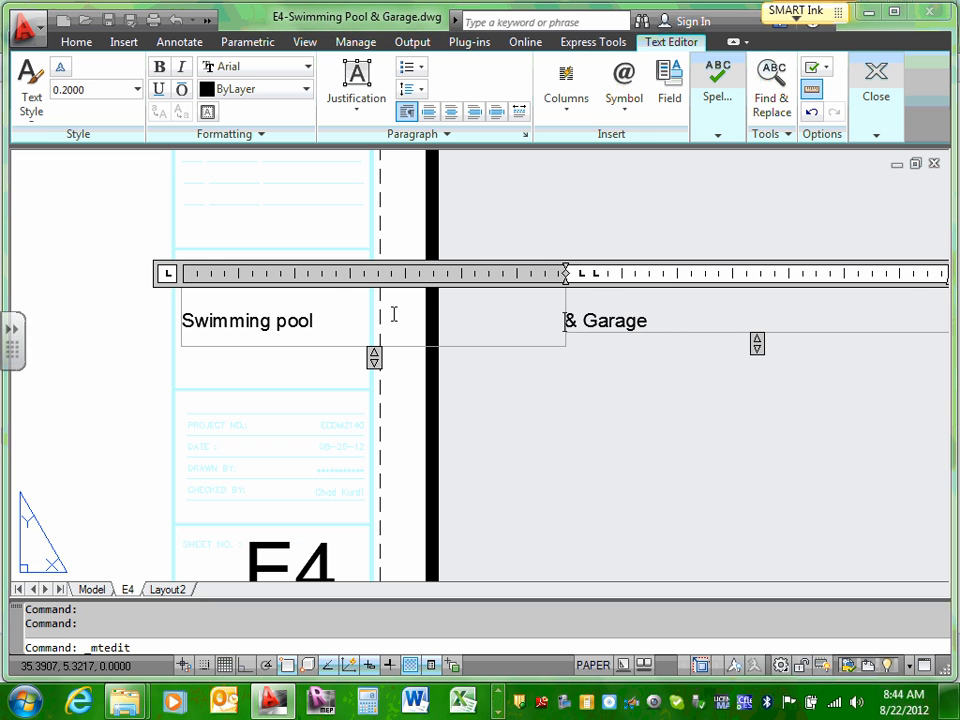
drag(566, 272, 308, 273)
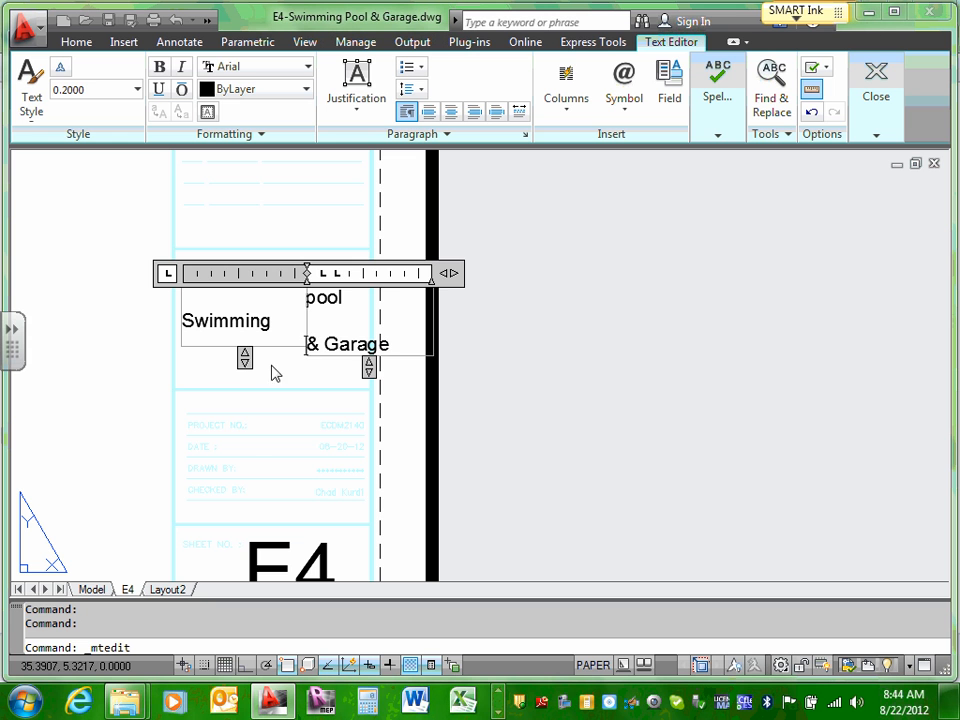
drag(245, 357, 243, 452)
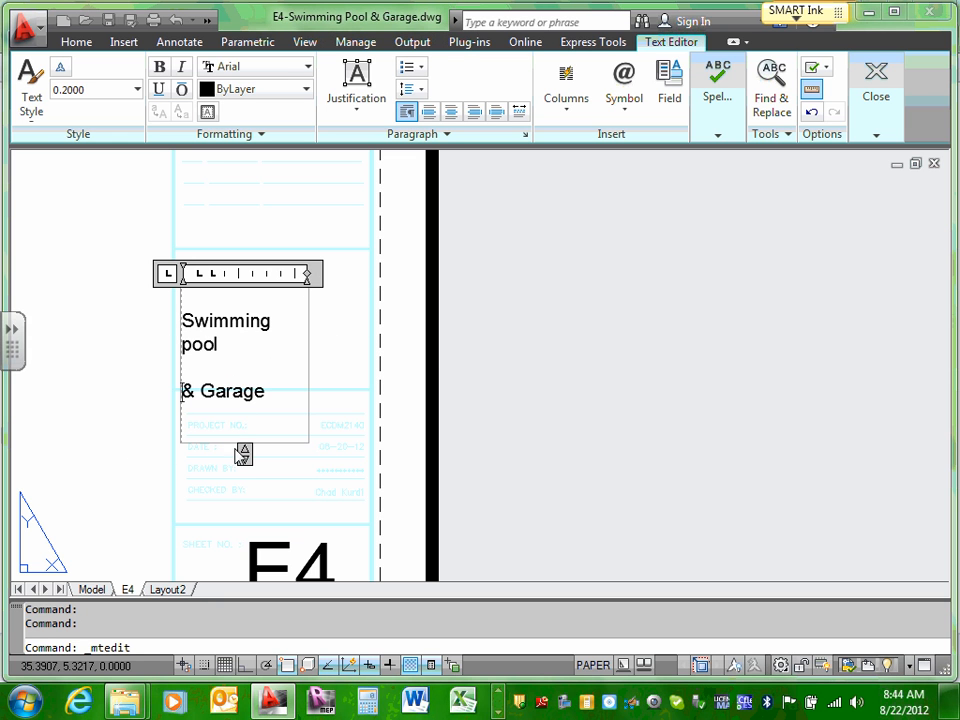
drag(307, 273, 340, 273)
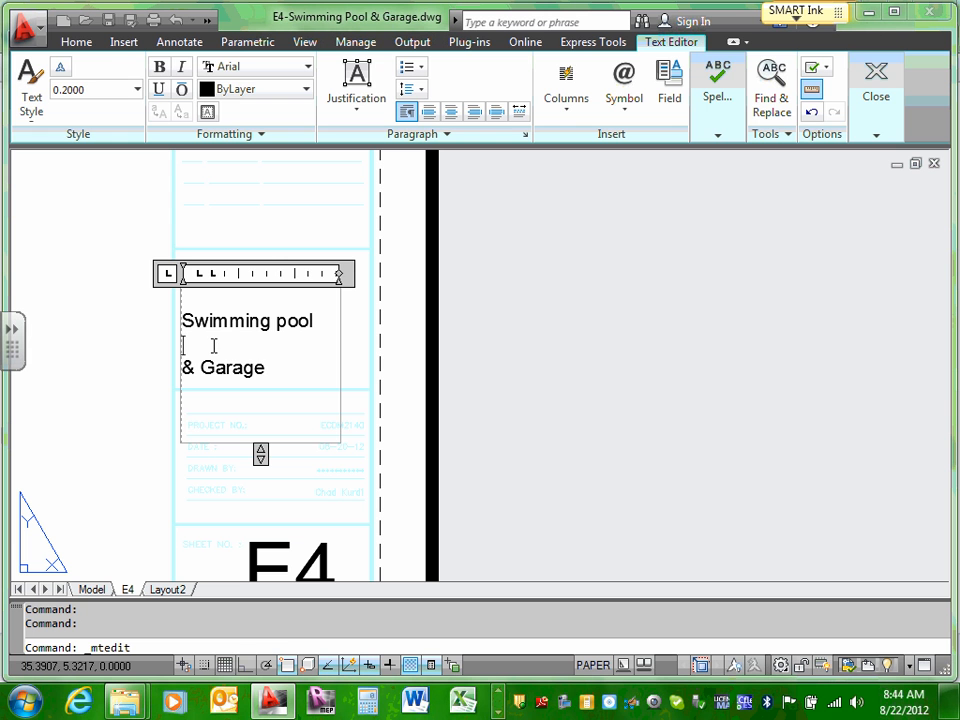
click(420, 318)
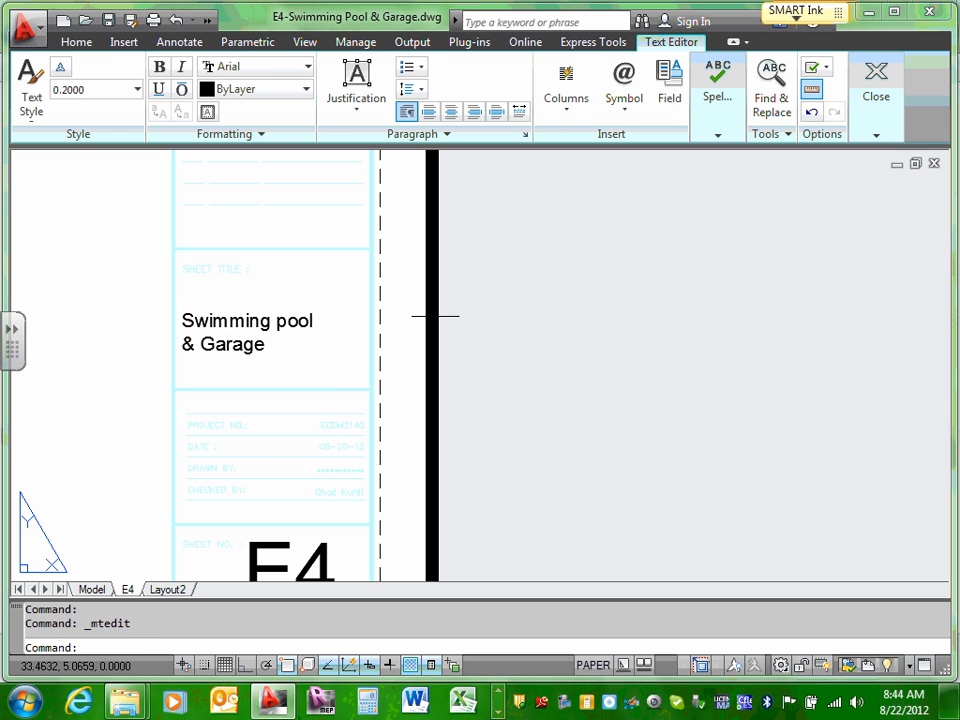
- Move the sheet title text slightly up and to the right beneath the SHEET TITLE label and clear the selection
click(272, 318)
click(133, 321)
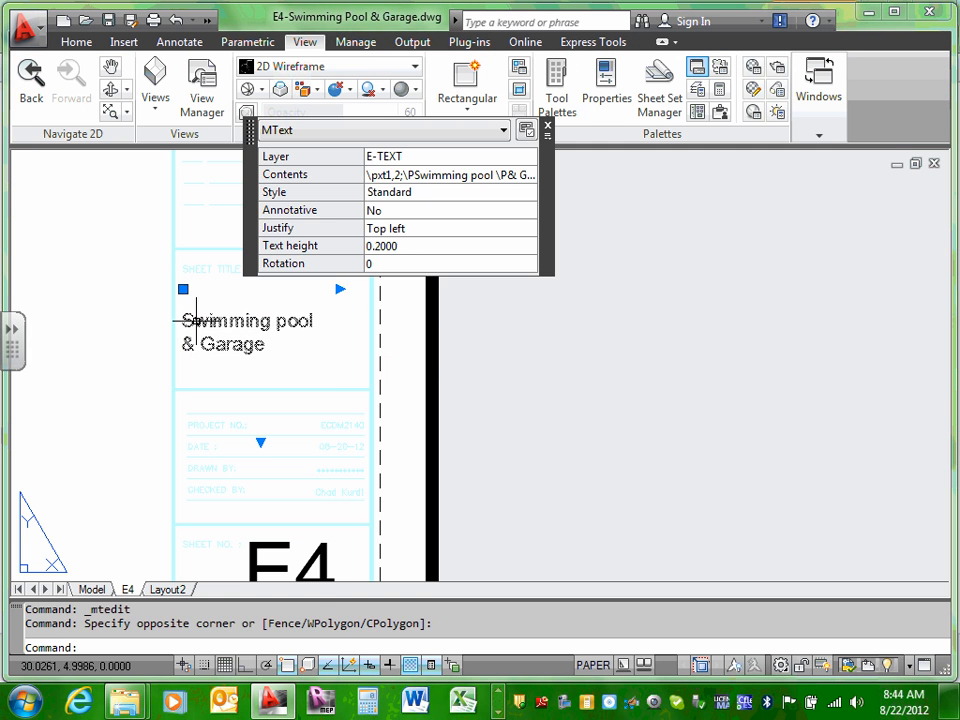
drag(208, 318, 223, 297)
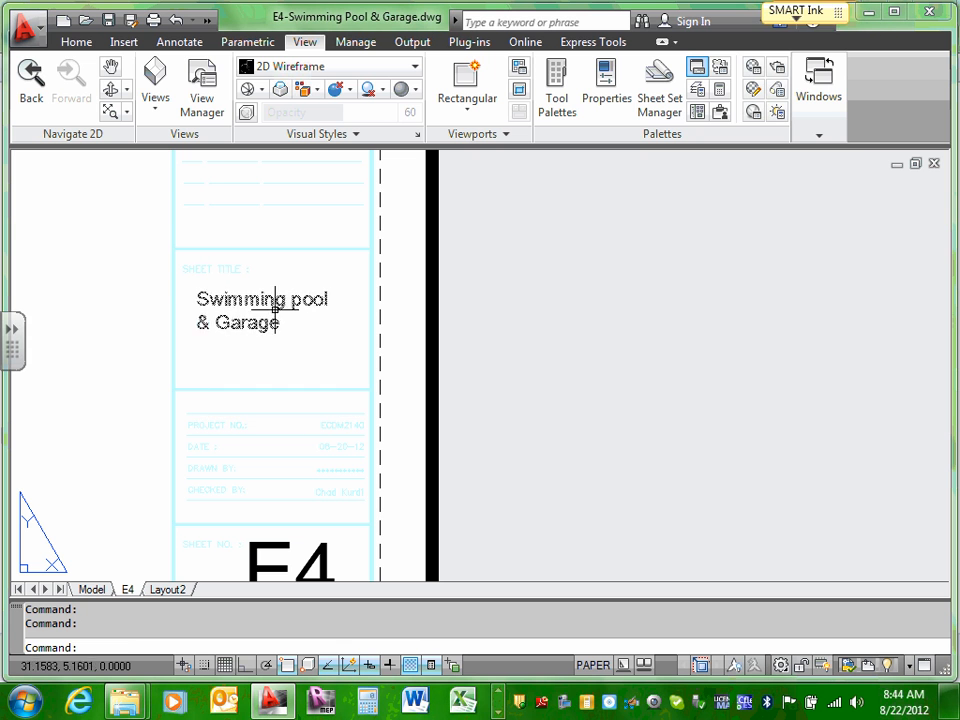
click(680, 312)
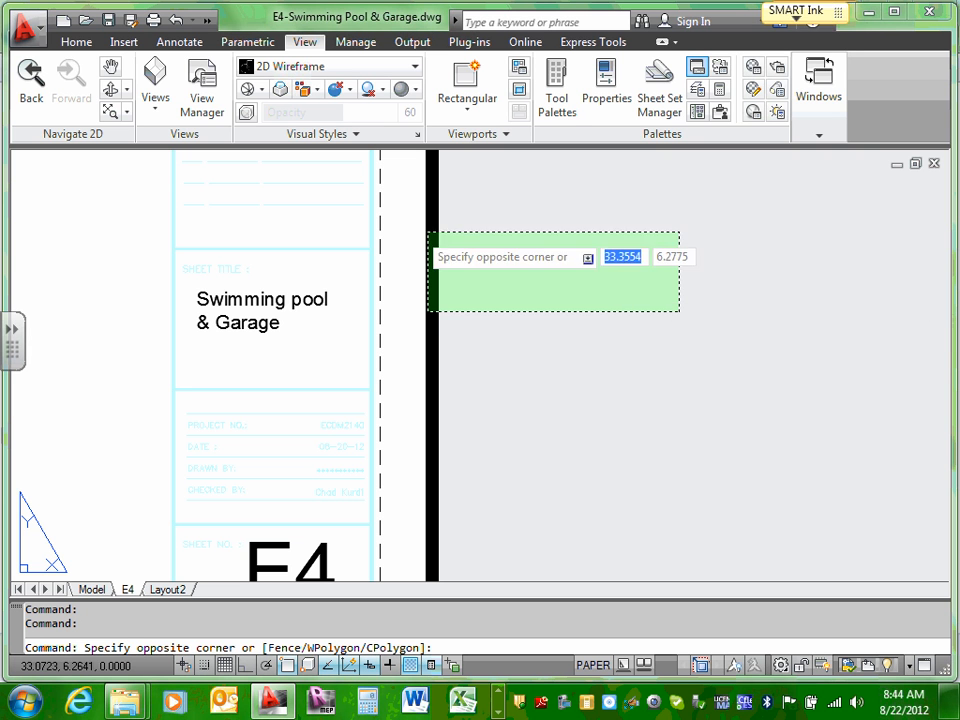
key(Escape)
key(Escape)
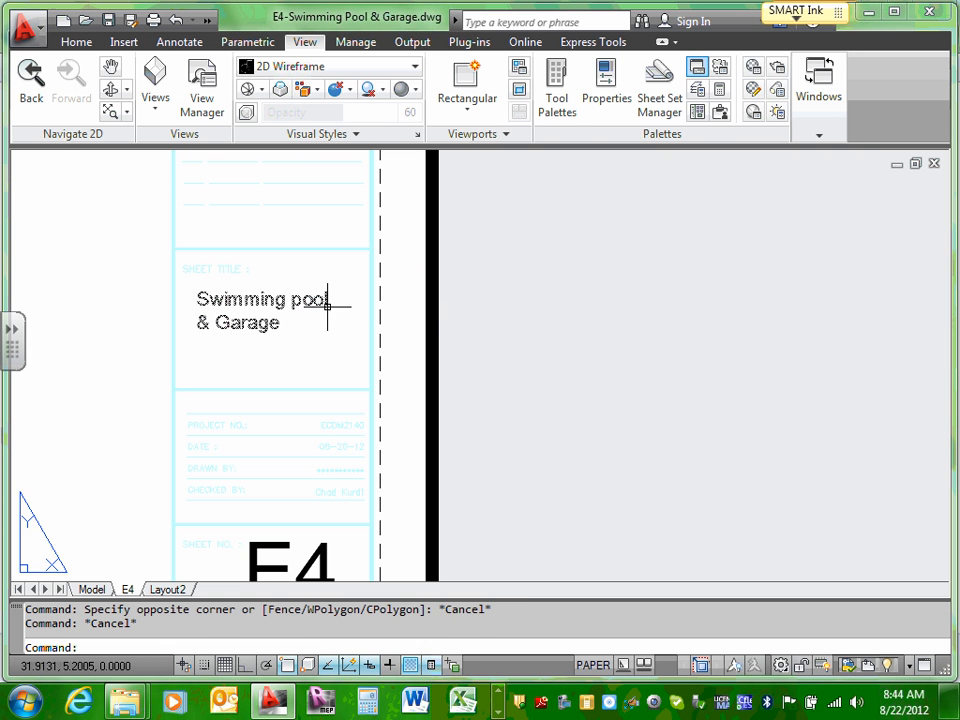
- Save the E4 drawing with model space active and exit the program
scroll(251, 300, down, 5)
scroll(144, 261, up, 3)
middle_drag(145, 259, 196, 365)
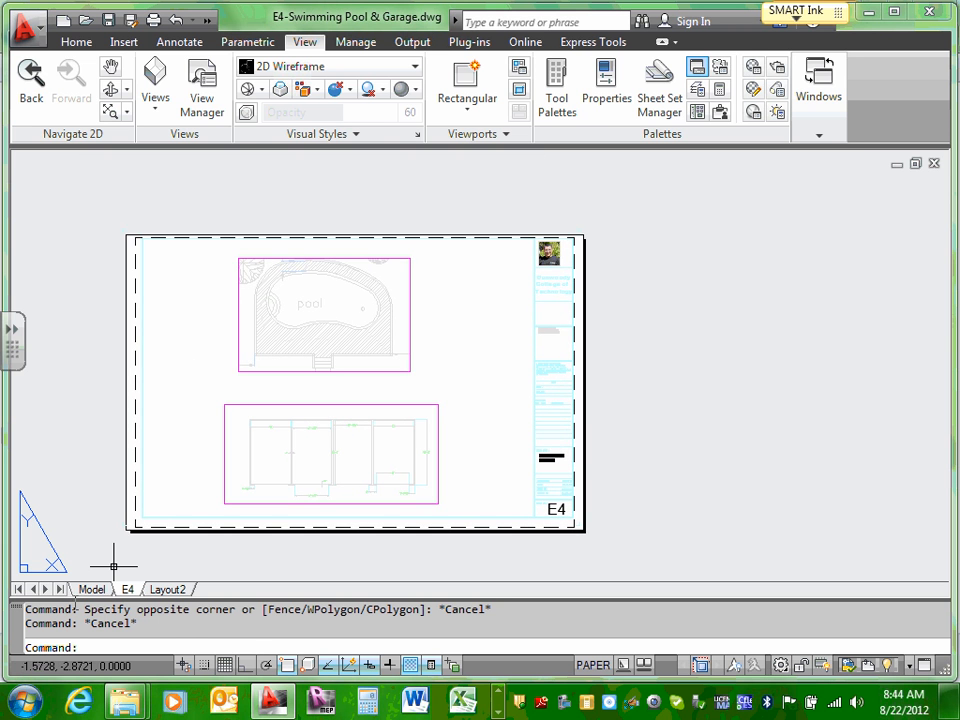
click(91, 589)
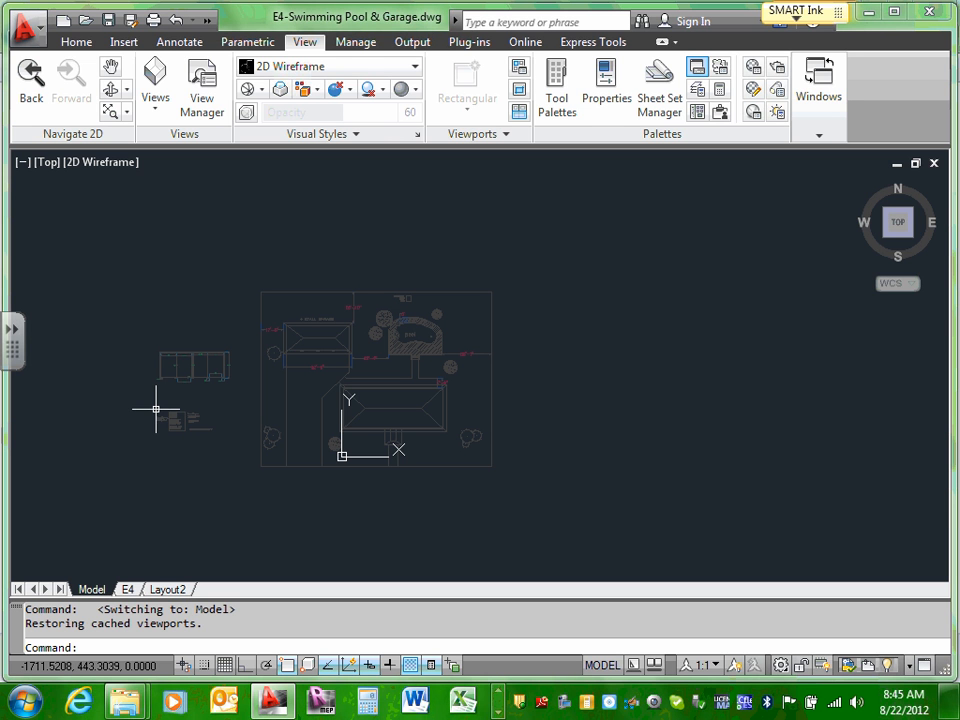
click(112, 24)
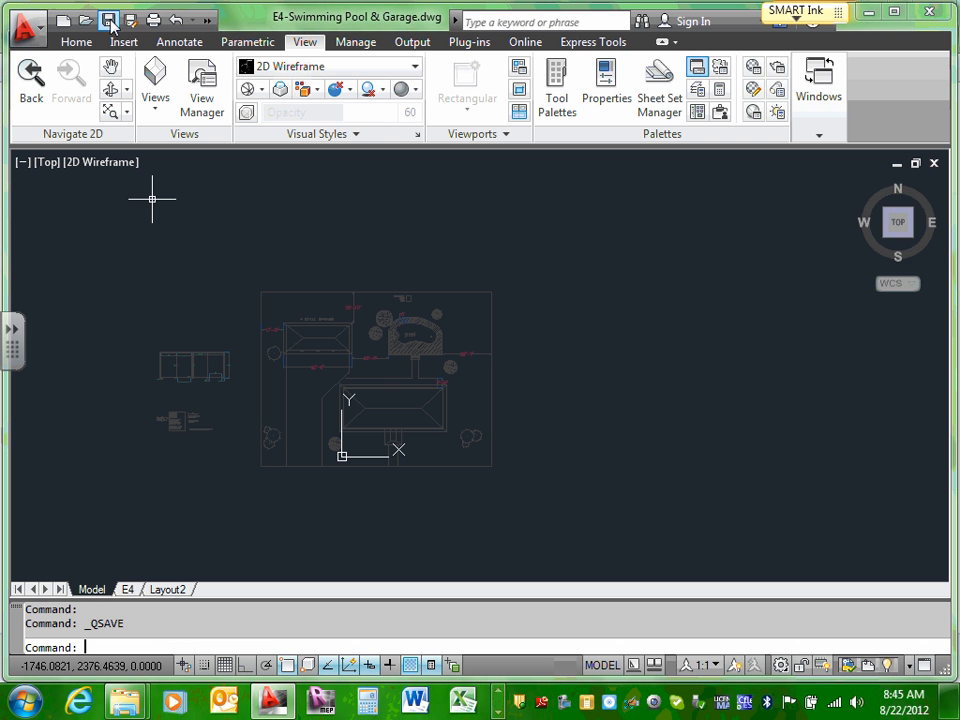
click(110, 21)
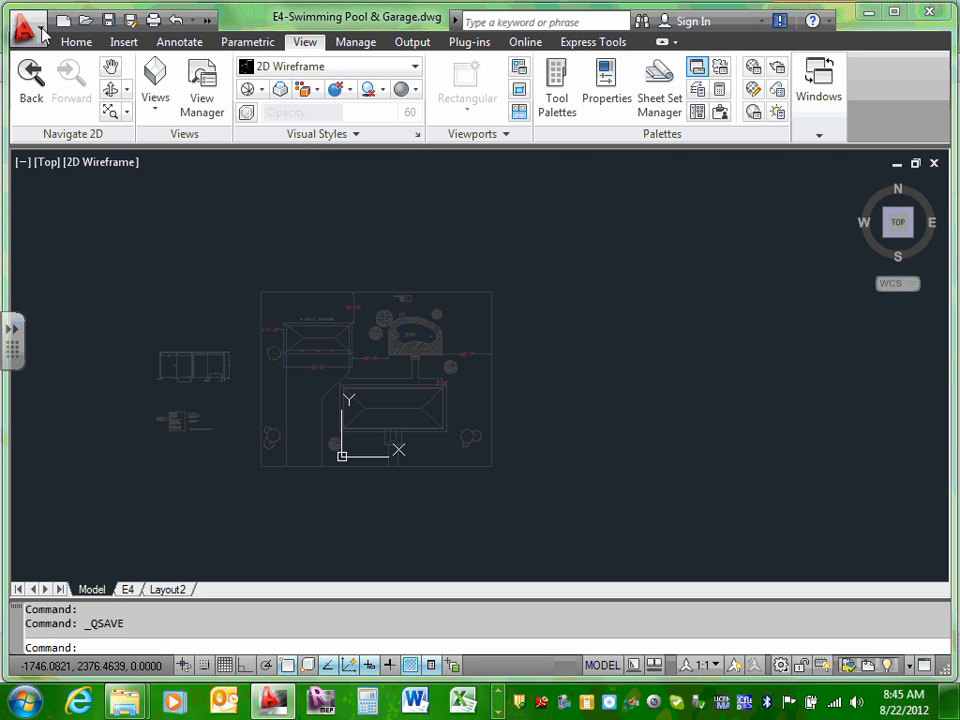
double_click(43, 33)
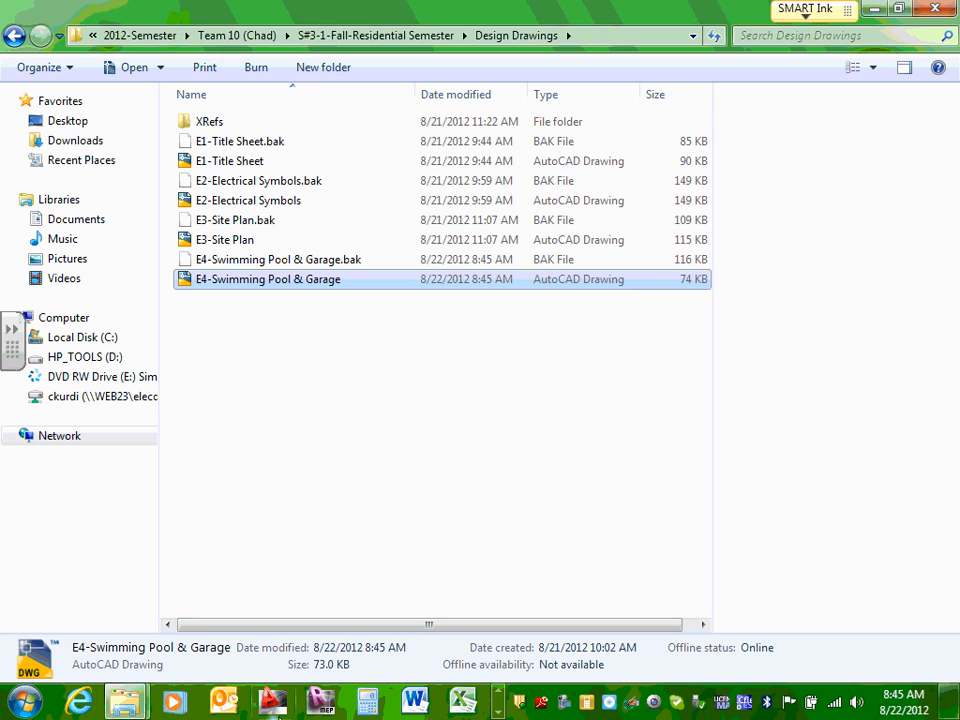
- Reopen the E4-Swimming Pool & Garage drawing from the Design Drawings folder, accepting the educational plot stamp
double_click(270, 282)
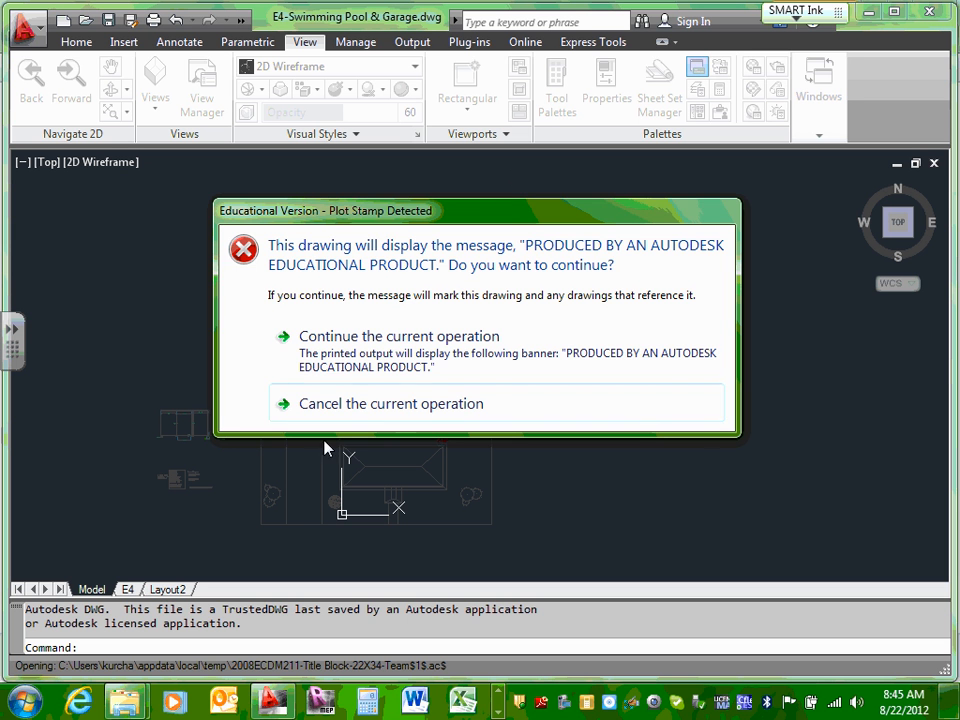
click(372, 366)
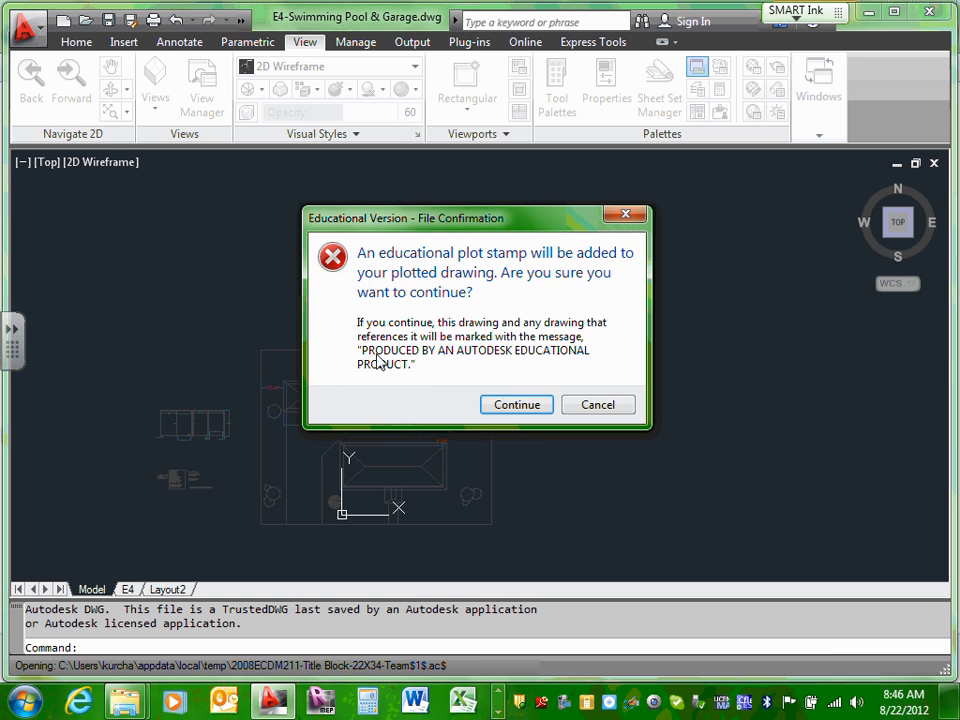
click(506, 404)
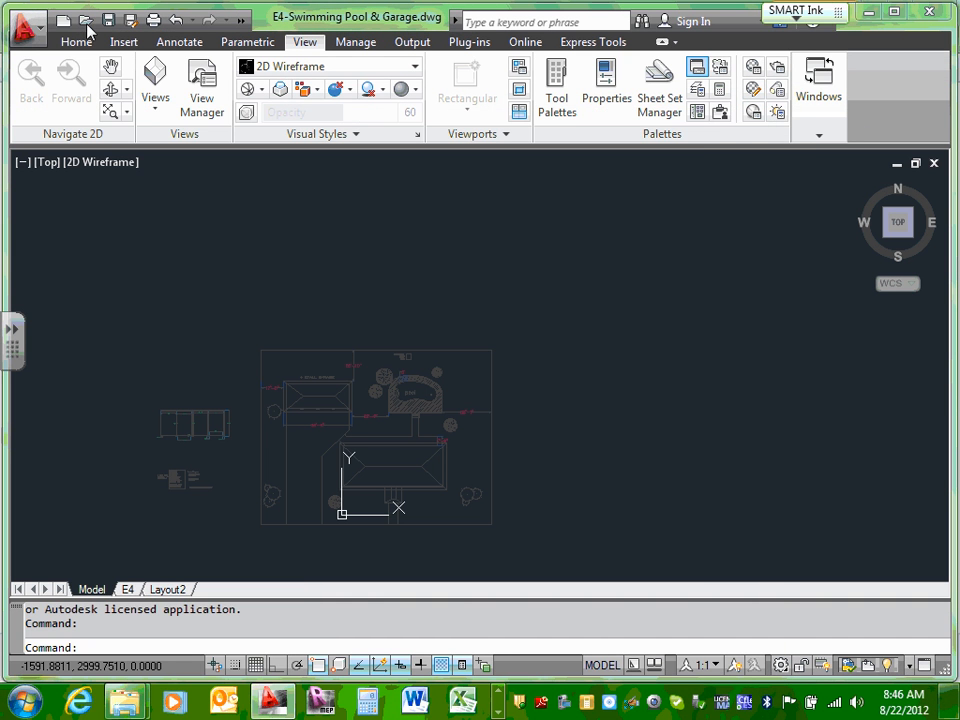
- Save a copy of the drawing in the Design Drawings folder as "E5,6,7-Upper Level" in AutoCAD 2010 Drawing format
click(33, 31)
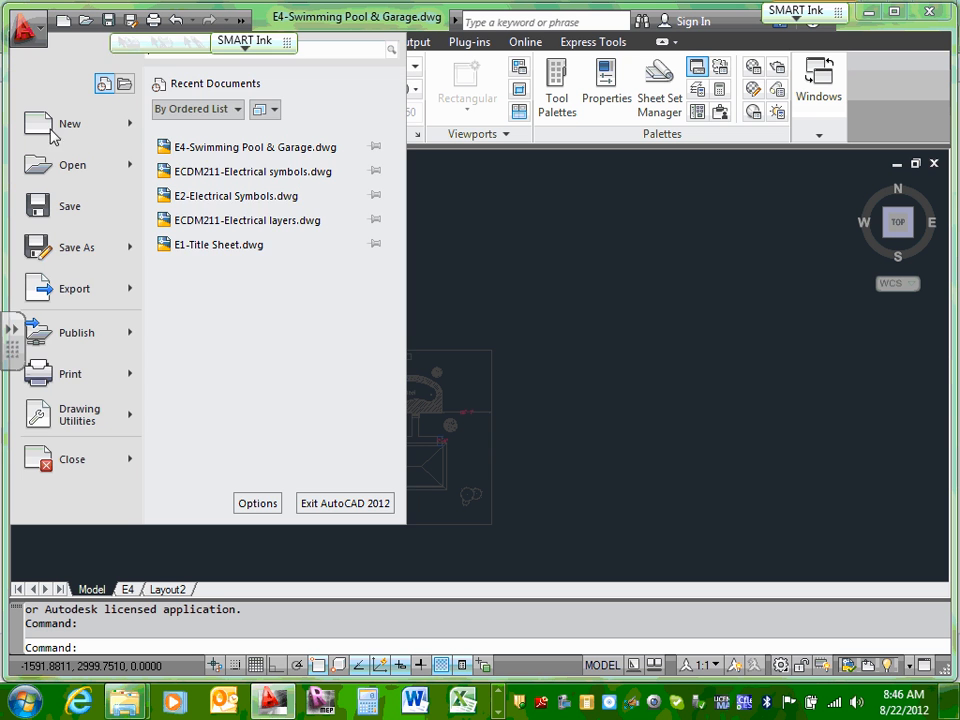
mouse_move(80, 265)
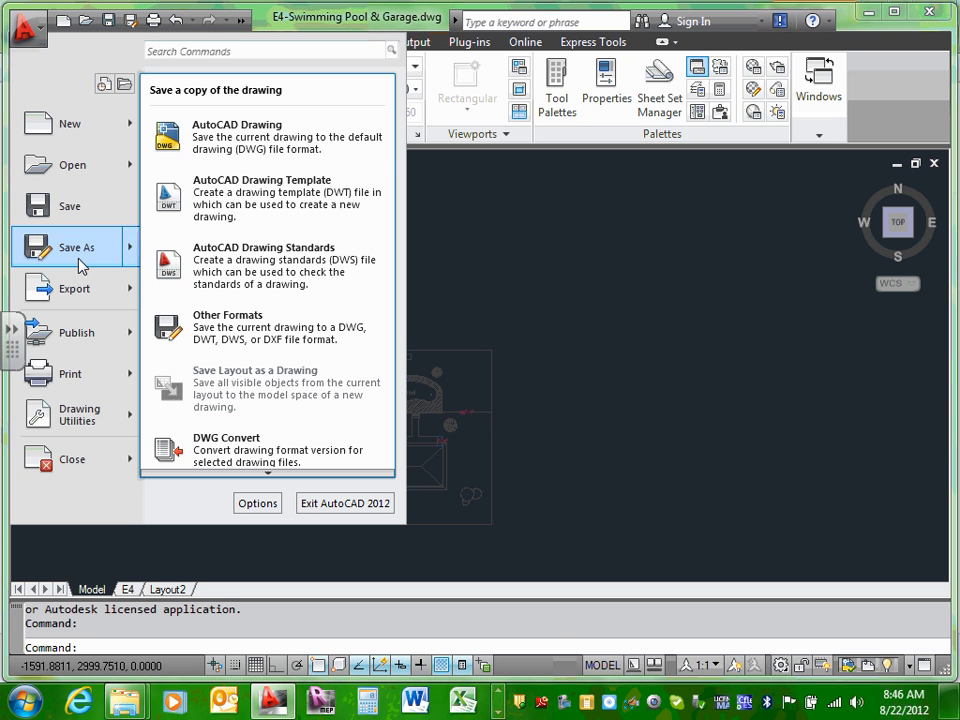
click(277, 150)
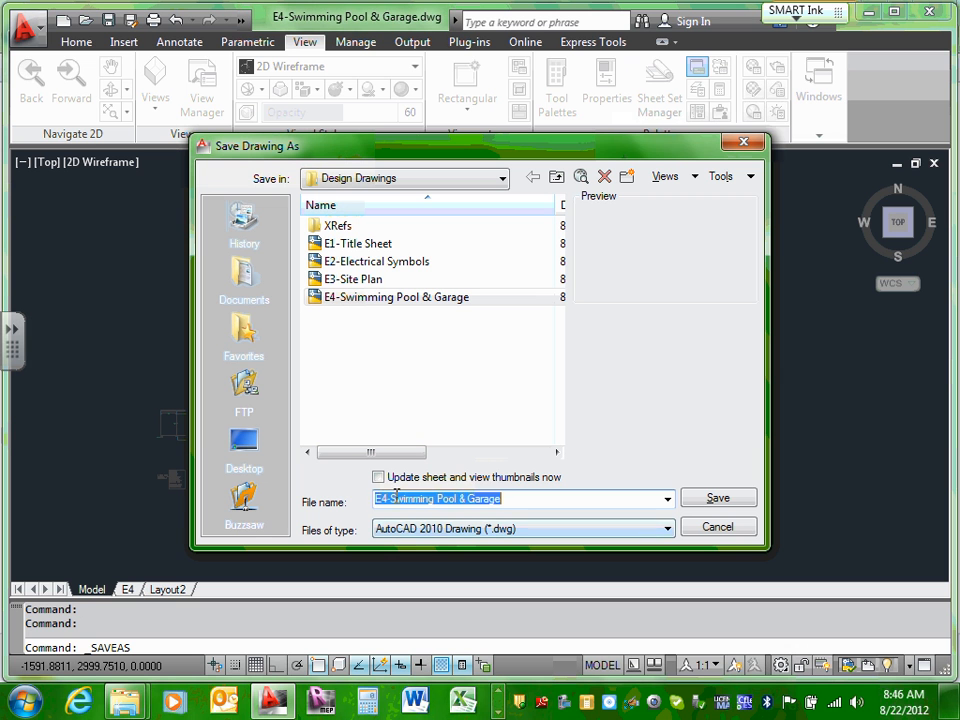
click(379, 498)
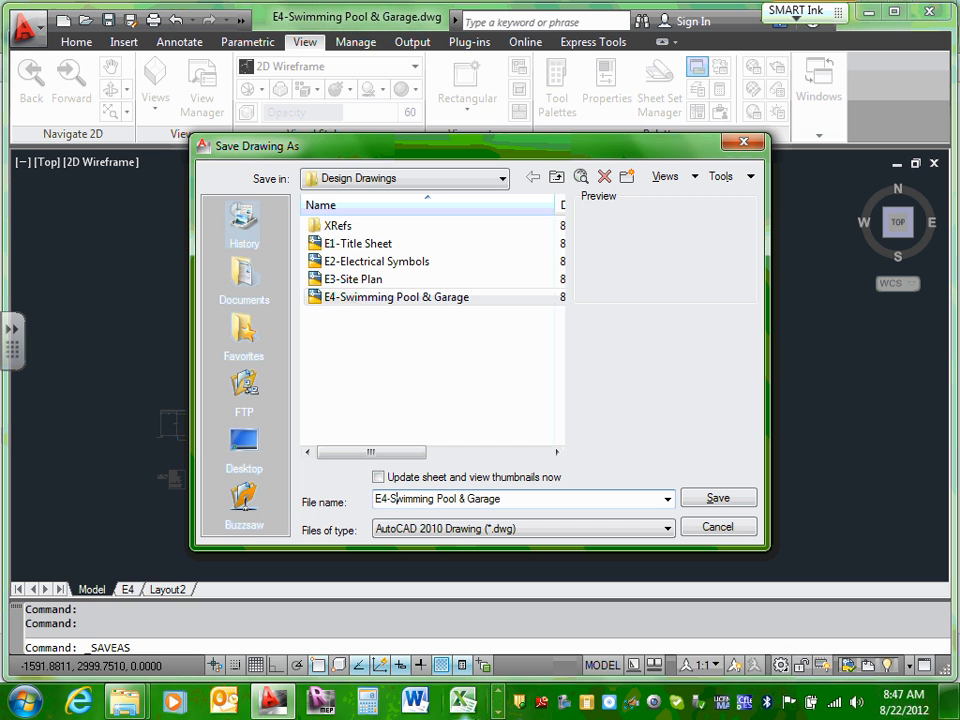
click(381, 498)
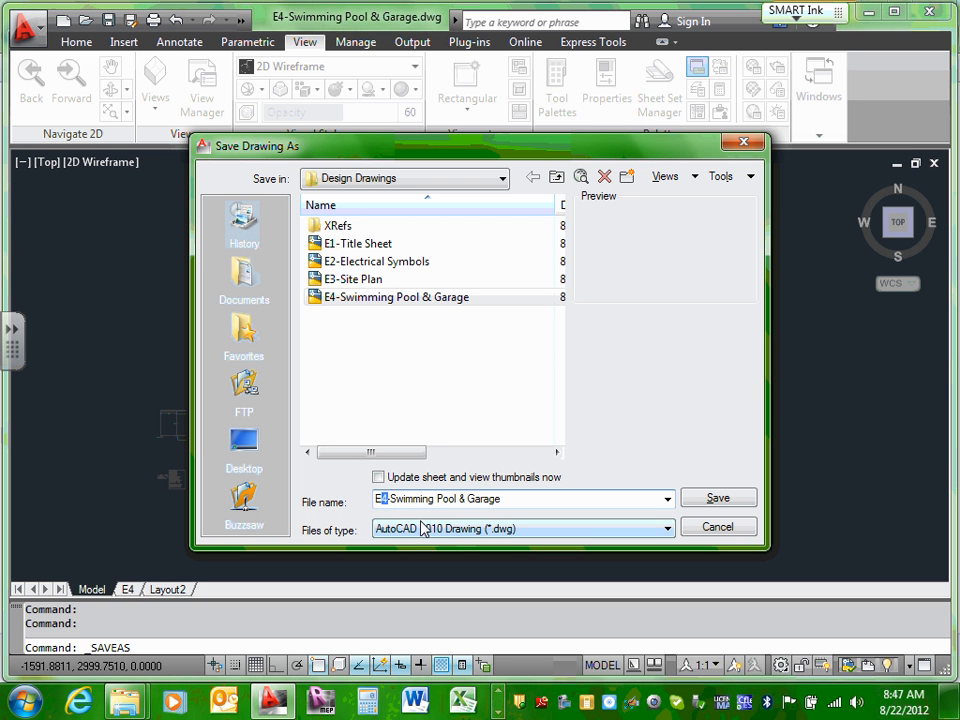
key(BackSpace)
text(5)
text(,6,)
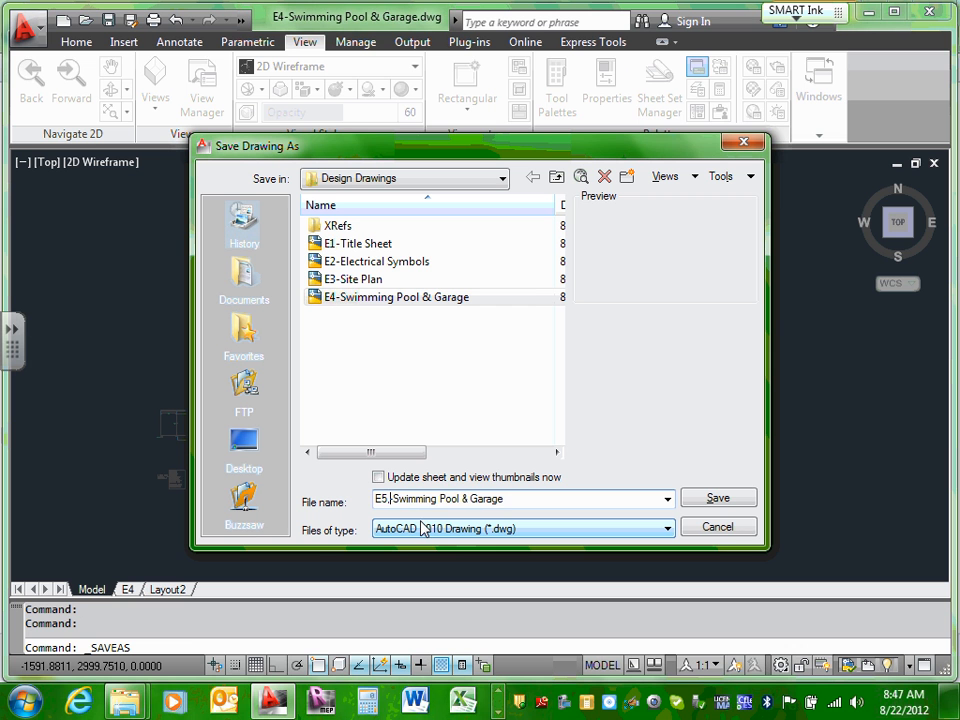
text(7)
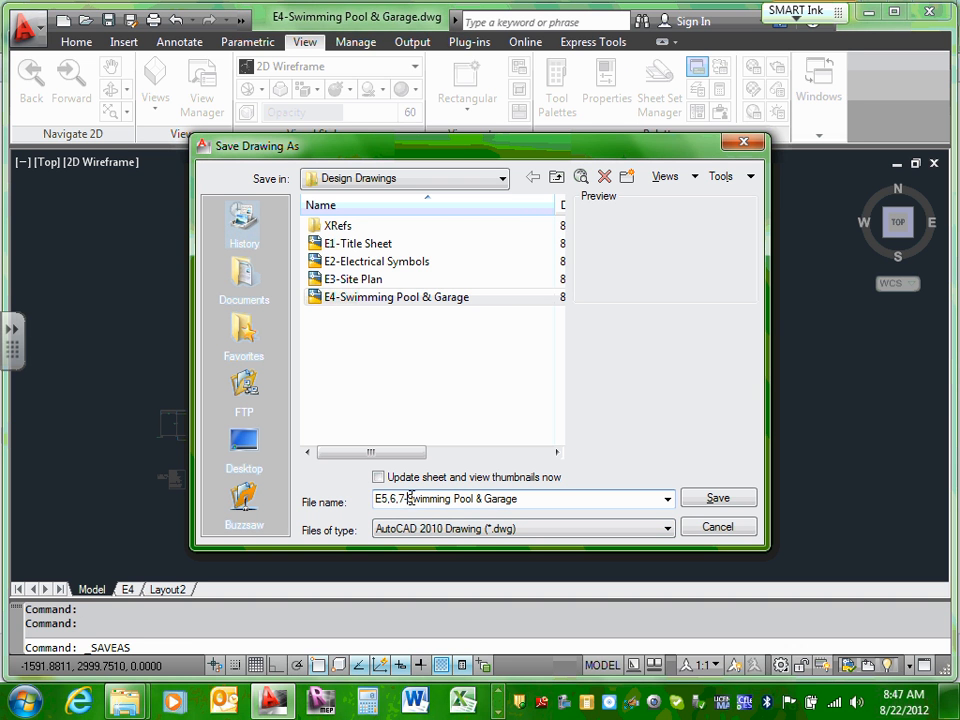
drag(407, 498, 521, 499)
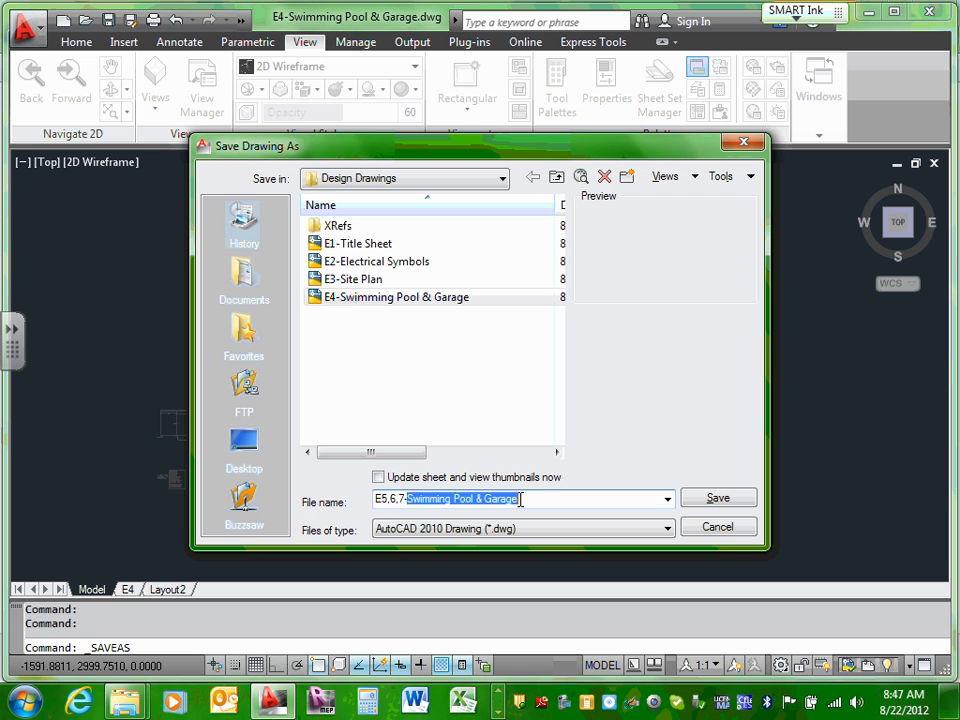
text(Upper )
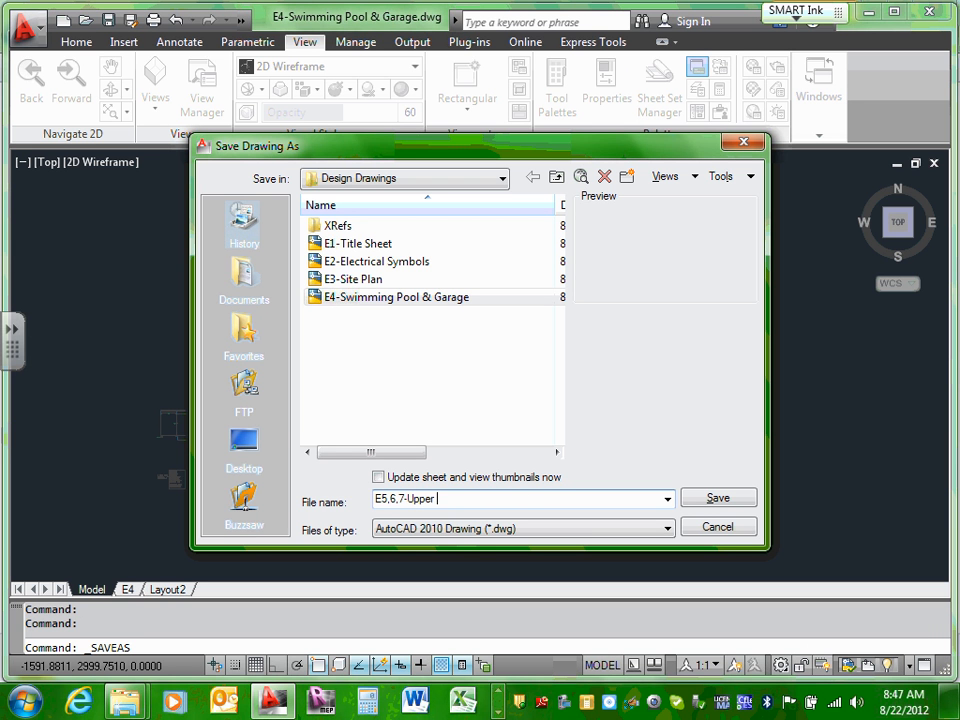
text(Level)
click(706, 508)
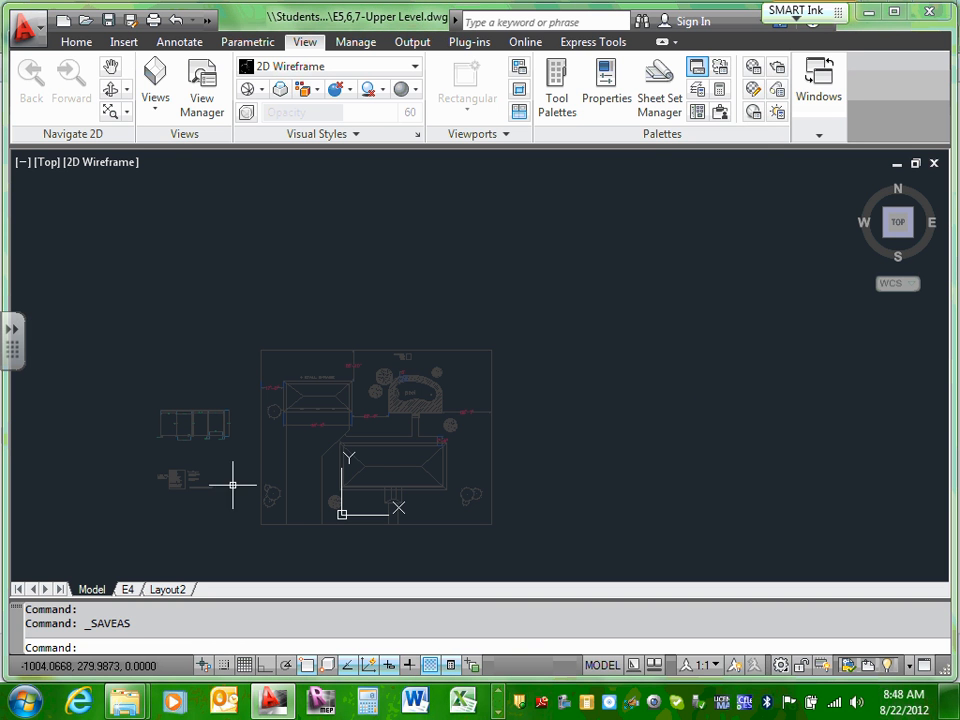
- Erase the site plan and garage plan external references from model space
scroll(257, 420, up, 2)
middle_drag(264, 390, 272, 379)
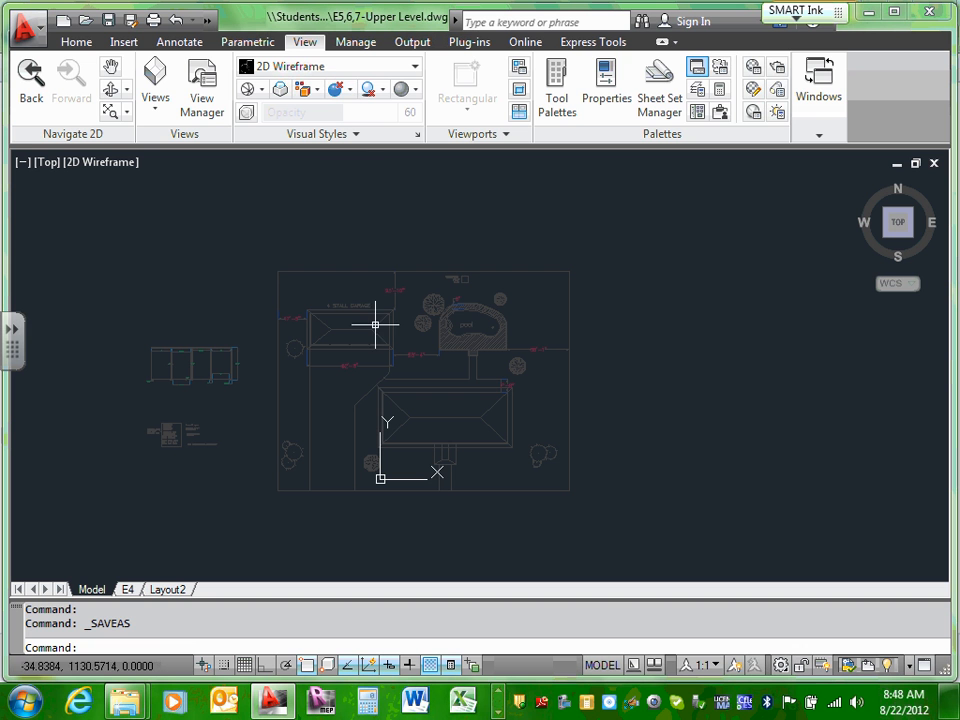
click(81, 231)
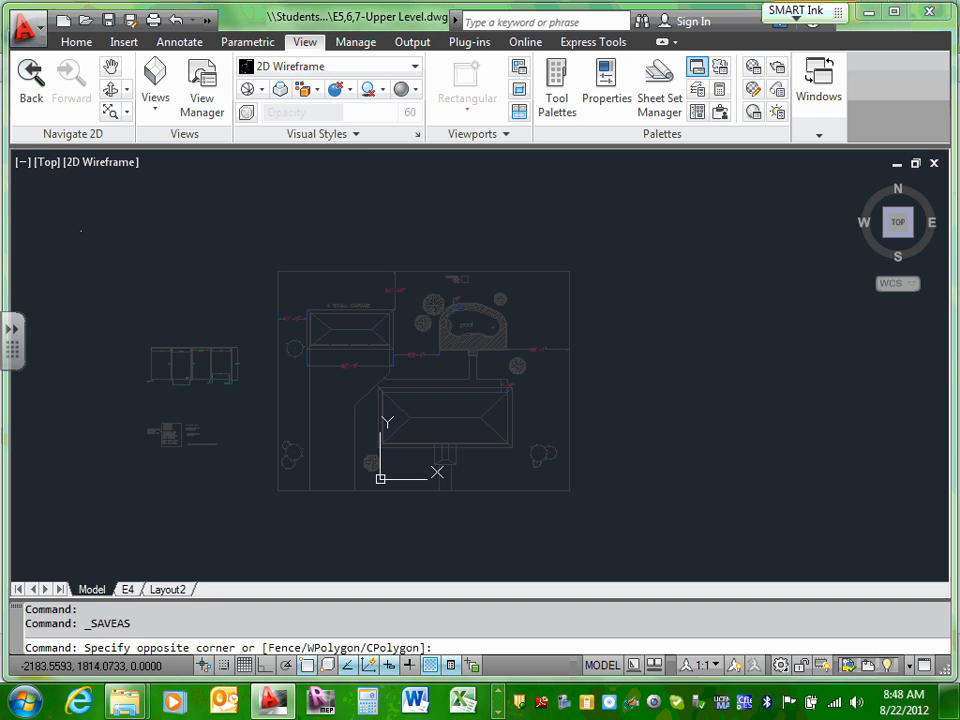
click(646, 540)
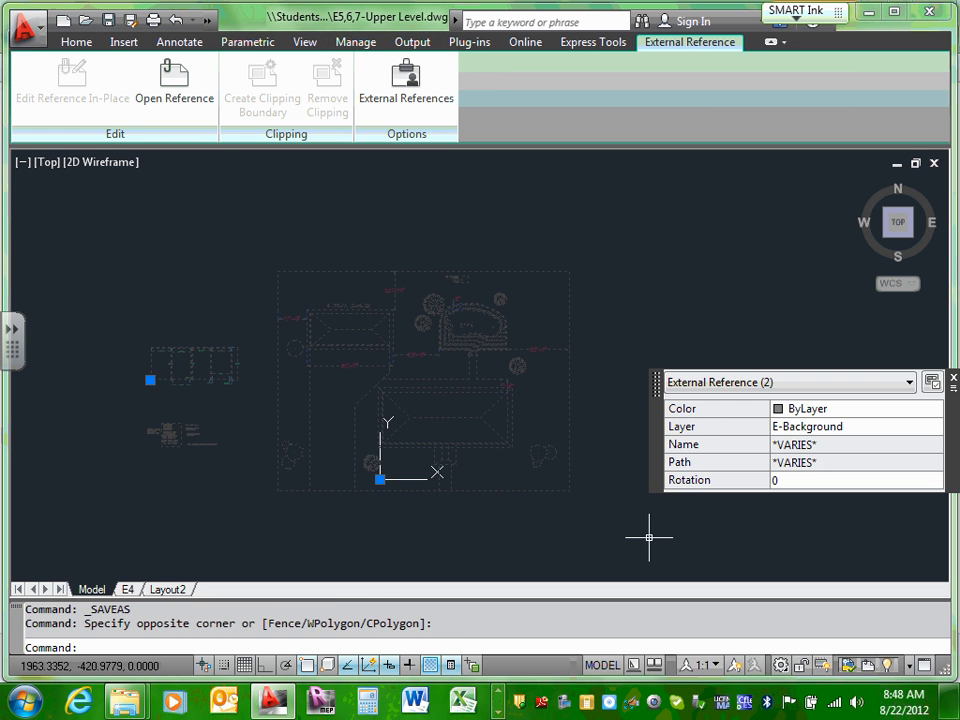
key(Delete)
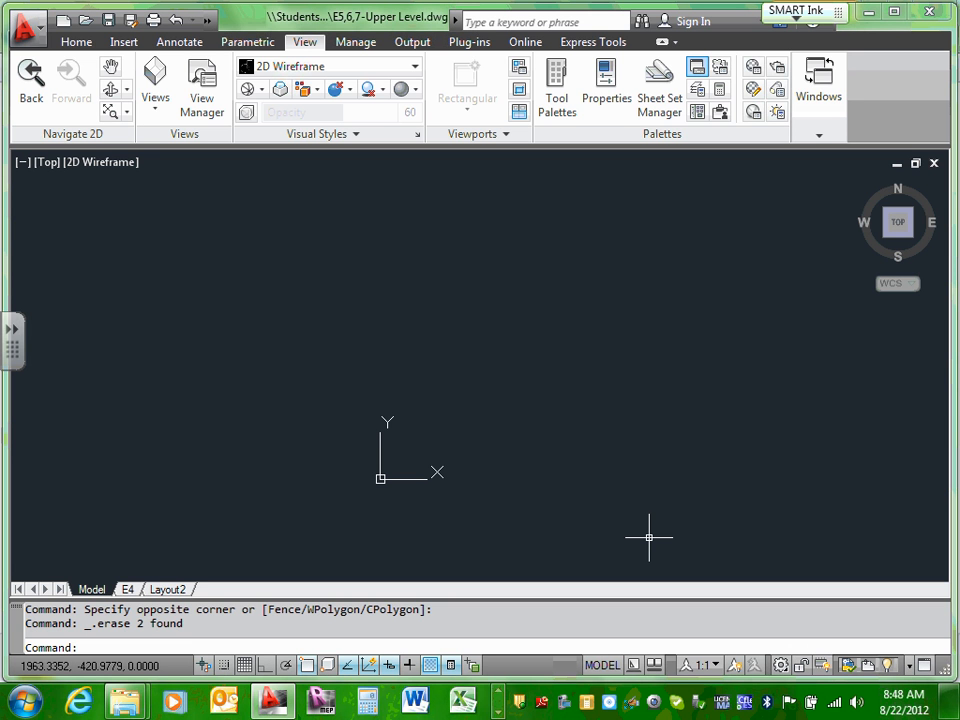
- Start attaching a drawing reference to the emptied model space and browse to the XRefs folder in Design Drawings
text(z)
key(Return)
text(e)
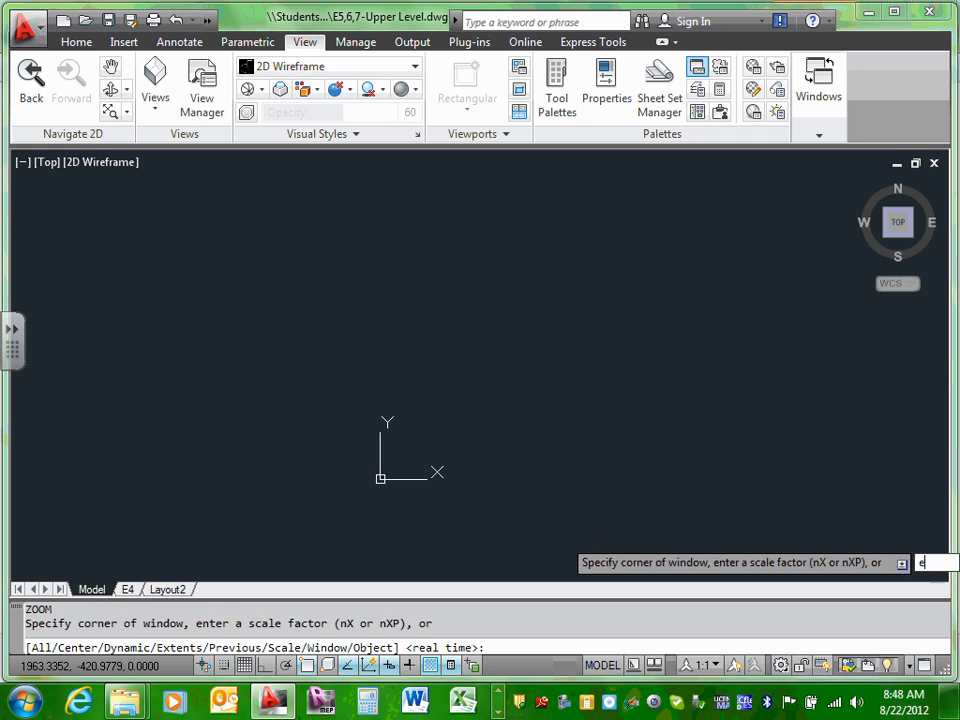
key(Return)
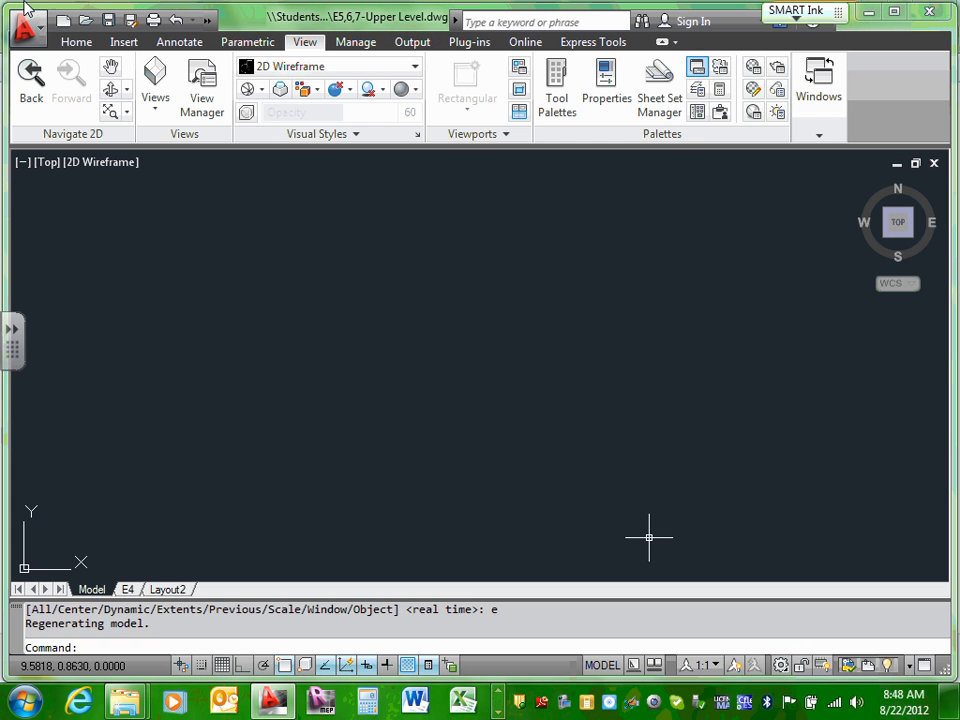
click(124, 44)
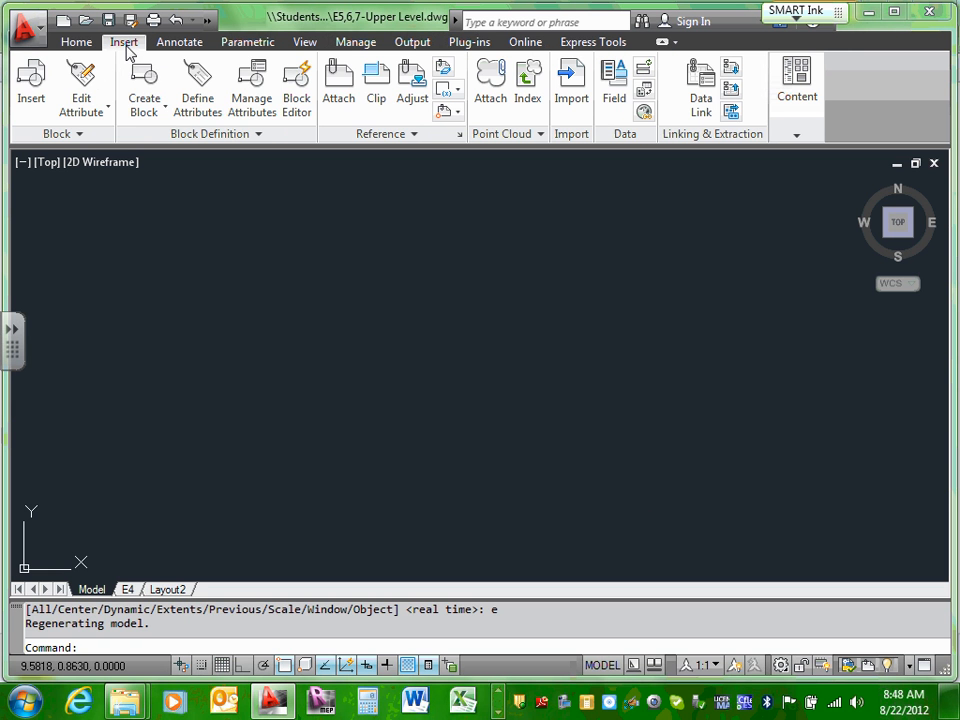
click(337, 93)
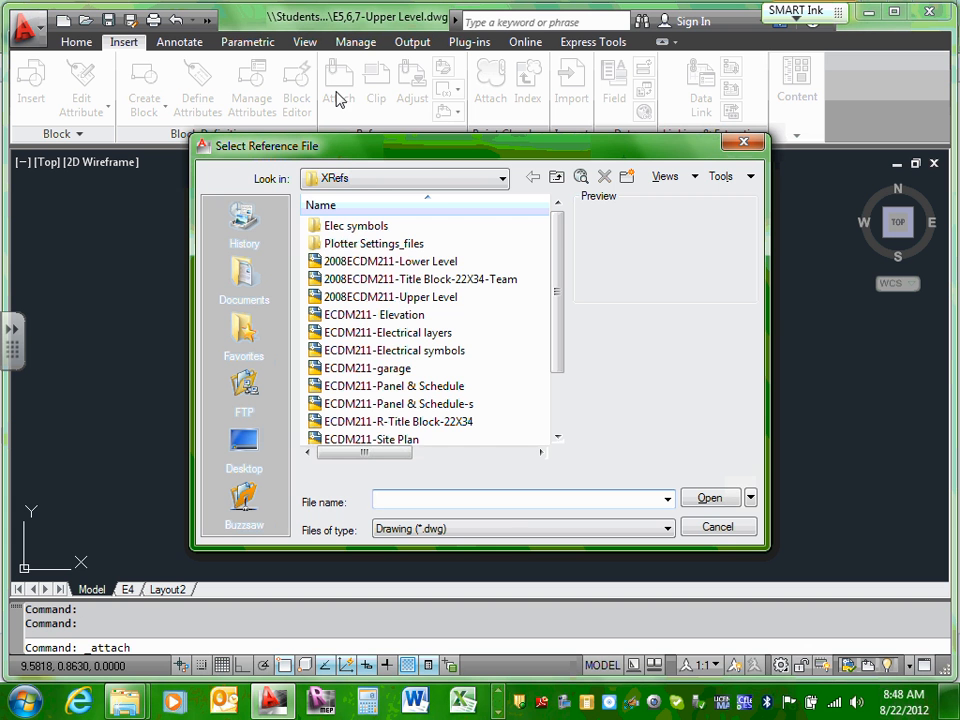
click(502, 181)
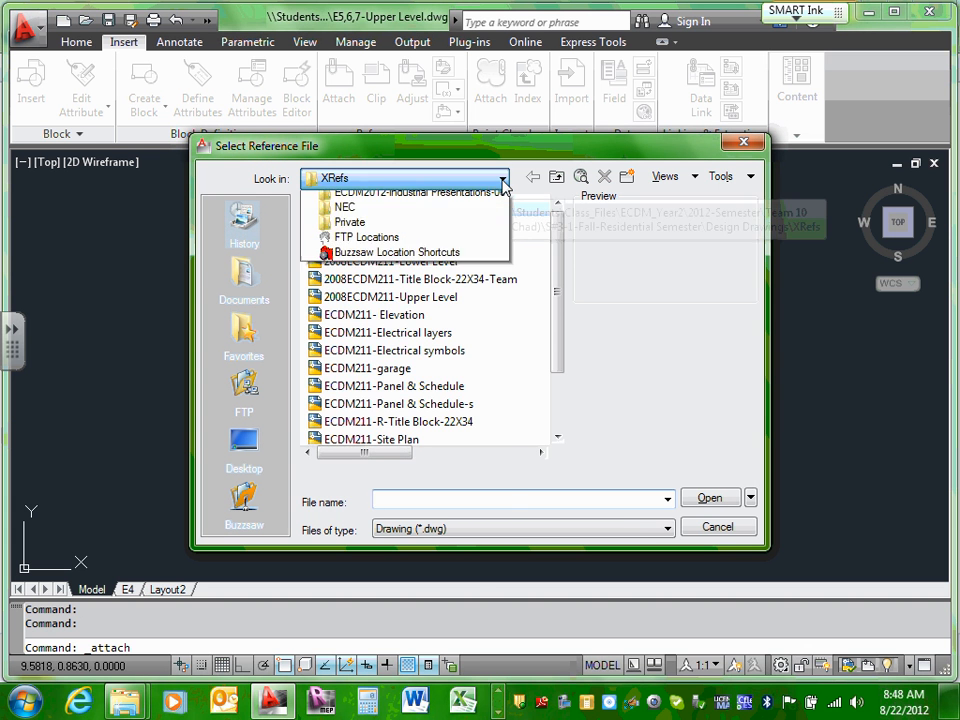
click(503, 181)
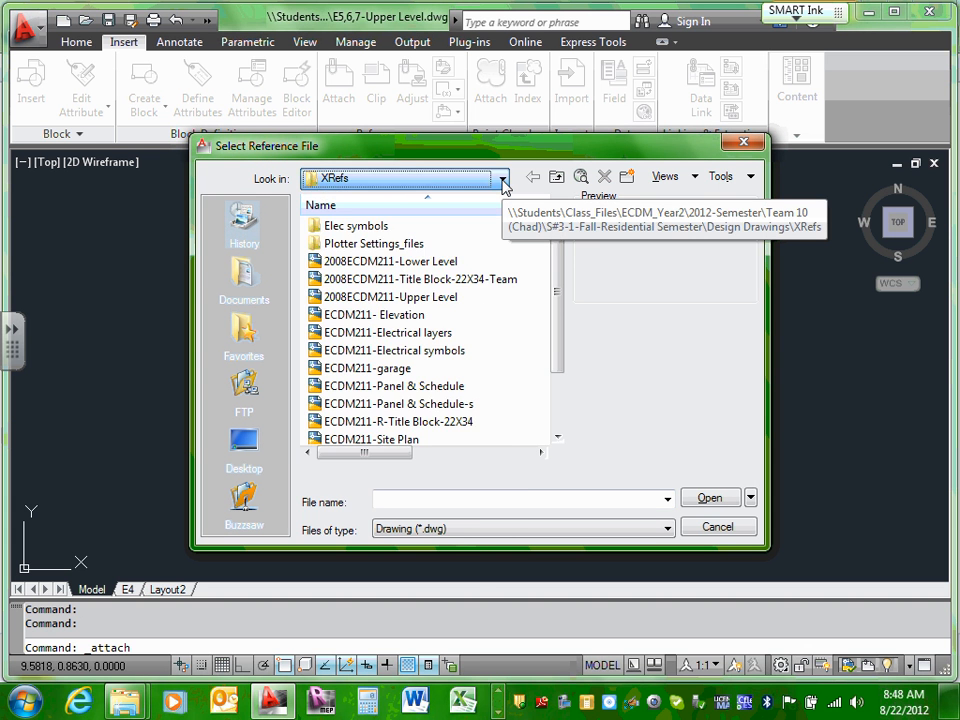
click(503, 181)
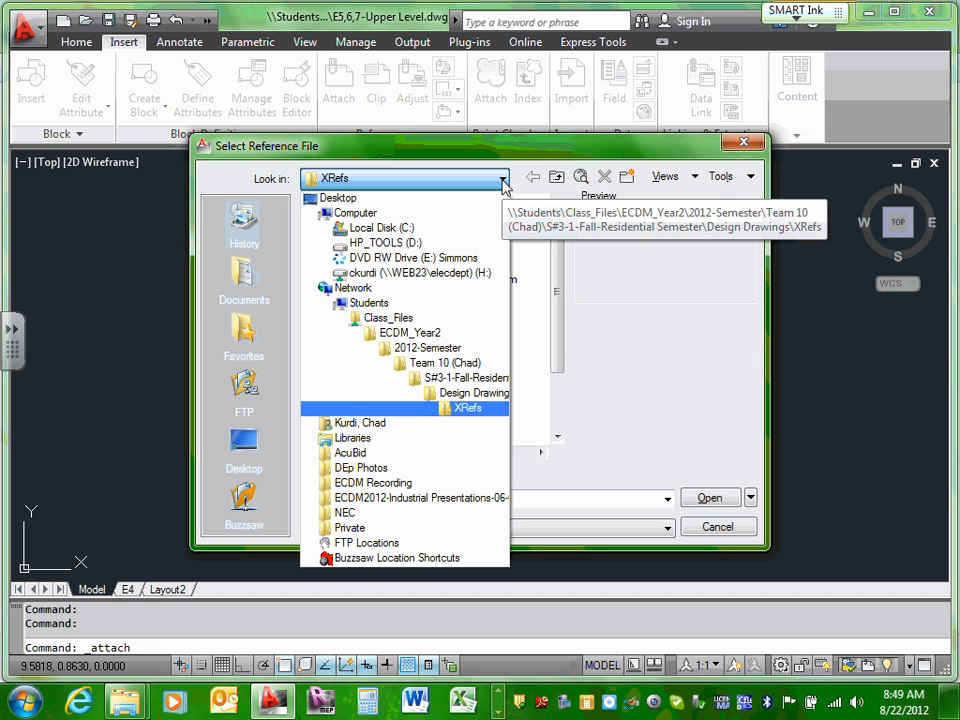
click(479, 410)
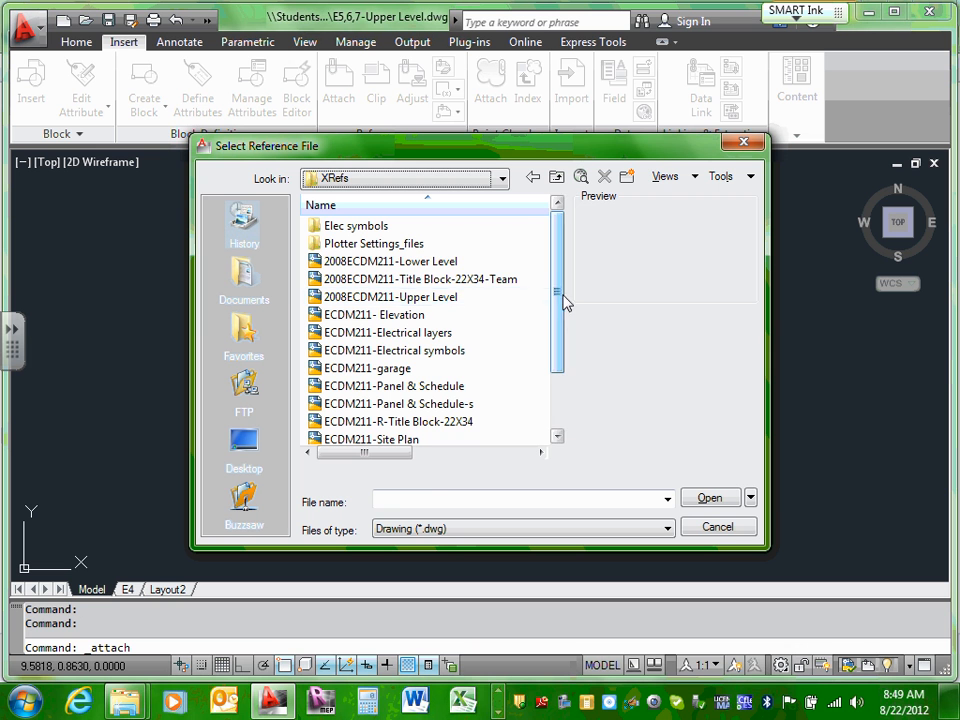
- Attach 2008ECDM211-Upper Level as a full-path attachment at 0,0,0 with scale 1 and rotation 0, fitting the plan in view
click(459, 297)
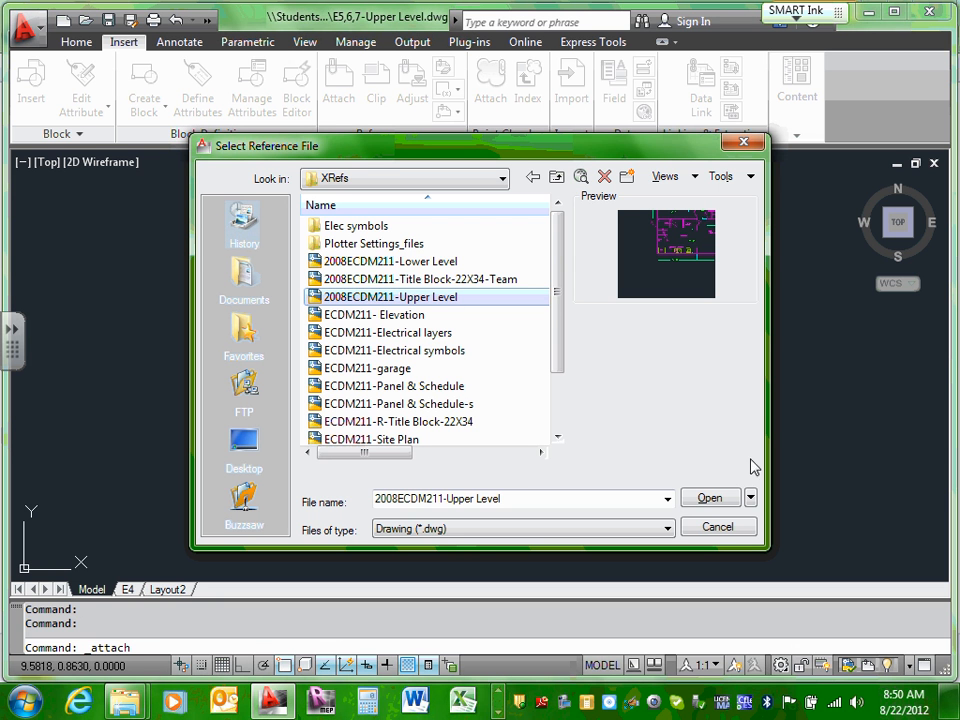
click(713, 502)
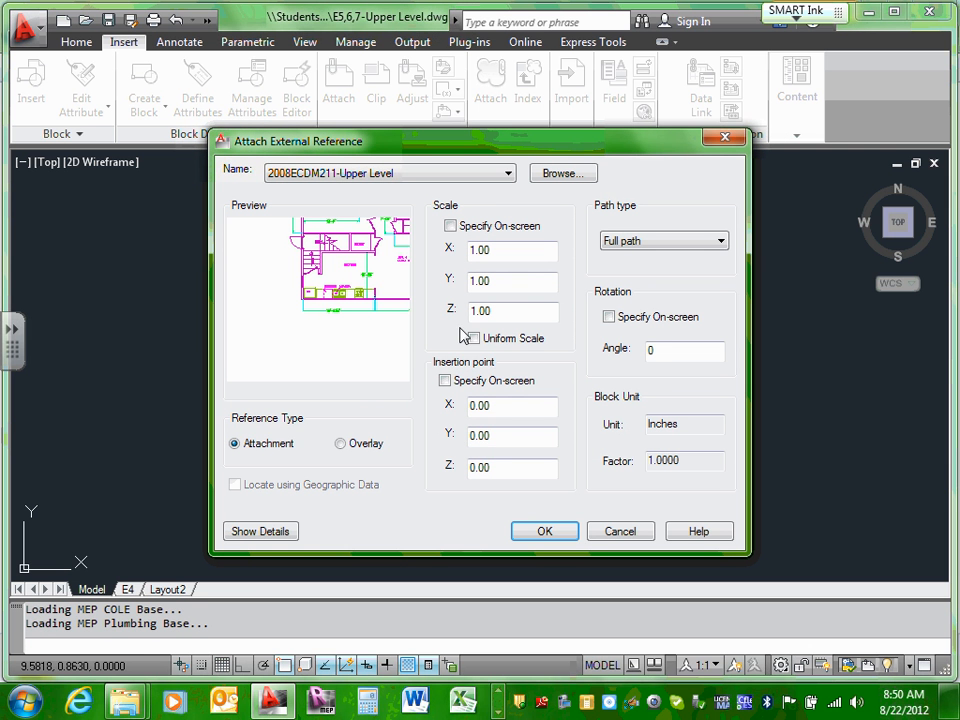
click(543, 531)
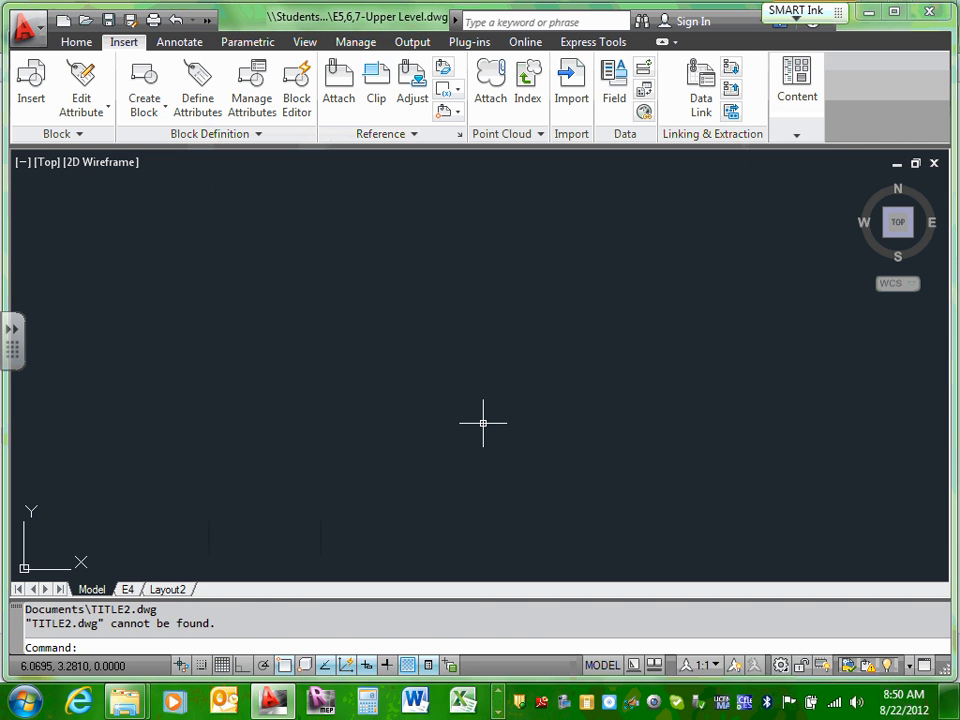
text(z)
key(Return)
text(e)
key(Return)
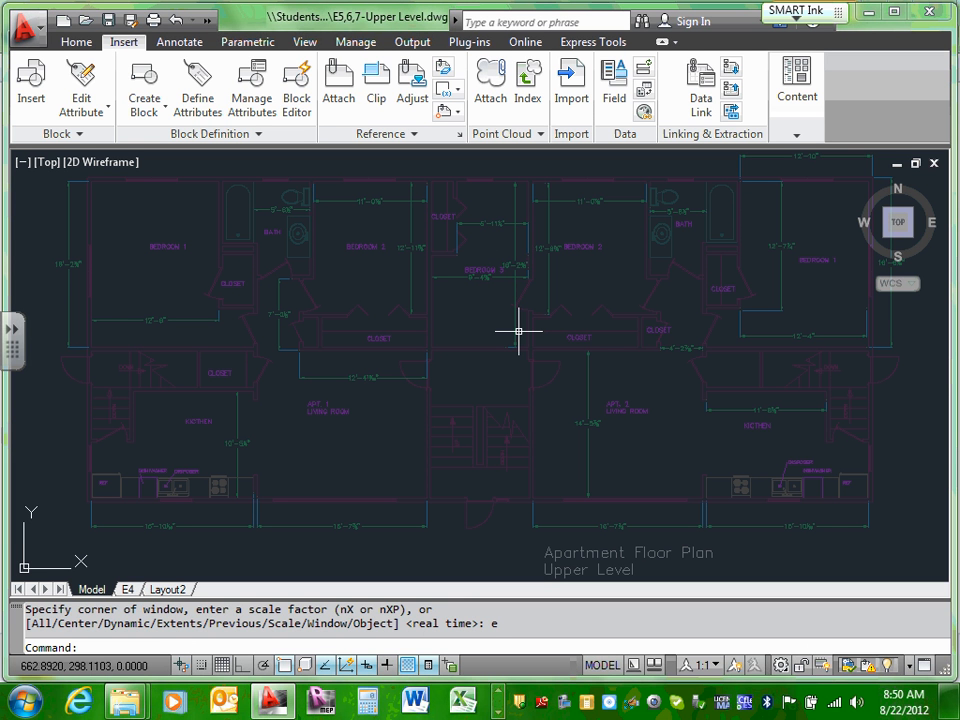
- Check the E4 layout's viewports and return to model space
click(127, 589)
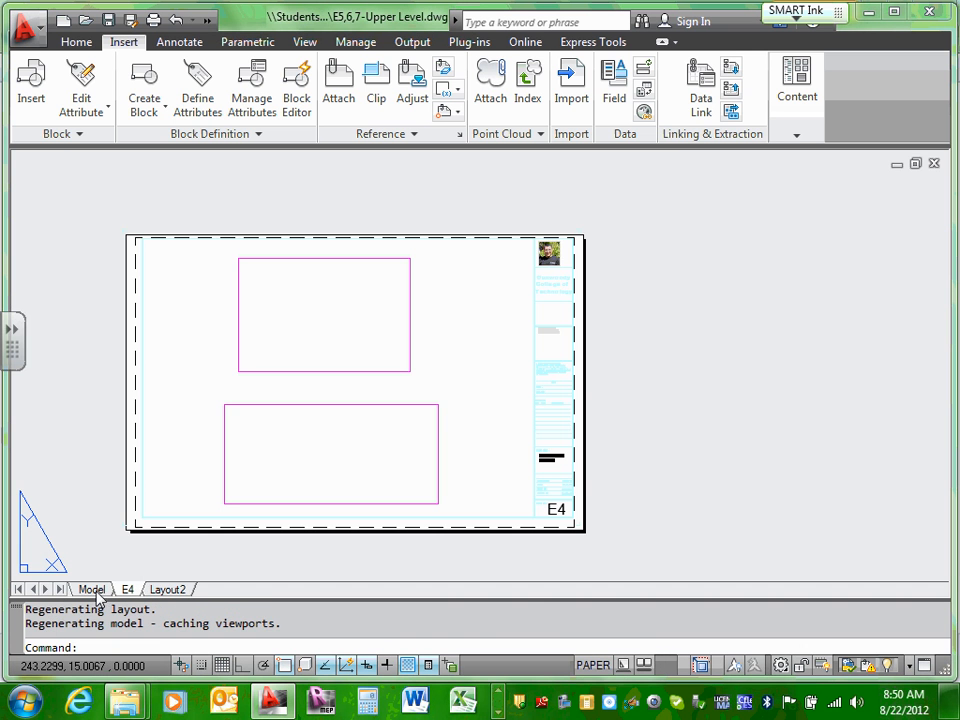
click(92, 590)
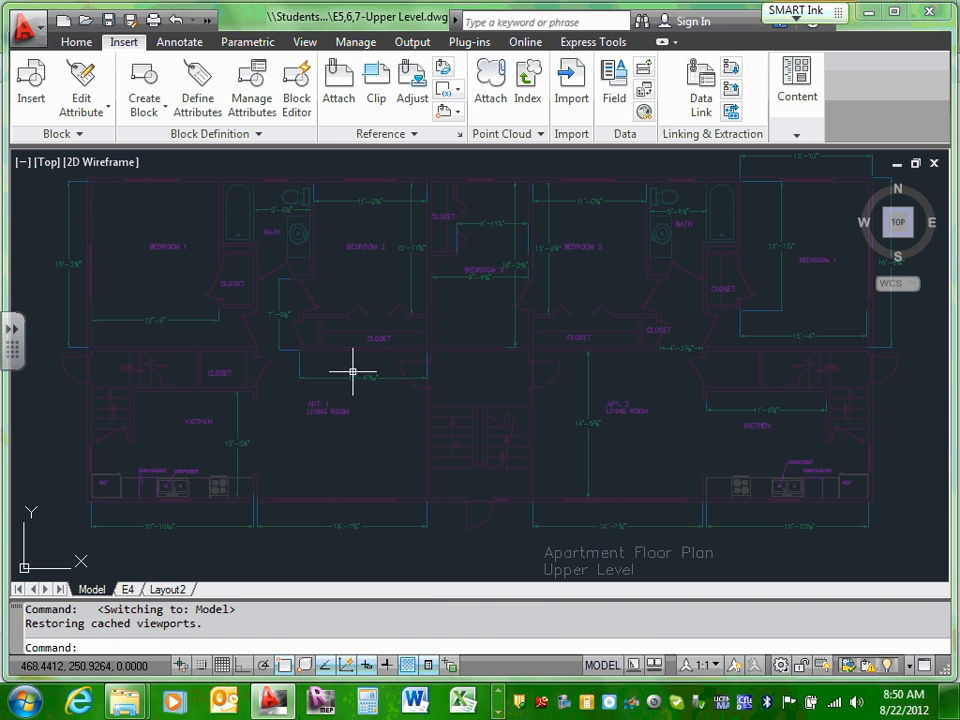
scroll(353, 372, down, 2)
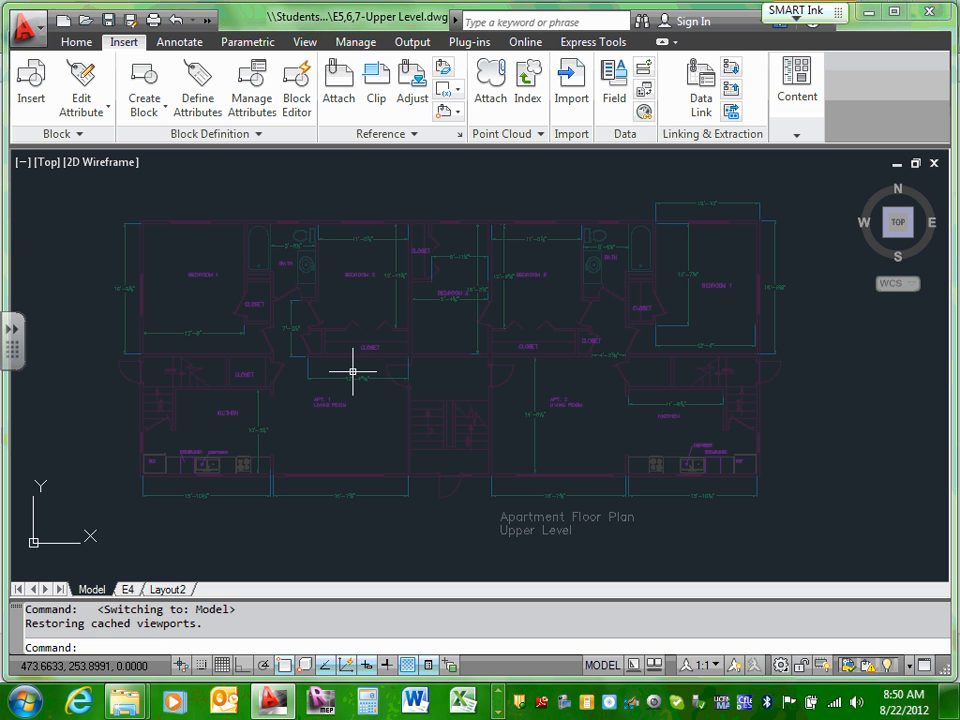
- Inspect the properties of the attached upper level floor plan, then clear the selection
click(388, 240)
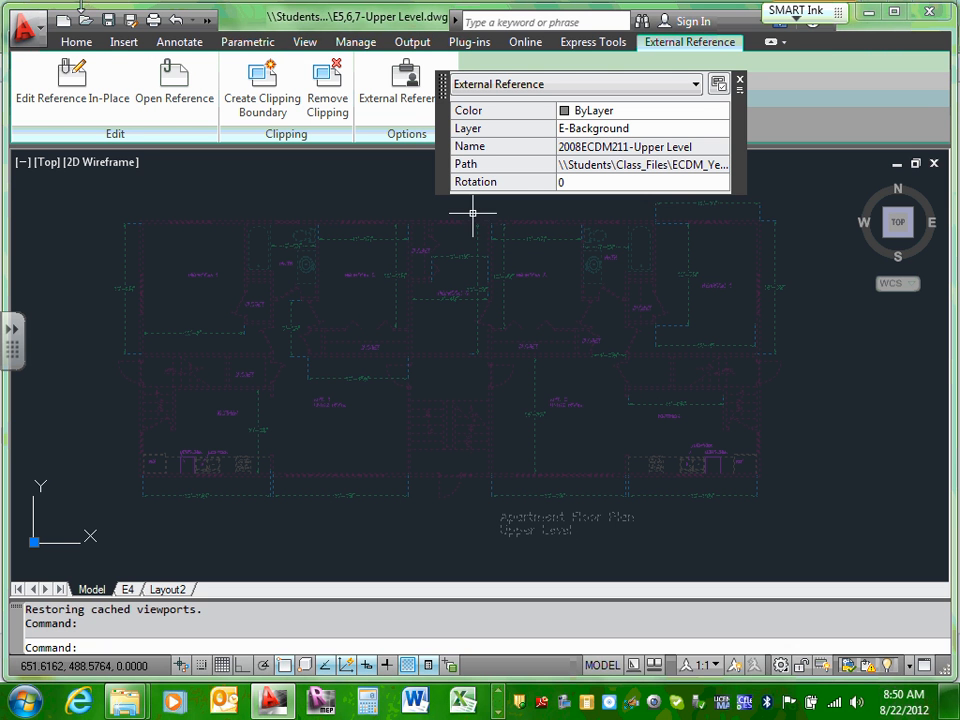
click(74, 43)
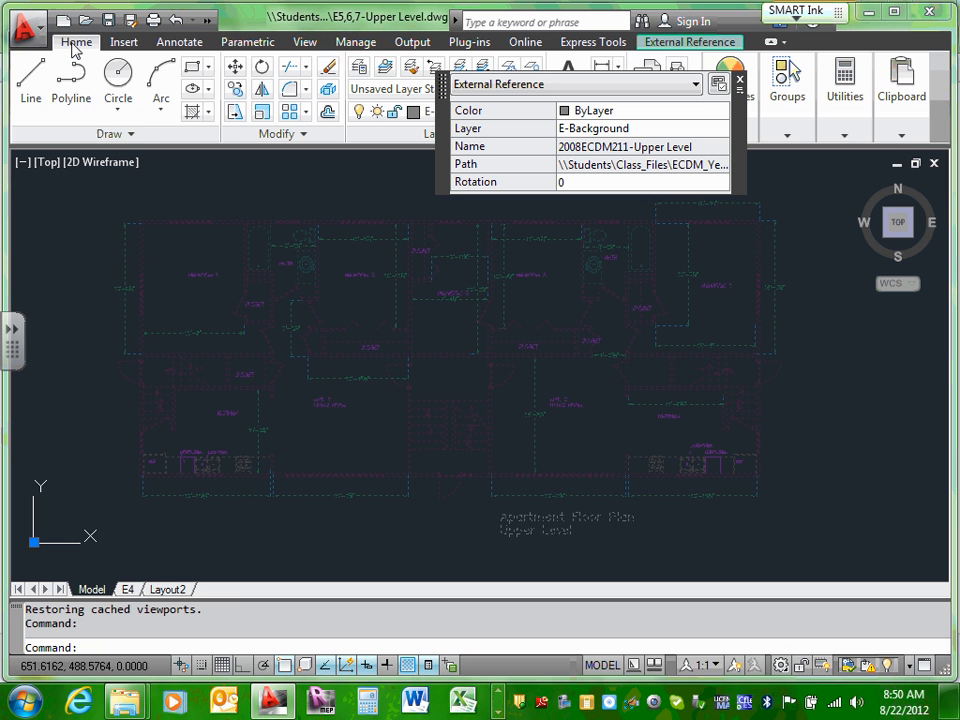
click(575, 86)
click(630, 87)
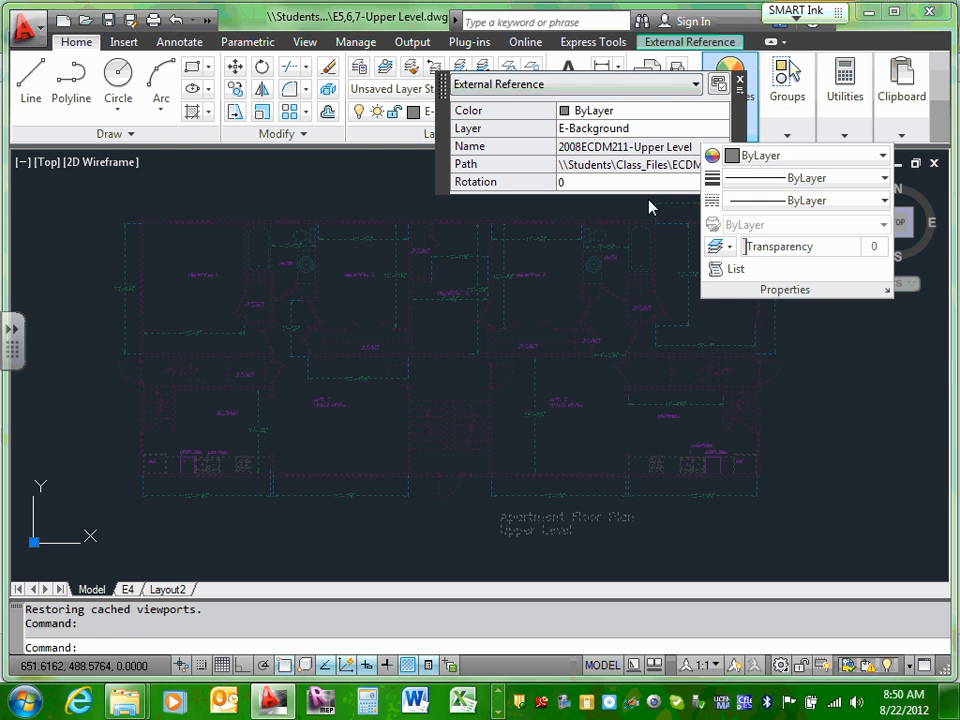
key(Escape)
key(Escape)
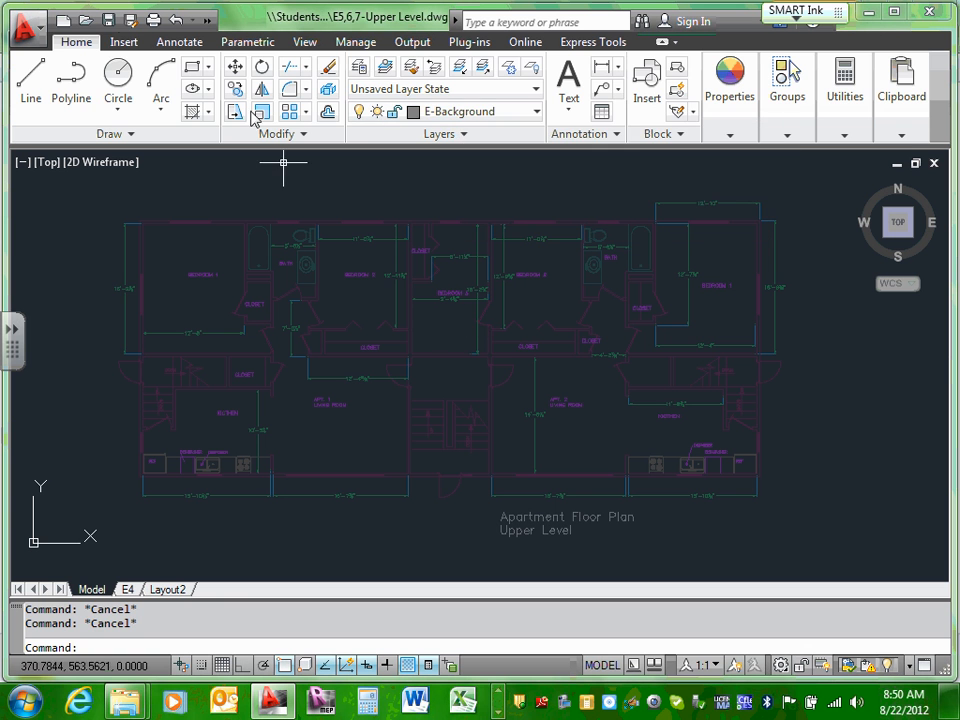
- Check the attached floor plan's layer and review the drawing's layer list without changing the assignment
click(356, 249)
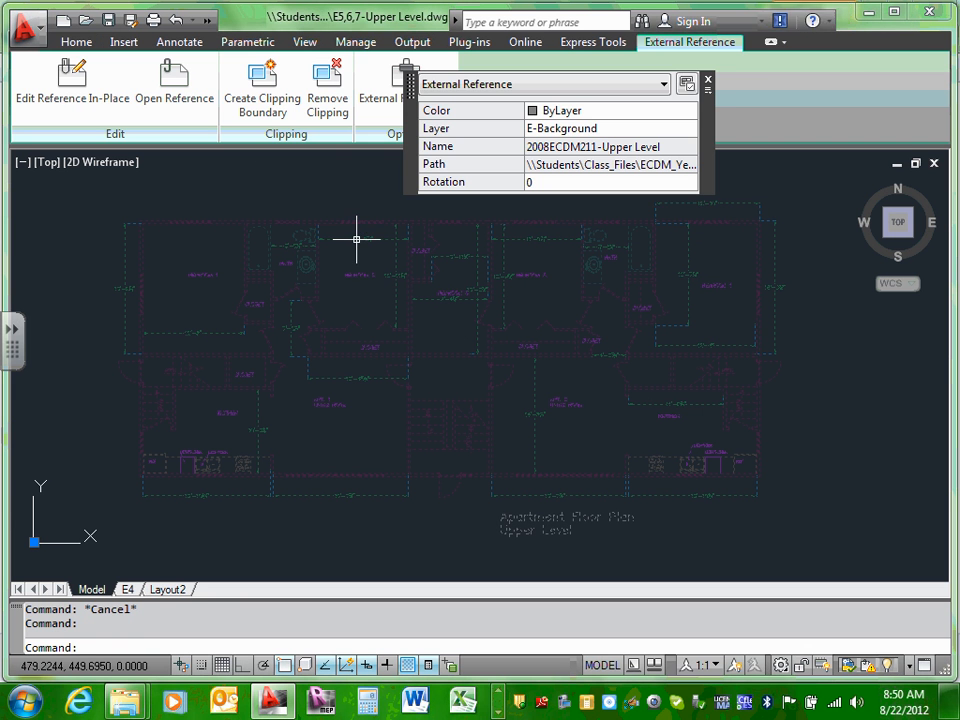
click(708, 80)
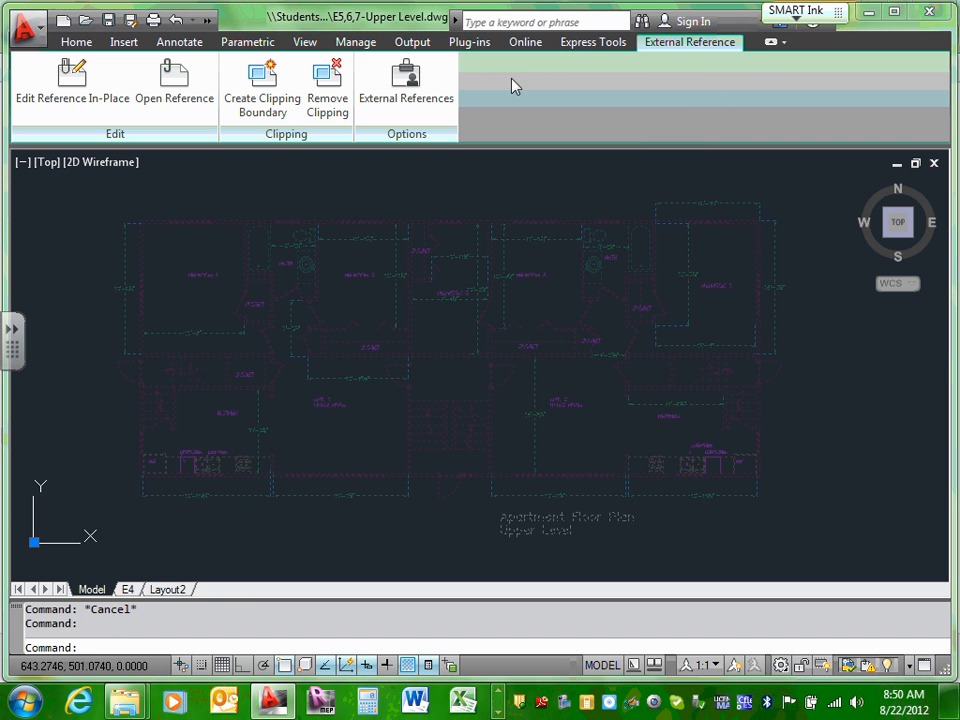
click(77, 42)
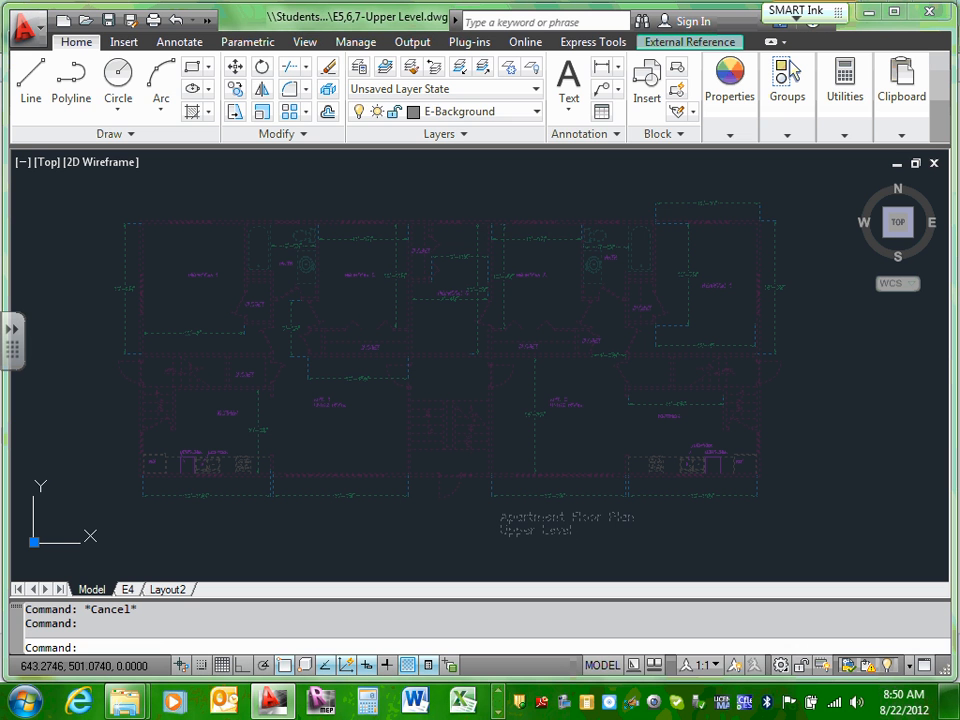
click(537, 113)
scroll(525, 178, up, 5)
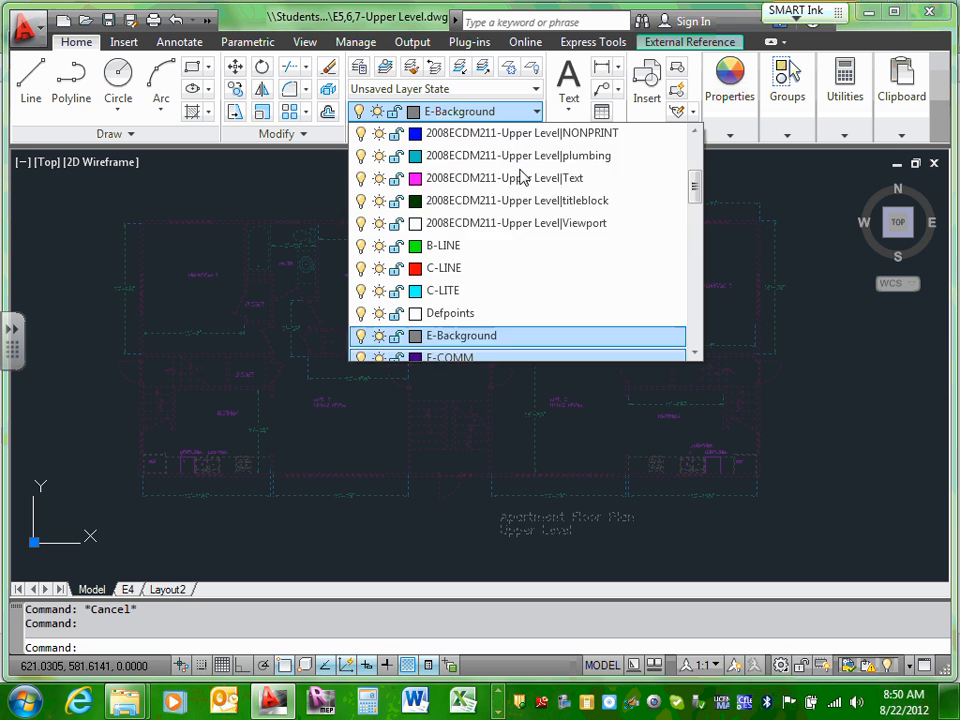
click(263, 172)
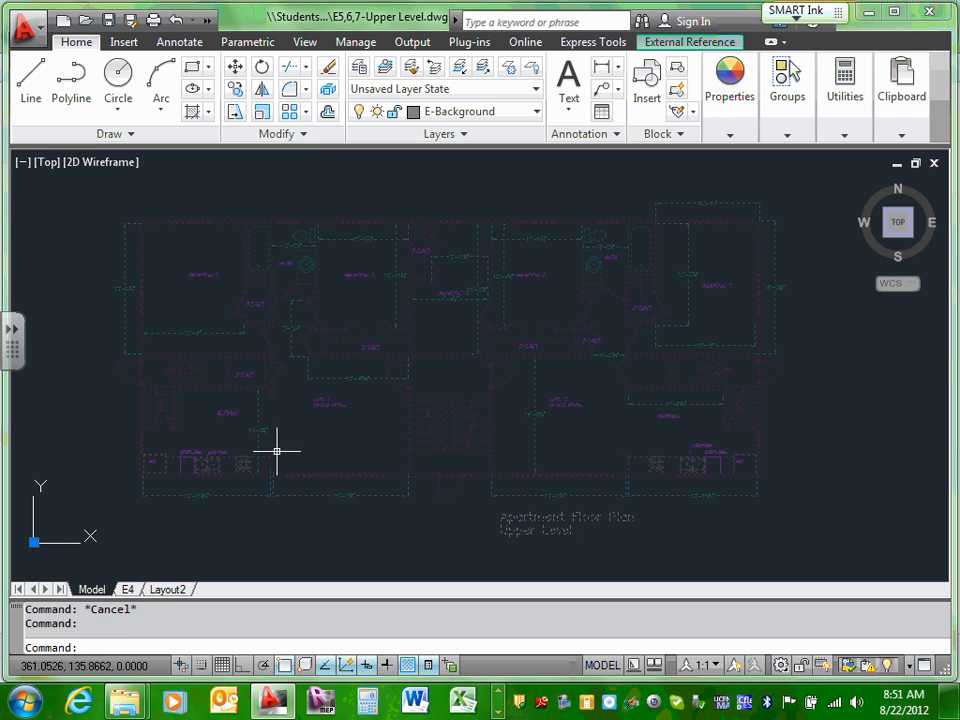
key(Escape)
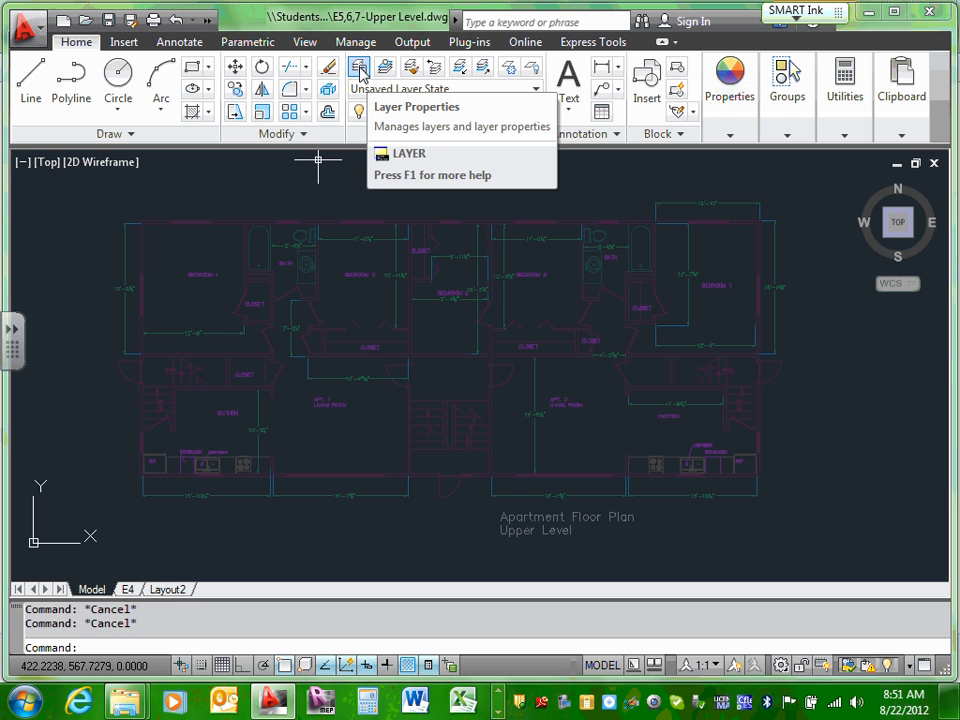
- Set the color of all layers belonging to the 2008ECDM211-Upper Level external reference to 8, and review the filtered reference layers
click(359, 70)
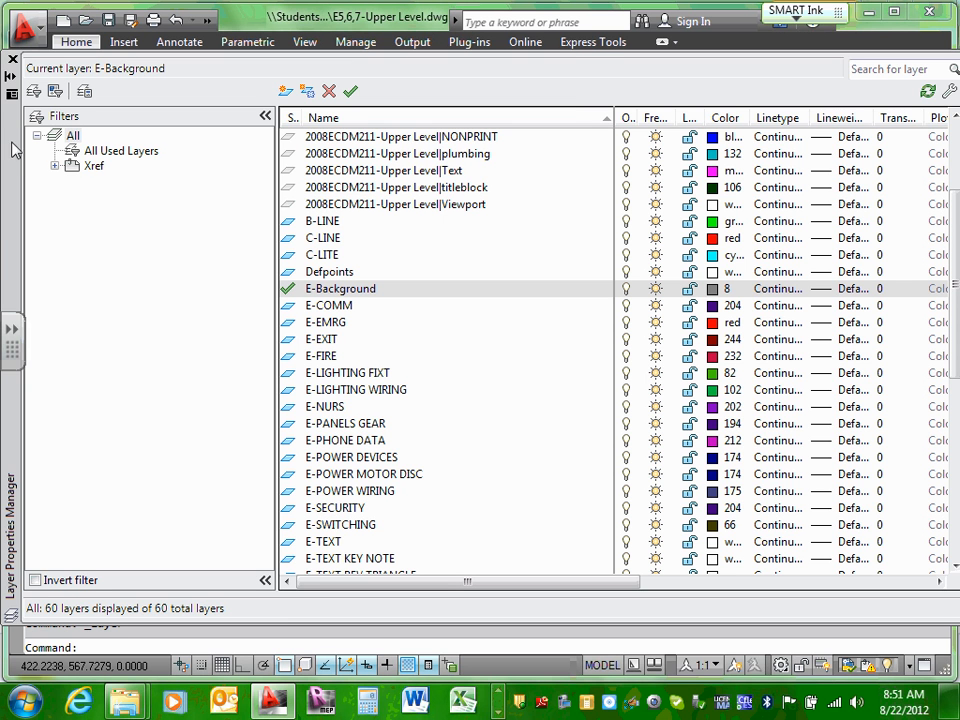
click(55, 167)
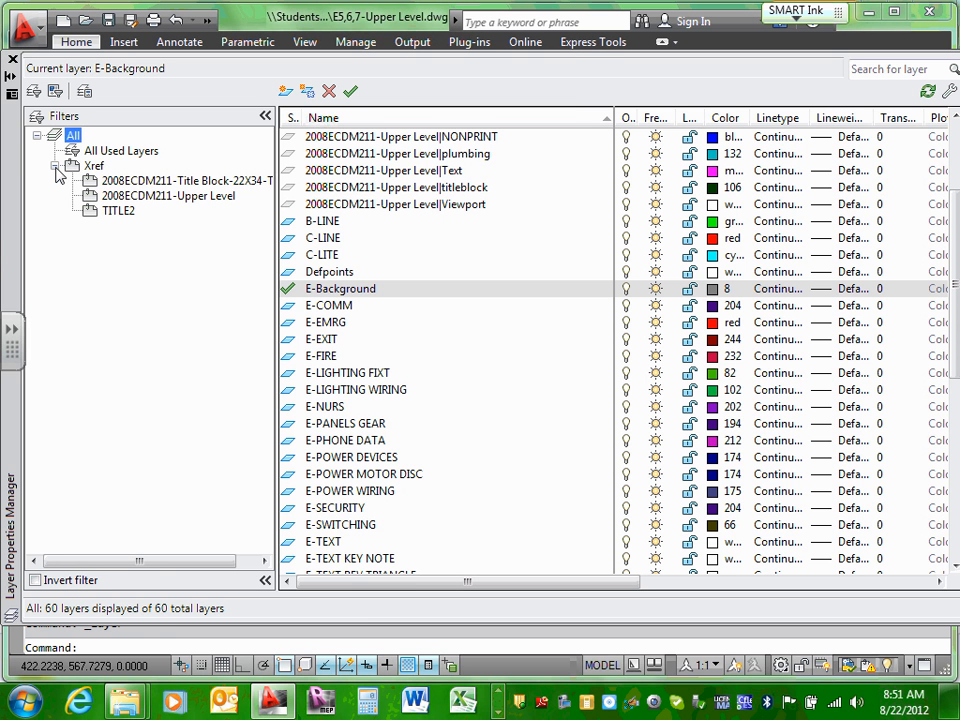
click(156, 205)
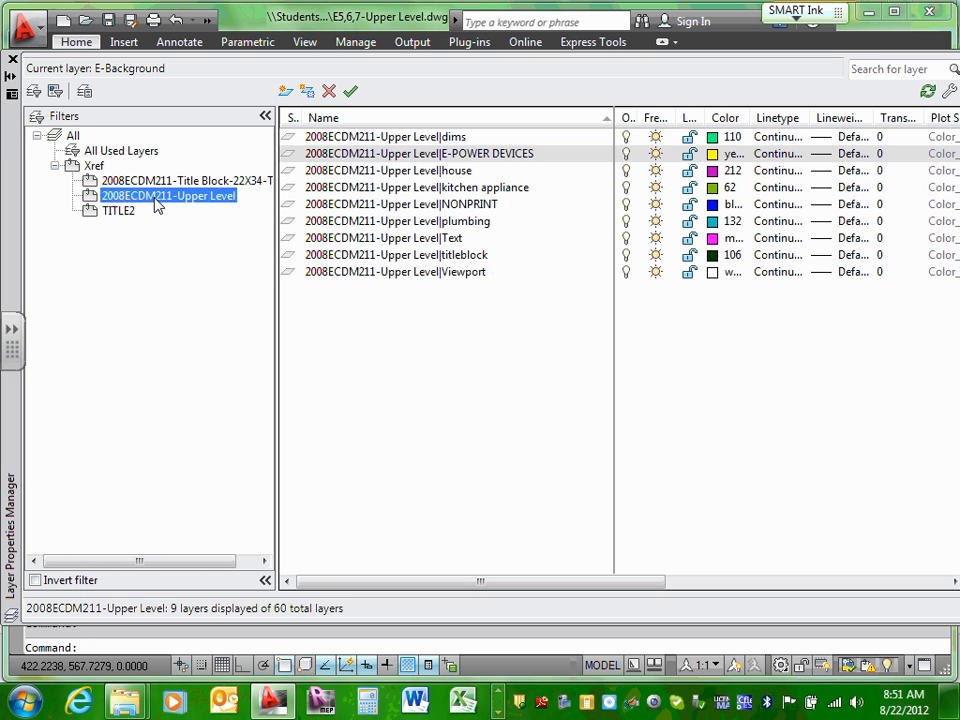
click(447, 140)
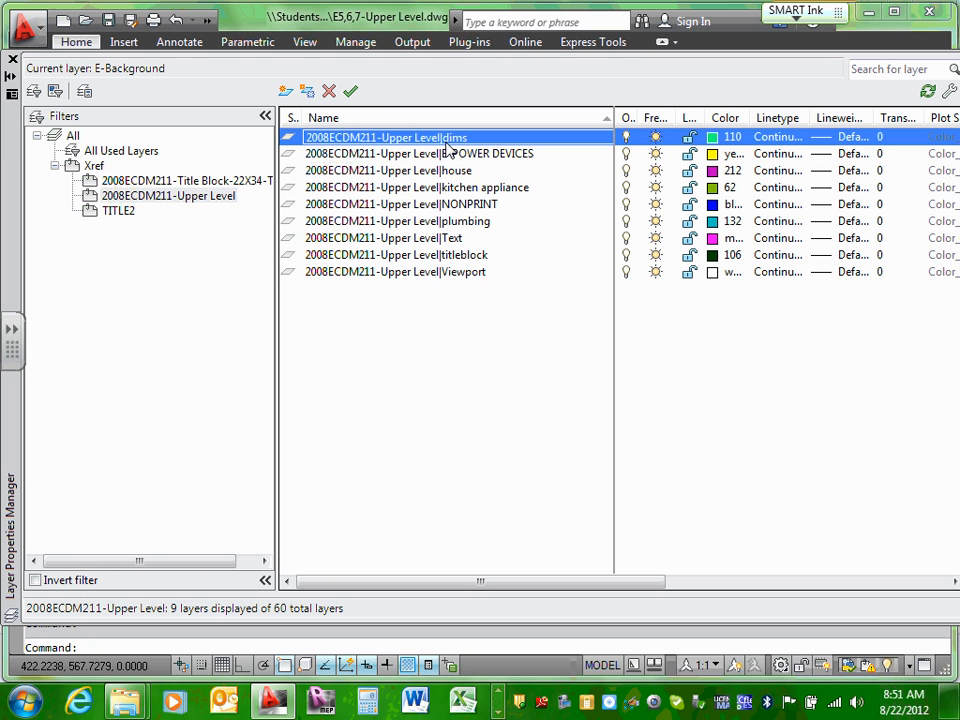
shift+click(447, 278)
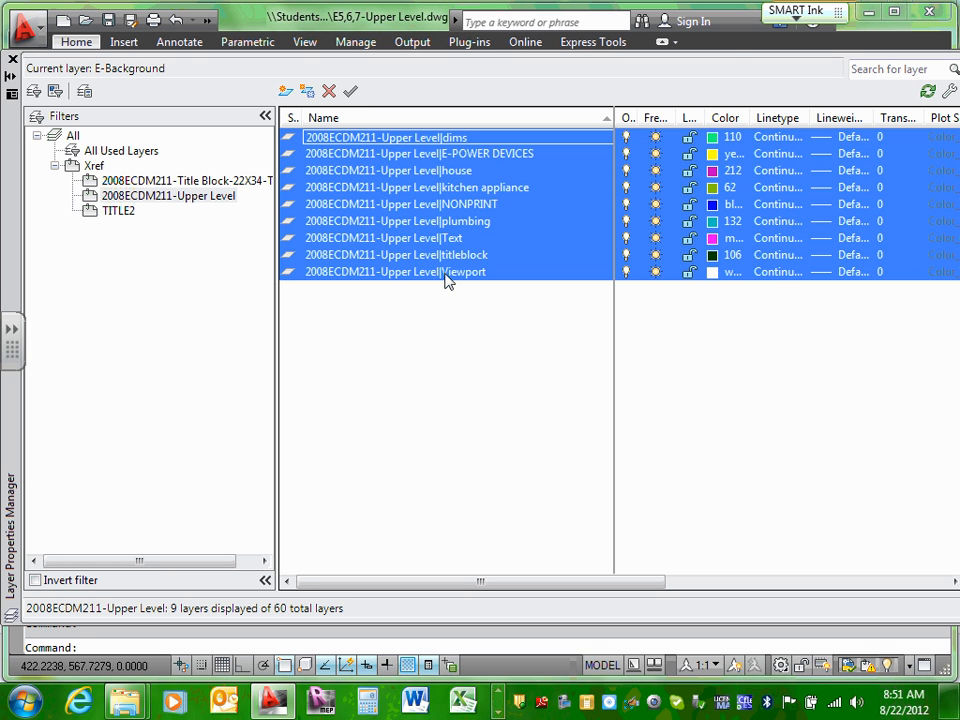
click(713, 189)
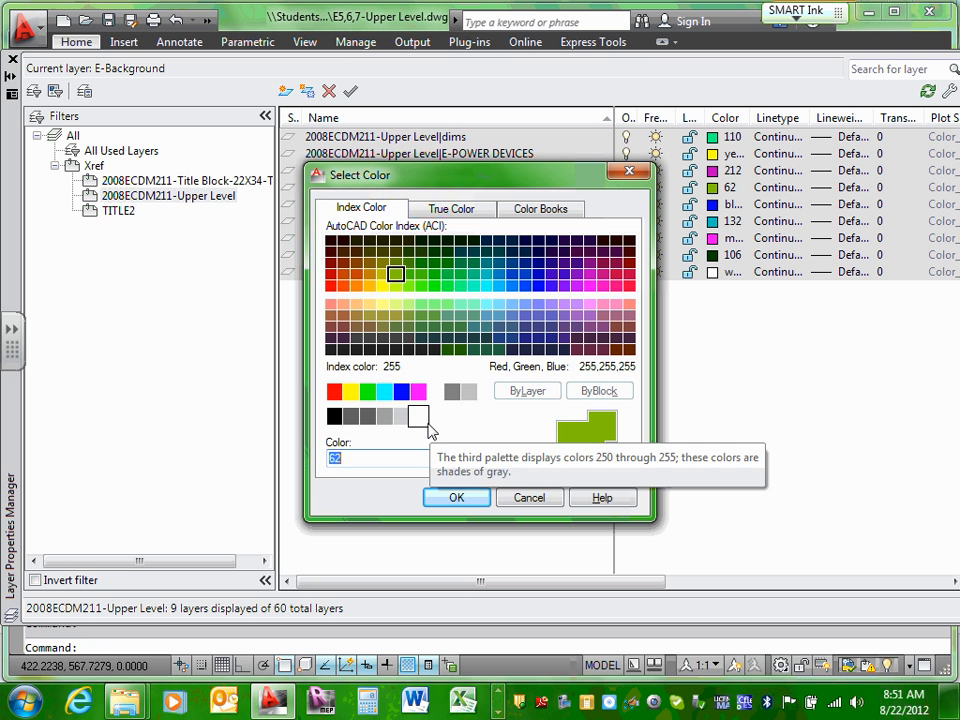
text(8)
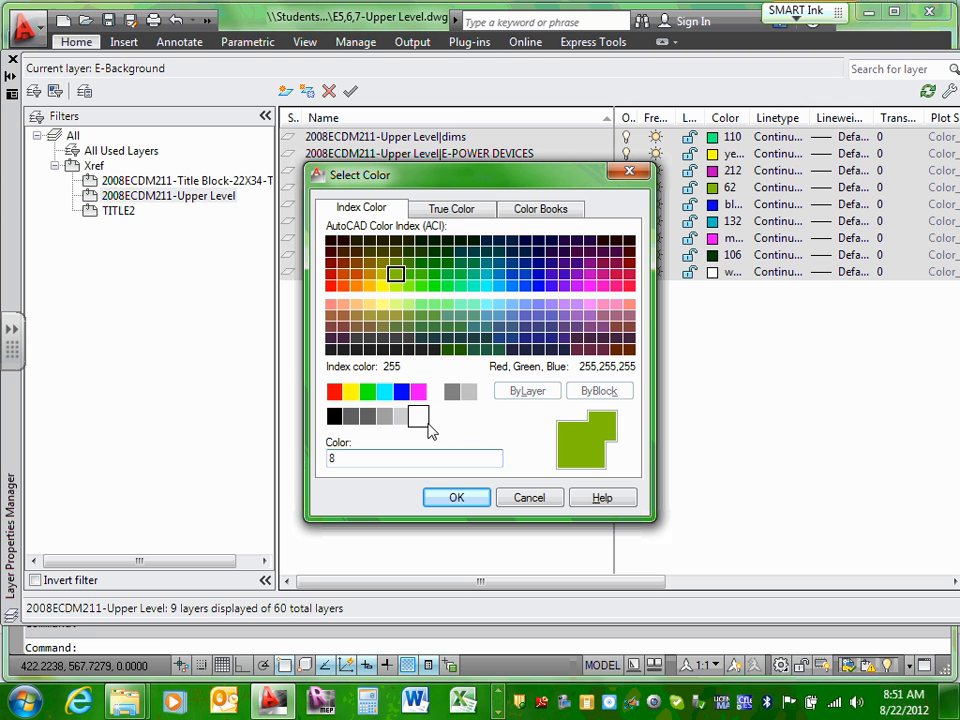
click(456, 499)
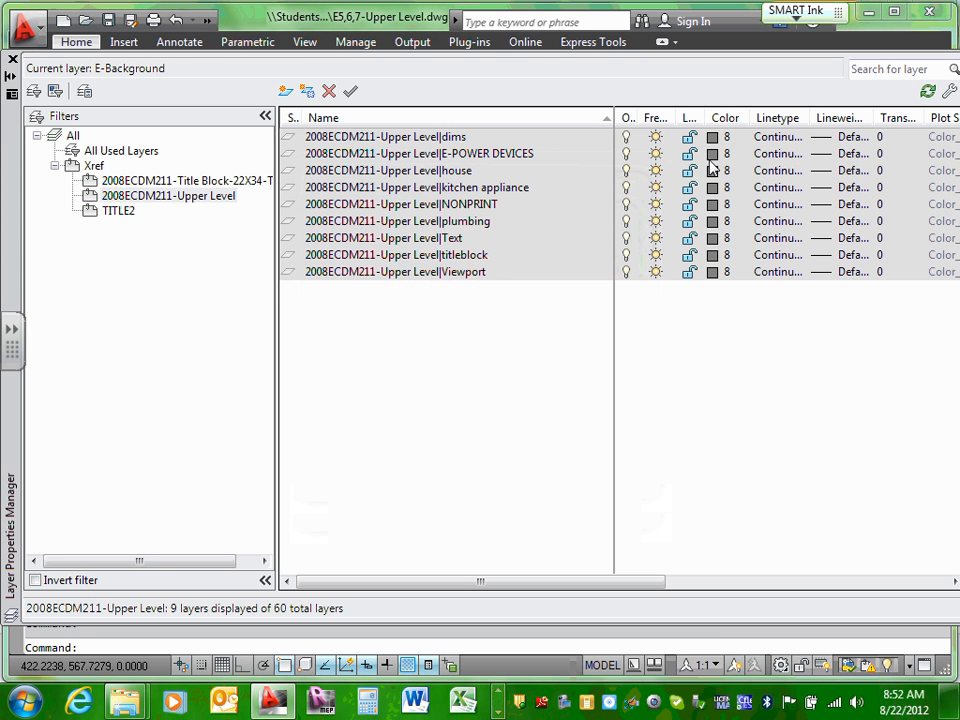
click(204, 182)
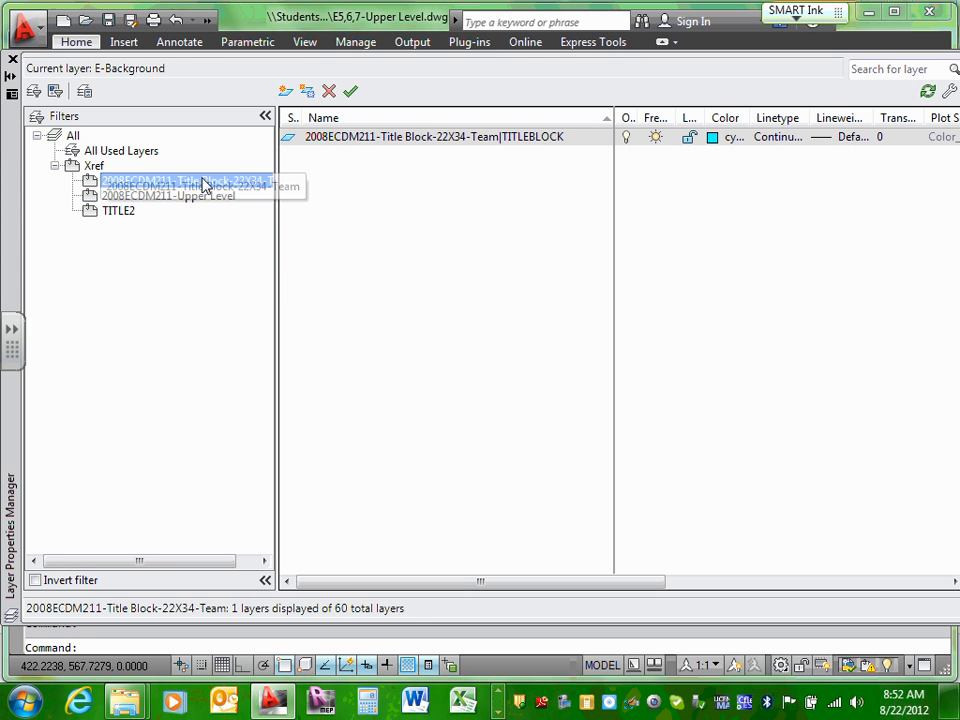
click(179, 198)
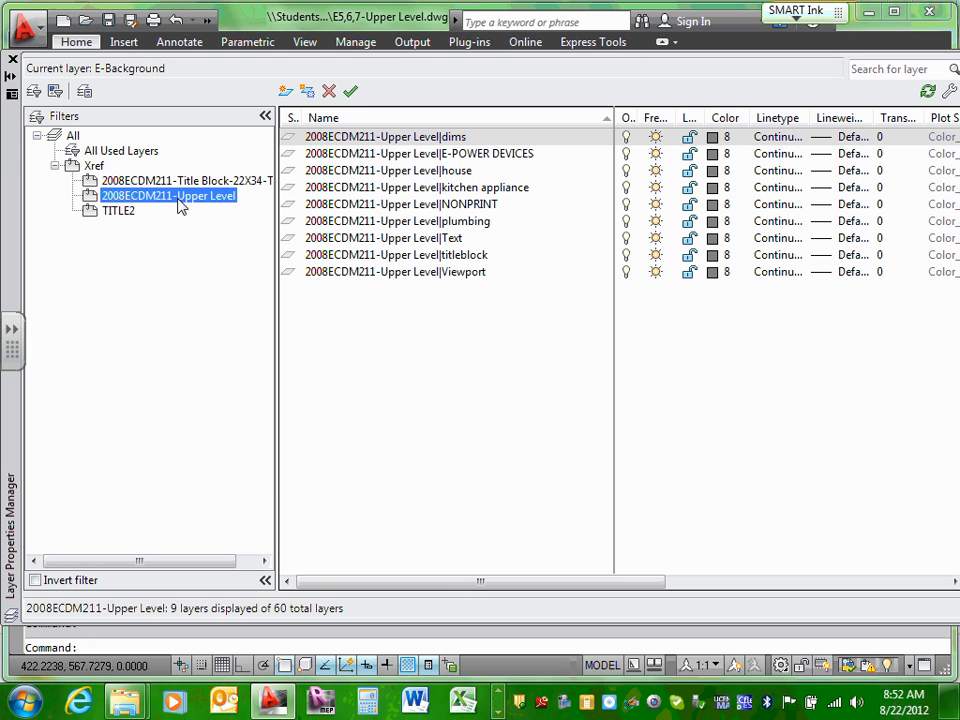
- List all layers again, close the layer manager, and inspect the grayed upper level floor plan in model space
click(73, 137)
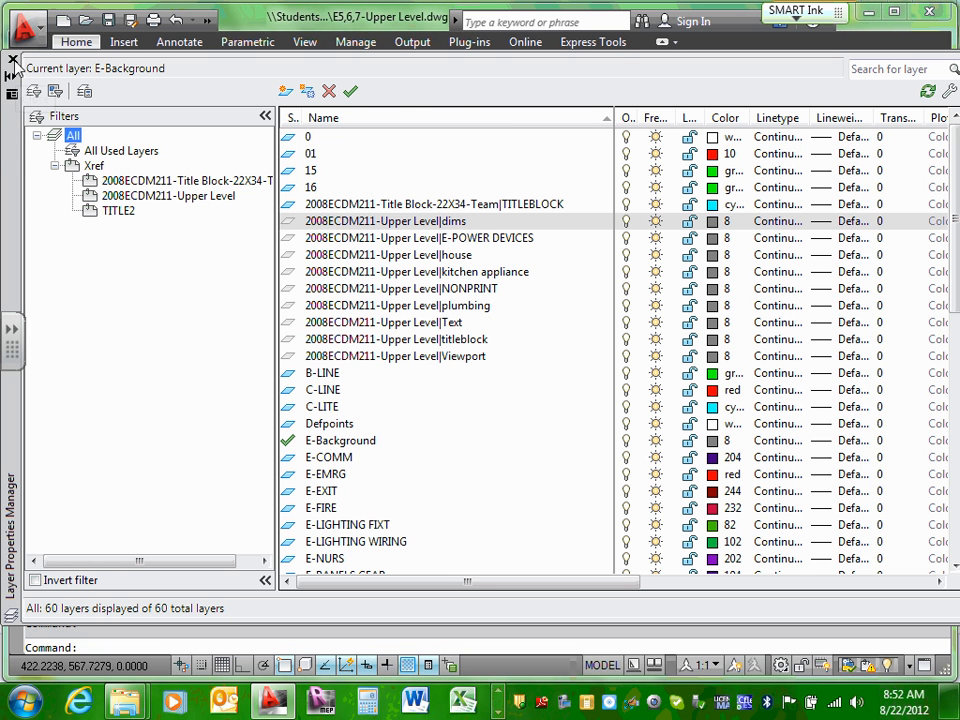
click(14, 61)
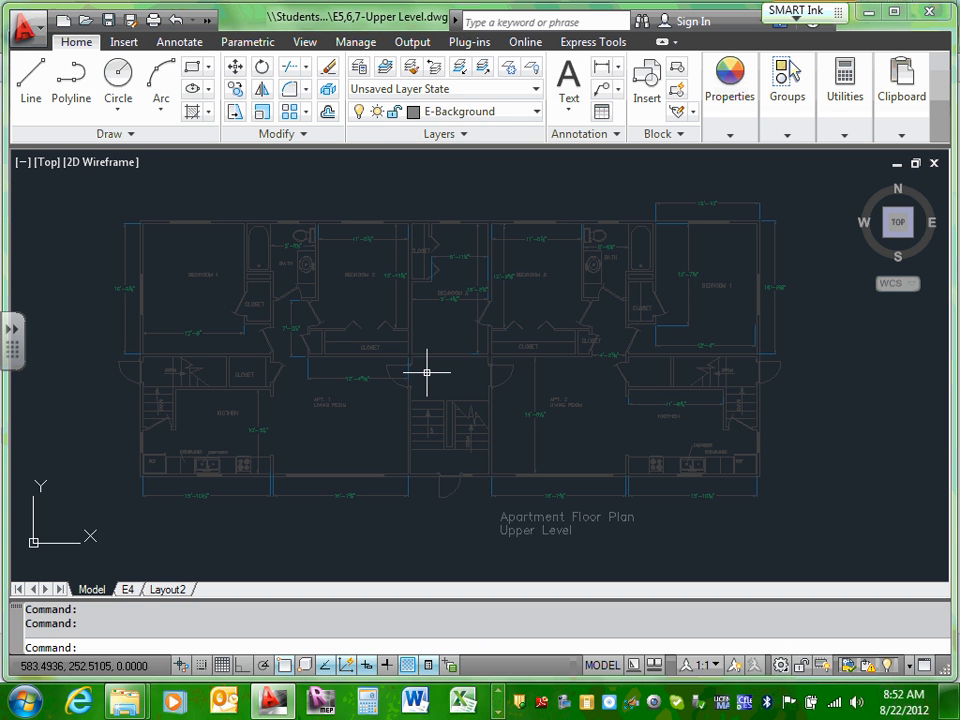
scroll(426, 372, up, 8)
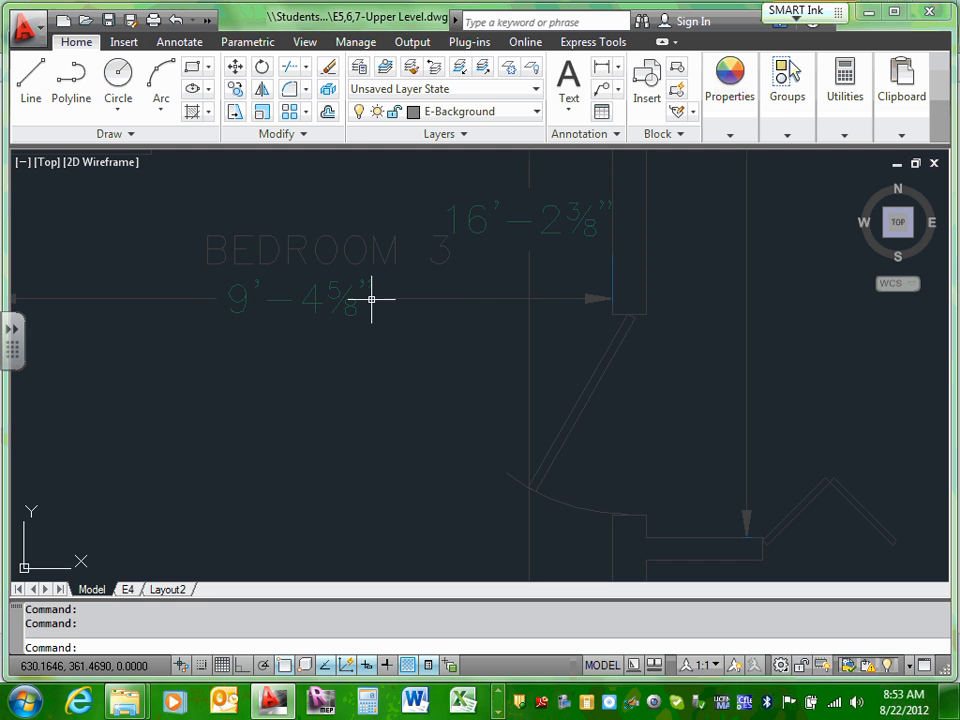
scroll(372, 299, down, 5)
scroll(334, 302, down, 2)
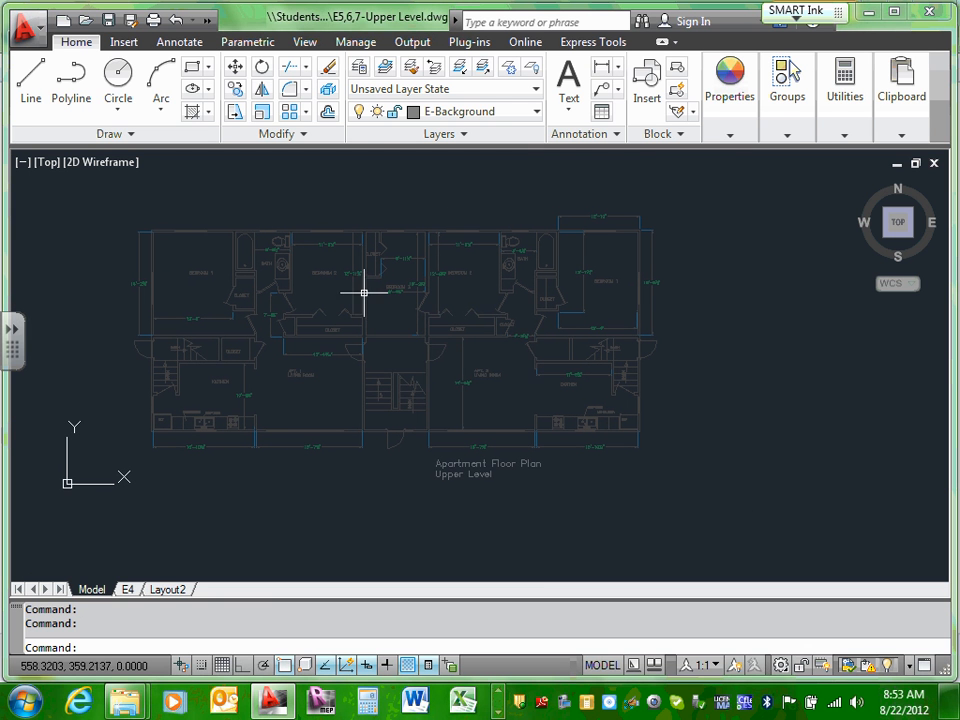
- Rename the E4 layout as E5
click(128, 590)
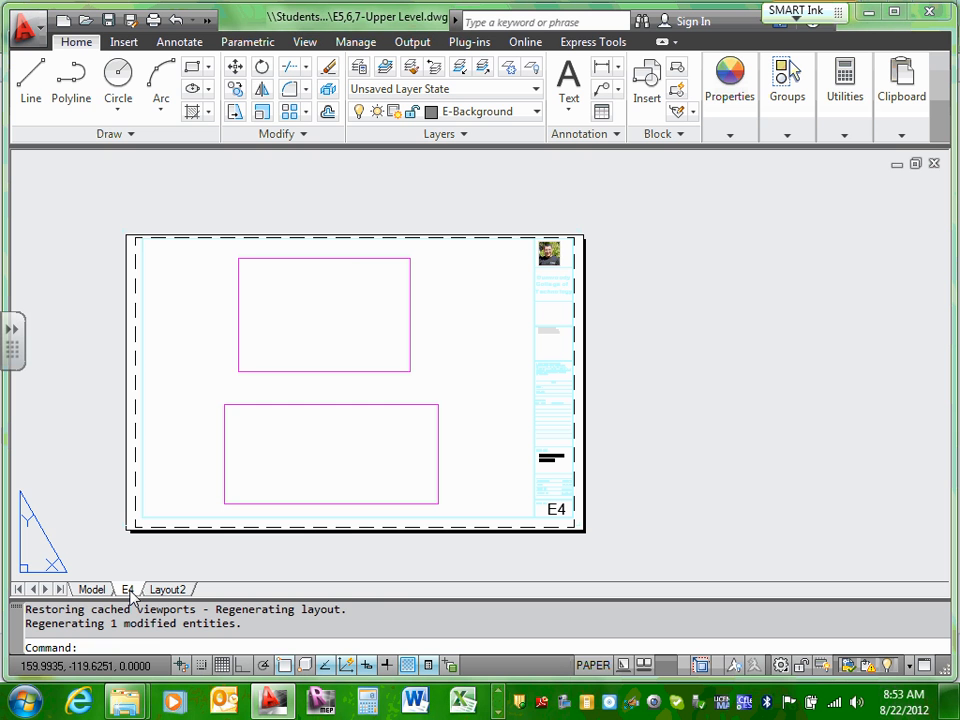
right_click(129, 590)
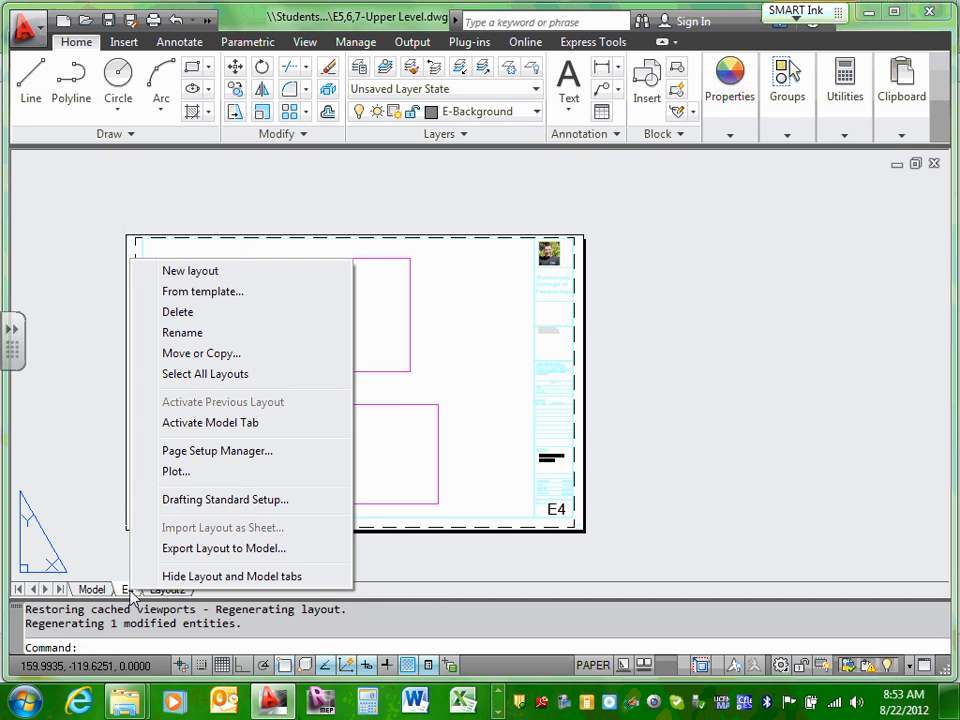
click(205, 334)
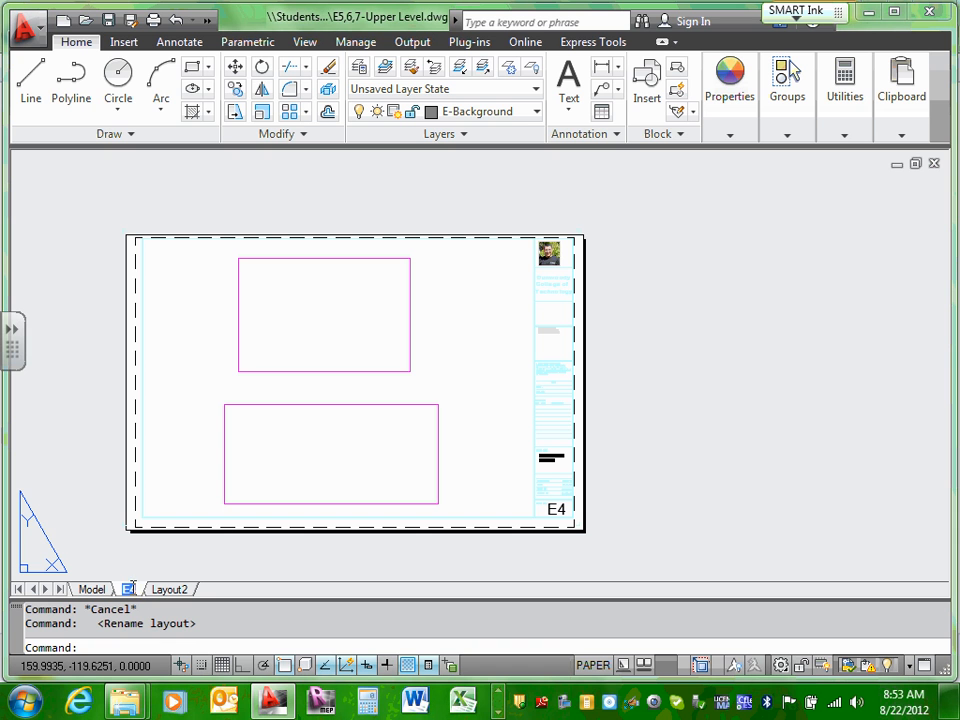
drag(130, 589, 136, 589)
text(5)
click(643, 360)
click(639, 348)
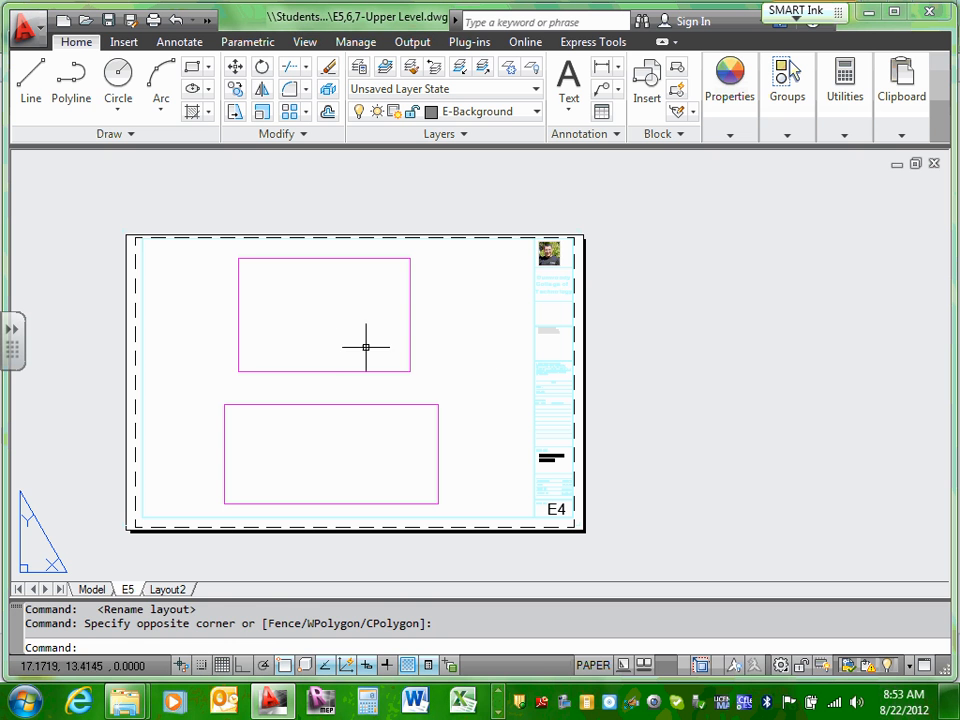
click(450, 343)
click(315, 329)
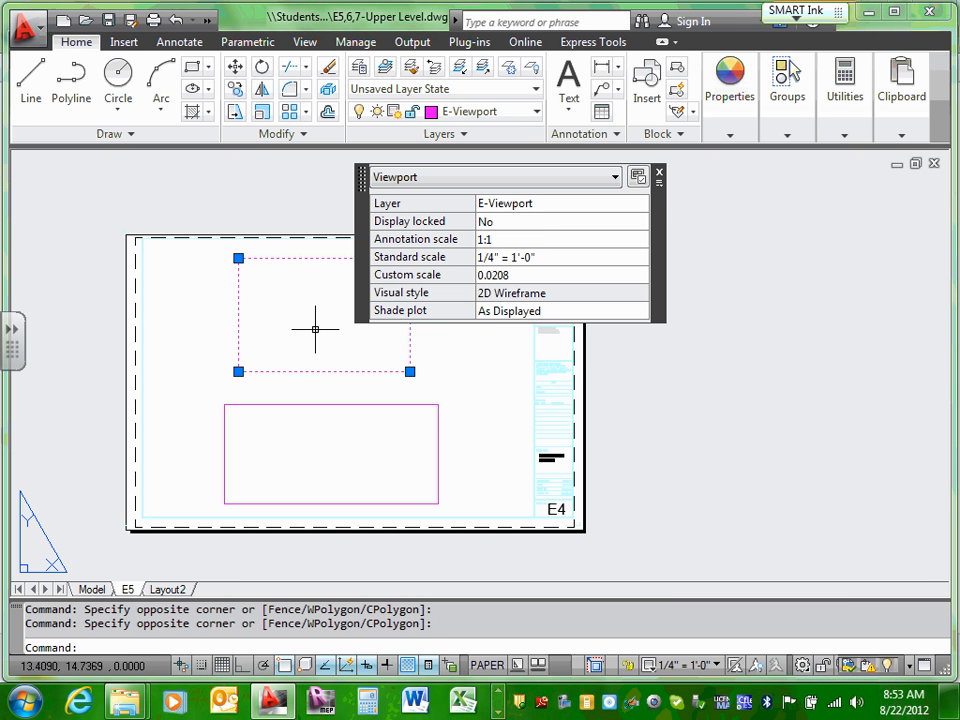
click(659, 176)
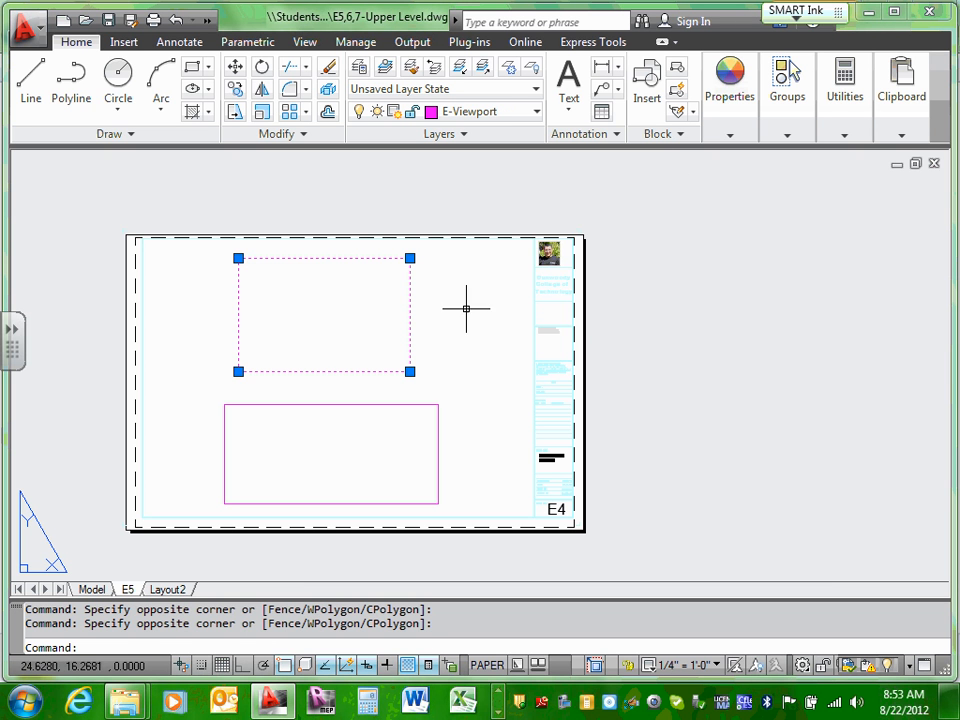
key(Escape)
key(Escape)
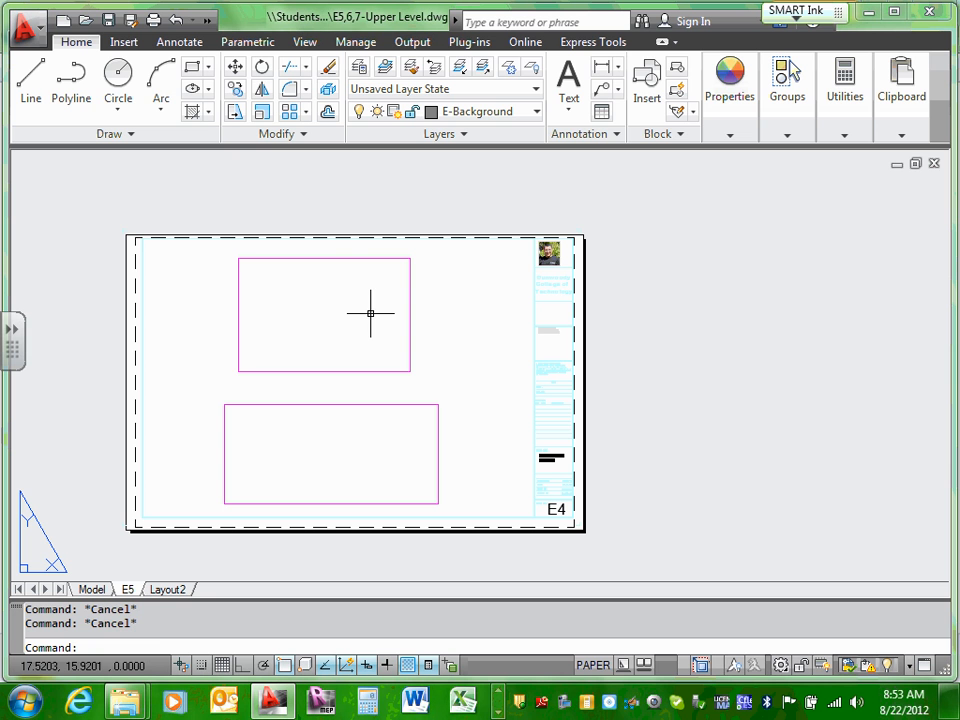
- Delete both existing viewports from the E5 layout
click(355, 258)
key(Delete)
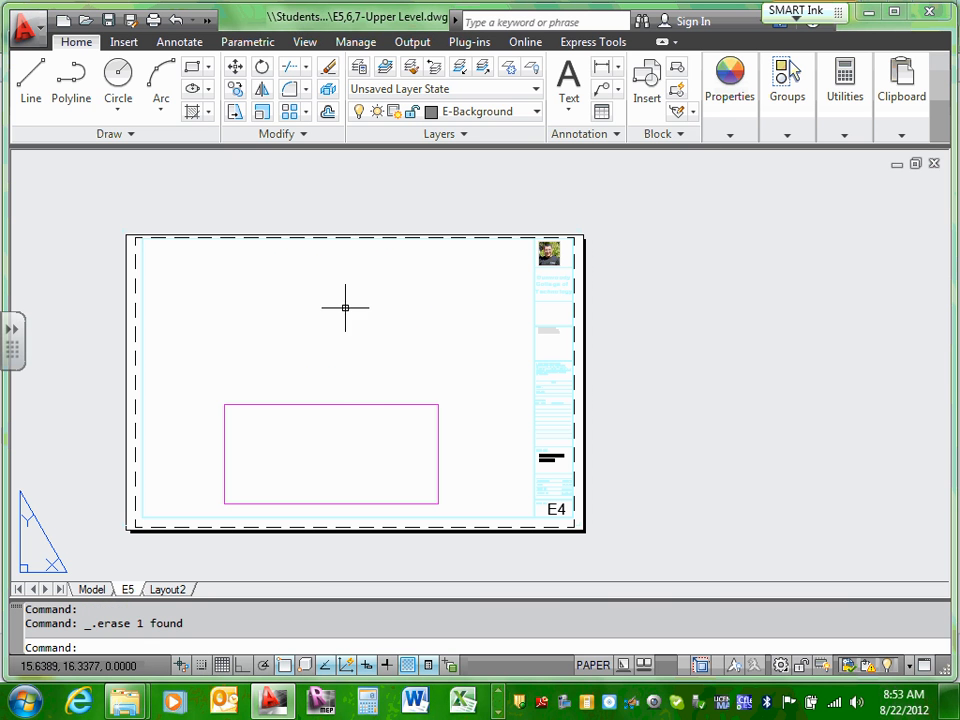
click(358, 403)
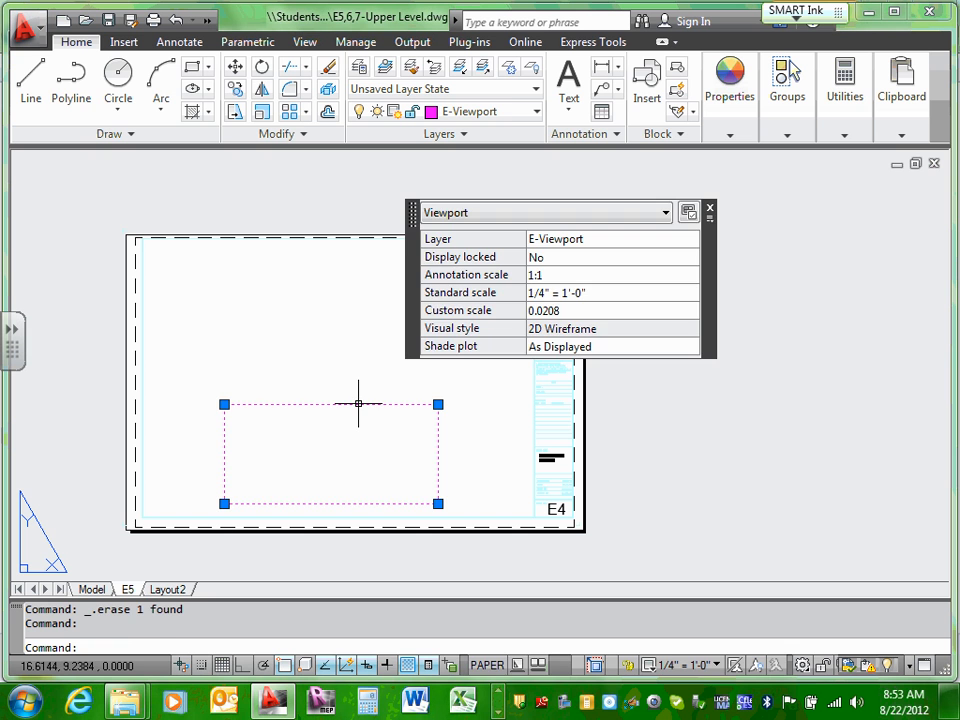
key(Delete)
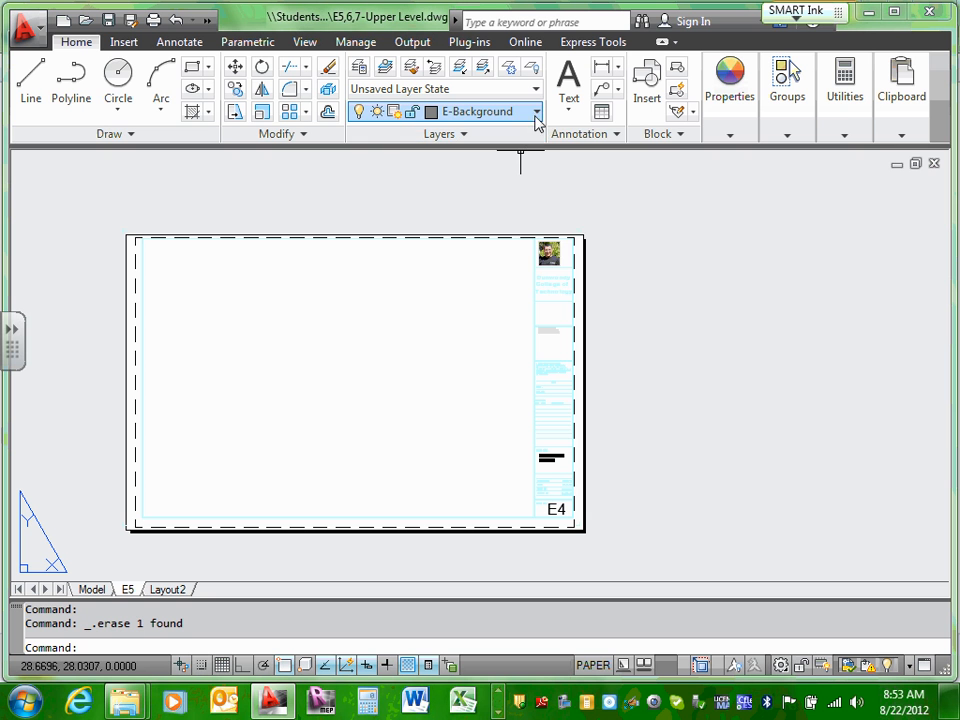
click(538, 116)
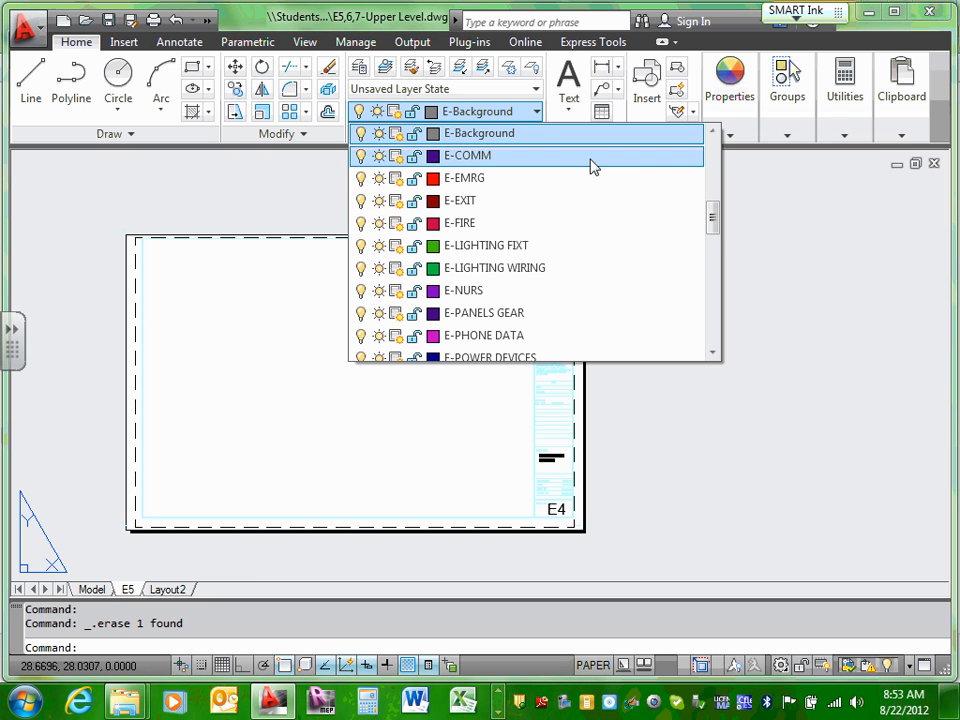
drag(720, 231, 706, 282)
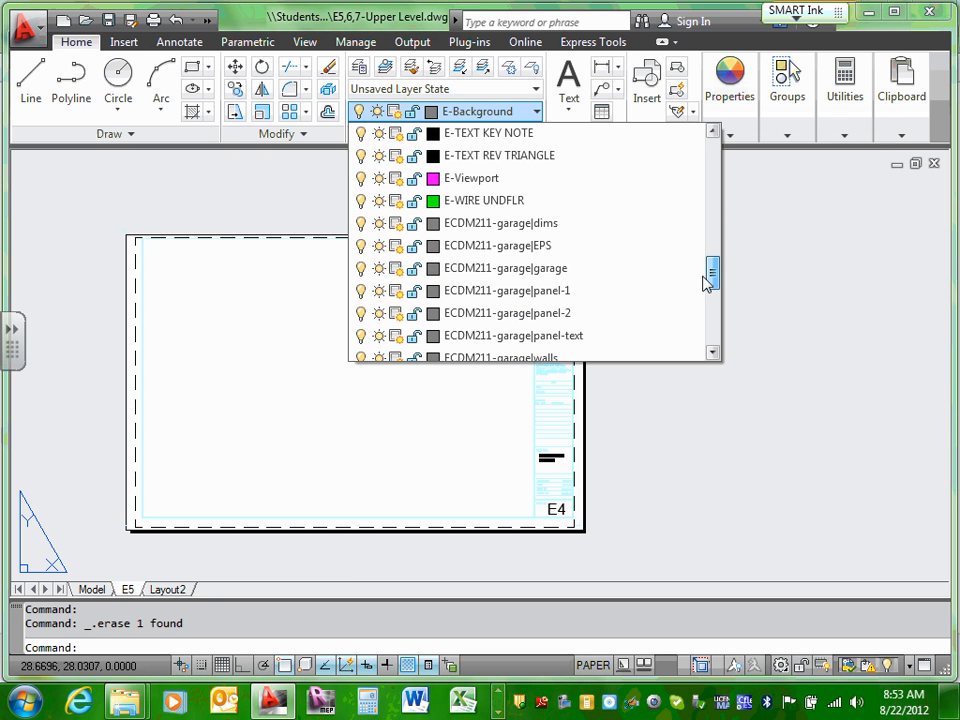
click(432, 178)
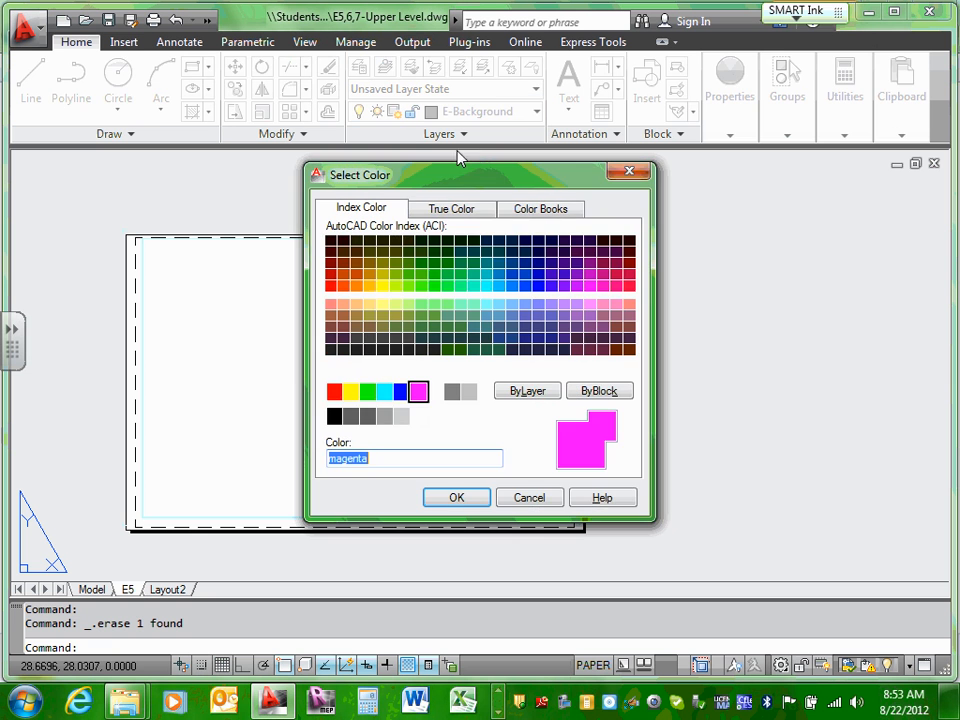
click(527, 497)
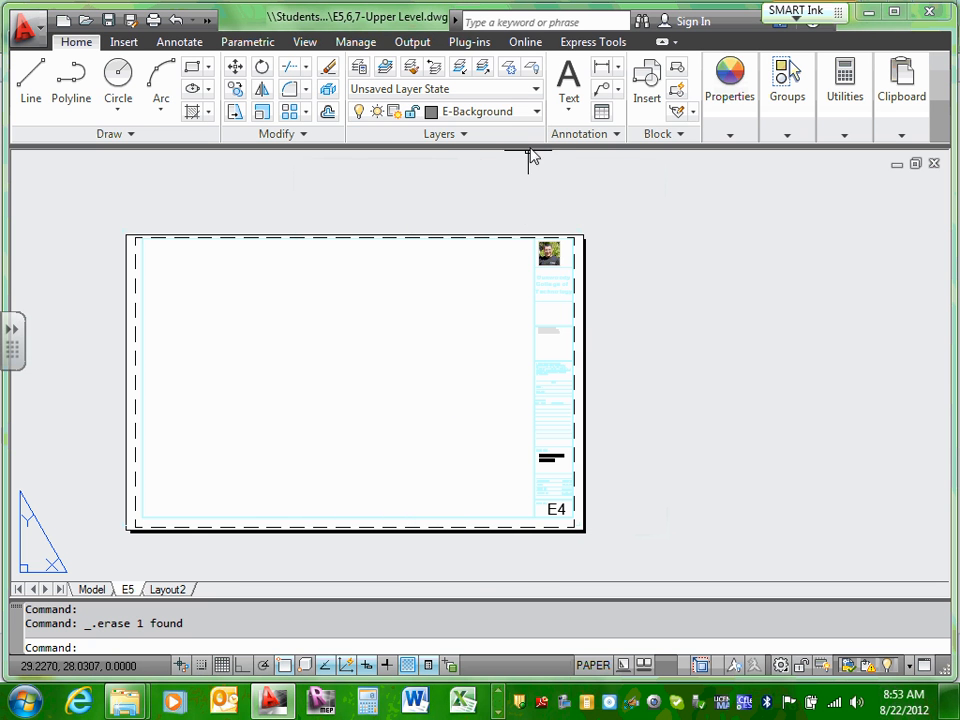
- Make E-Viewport the current layer
click(535, 112)
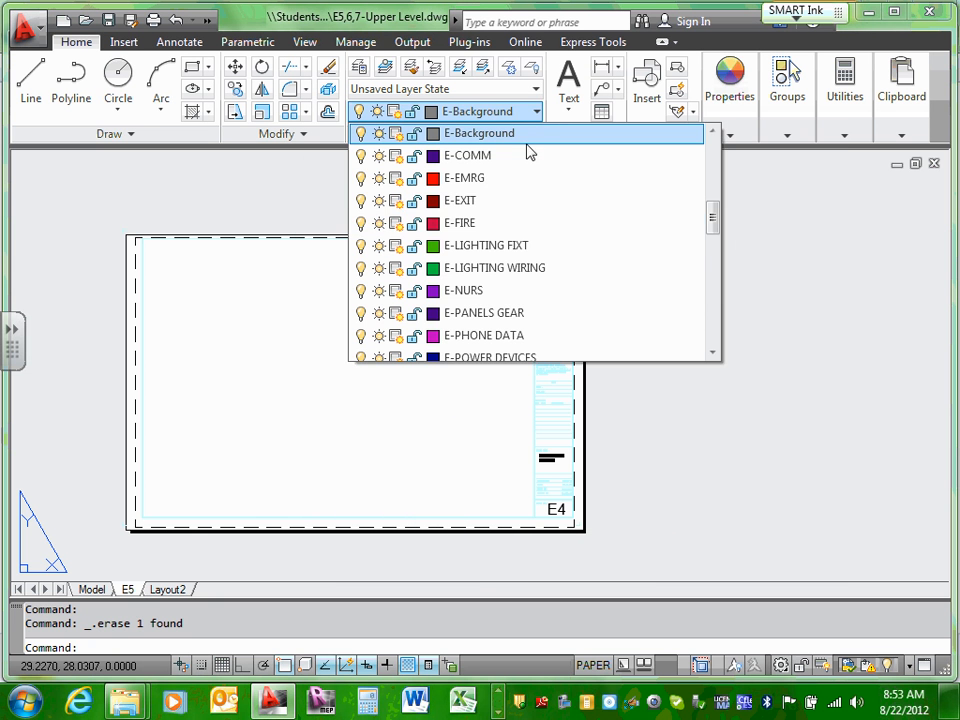
mouse_move(714, 240)
mouse_down()
mouse_move(711, 340)
mouse_move(712, 262)
mouse_up()
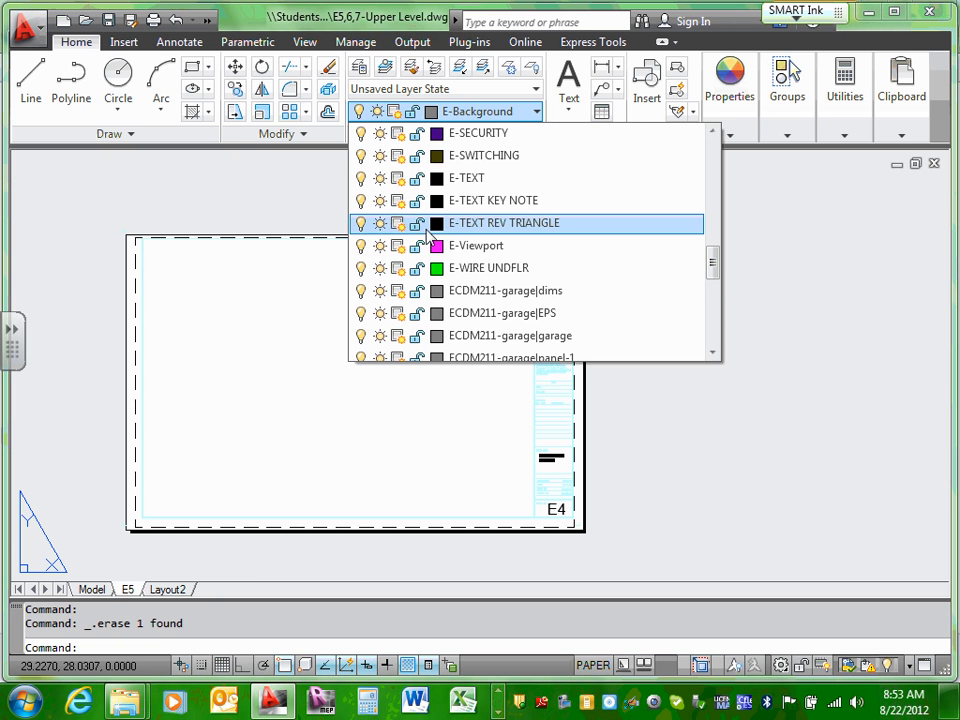
click(401, 247)
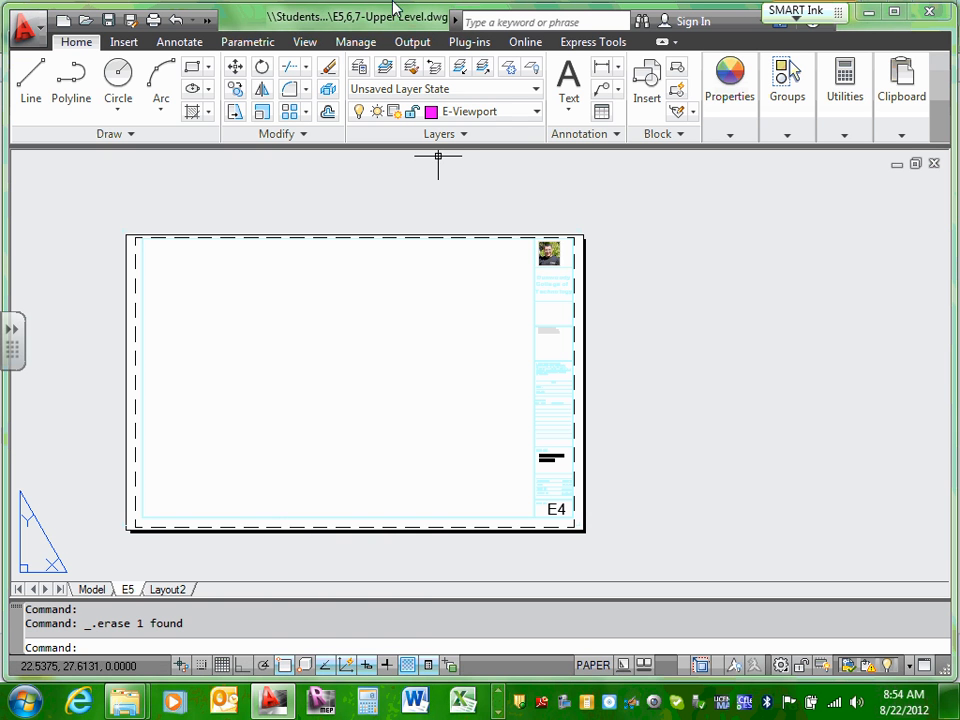
- Create one rectangular viewport across the open drawing area of the E5 sheet, beside the title block
click(305, 43)
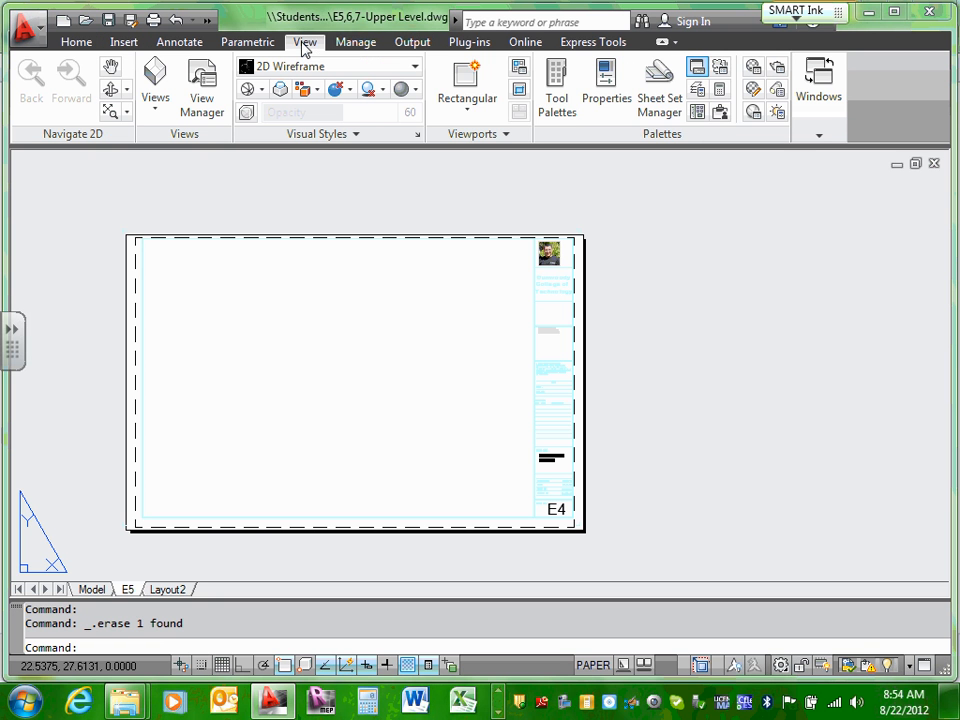
click(467, 102)
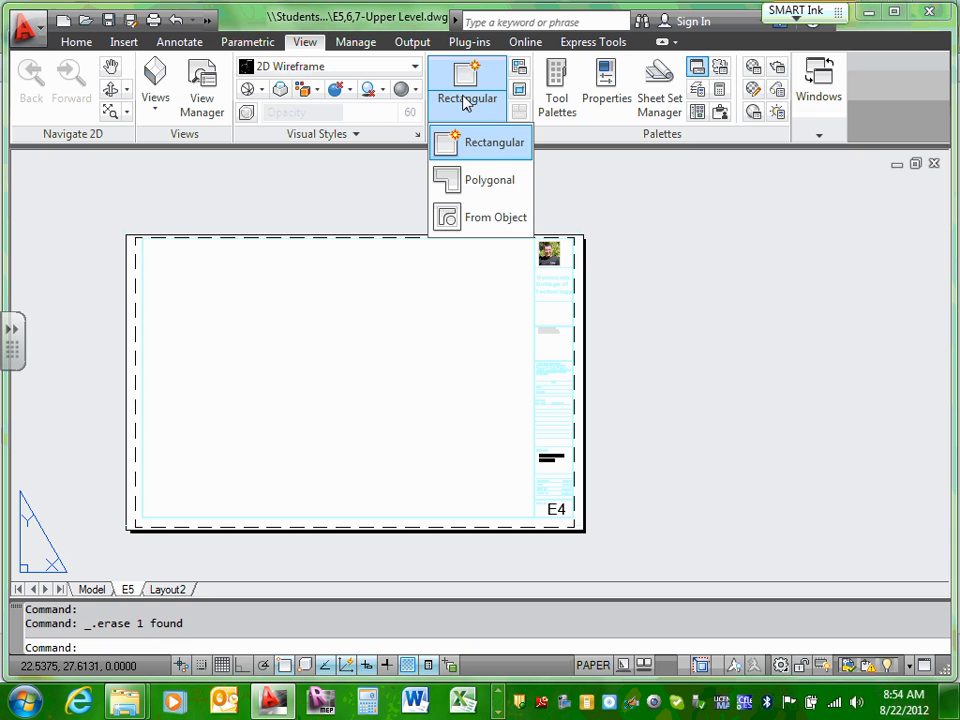
click(492, 144)
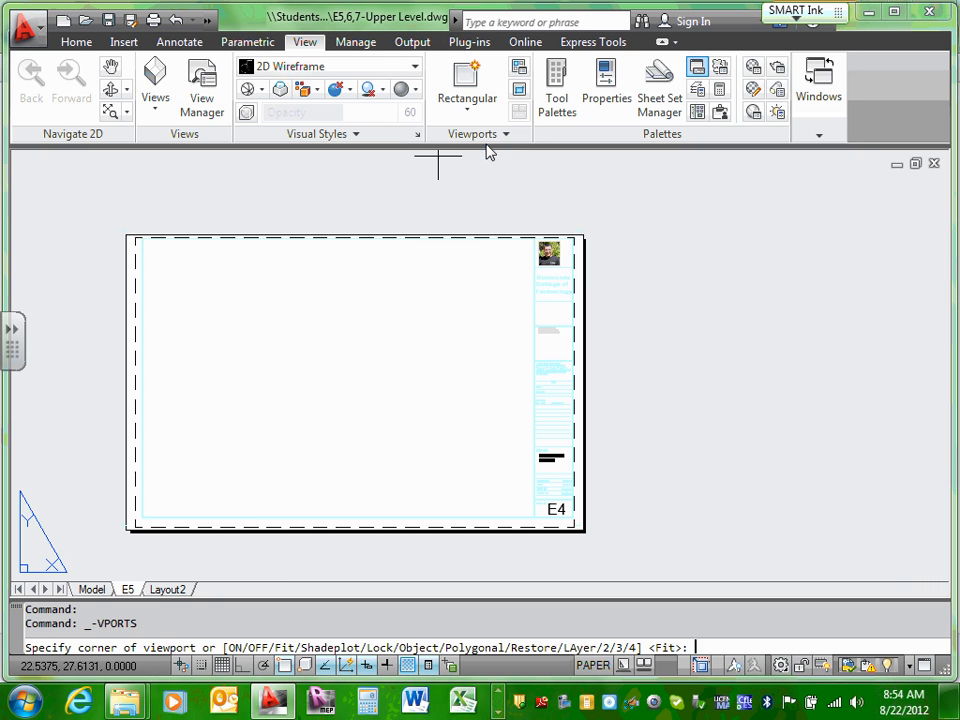
click(161, 261)
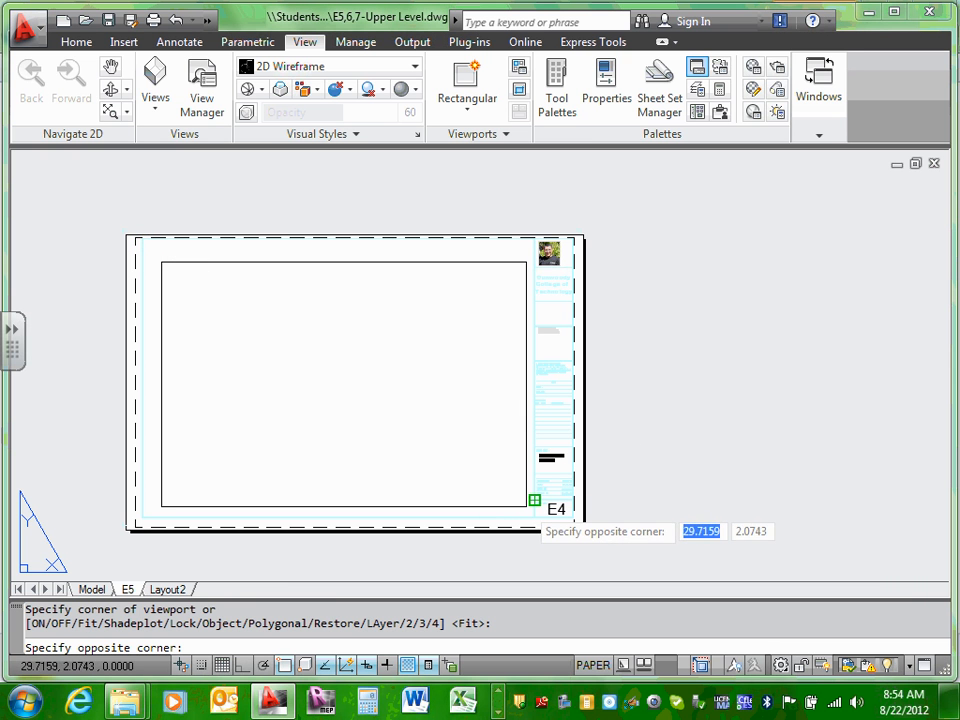
click(526, 506)
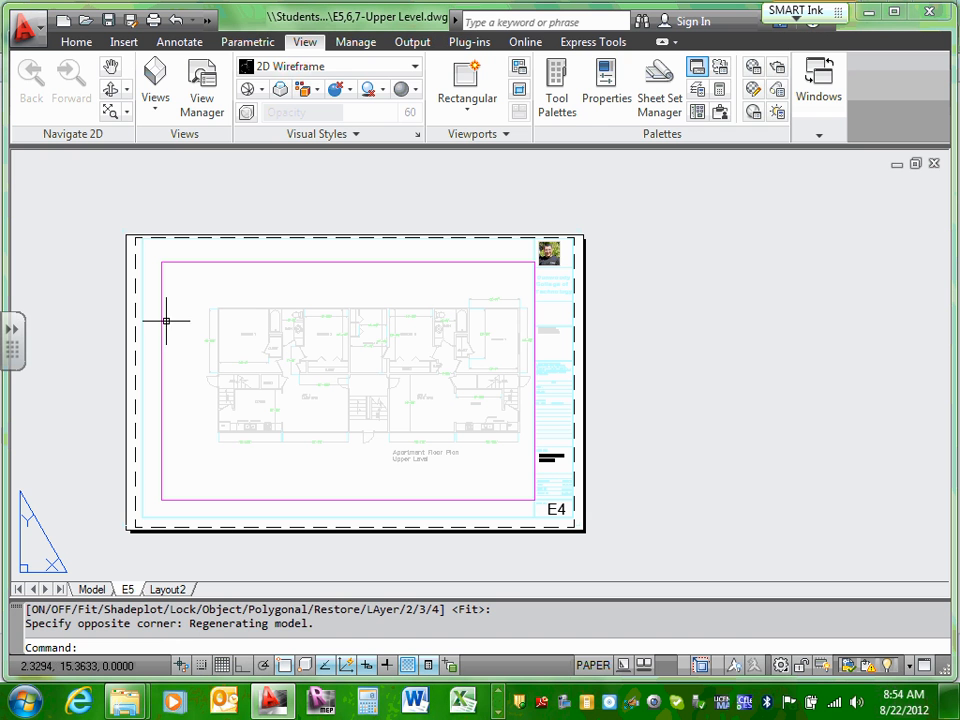
key(Escape)
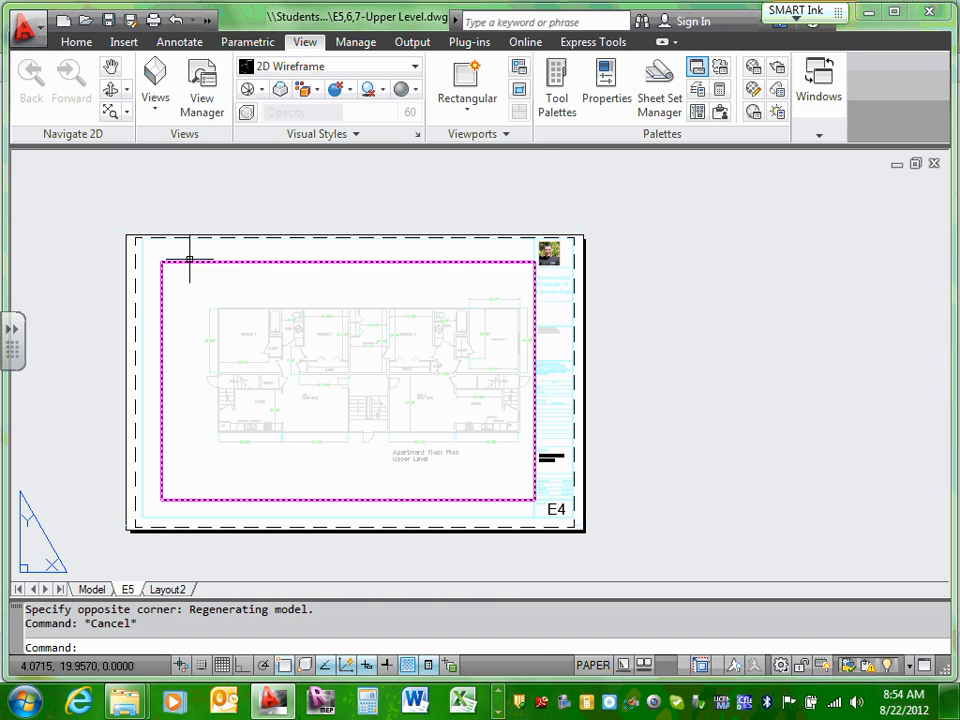
- Stretch the new viewport's upper-left and lower-right corners to the border's corners so it fills the area beside the title block
click(190, 261)
click(161, 262)
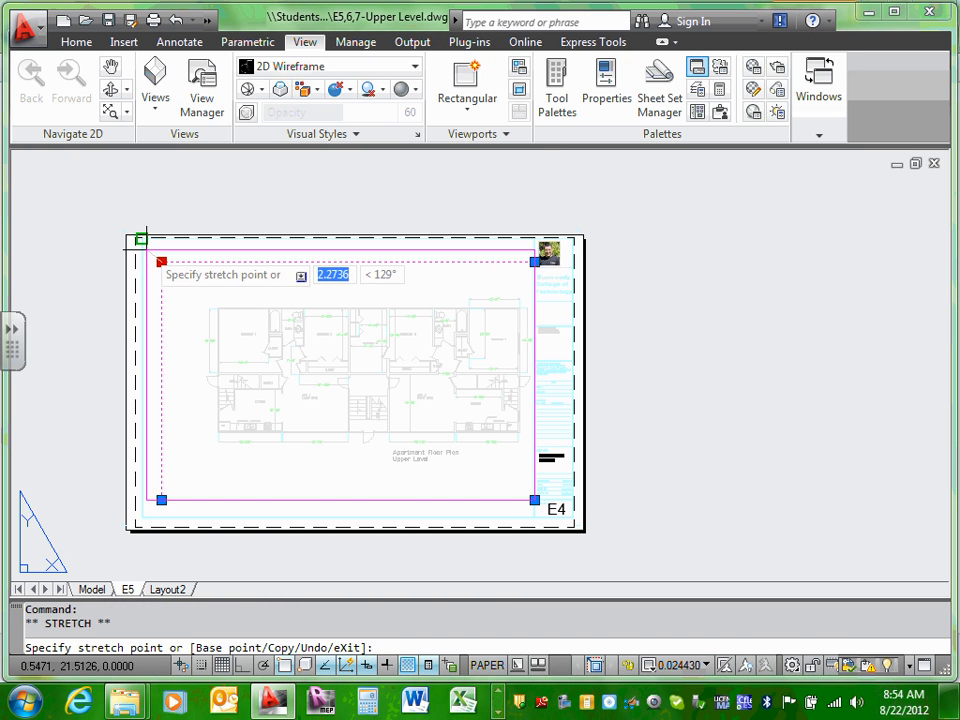
click(143, 239)
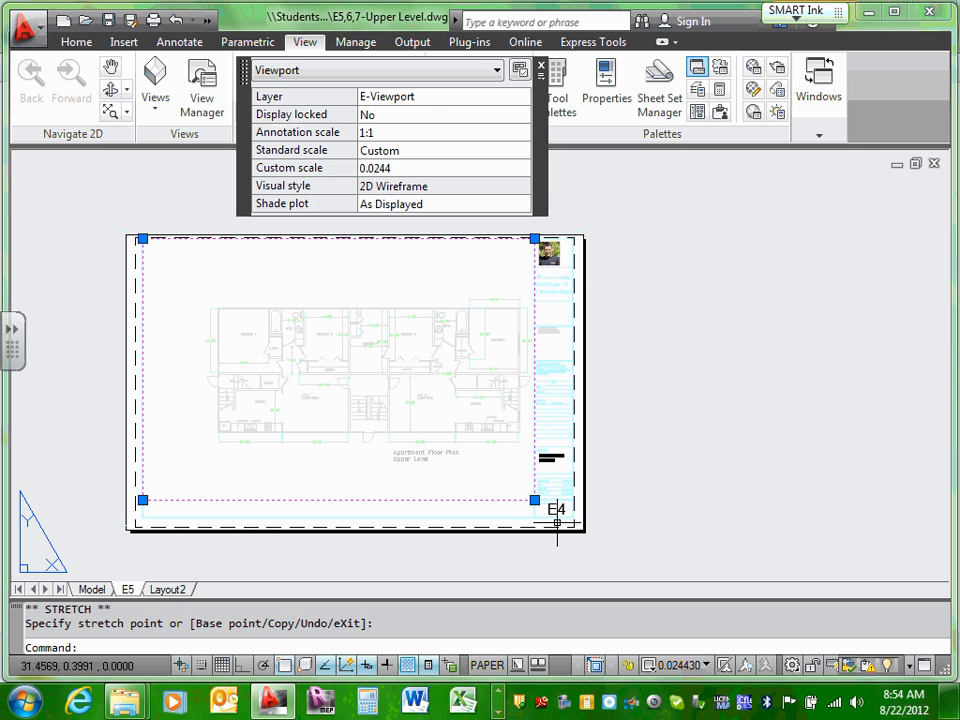
click(535, 499)
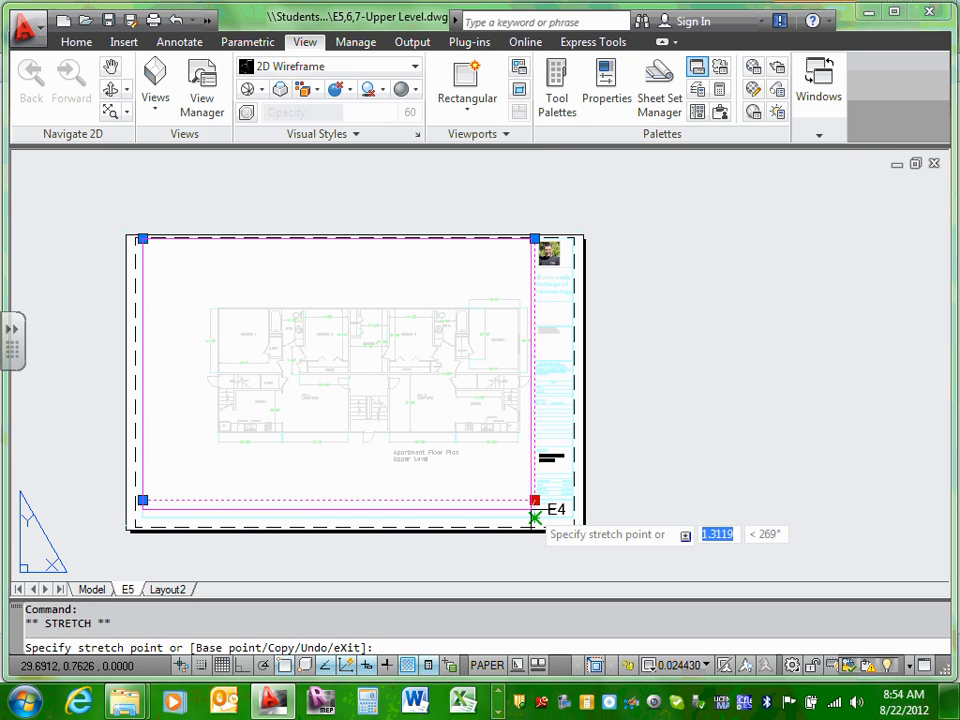
click(535, 518)
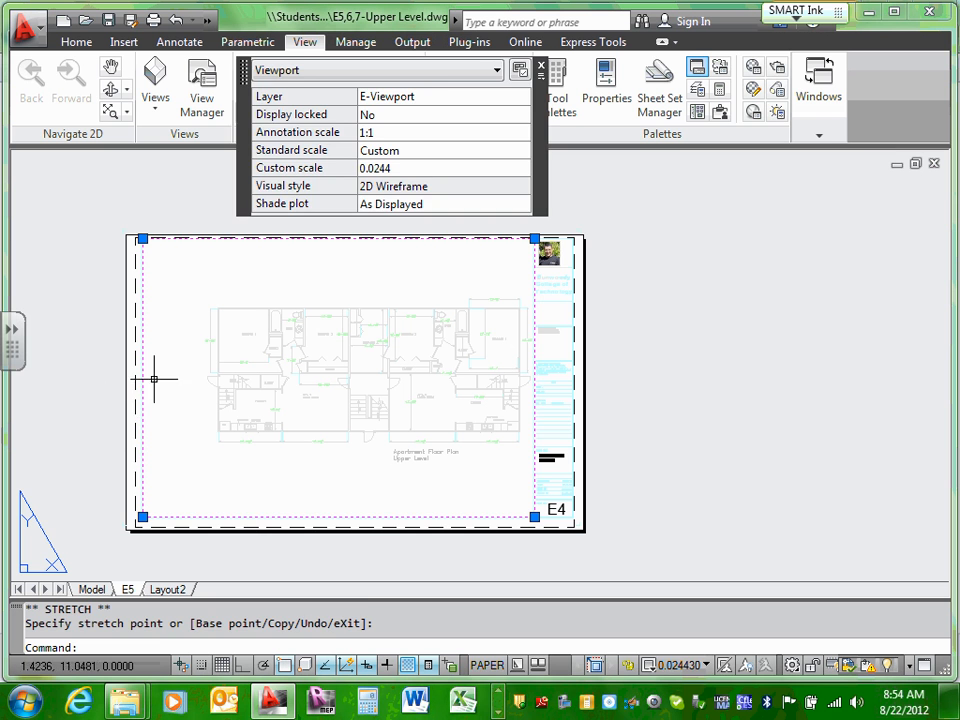
key(Escape)
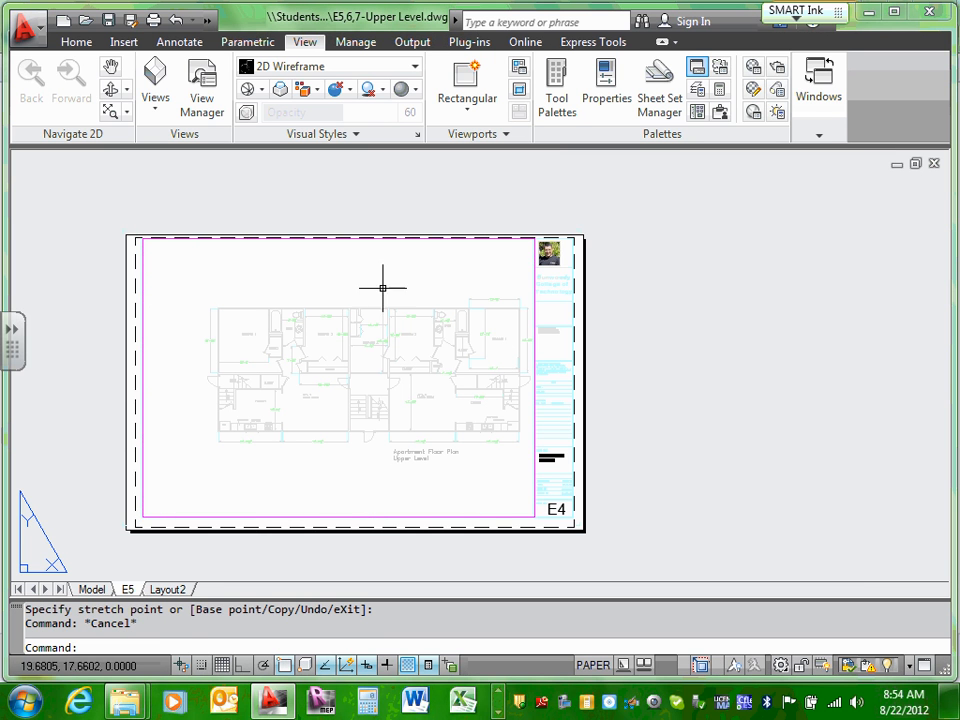
- Activate model space inside the E5 viewport and zoom its view to the drawing extents
scroll(392, 259, up, 5)
scroll(392, 259, down, 7)
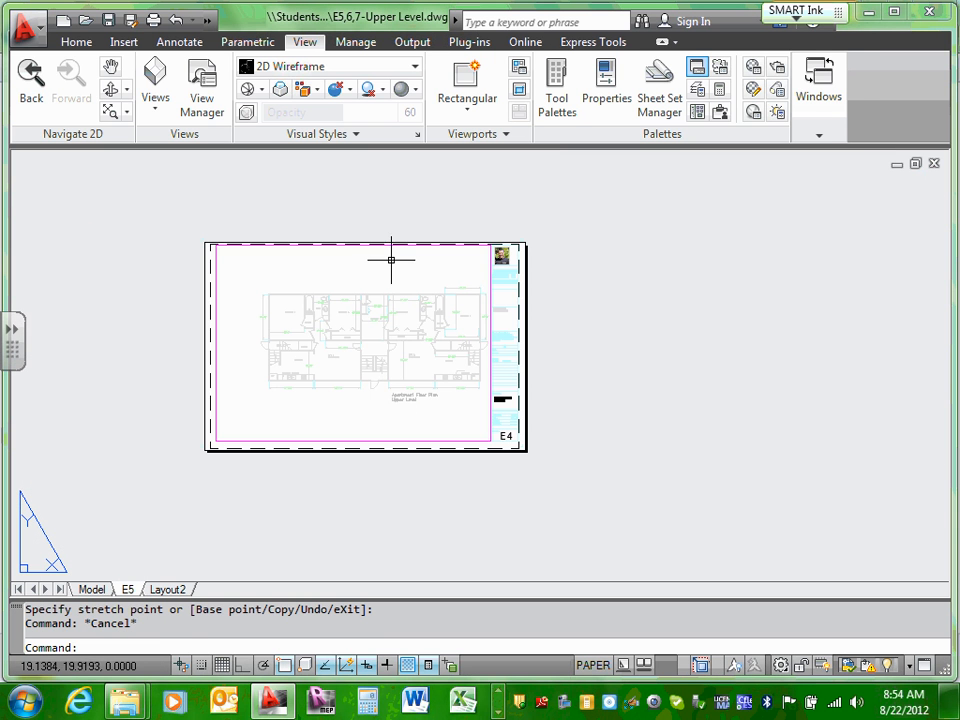
double_click(313, 271)
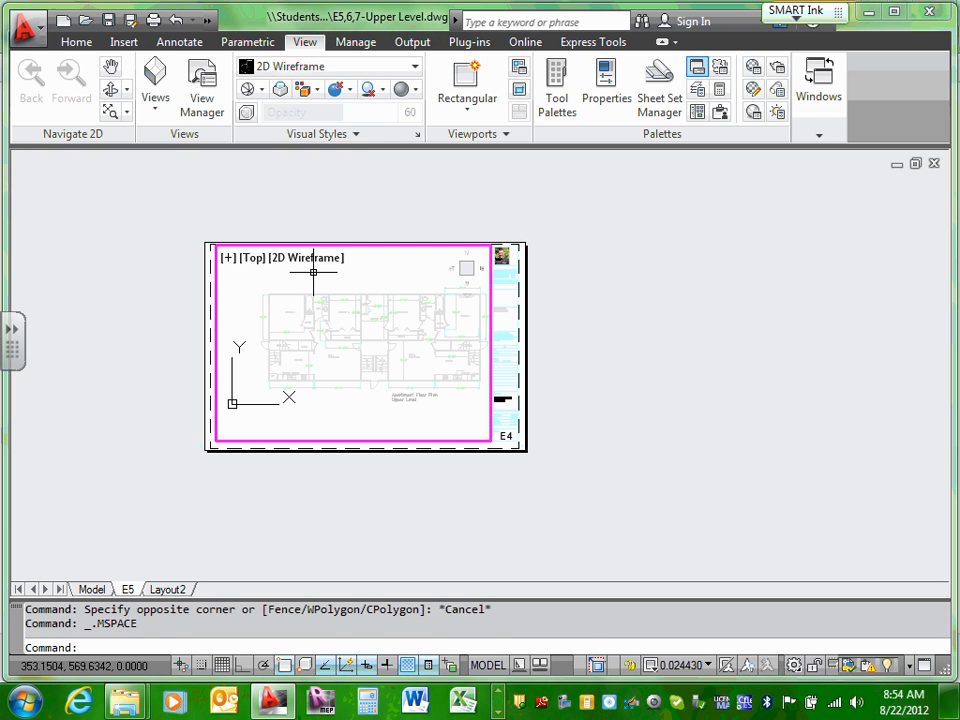
text(z)
key(Return)
text(e)
key(Return)
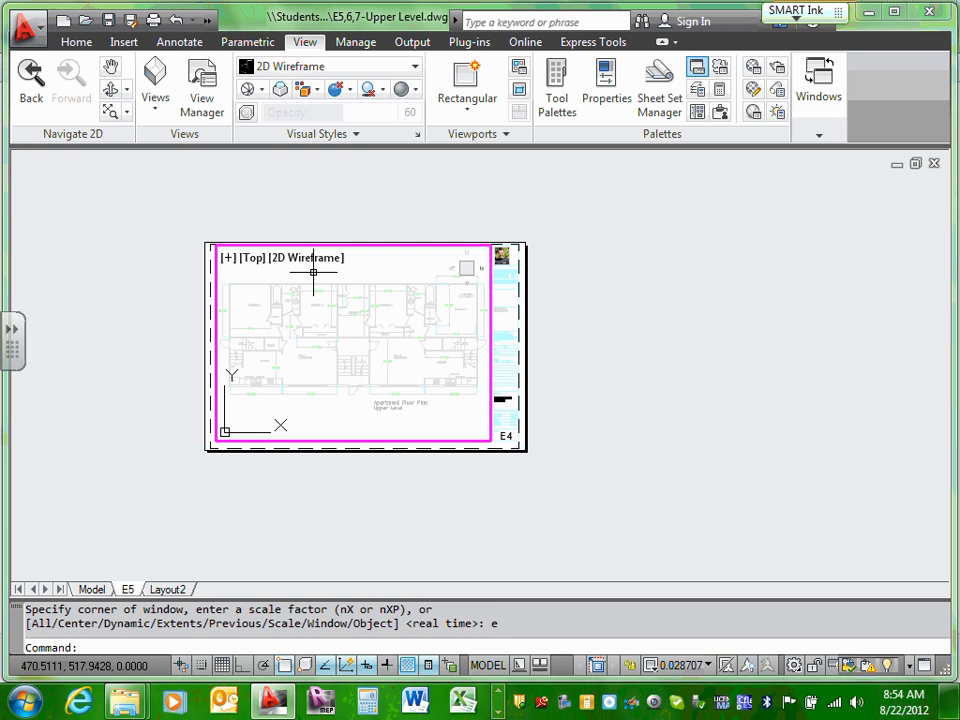
- Switch back and forth between paper space and the E5 viewport's model space, finishing in paper space
double_click(212, 400)
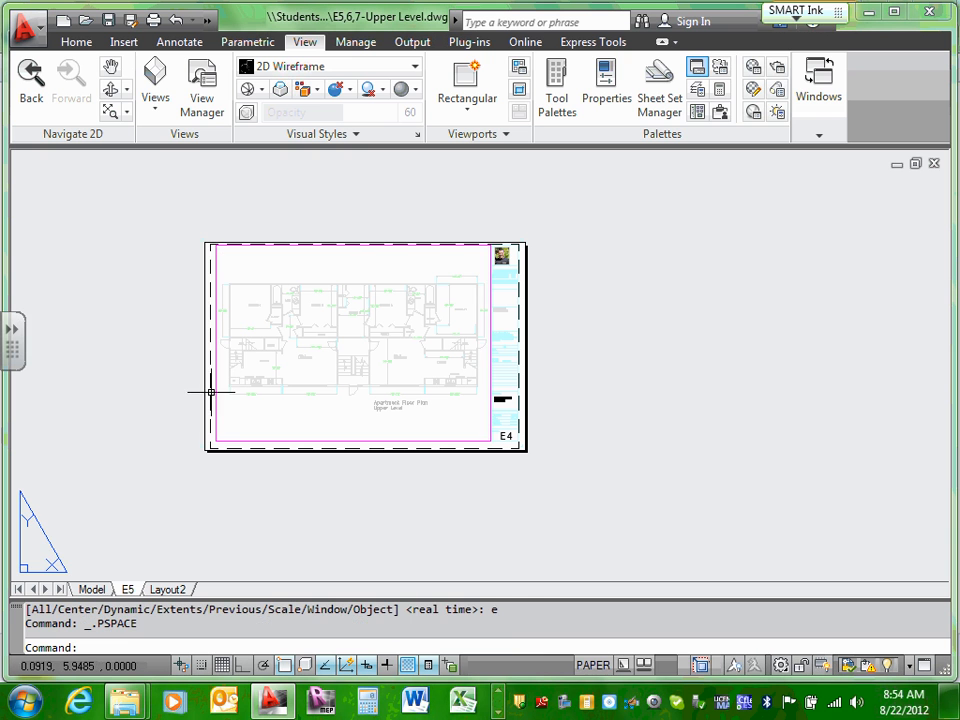
double_click(394, 326)
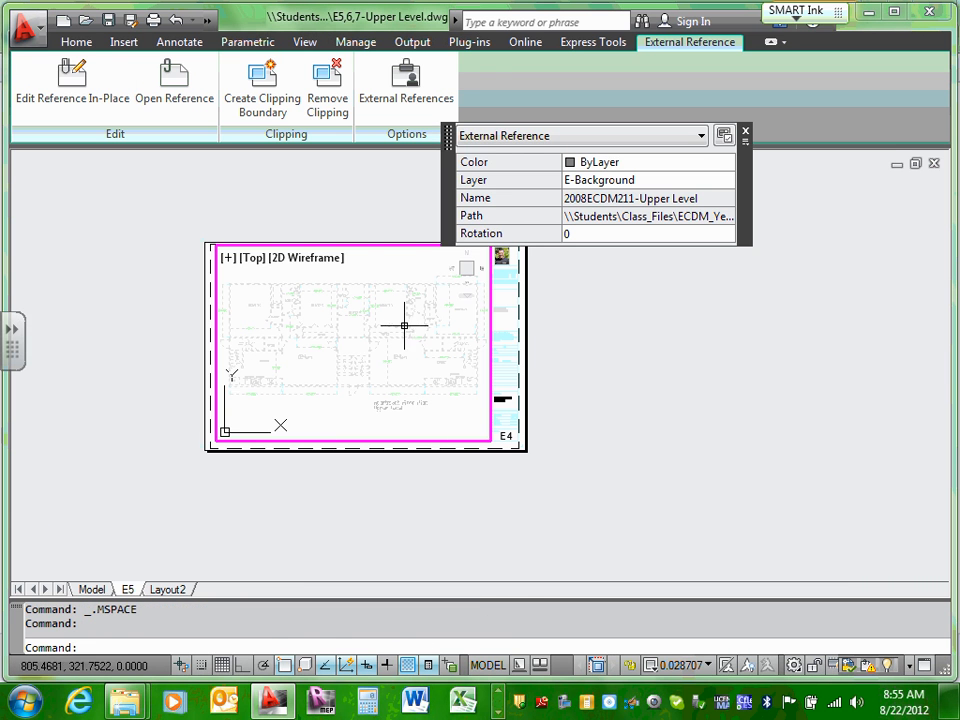
double_click(503, 317)
double_click(364, 317)
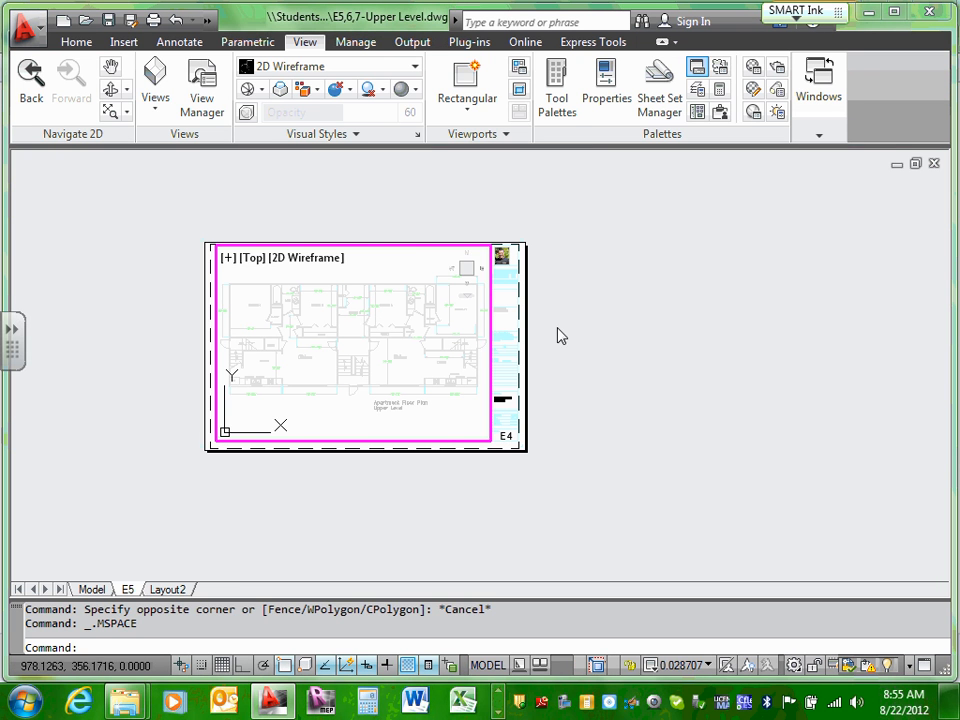
double_click(513, 325)
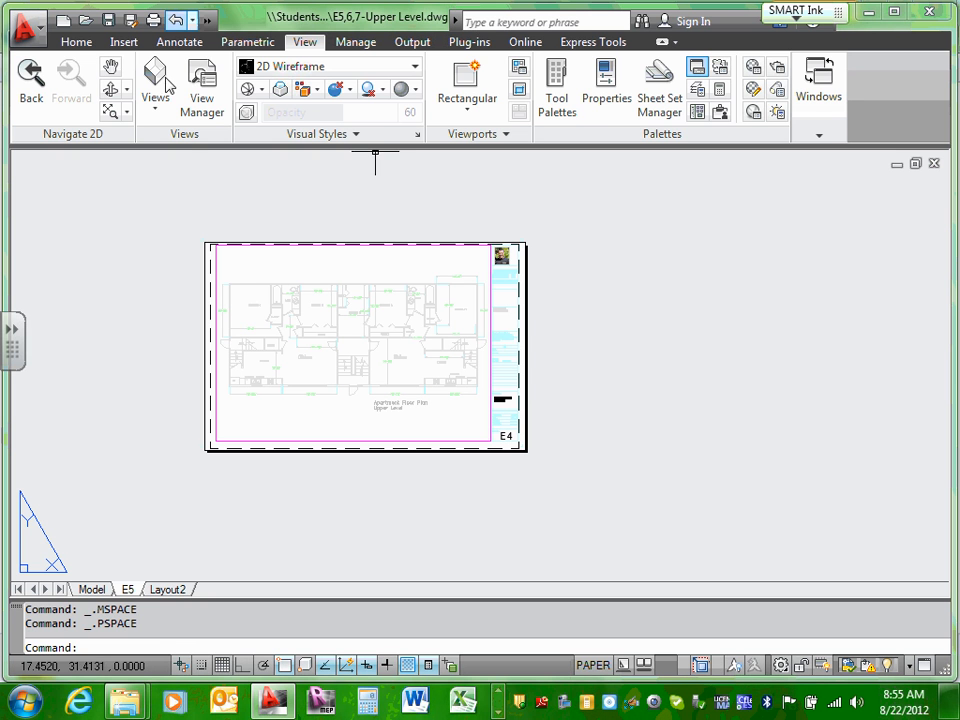
- Examine the E5 viewport's full properties, including its scale and display lock, and clear the selection
click(214, 282)
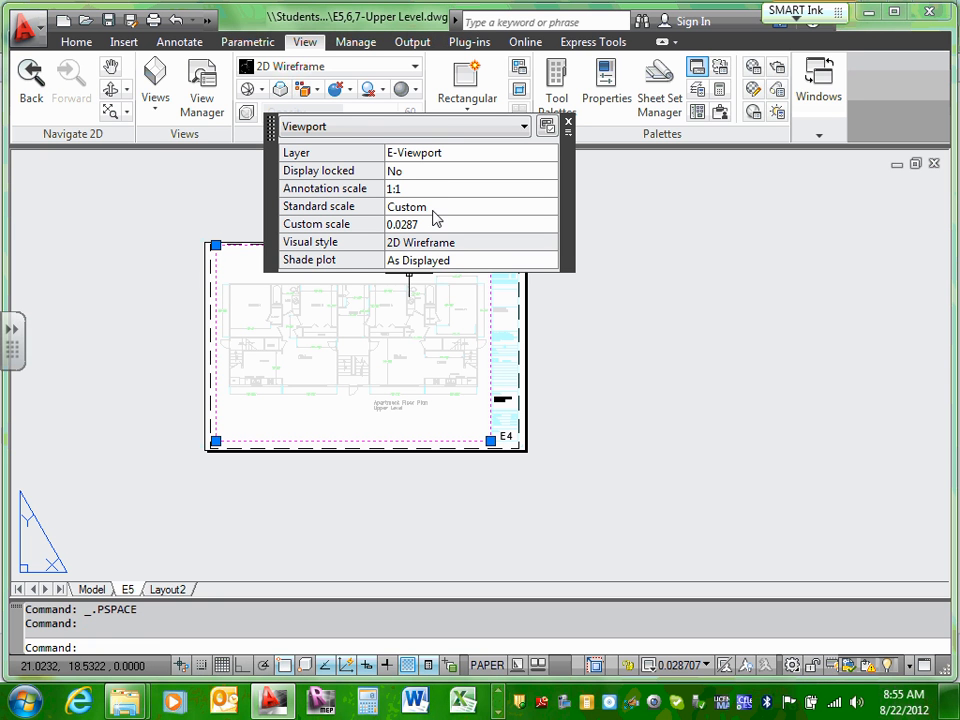
right_click(214, 330)
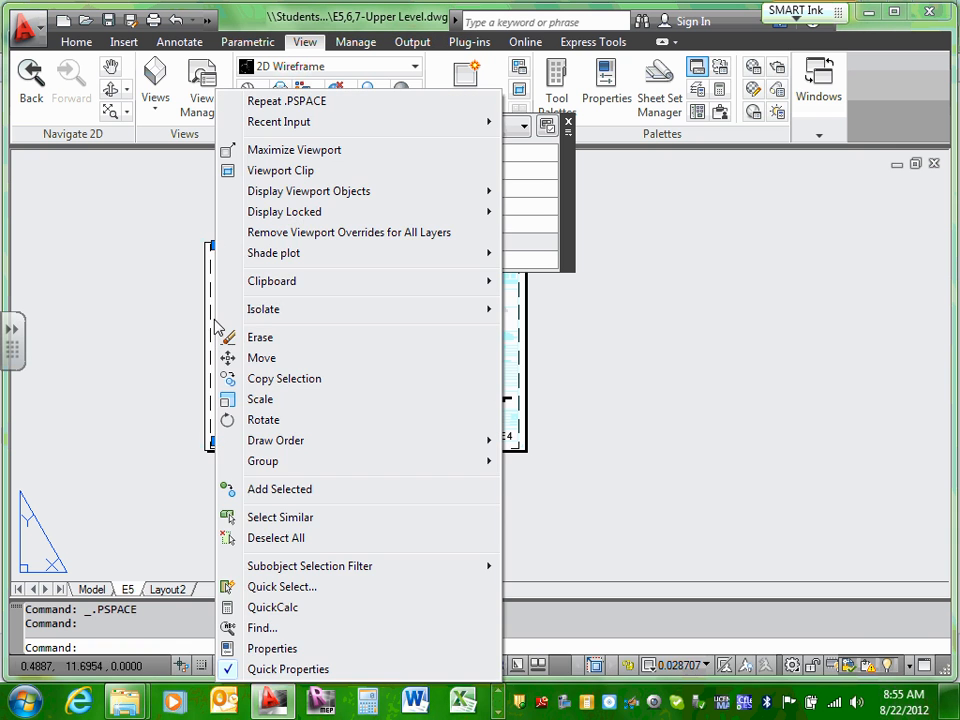
click(276, 650)
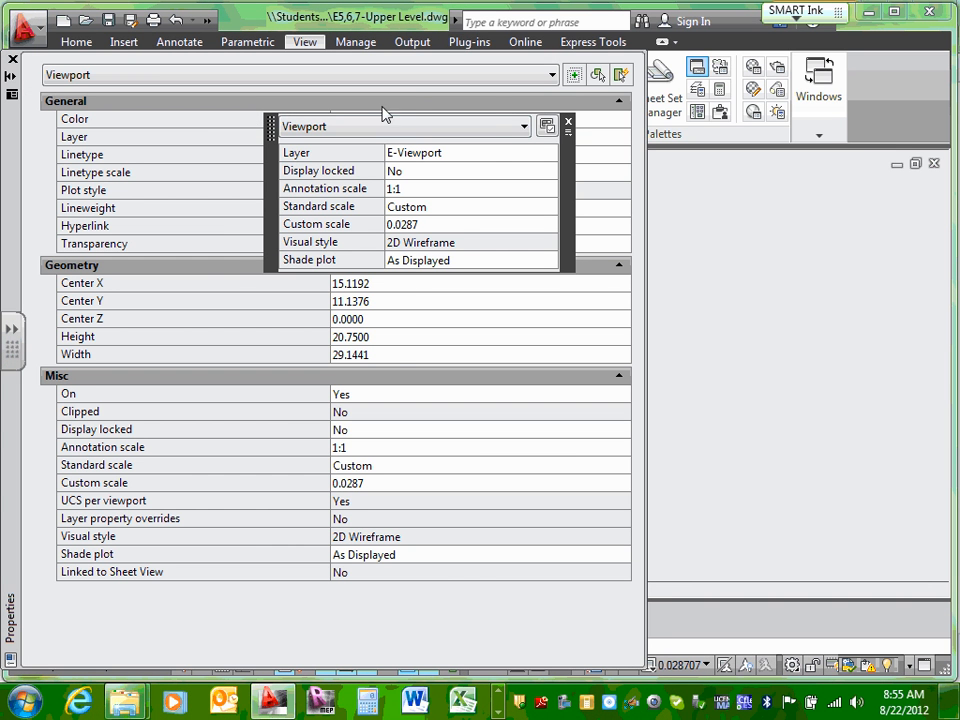
click(568, 122)
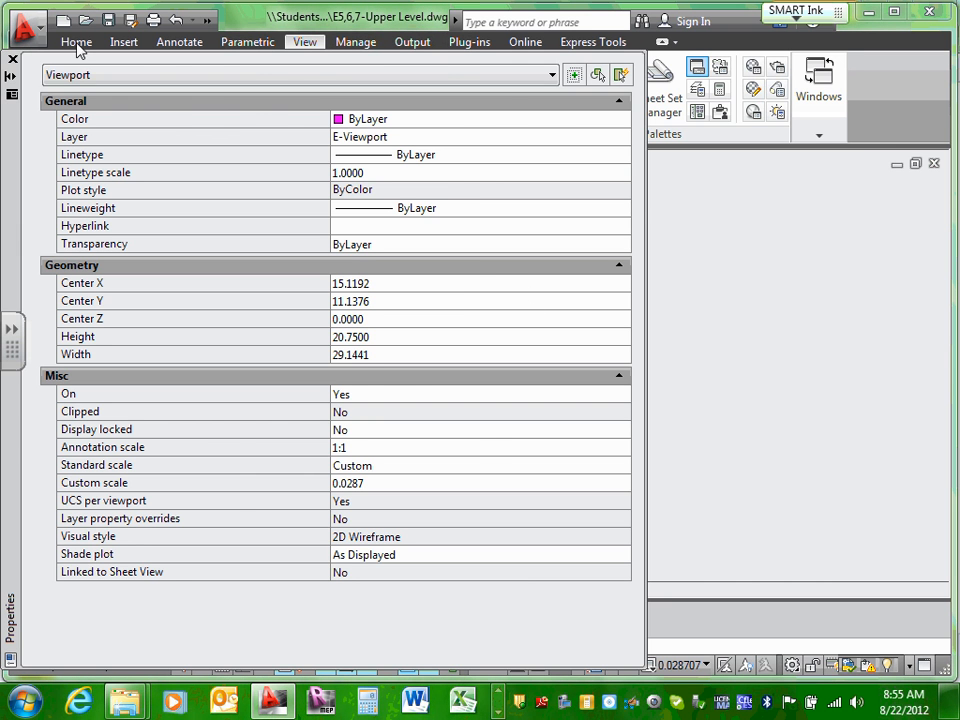
click(13, 62)
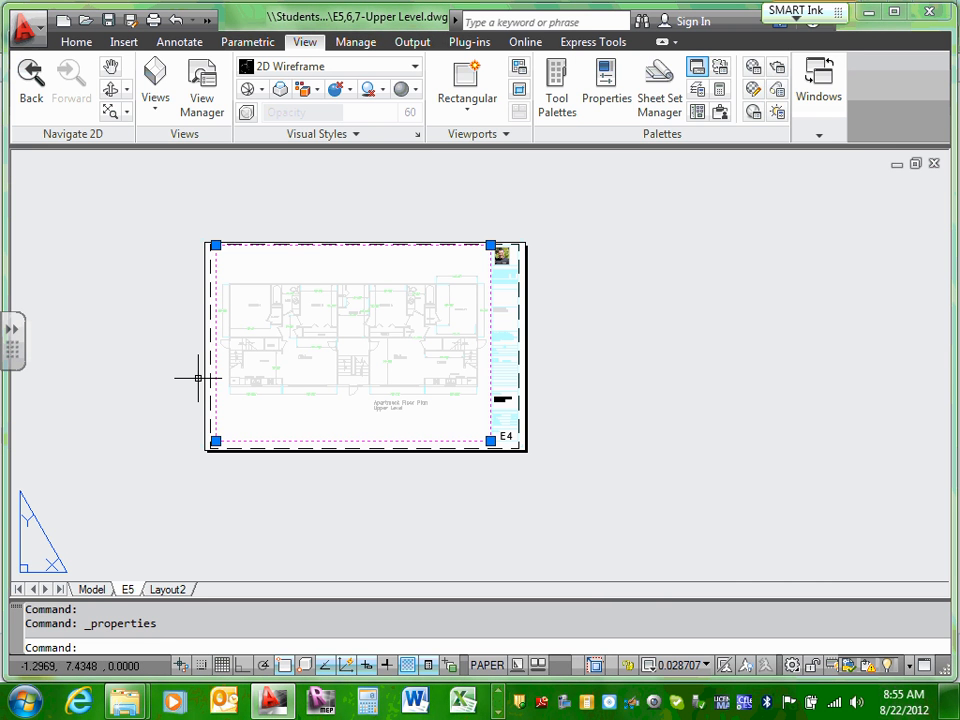
key(Escape)
key(Escape)
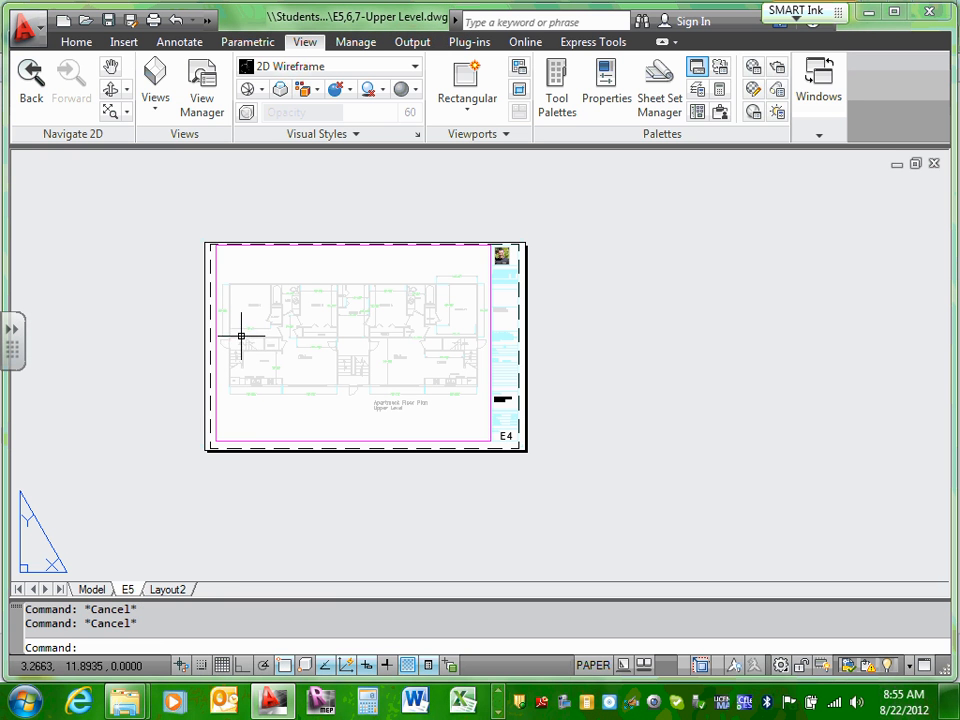
- Look through the Drafting, Profiles, Files and Display settings in the program options without changing anything
scroll(254, 270, up, 1)
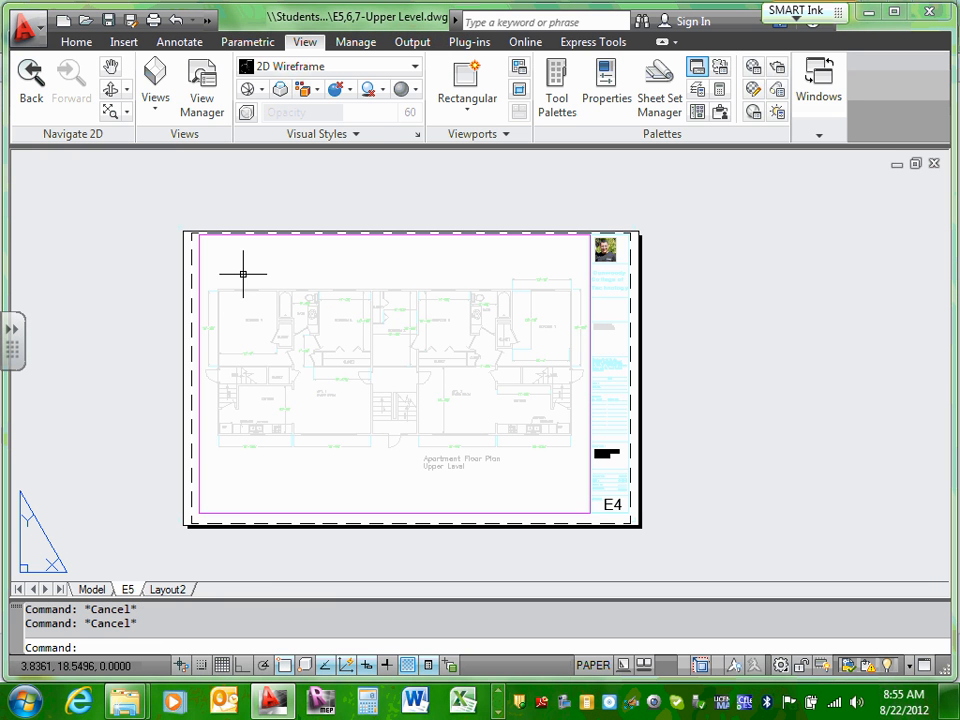
mouse_move(200, 271)
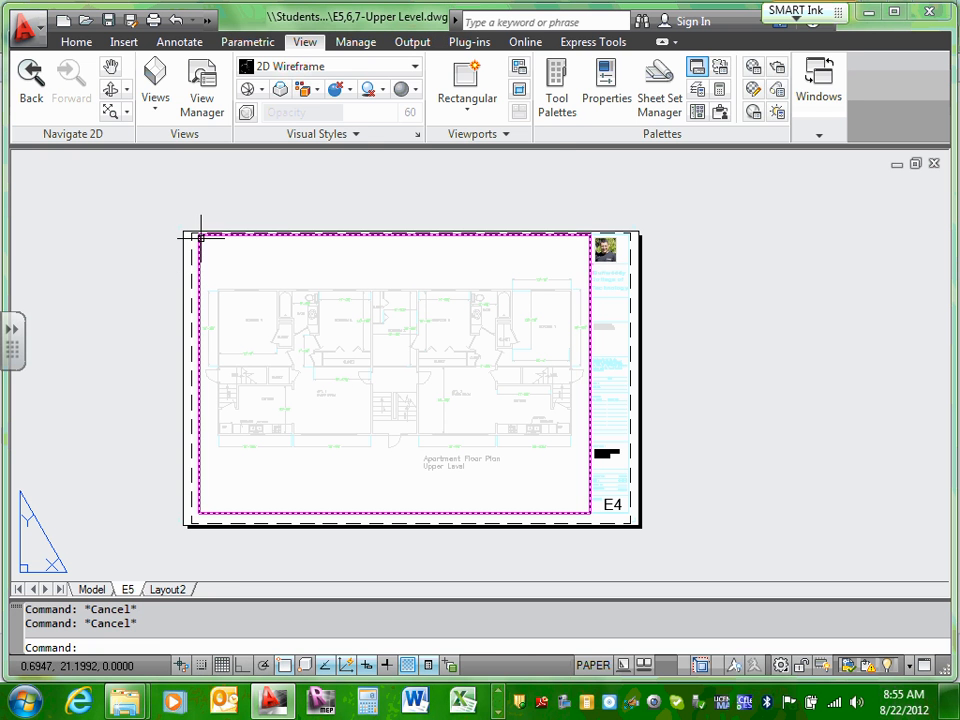
click(199, 249)
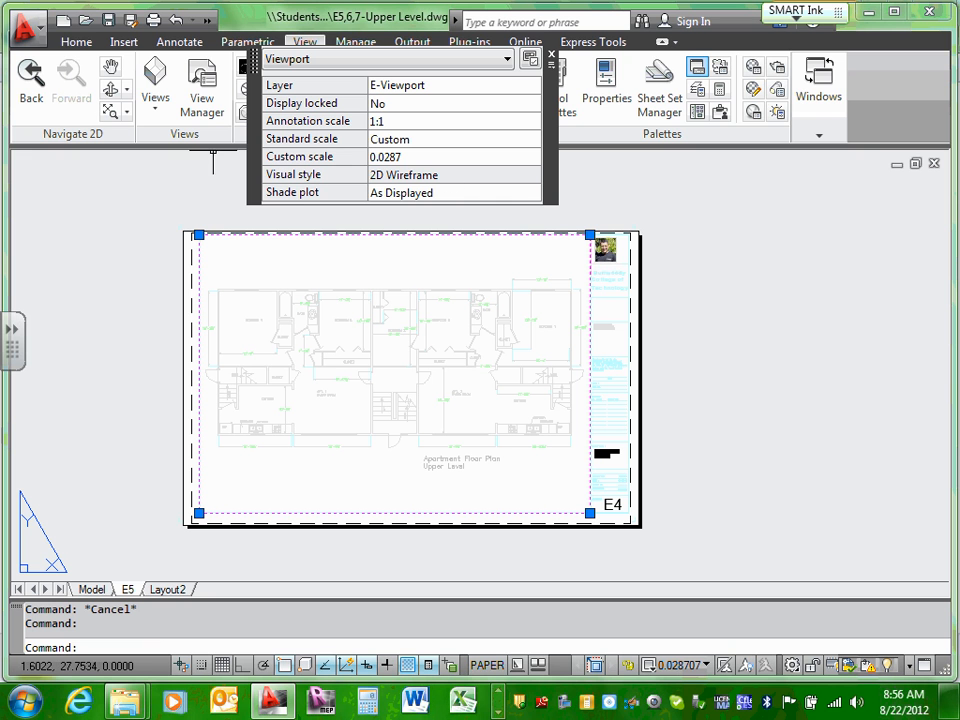
click(86, 43)
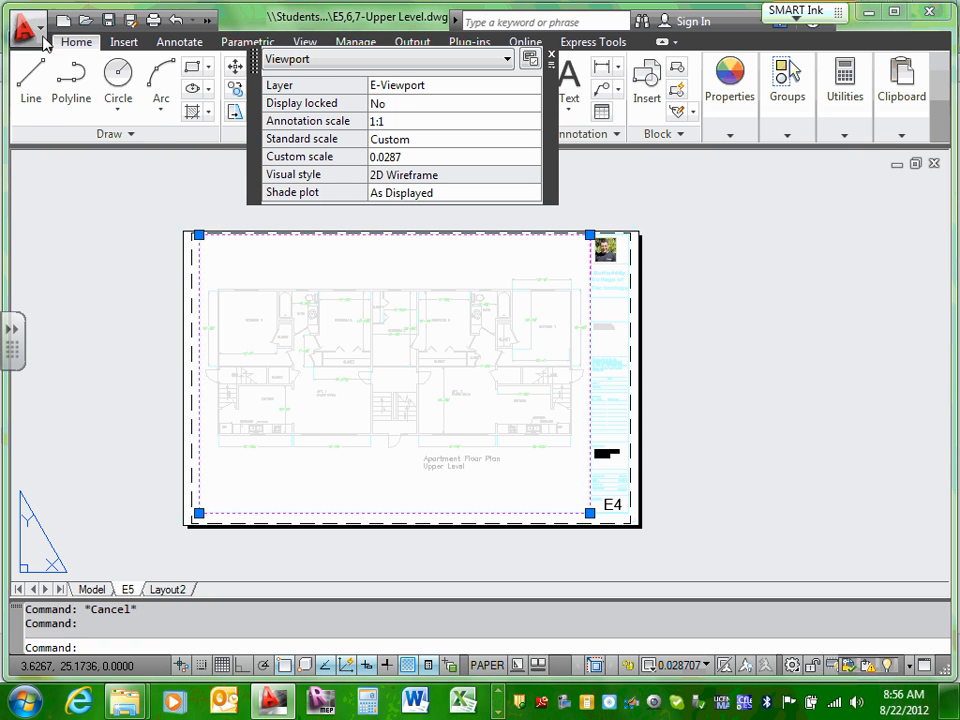
click(36, 30)
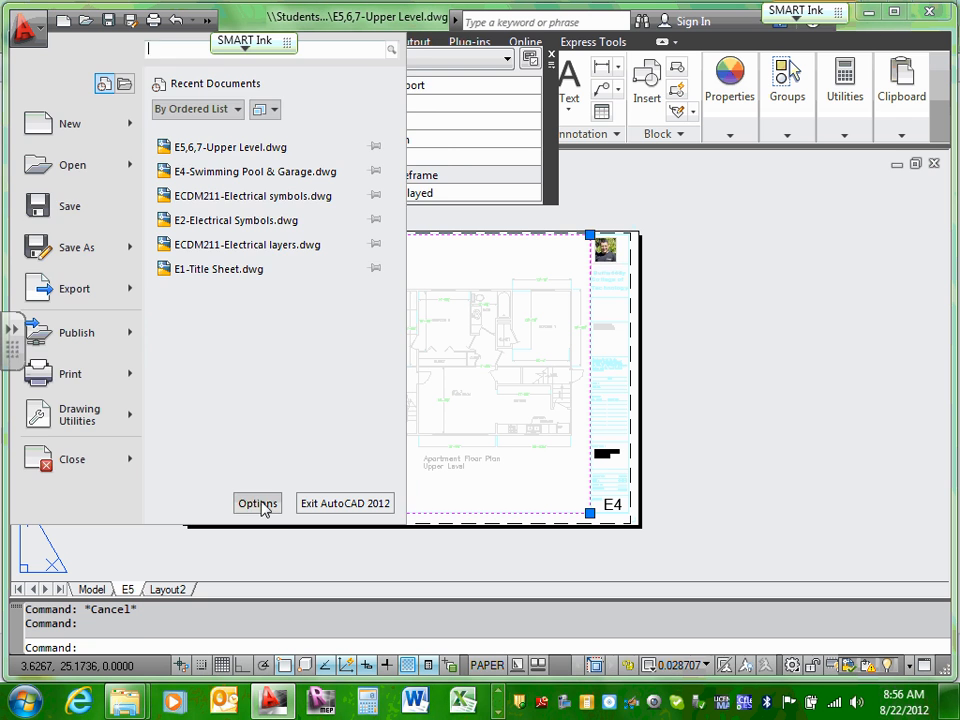
click(258, 503)
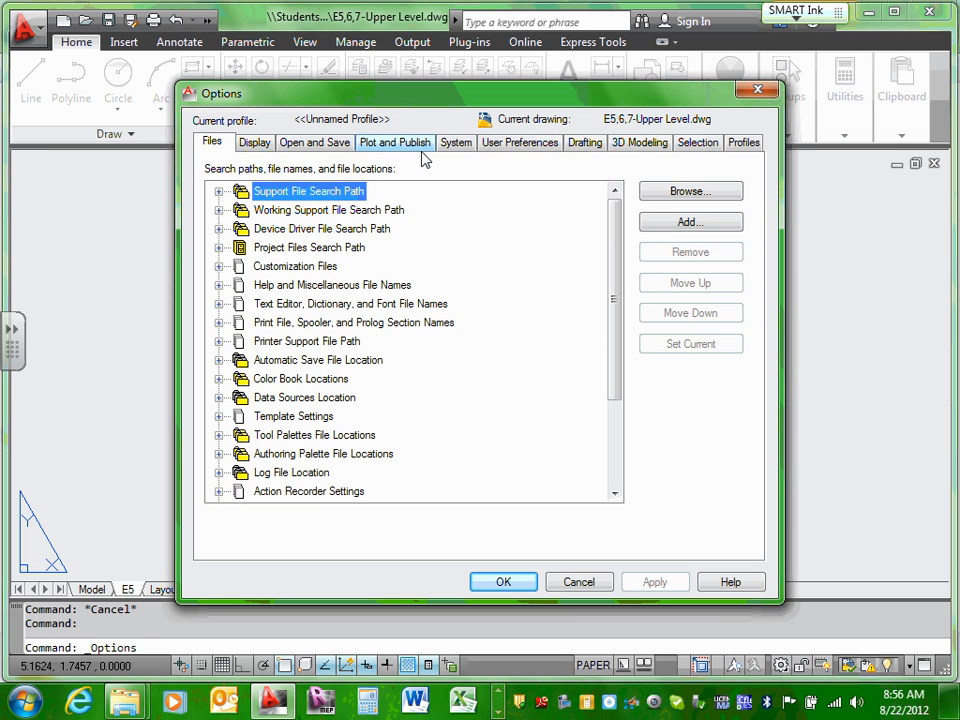
click(583, 145)
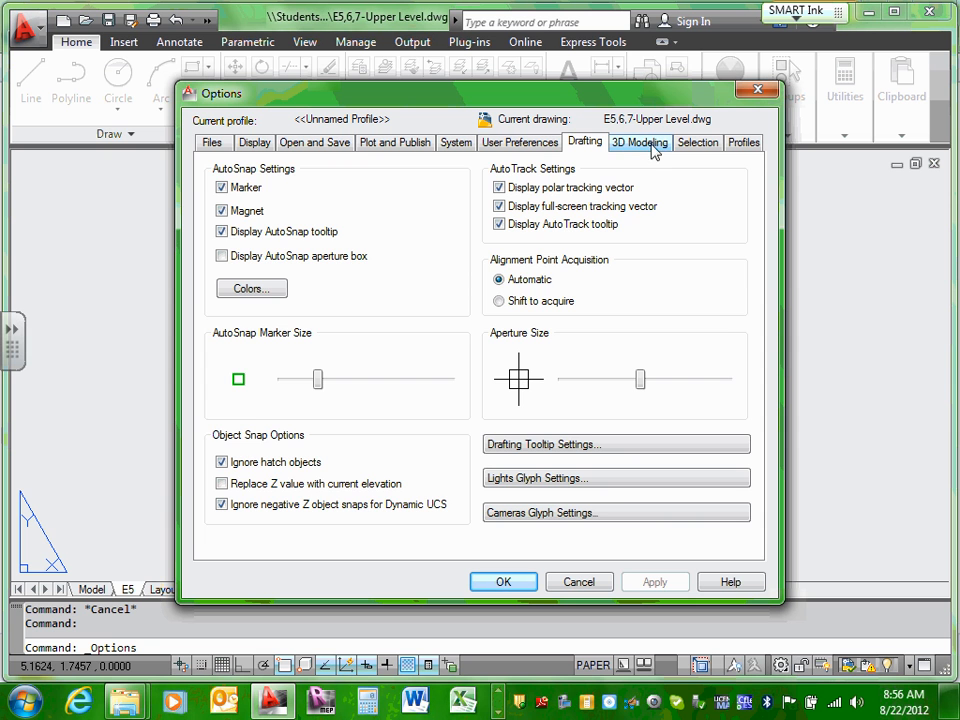
click(743, 146)
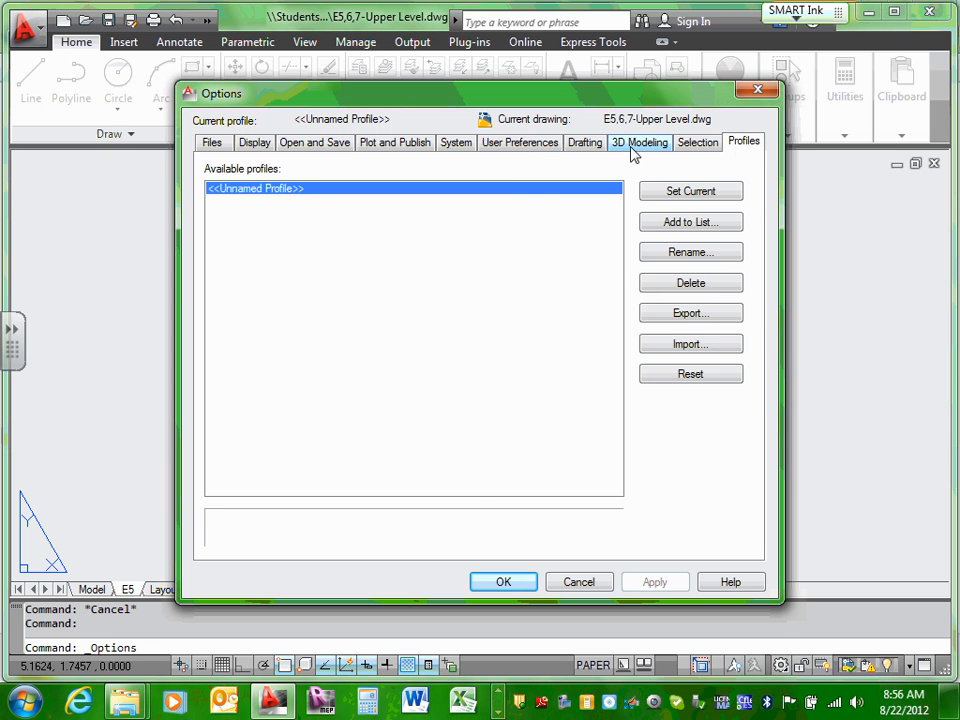
click(588, 147)
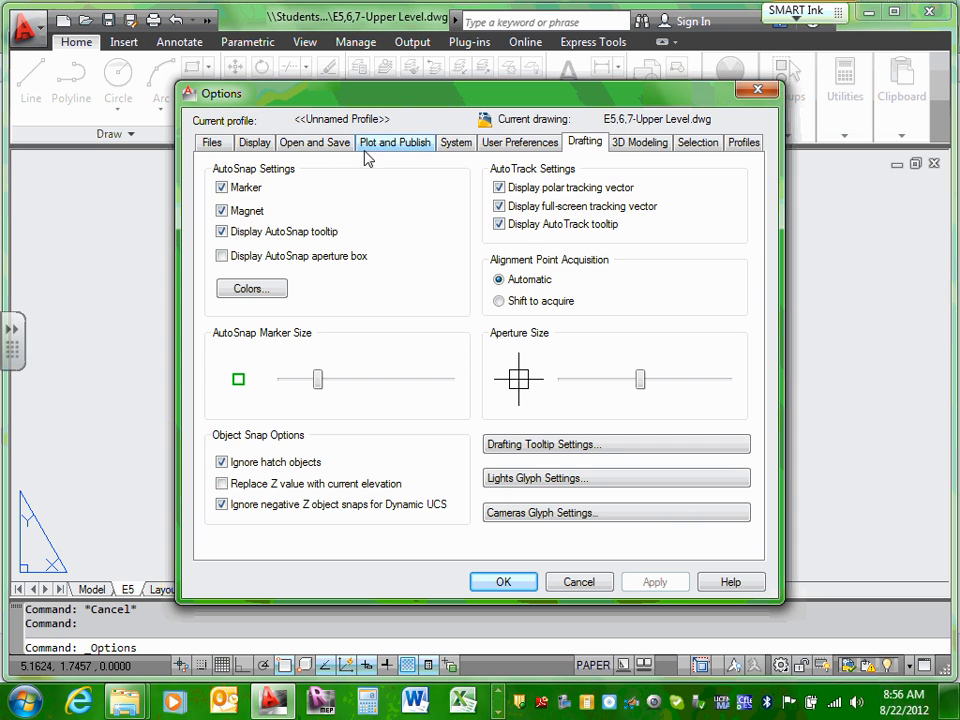
click(211, 145)
click(250, 145)
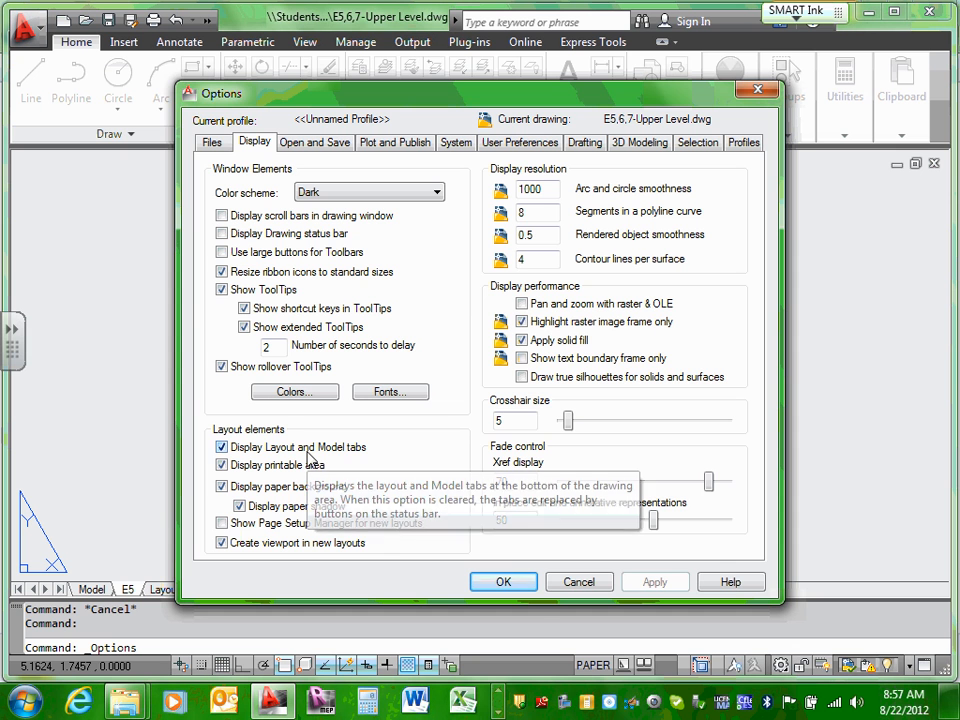
click(577, 582)
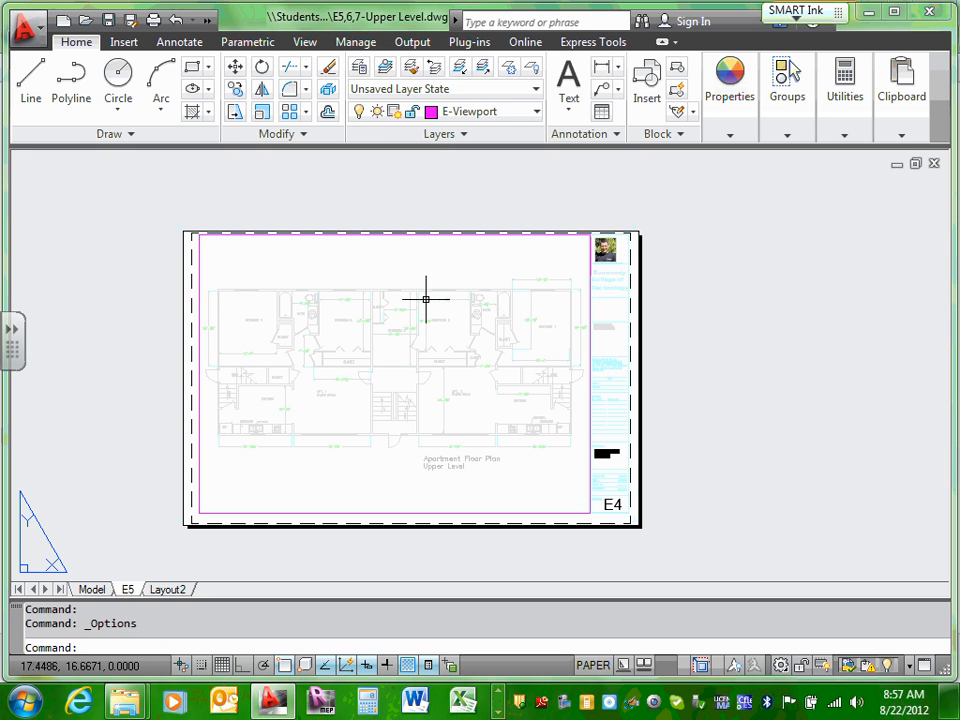
click(200, 278)
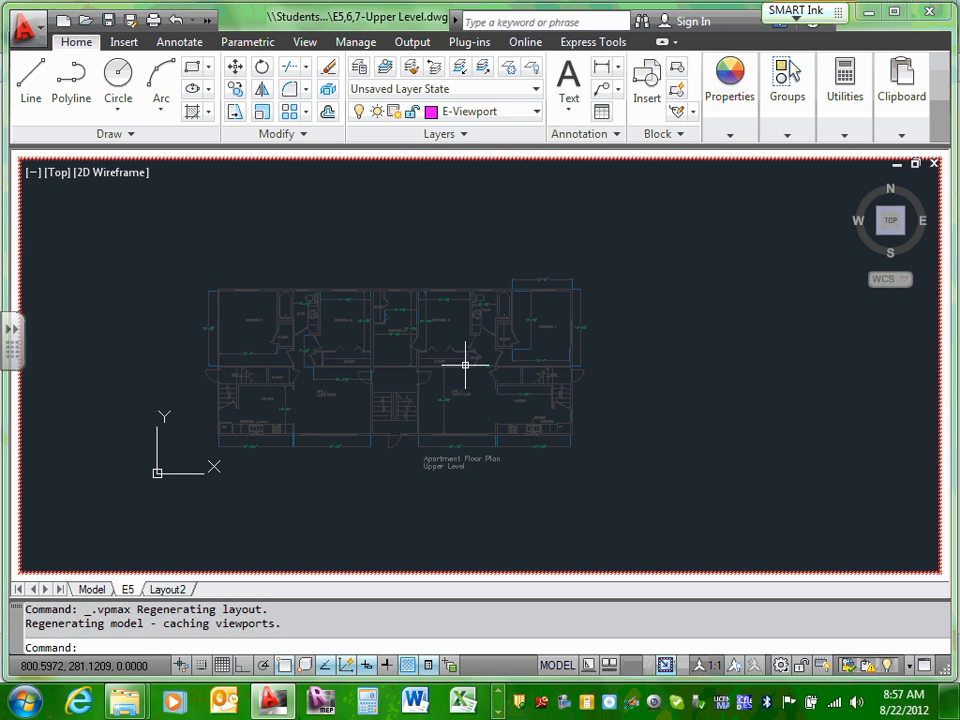
key(Escape)
key(Escape)
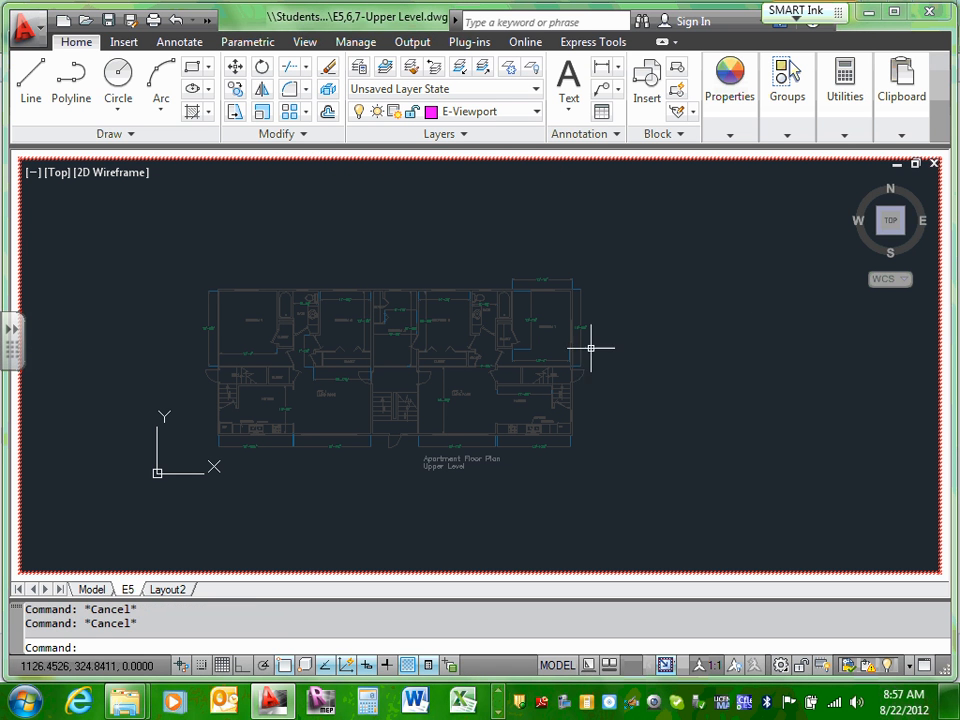
click(127, 590)
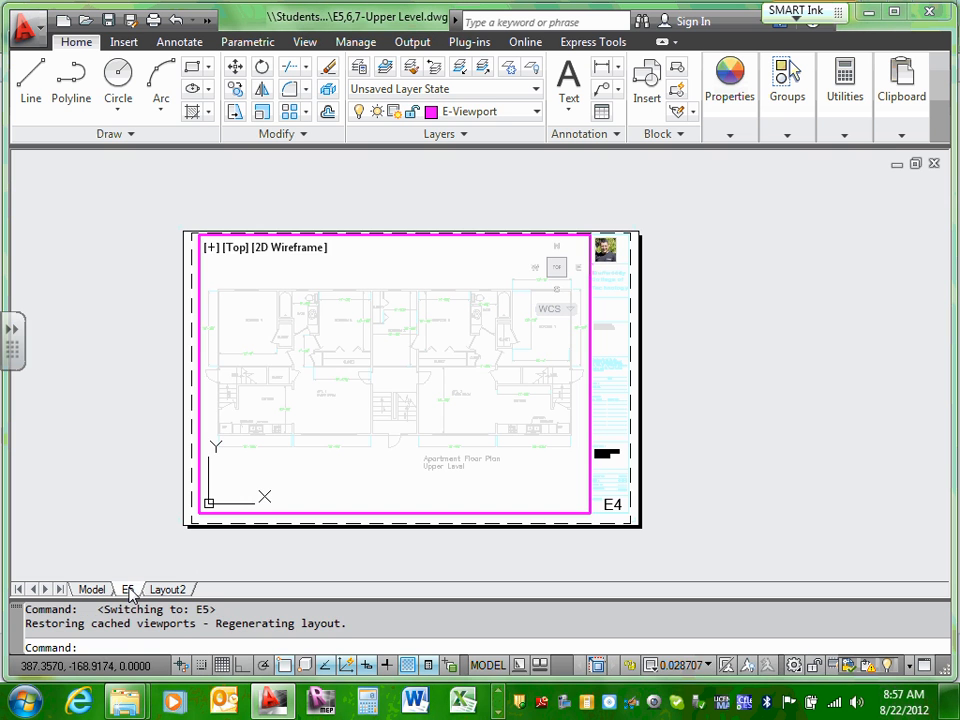
double_click(193, 324)
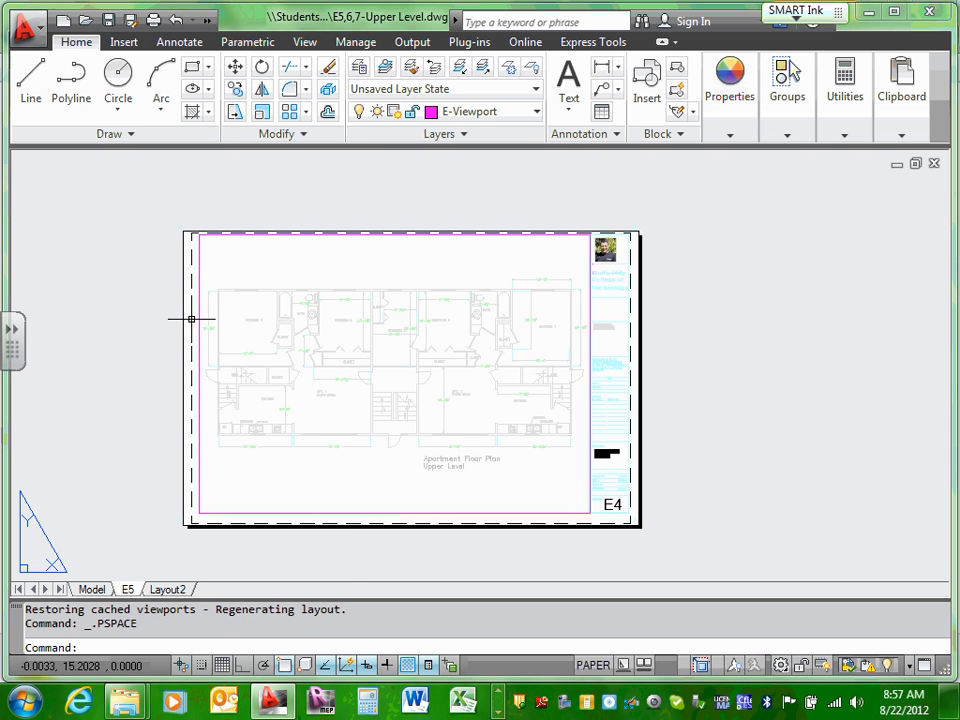
- Set the E5 viewport's standard scale to 1/8" = 1'-0" in its properties
click(199, 304)
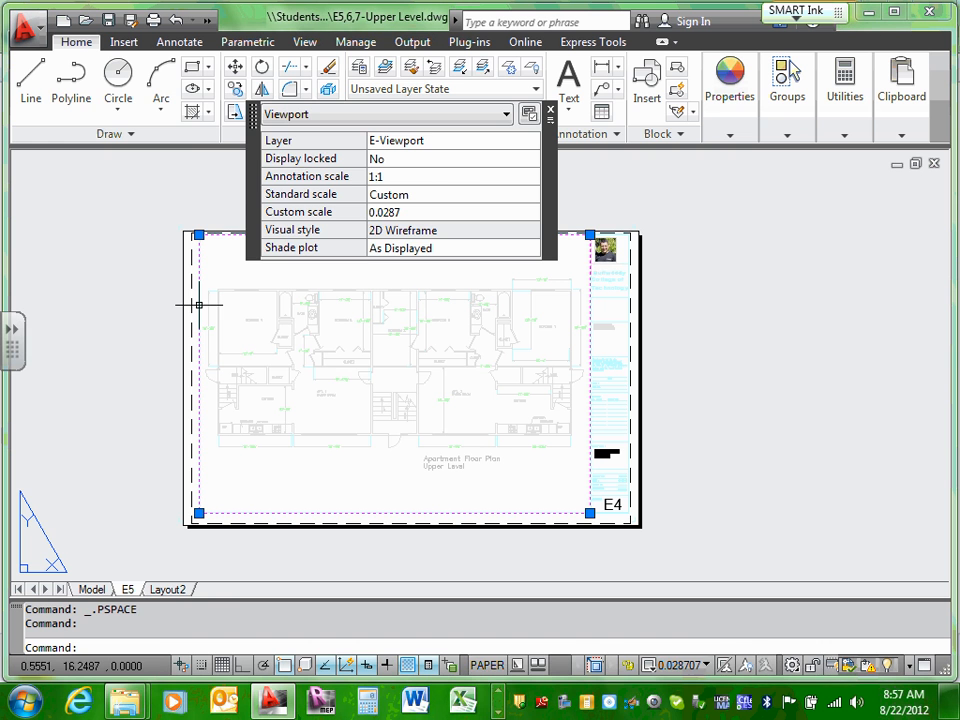
right_click(199, 304)
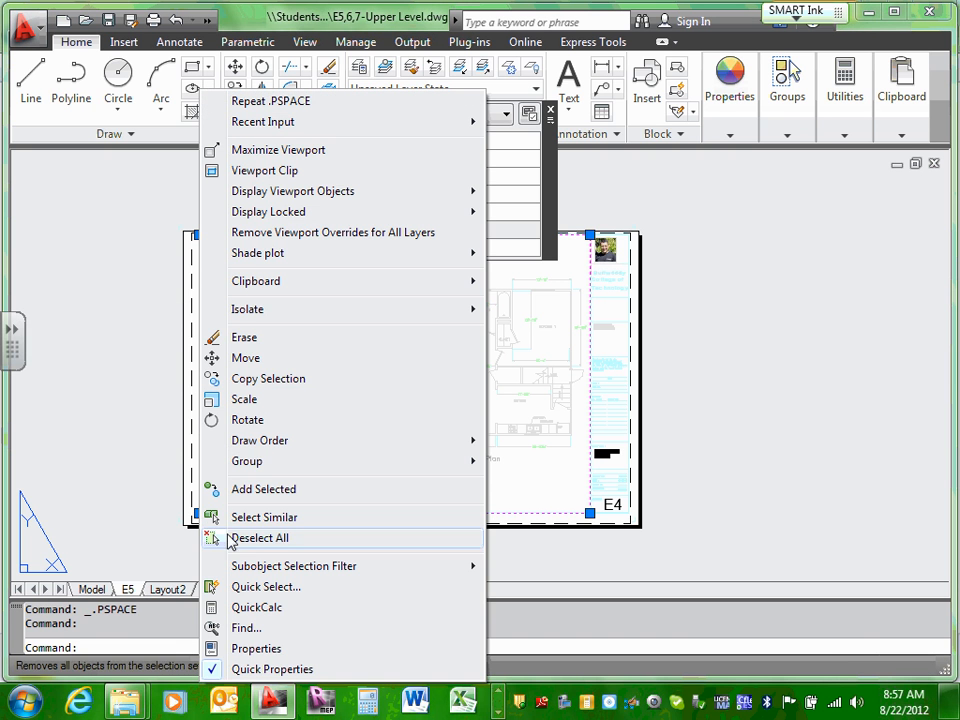
click(255, 648)
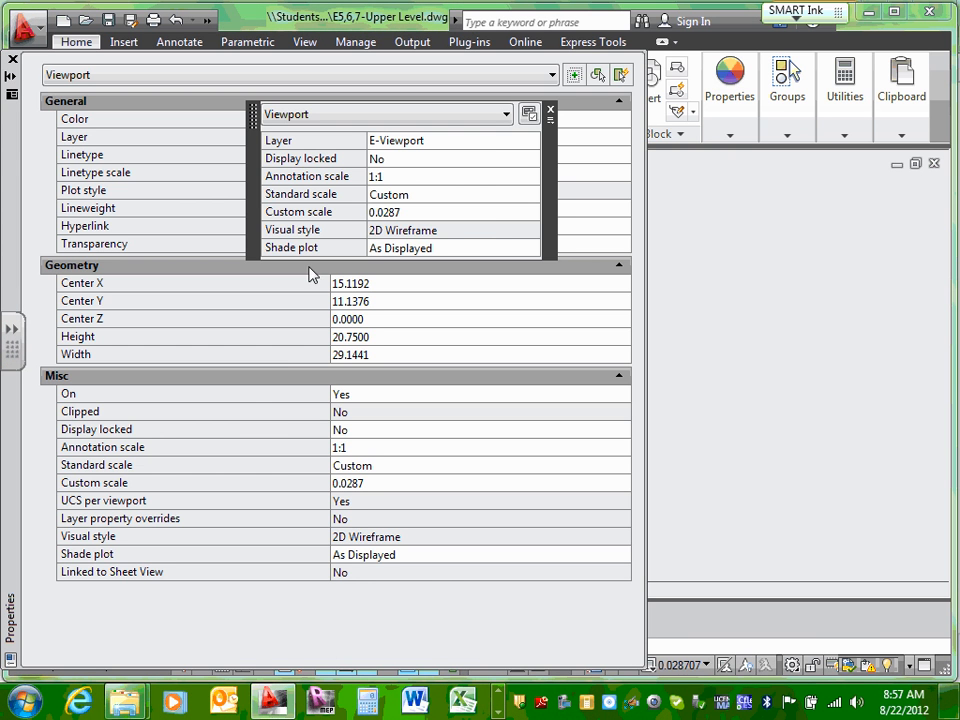
click(550, 110)
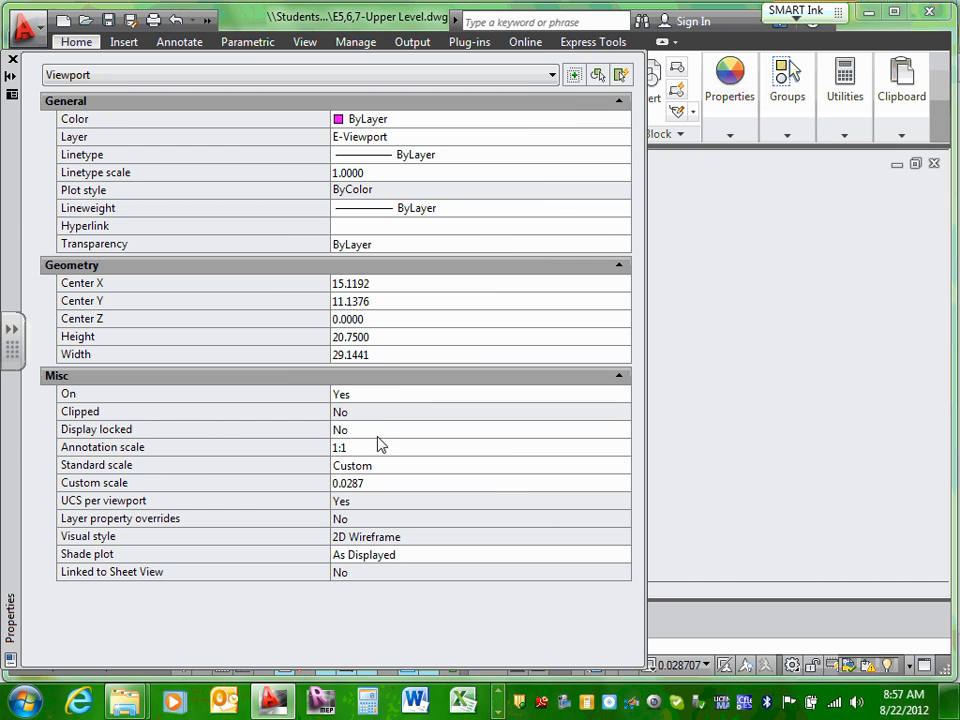
click(377, 465)
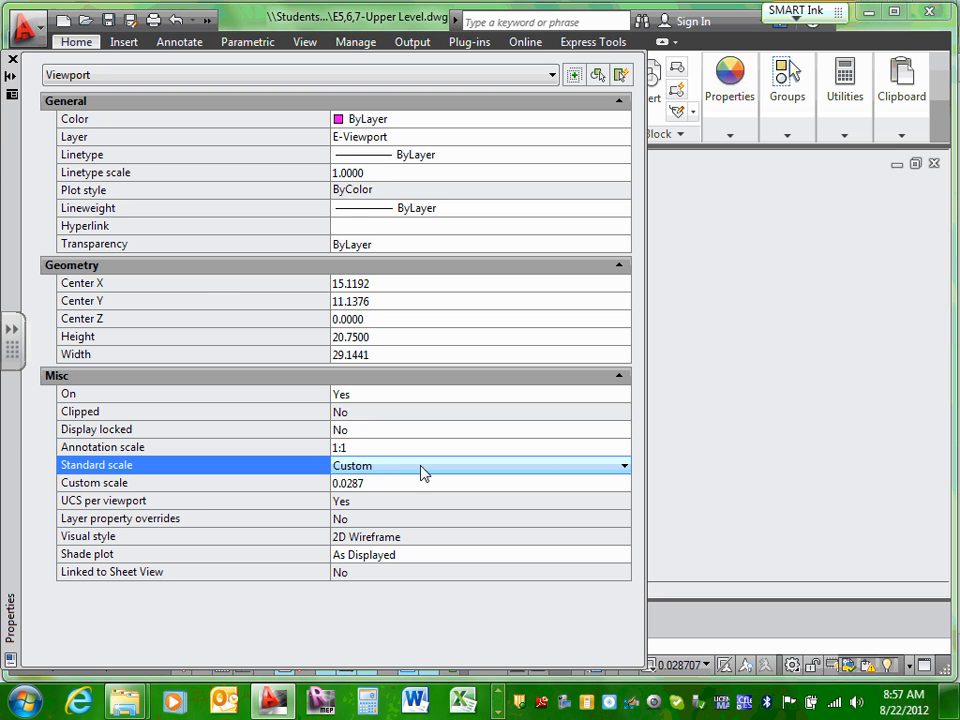
click(626, 467)
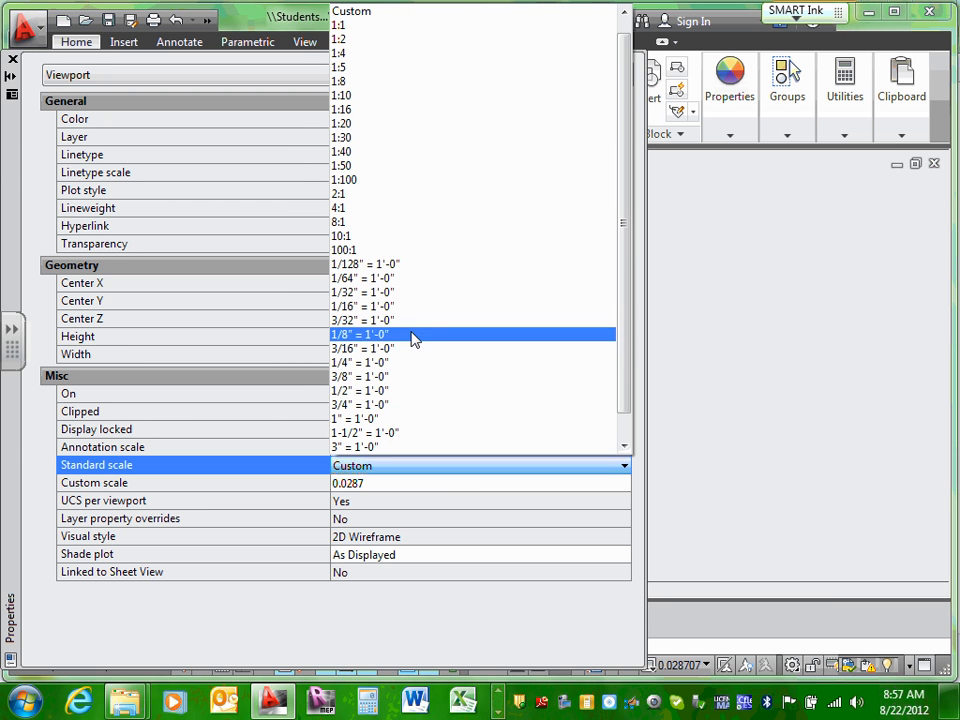
click(414, 335)
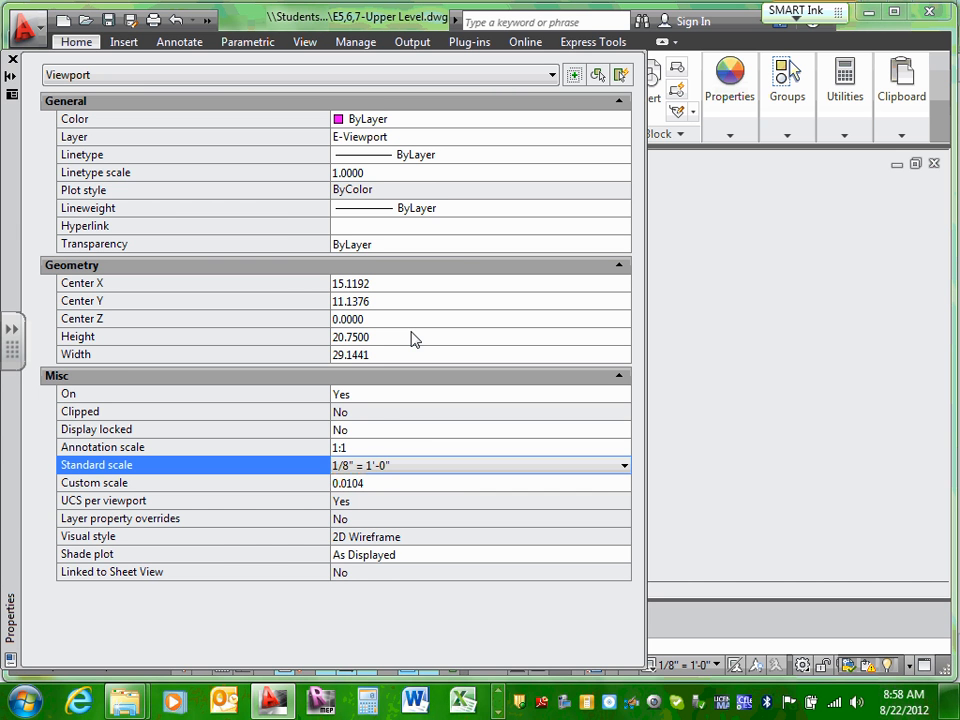
- Lock the E5 viewport's display and close its properties
click(379, 429)
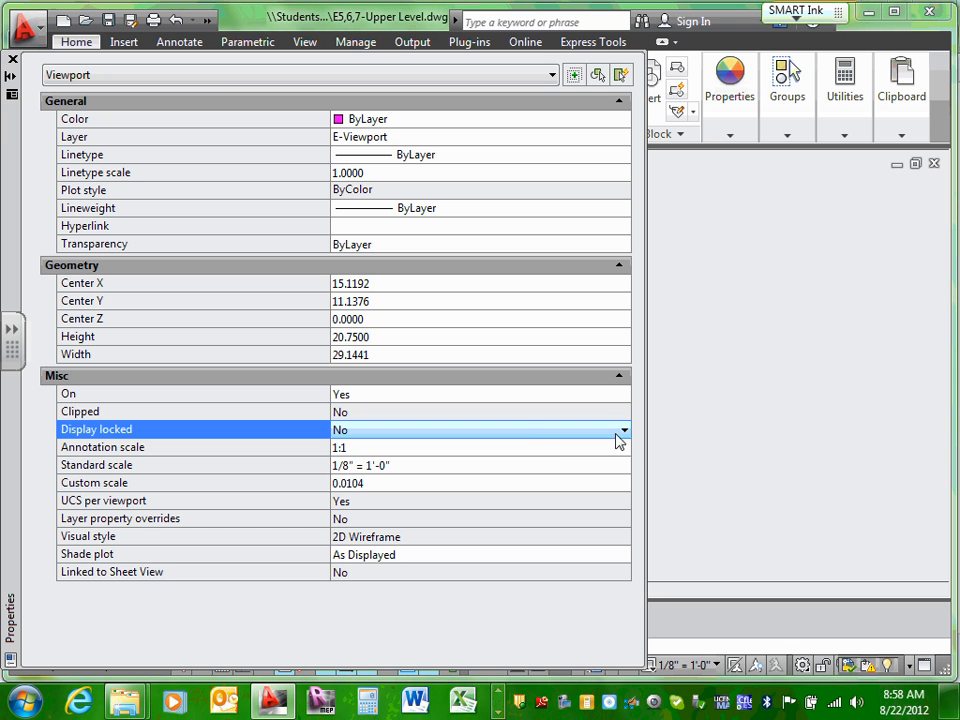
click(624, 430)
click(418, 448)
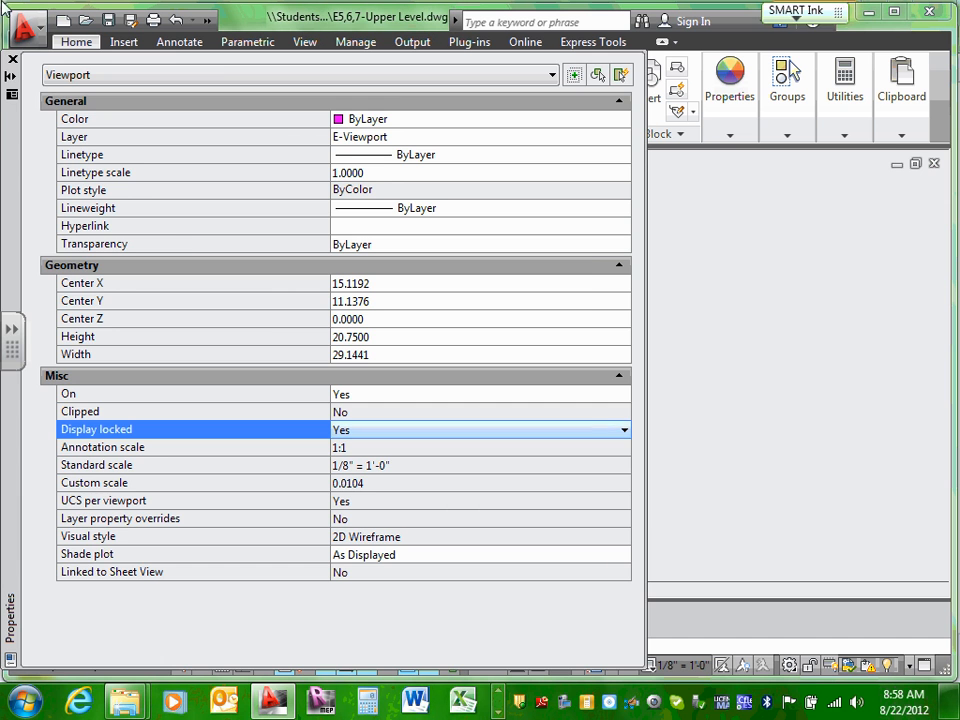
click(13, 60)
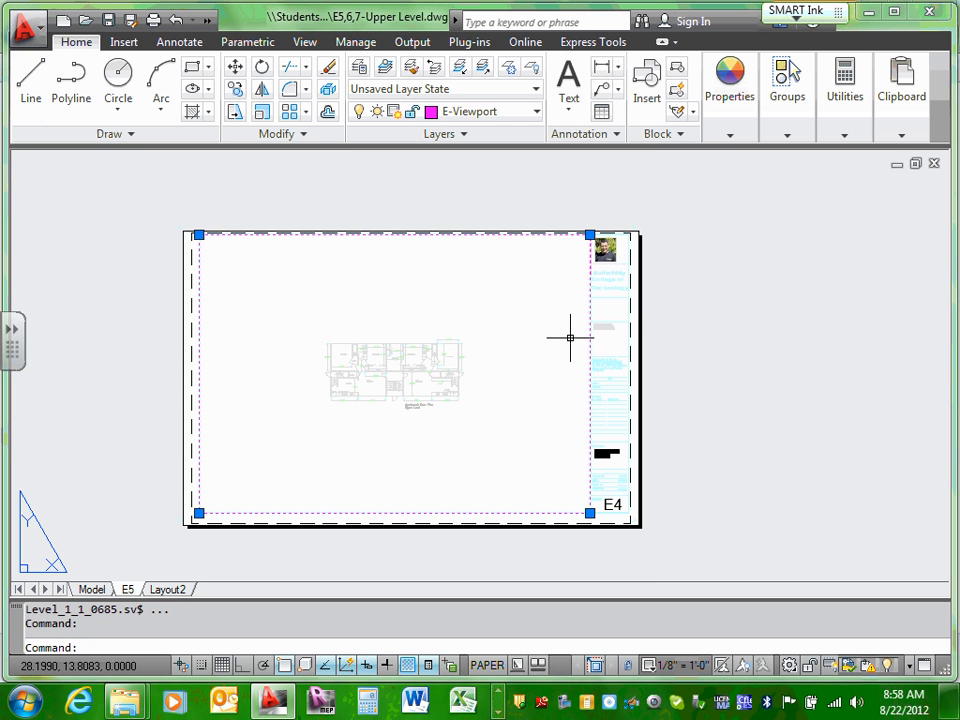
- Clear the viewport selection and examine how the floor plan fits within the E5 sheet
key(Escape)
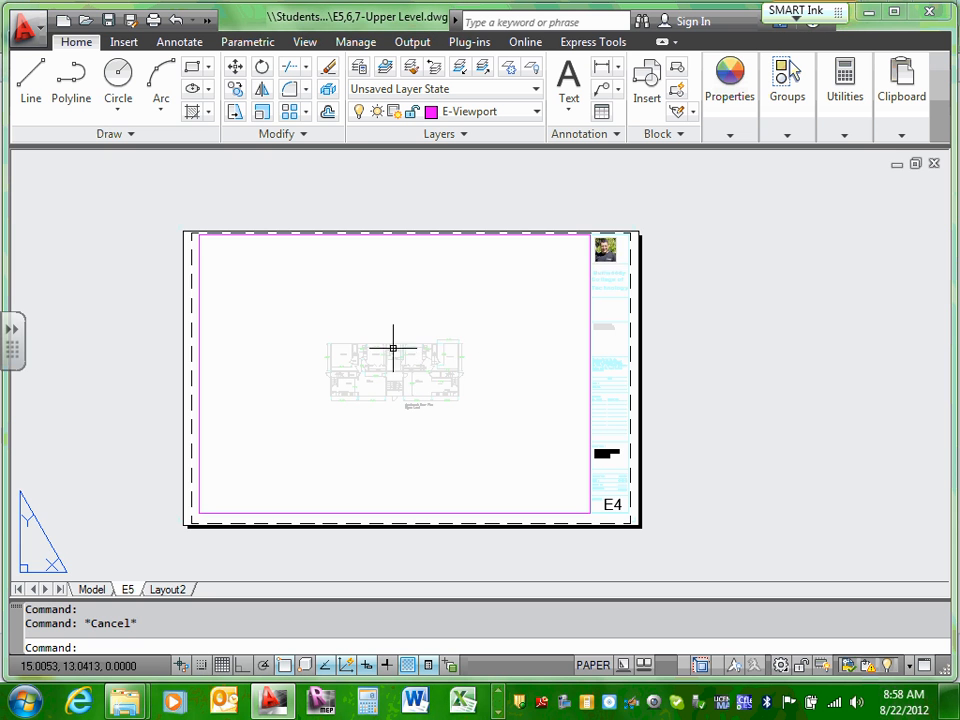
scroll(398, 362, up, 5)
scroll(401, 366, down, 10)
scroll(405, 372, up, 5)
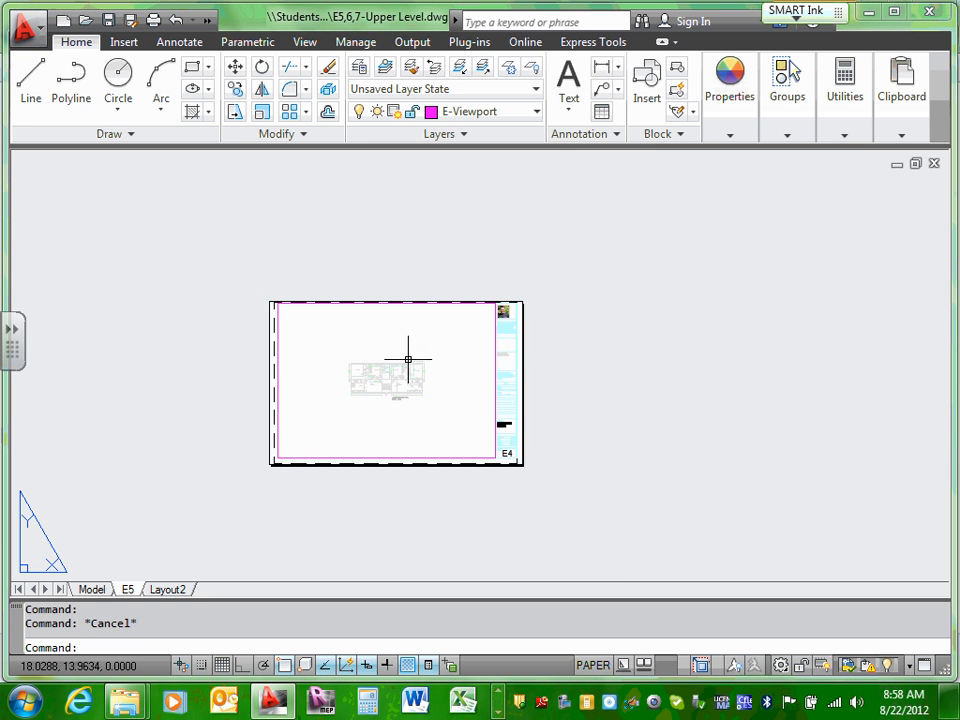
scroll(446, 388, down, 3)
scroll(447, 388, up, 4)
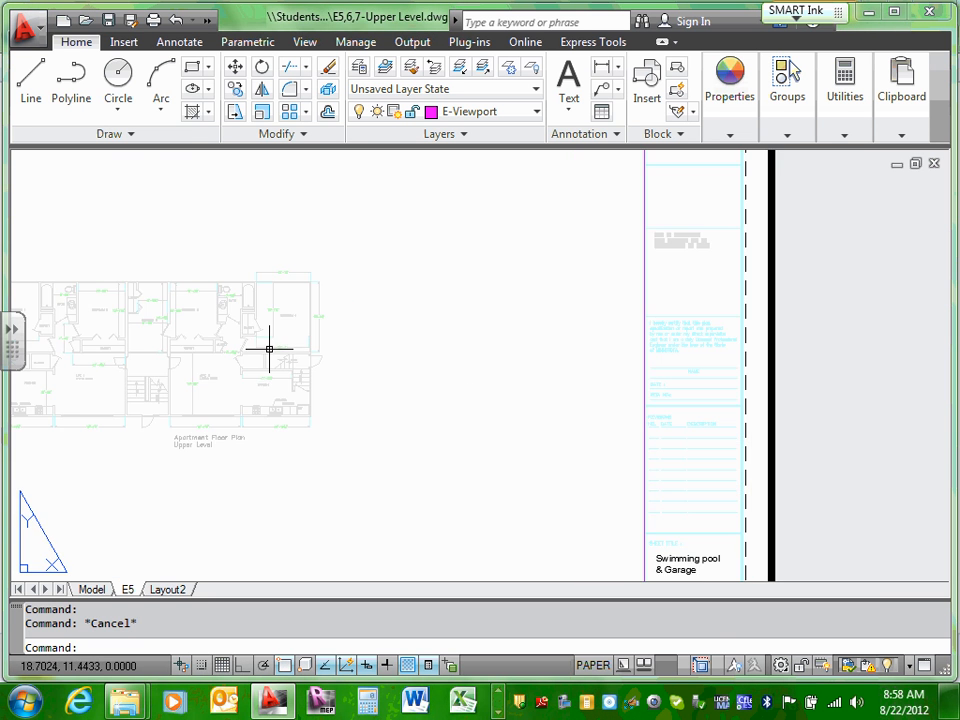
scroll(189, 326, down, 6)
scroll(189, 326, up, 5)
scroll(226, 337, down, 7)
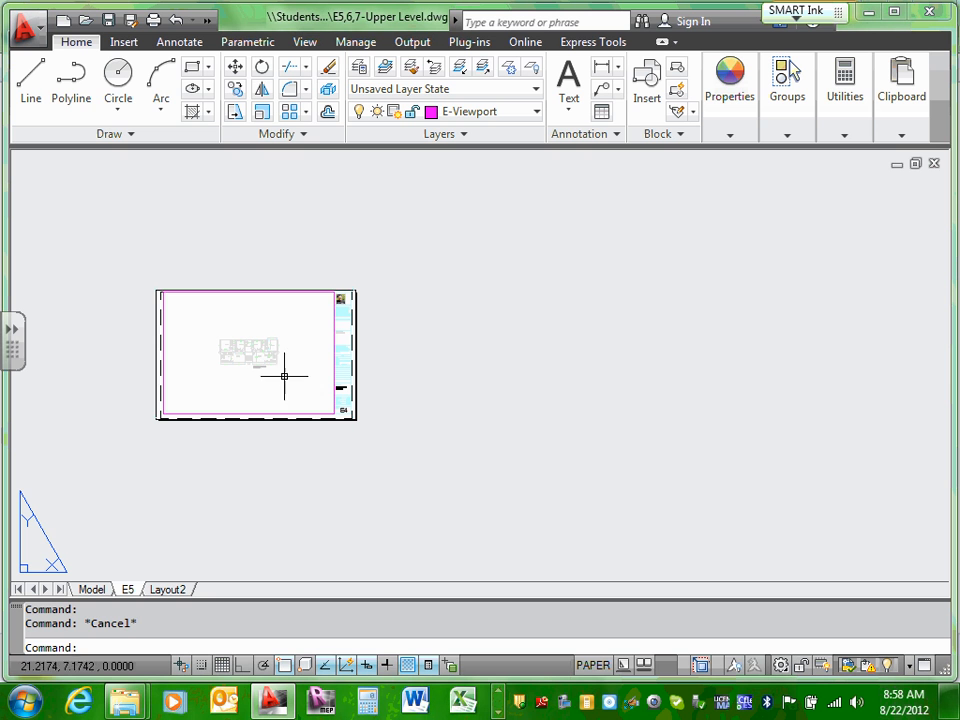
- Open the E5 viewport's full properties and unlock its display
click(241, 413)
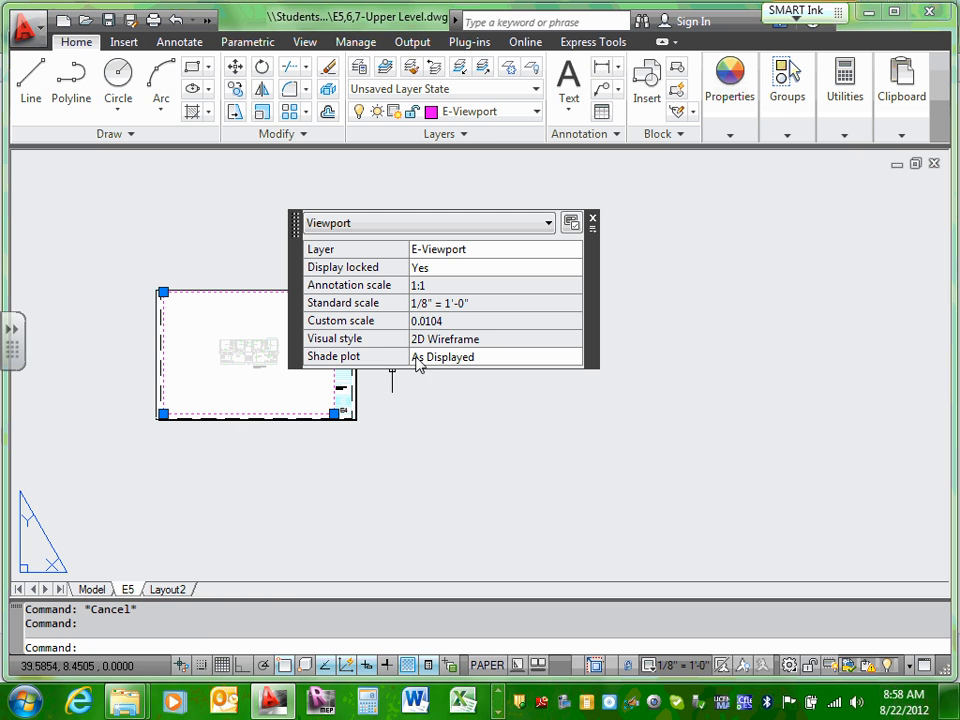
right_click(201, 413)
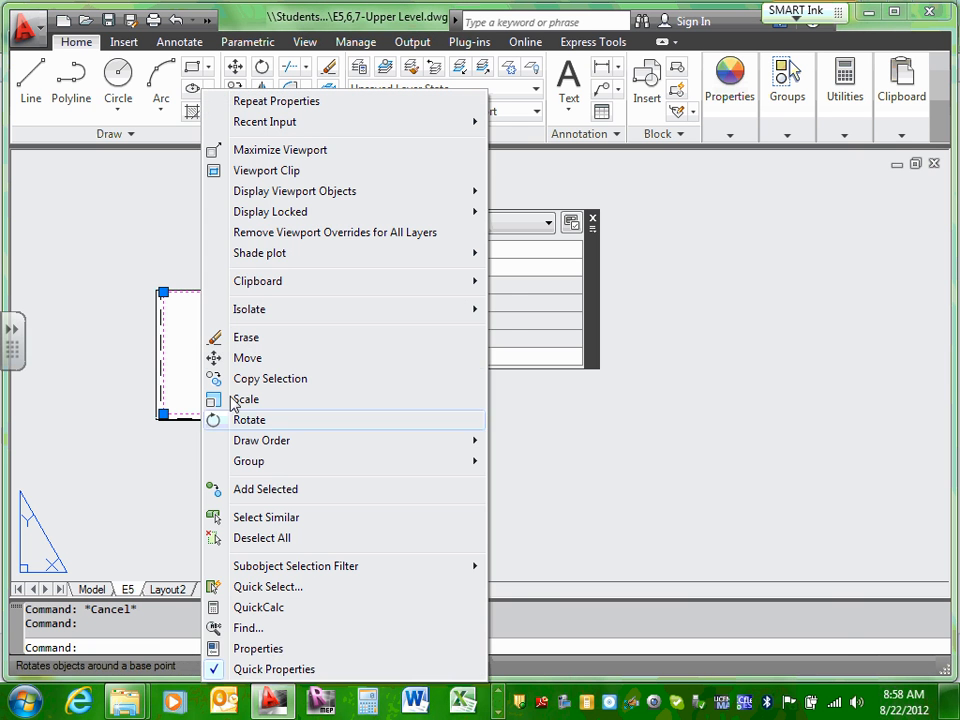
click(276, 648)
click(592, 218)
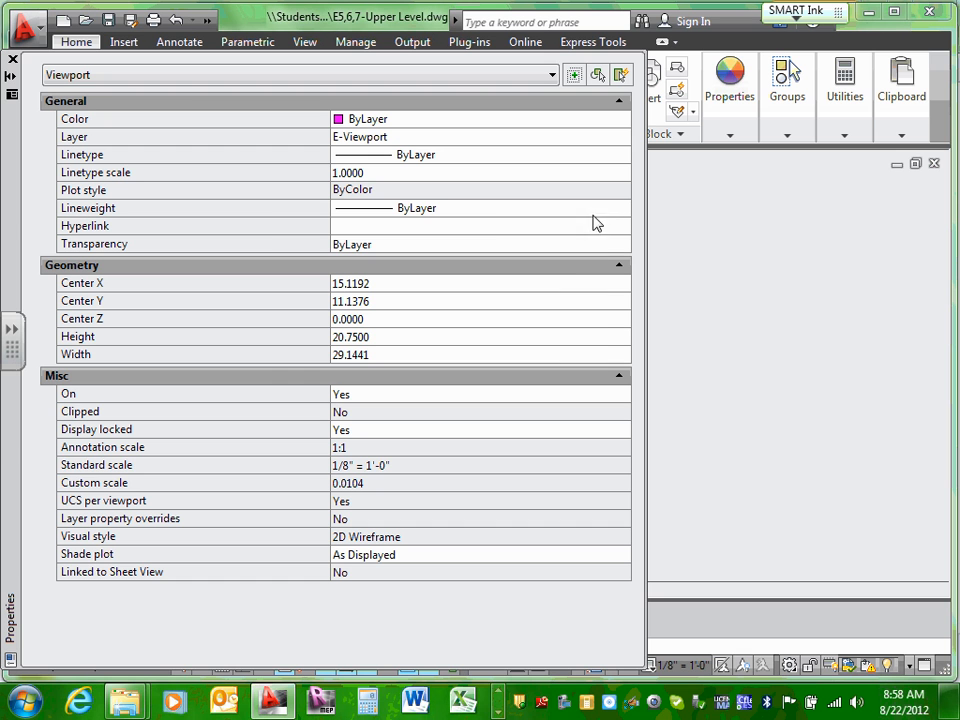
click(405, 473)
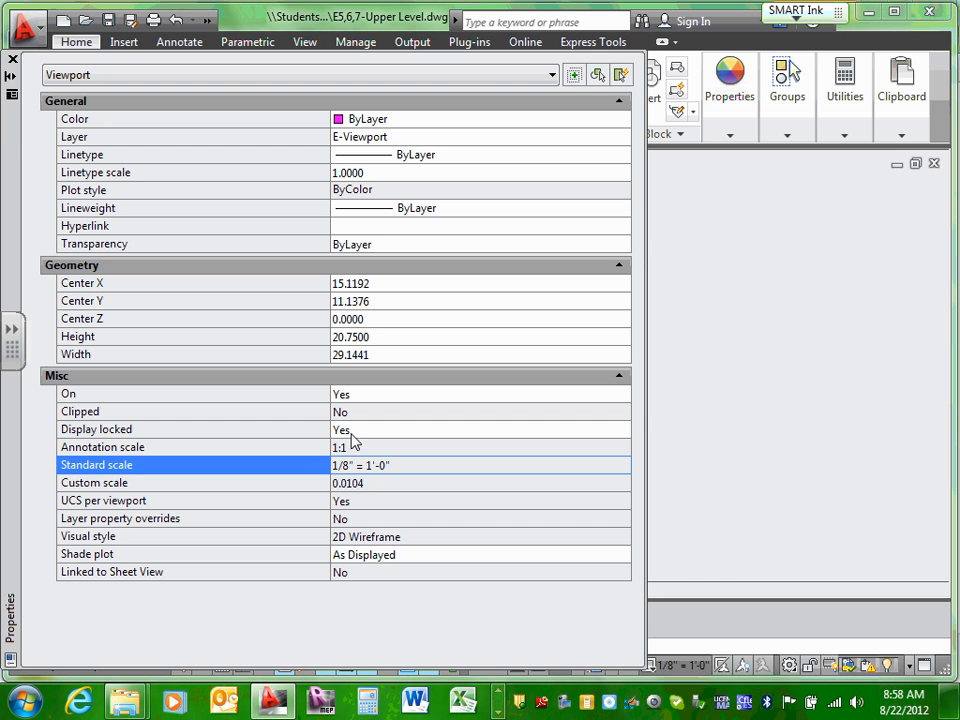
click(356, 431)
click(623, 430)
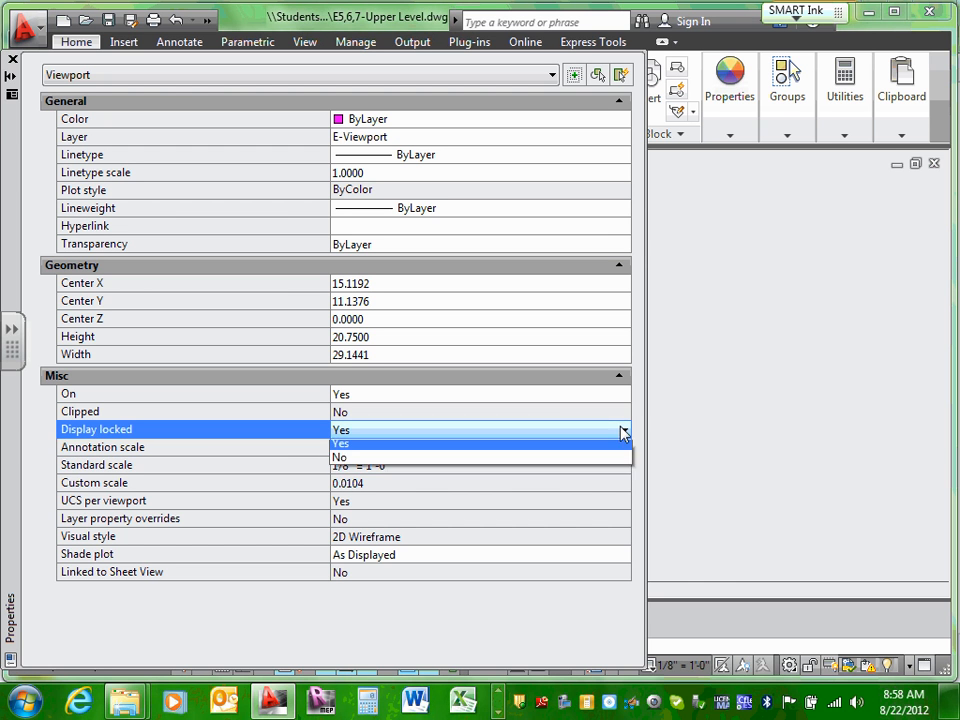
click(360, 464)
- Set the E5 viewport's standard scale to 1/4" = 1'-0"
click(378, 465)
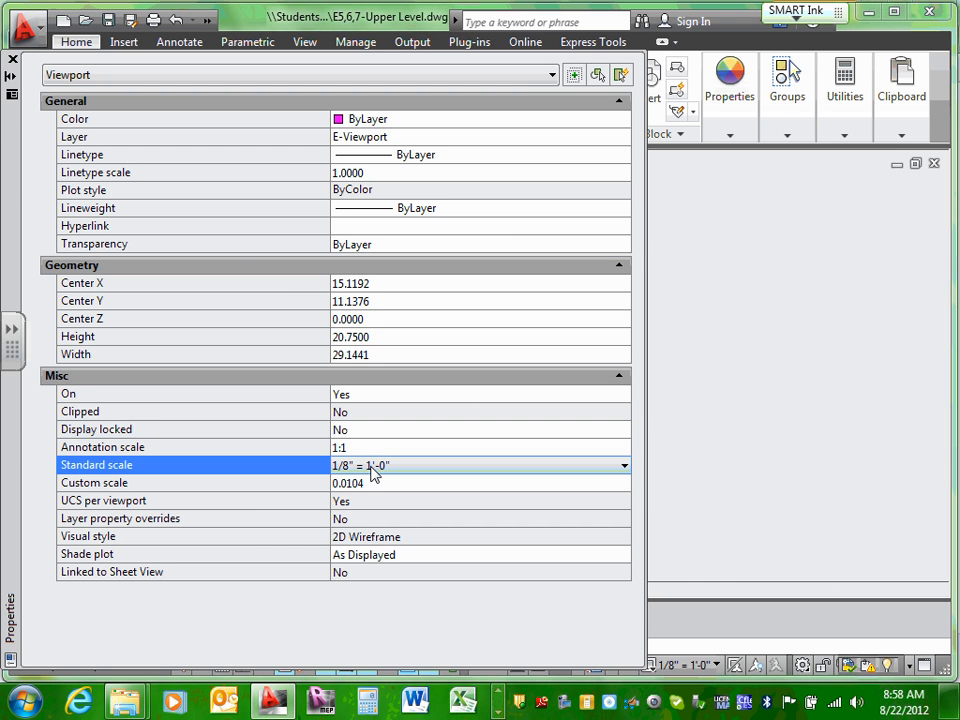
click(624, 466)
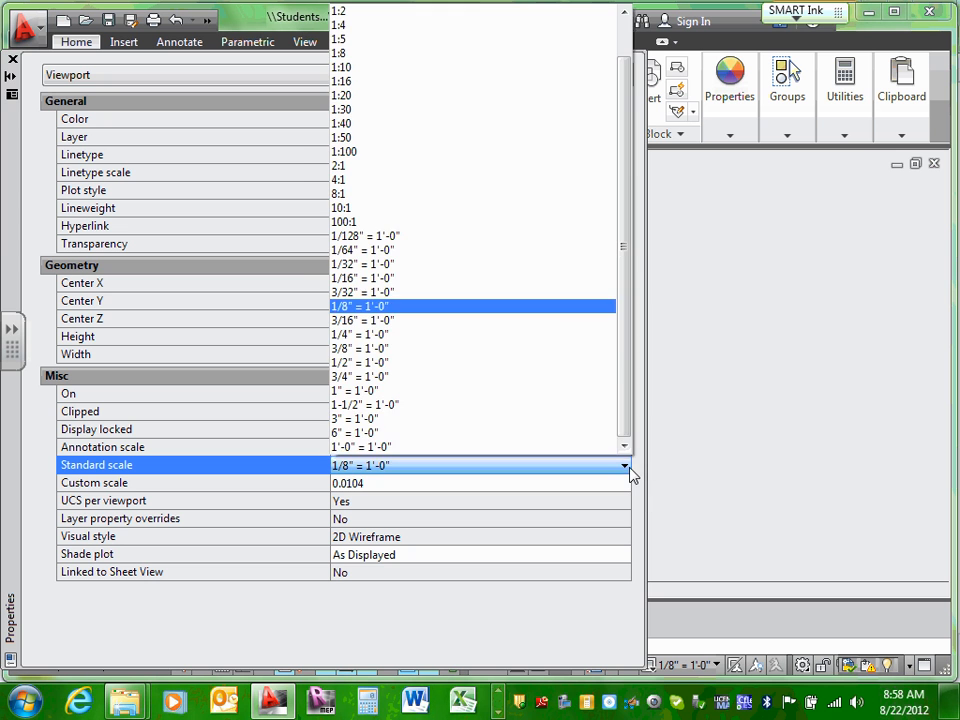
click(469, 336)
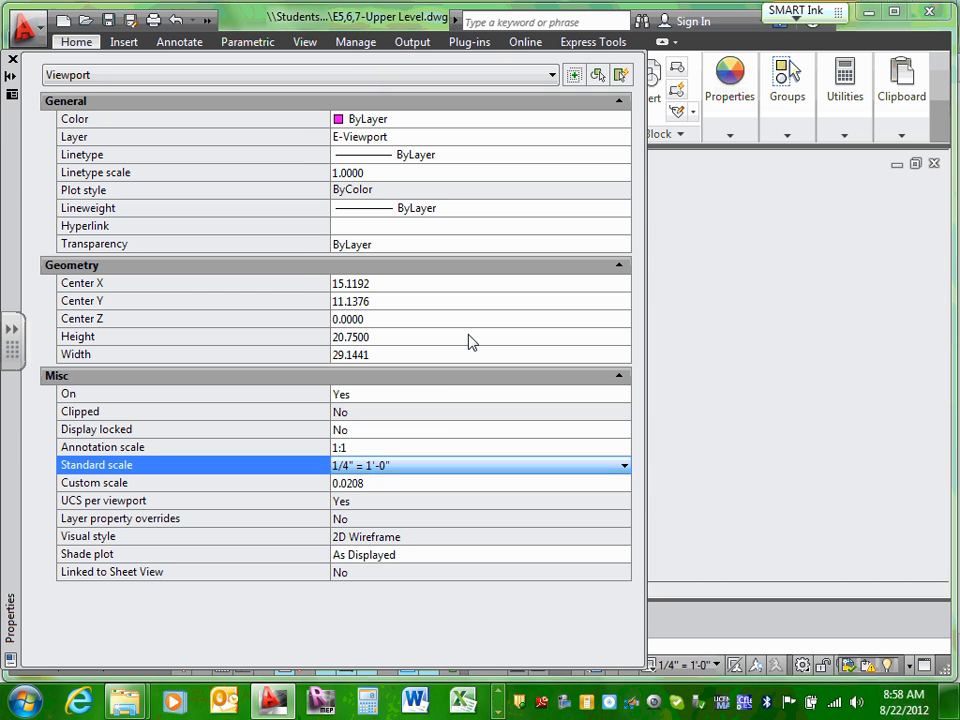
- Lock the E5 viewport's display again, close its properties and clear the selection
click(437, 431)
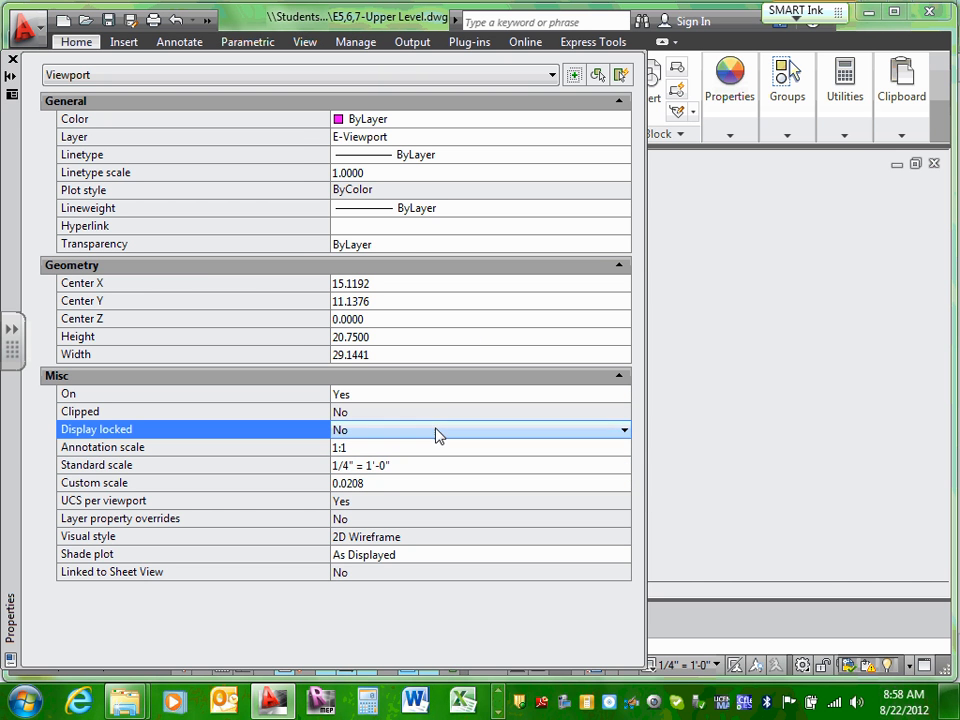
click(628, 432)
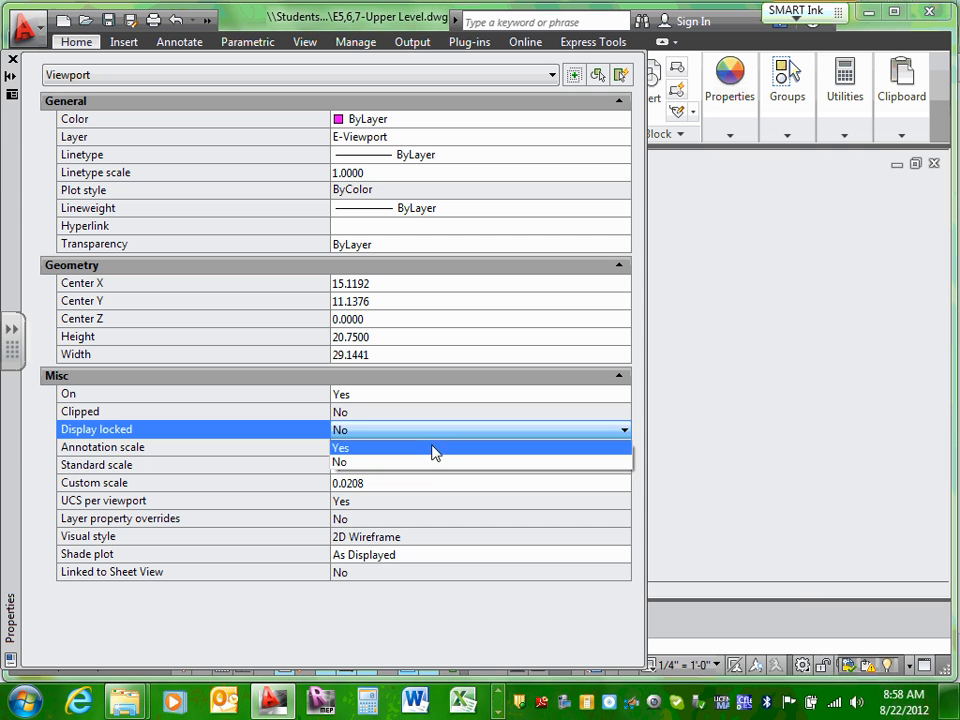
click(432, 447)
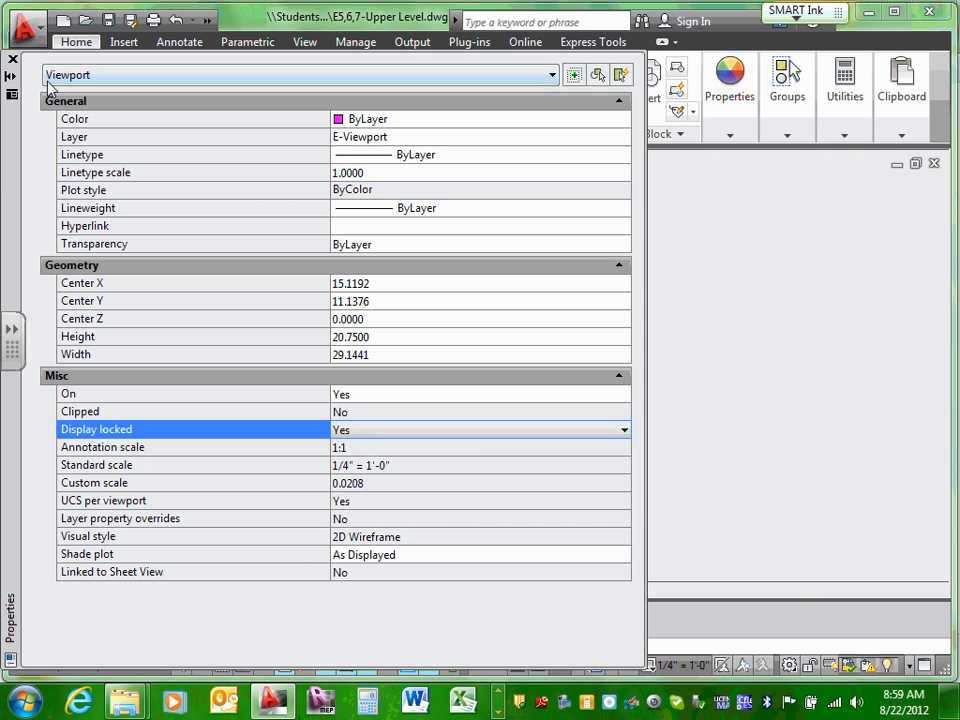
click(13, 61)
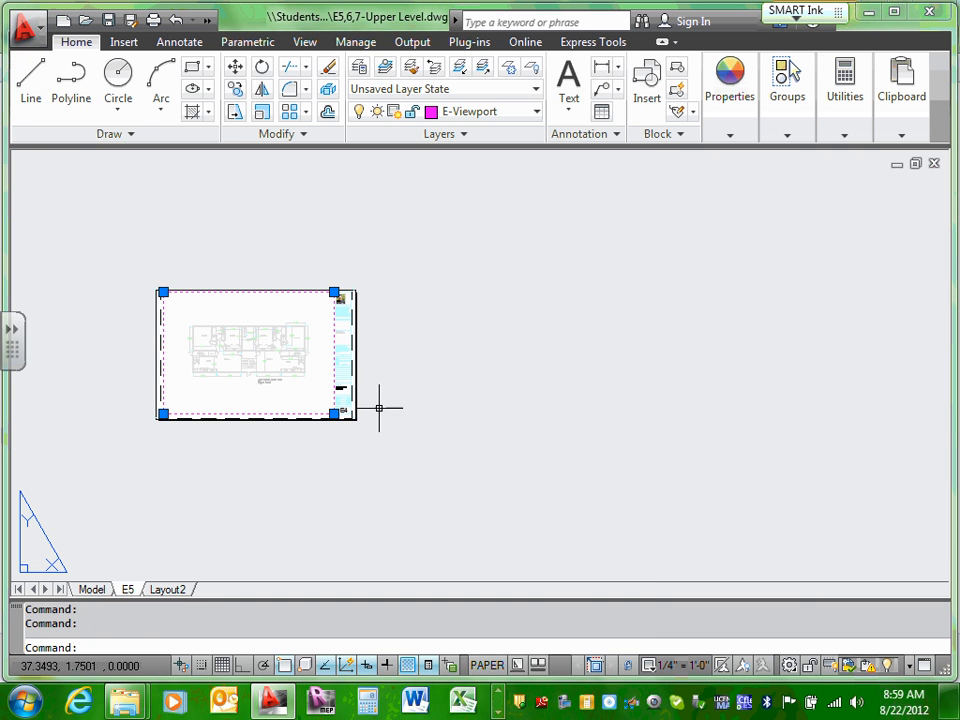
key(Escape)
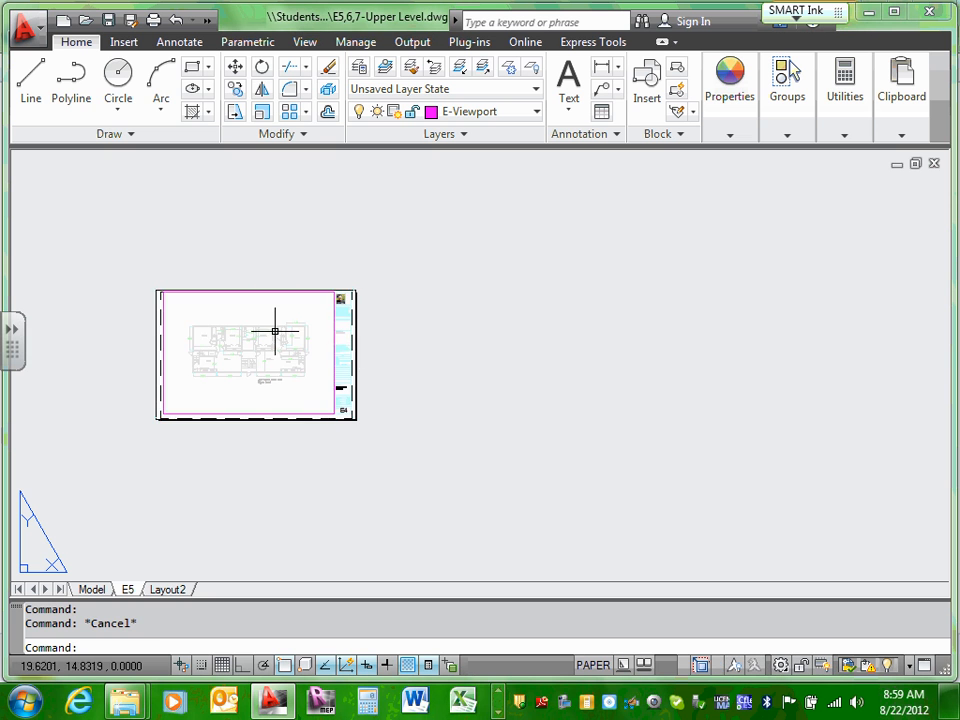
- Create a copy of the E5 layout at the end of the layout order
scroll(274, 328, up, 3)
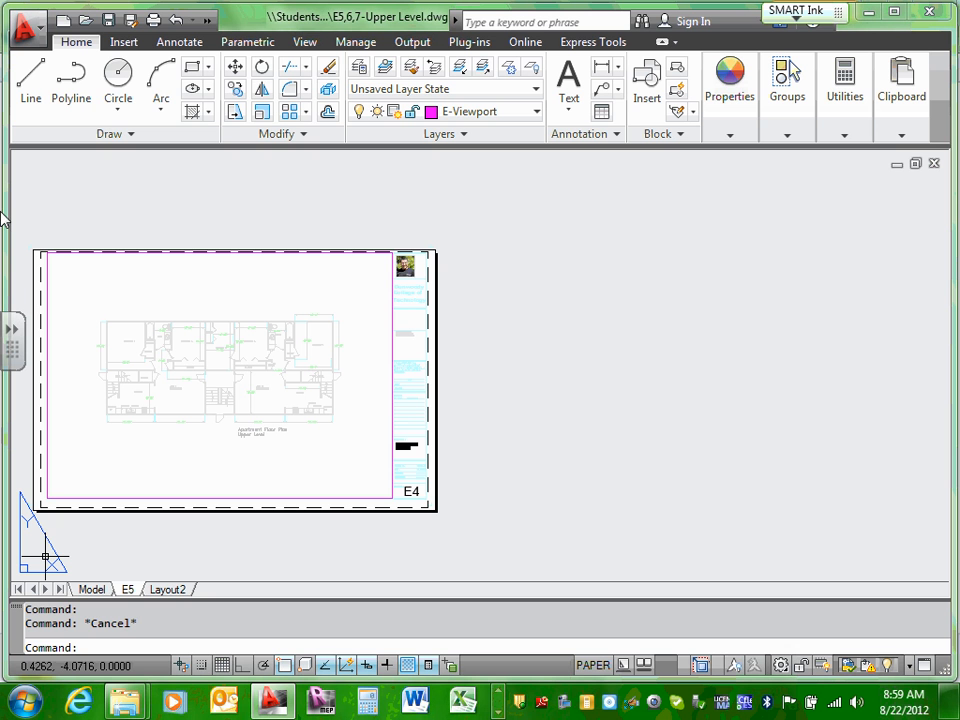
right_click(132, 592)
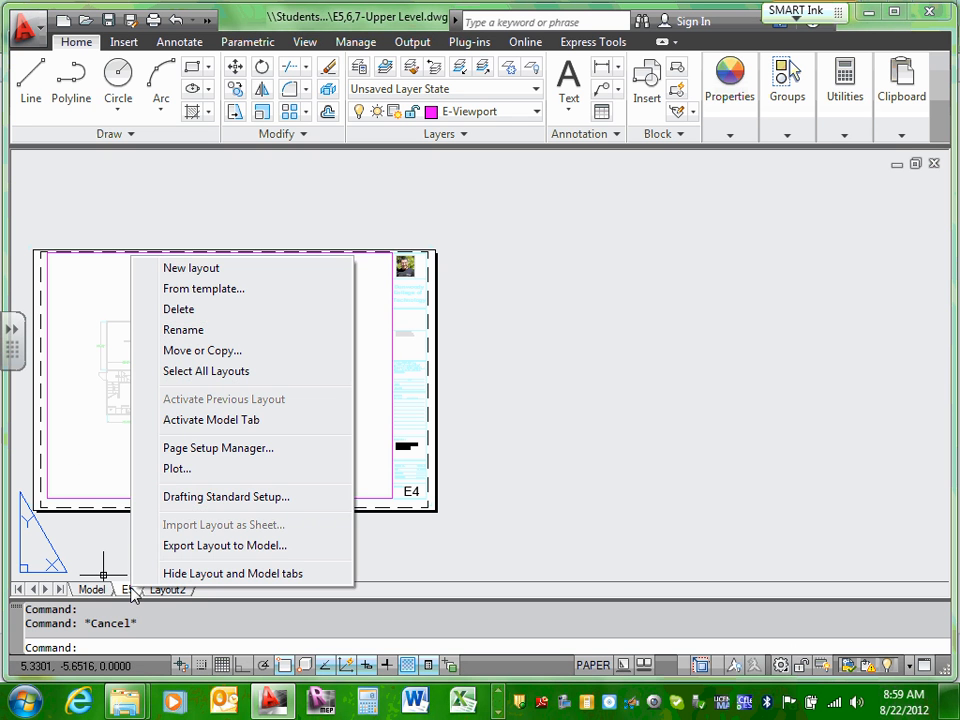
click(235, 356)
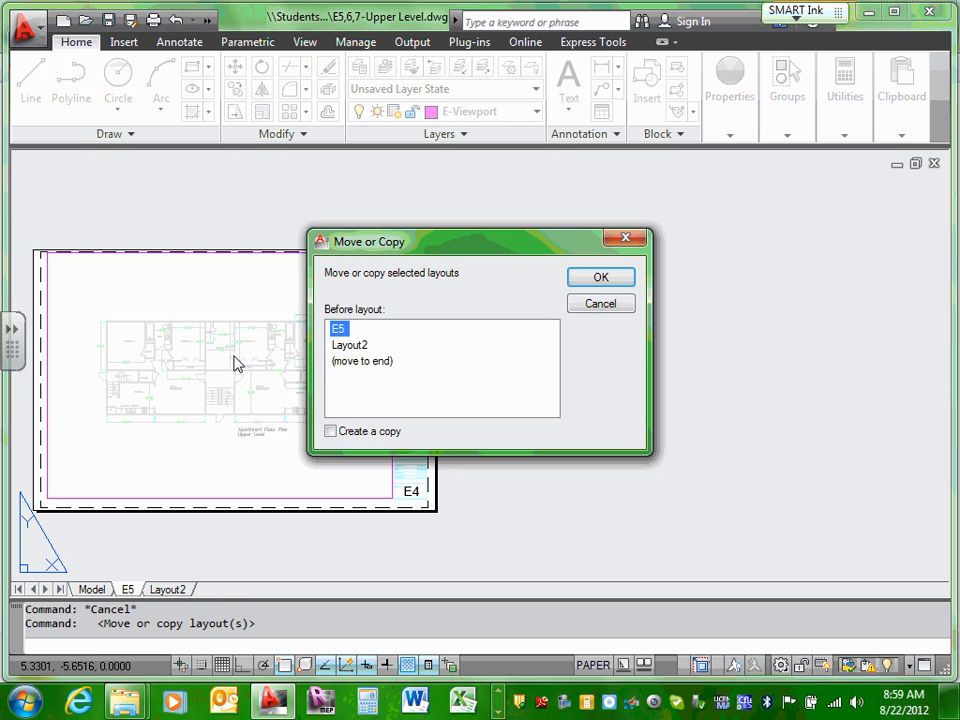
click(362, 362)
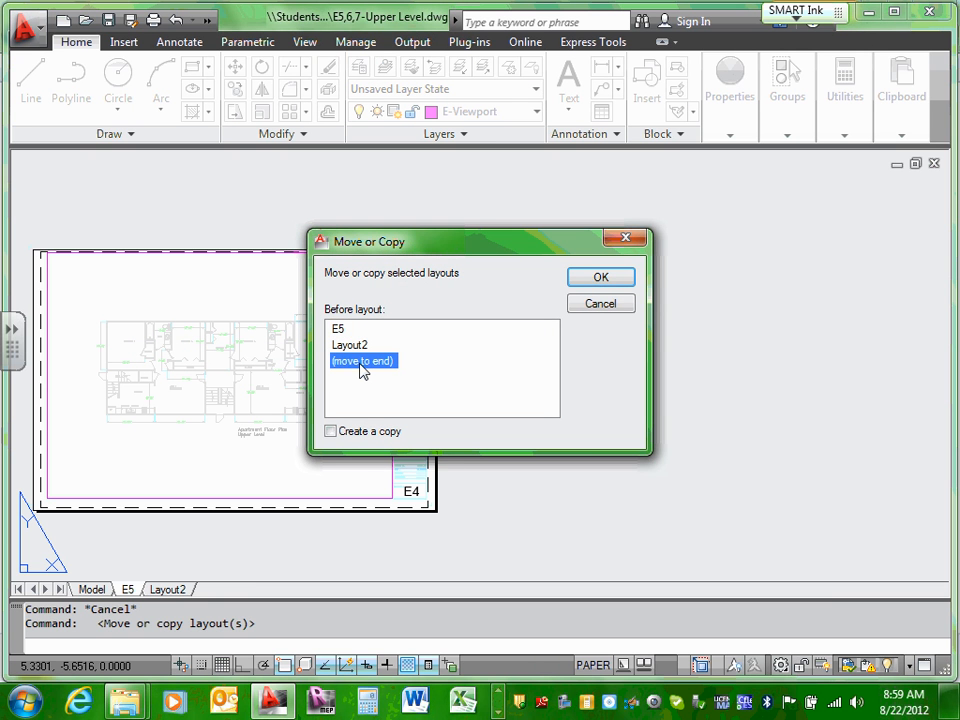
click(331, 431)
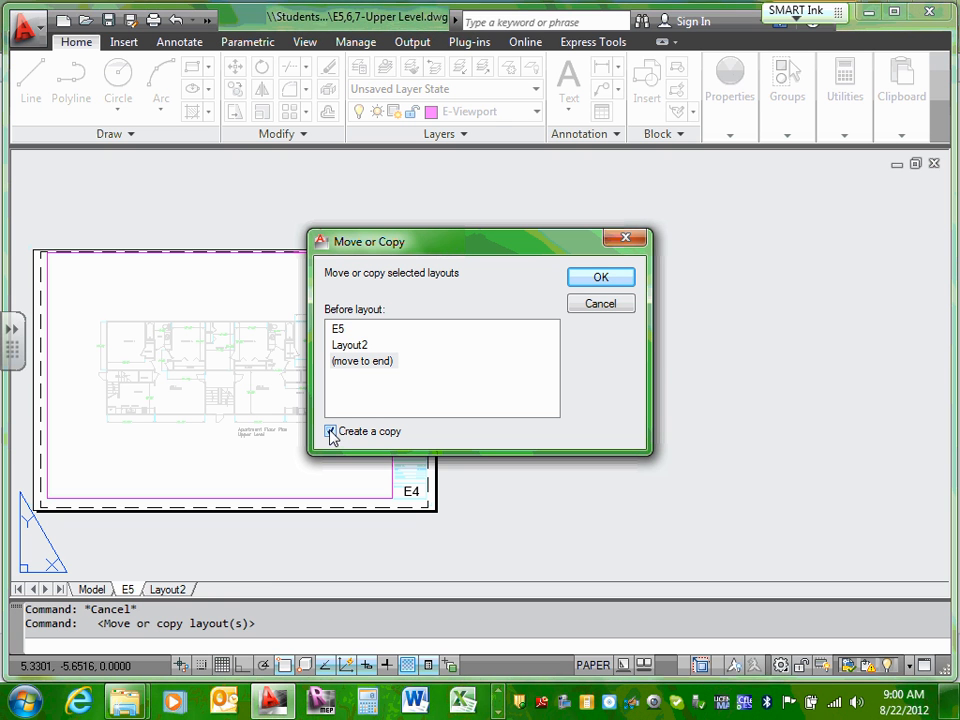
click(601, 277)
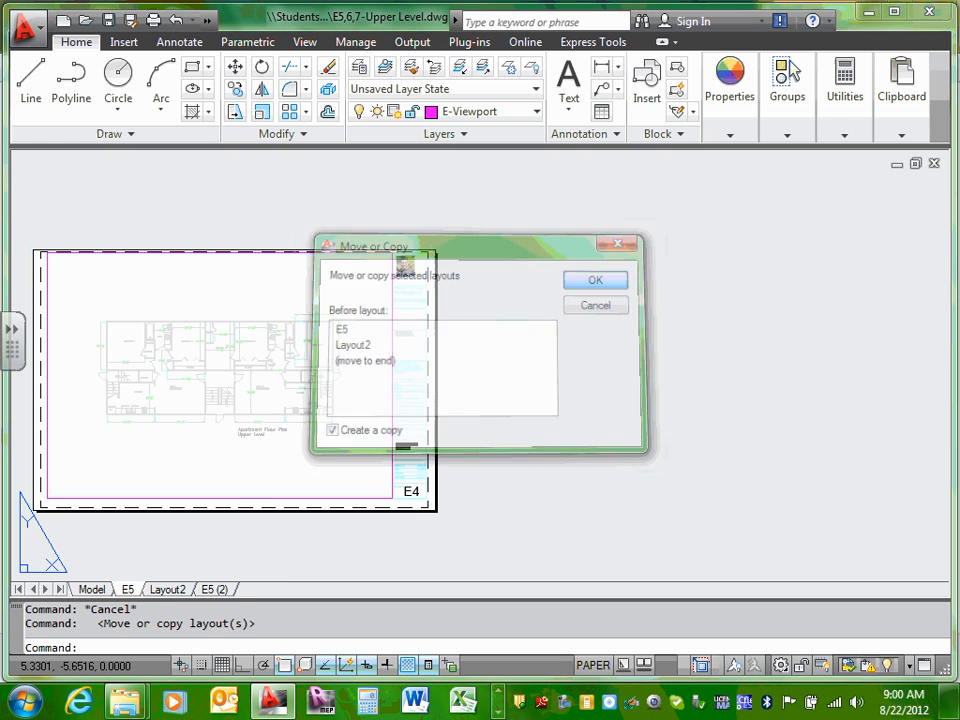
- Switch to the copied layout E5 (2) and rename it as E6)
click(211, 590)
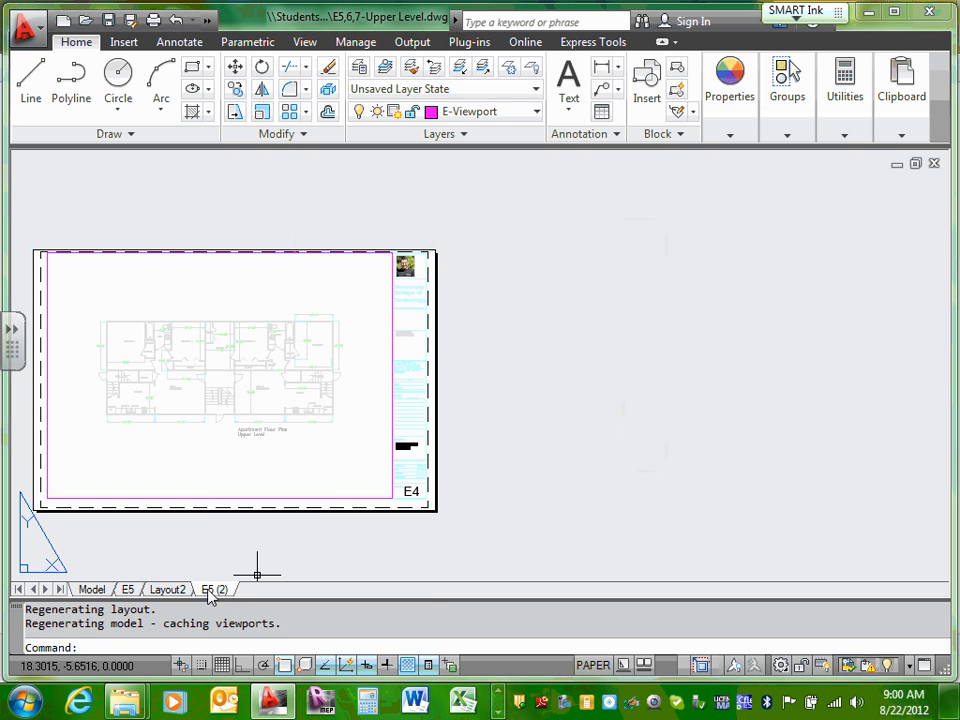
right_click(208, 589)
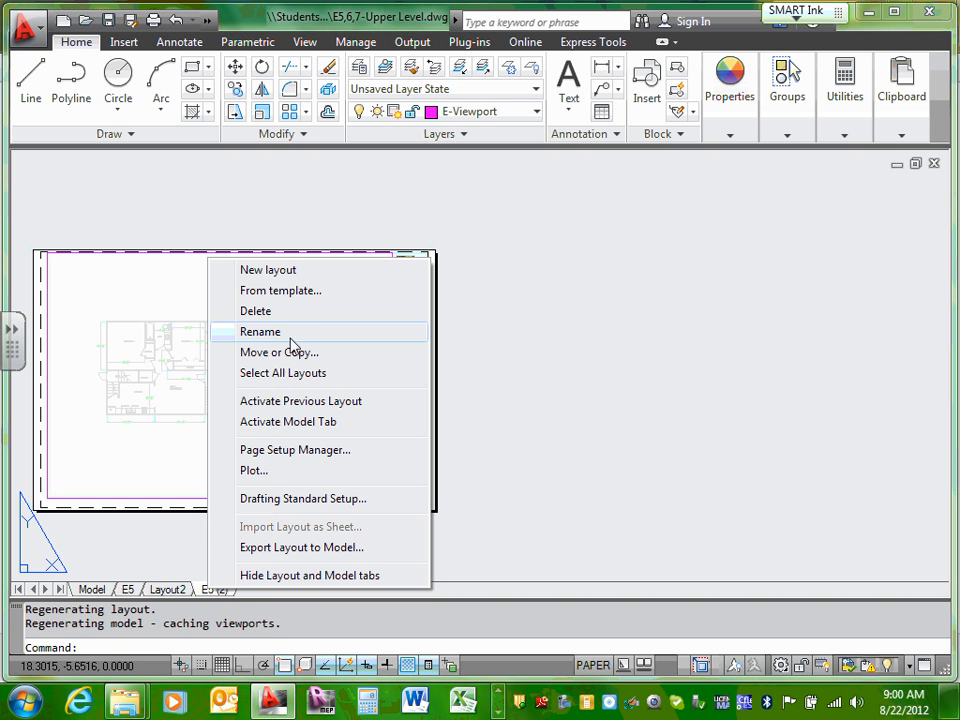
click(290, 338)
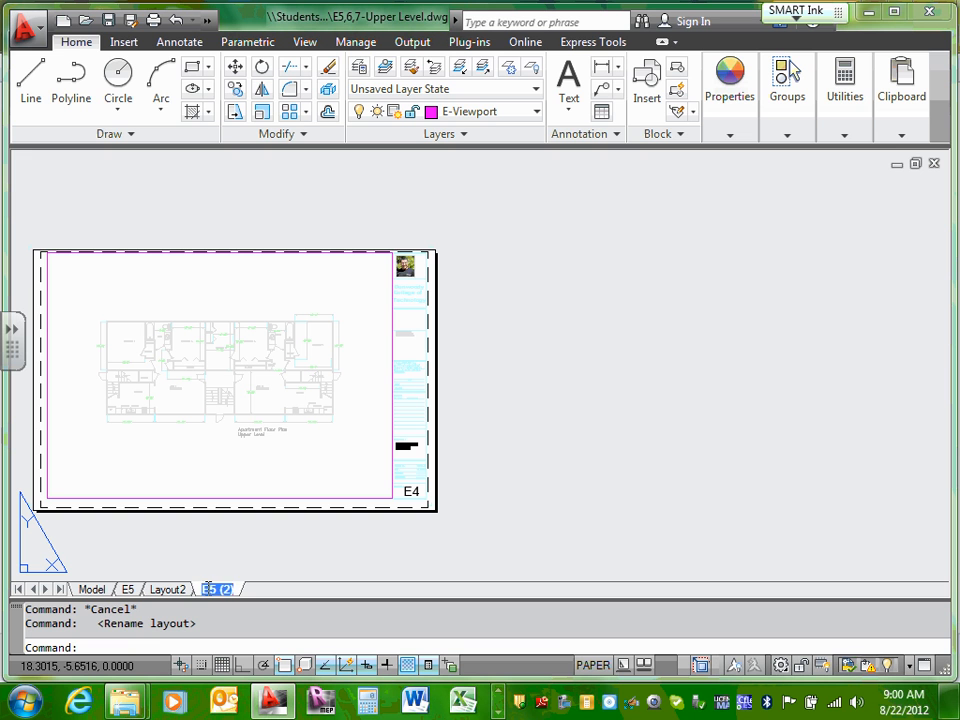
drag(208, 589, 230, 589)
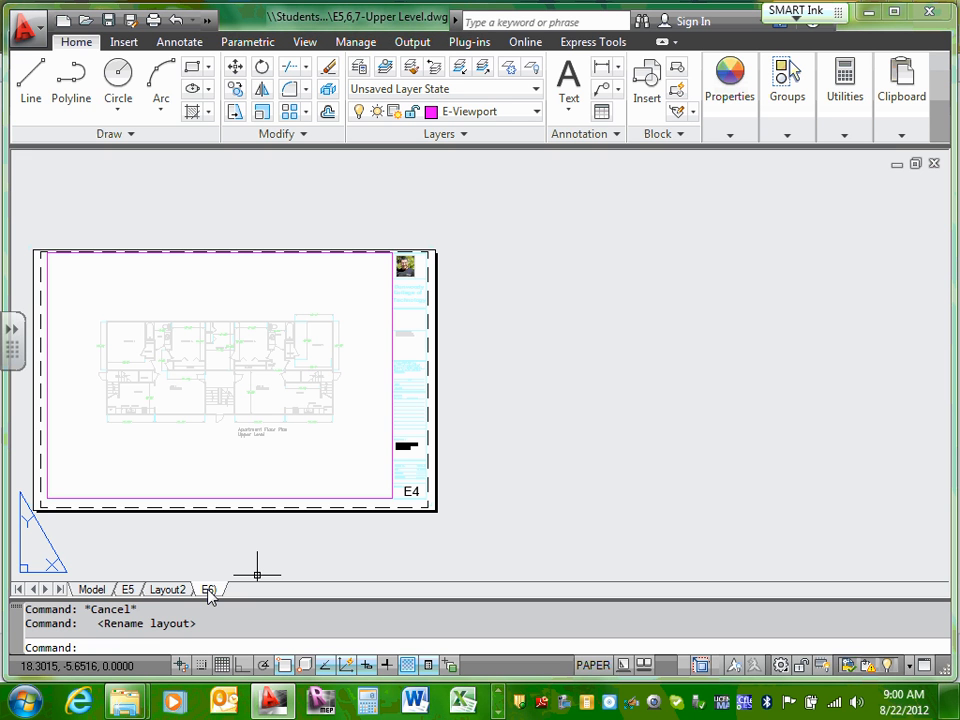
- Move the E6) layout between E5 and Layout2
drag(208, 590, 159, 575)
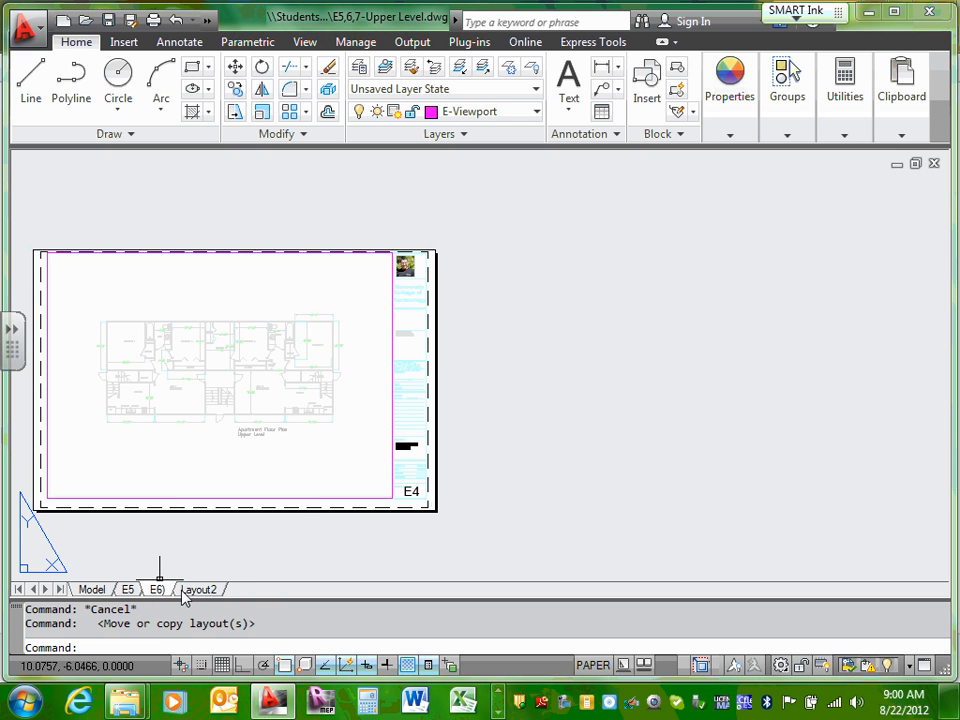
mouse_move(184, 596)
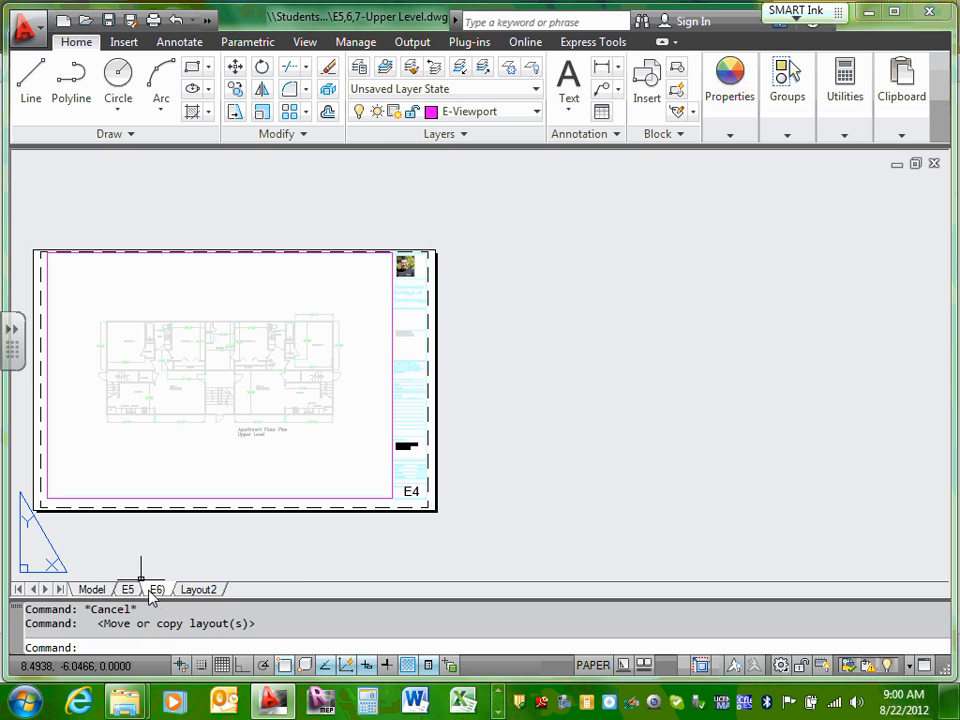
mouse_move(150, 592)
mouse_down()
mouse_move(155, 568)
mouse_move(107, 572)
mouse_move(158, 590)
mouse_move(191, 581)
mouse_move(146, 574)
mouse_move(155, 592)
mouse_up()
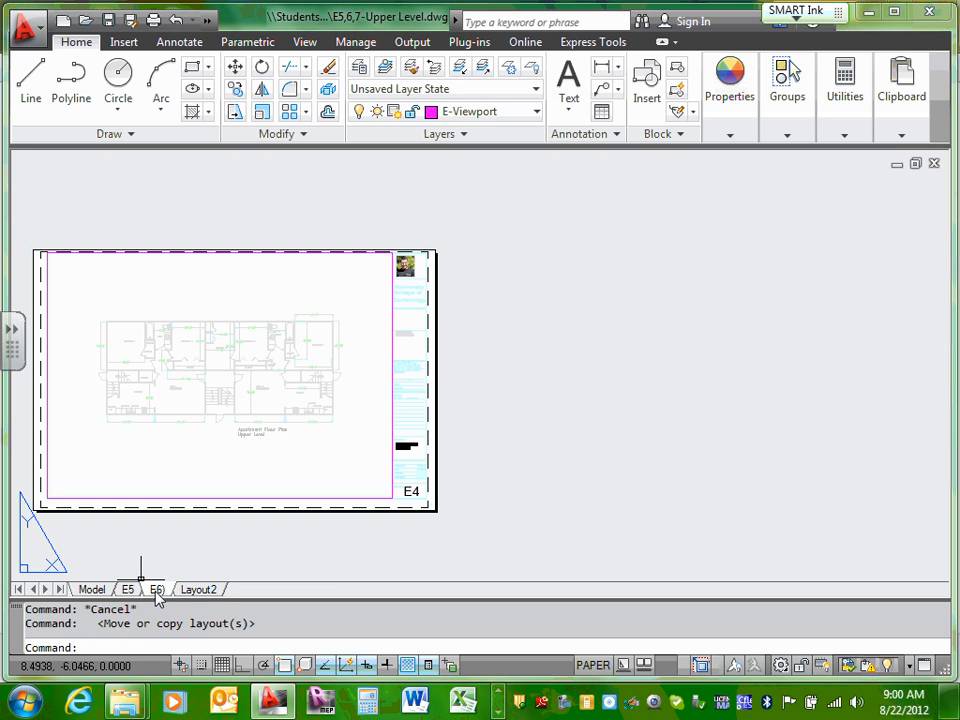
mouse_move(213, 592)
- Create a copy of the E6) layout, placed before the E6) layout itself
right_click(158, 592)
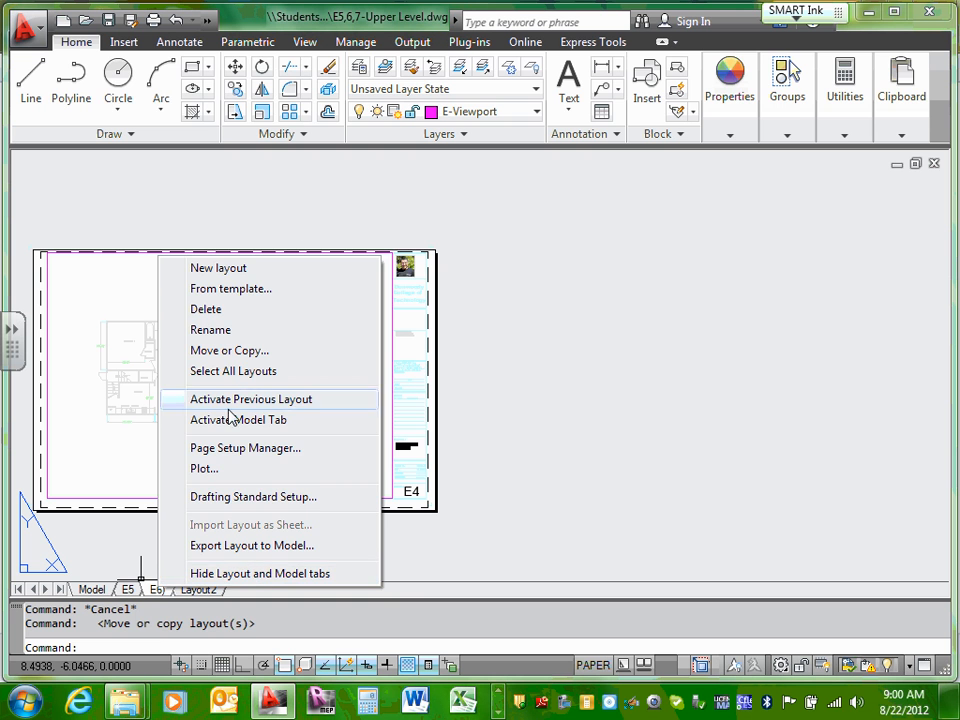
click(258, 352)
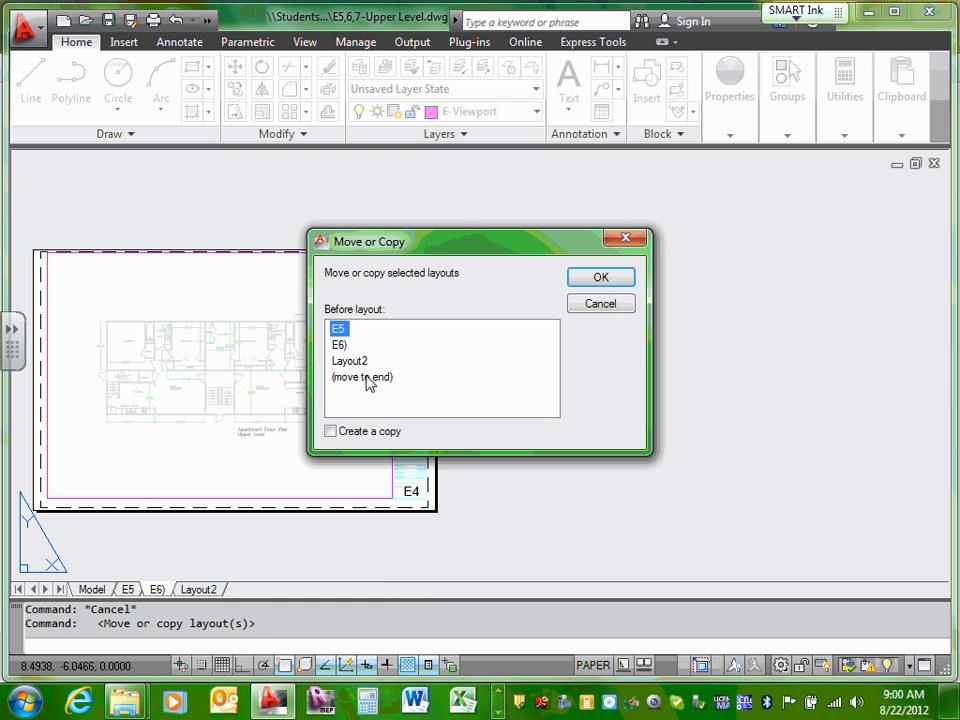
click(348, 350)
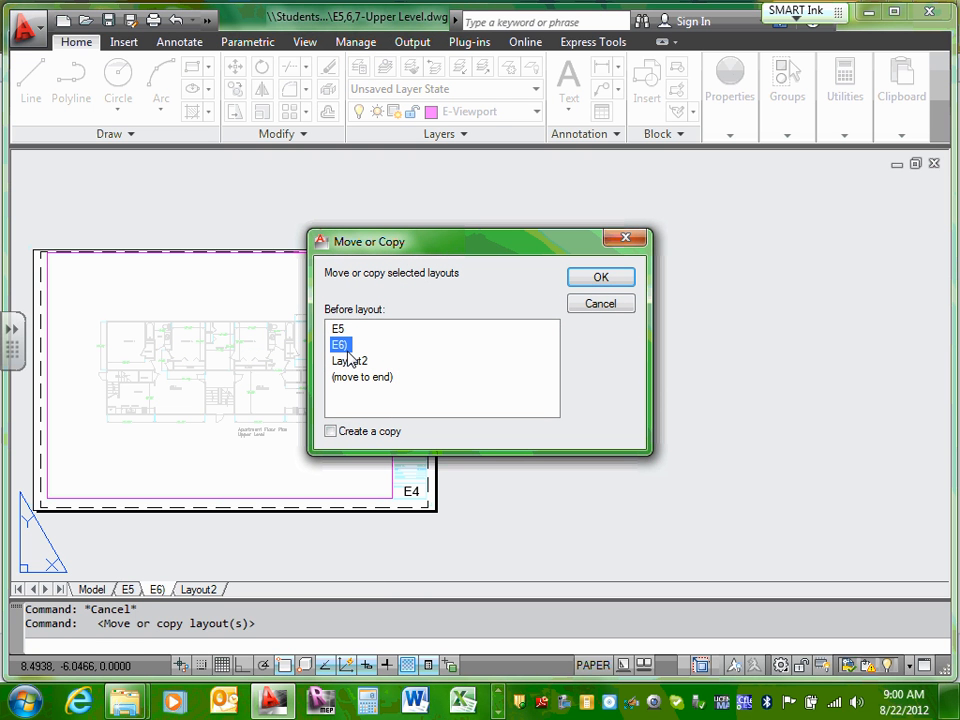
click(331, 432)
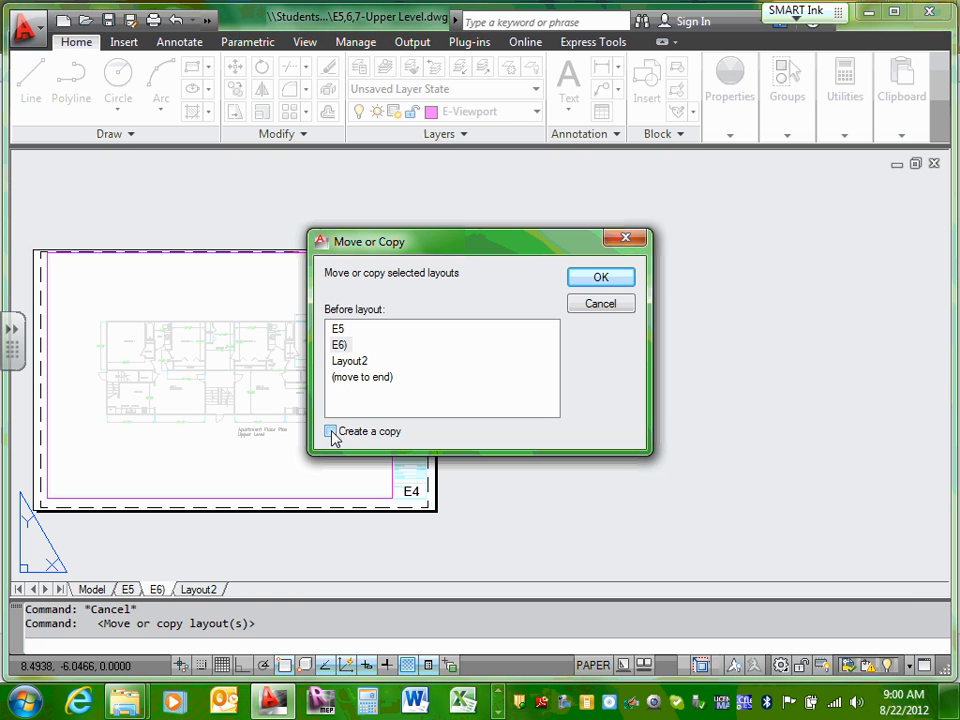
click(601, 271)
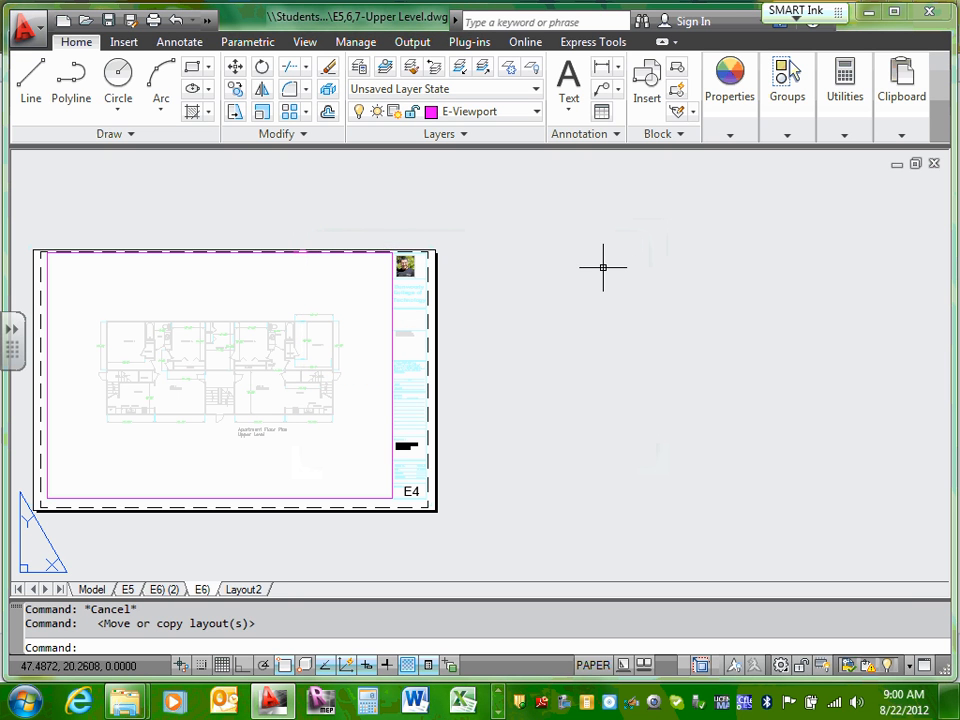
- Rename the copied layout E6) (2) as E7 and move it between E6) and Layout2
click(167, 590)
right_click(167, 590)
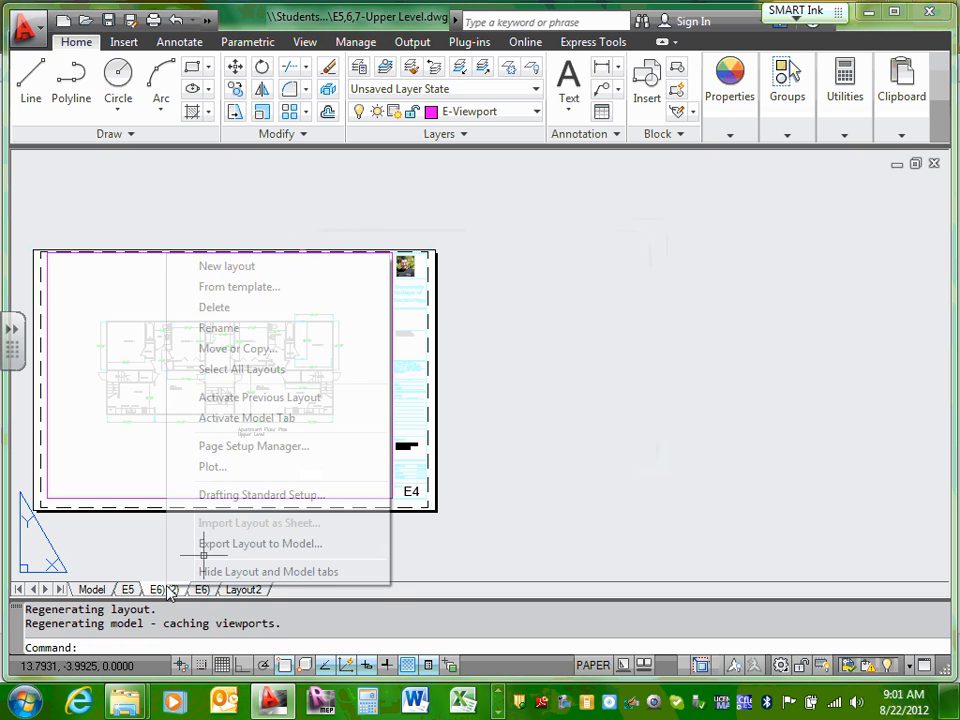
click(229, 331)
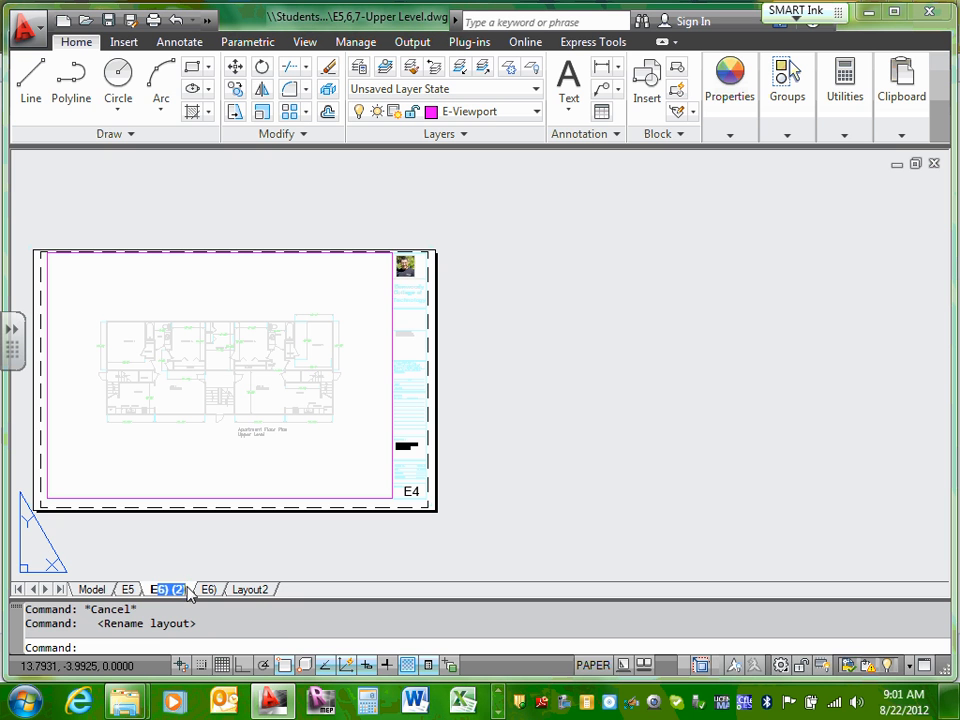
text(E7)
click(128, 589)
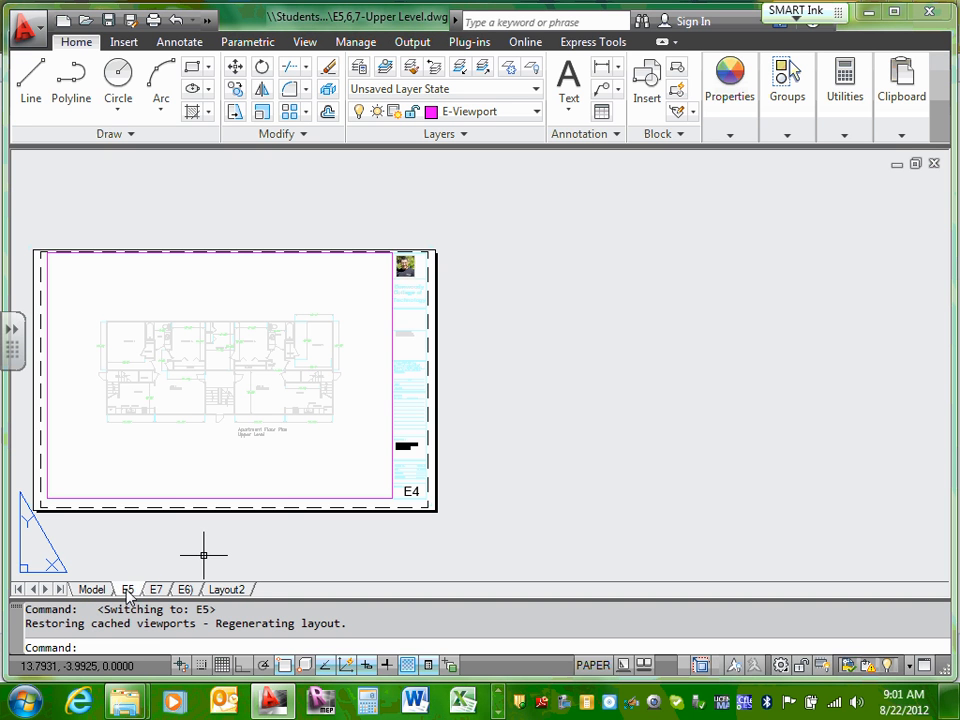
click(156, 590)
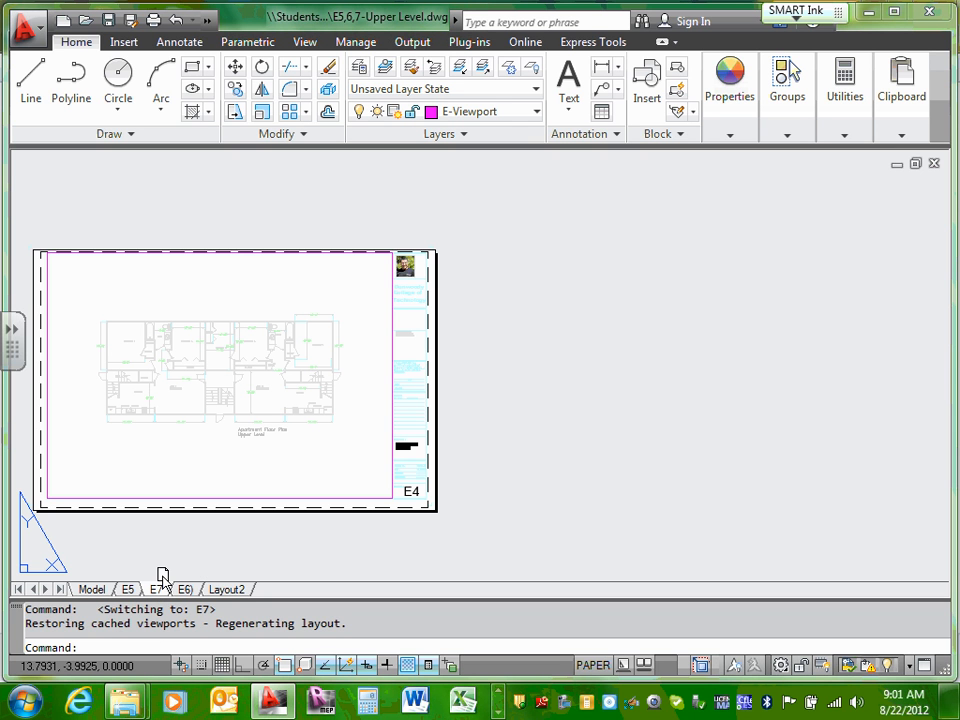
drag(162, 576, 213, 572)
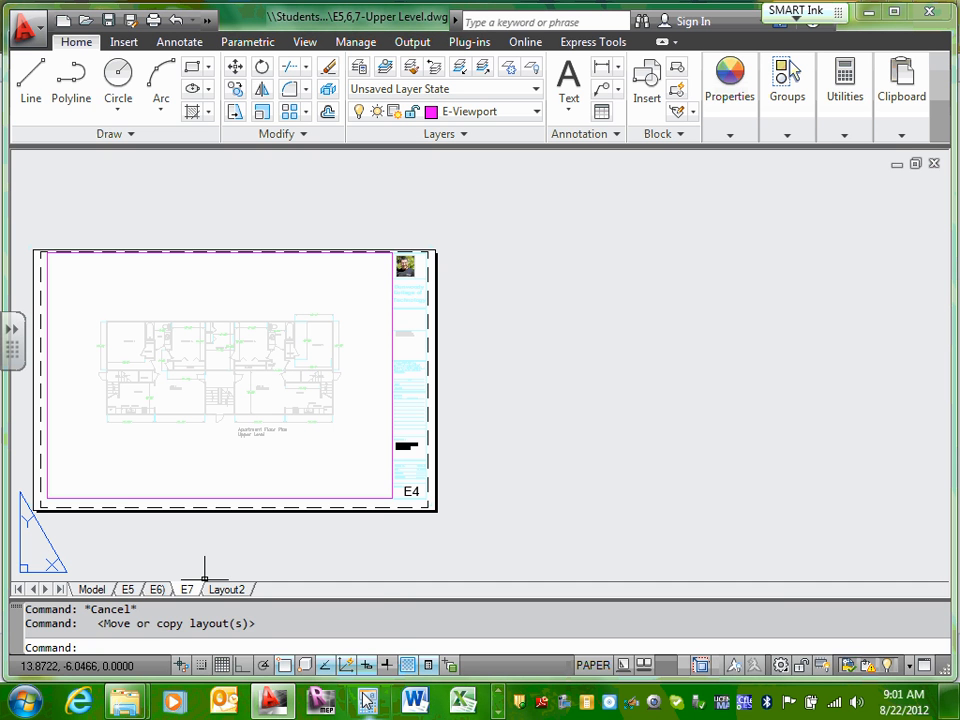
- Change the sheet number in the title block of the E5 layout to E5
click(128, 590)
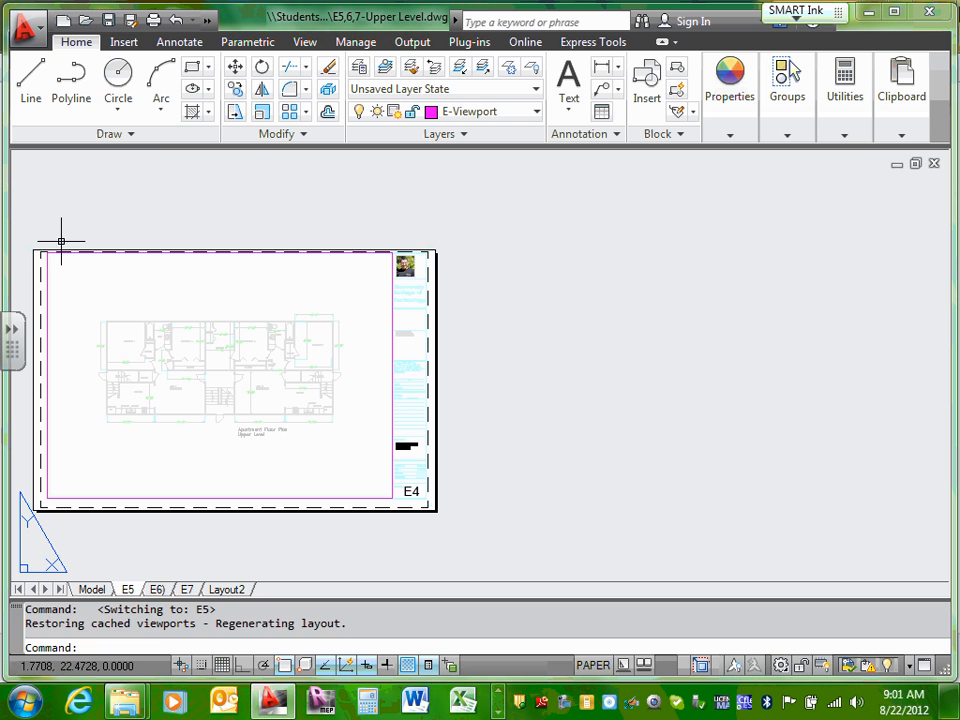
scroll(425, 490, up, 5)
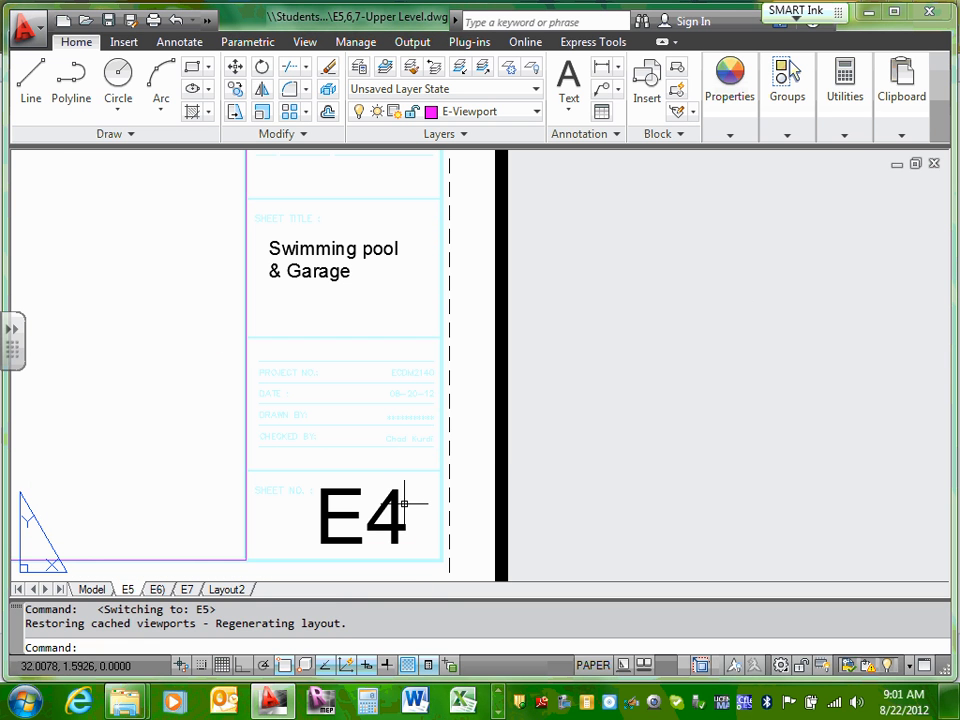
click(404, 503)
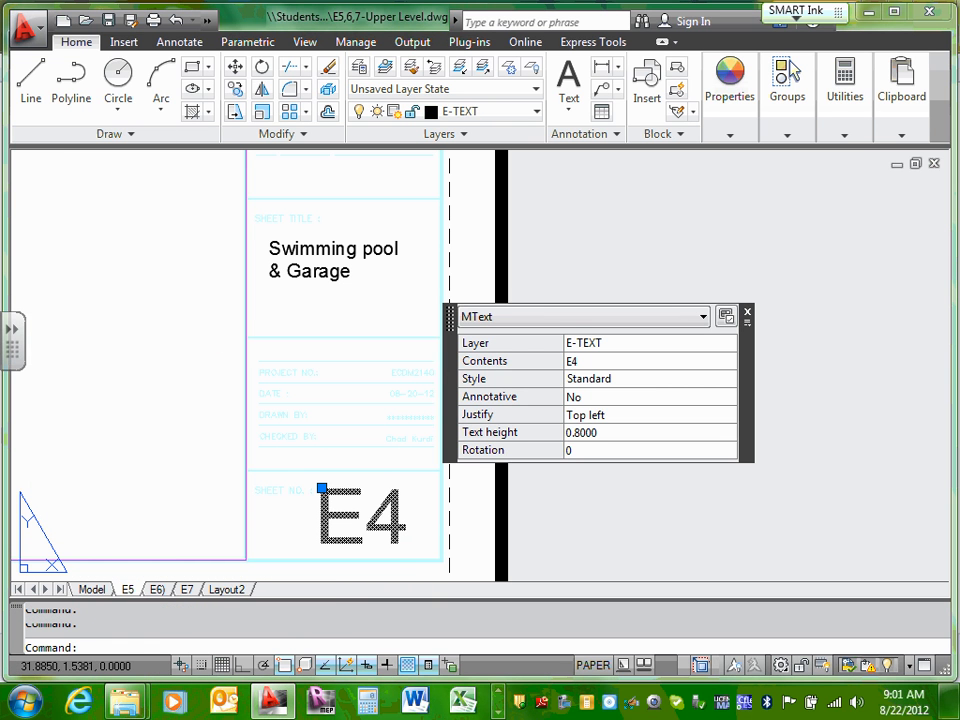
double_click(404, 503)
drag(366, 520, 431, 520)
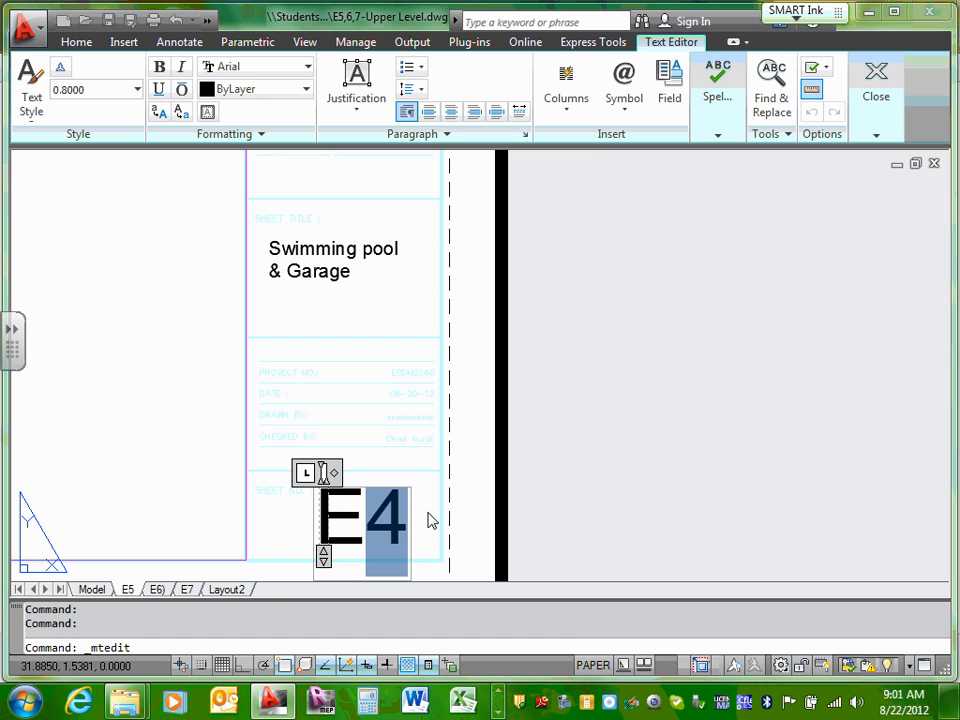
text(5)
click(219, 518)
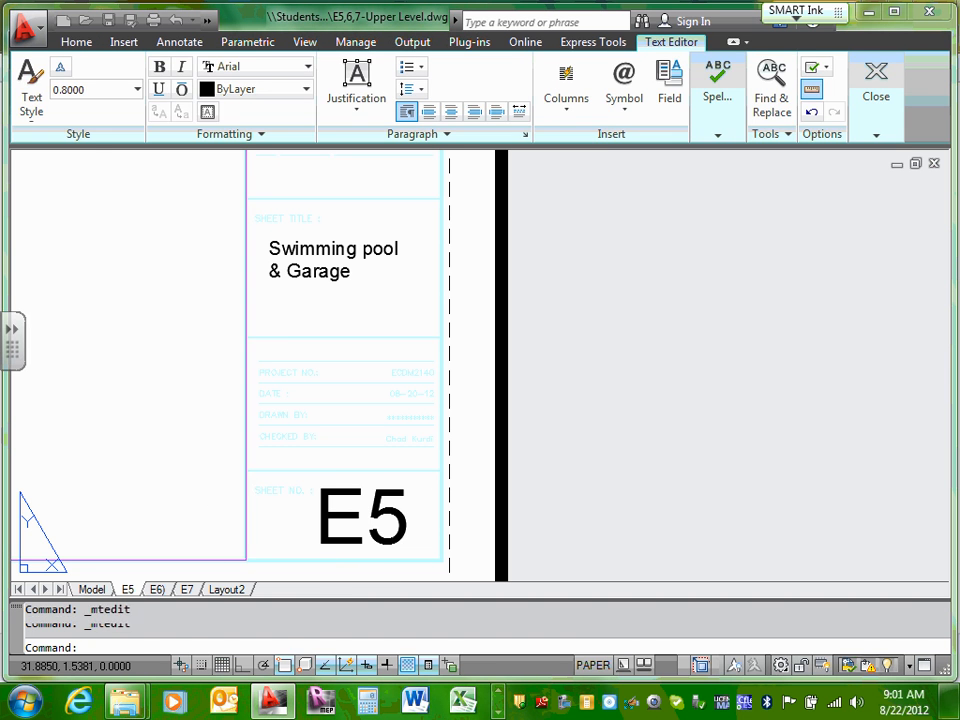
double_click(219, 518)
- Change the sheet number in the title block of the E6) layout to E6
click(157, 589)
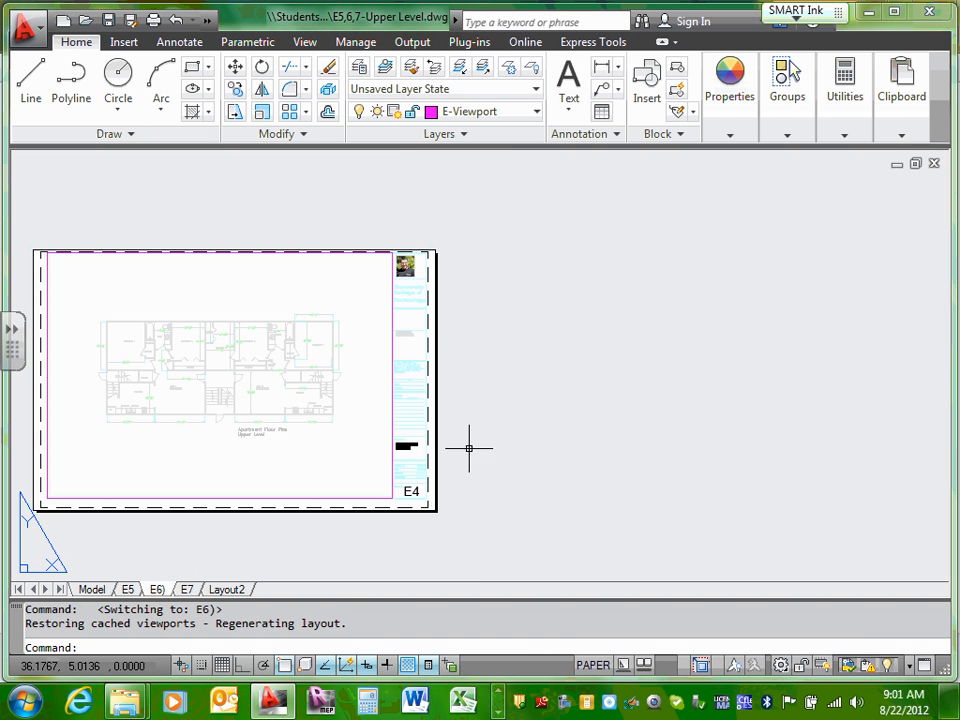
scroll(404, 494, up, 5)
double_click(285, 545)
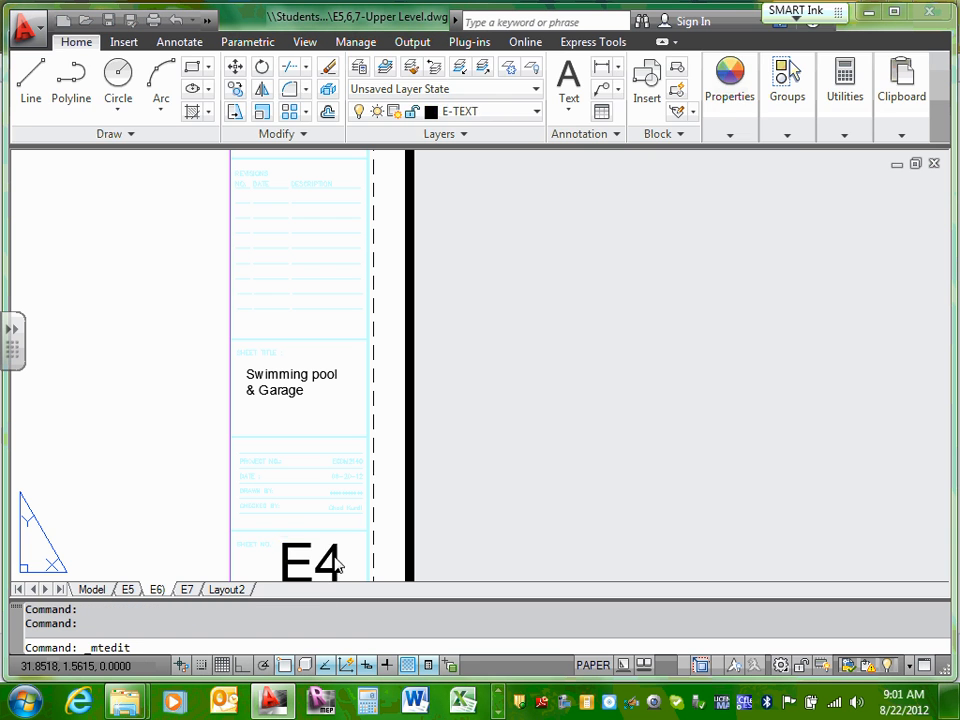
drag(322, 553, 354, 568)
text(6)
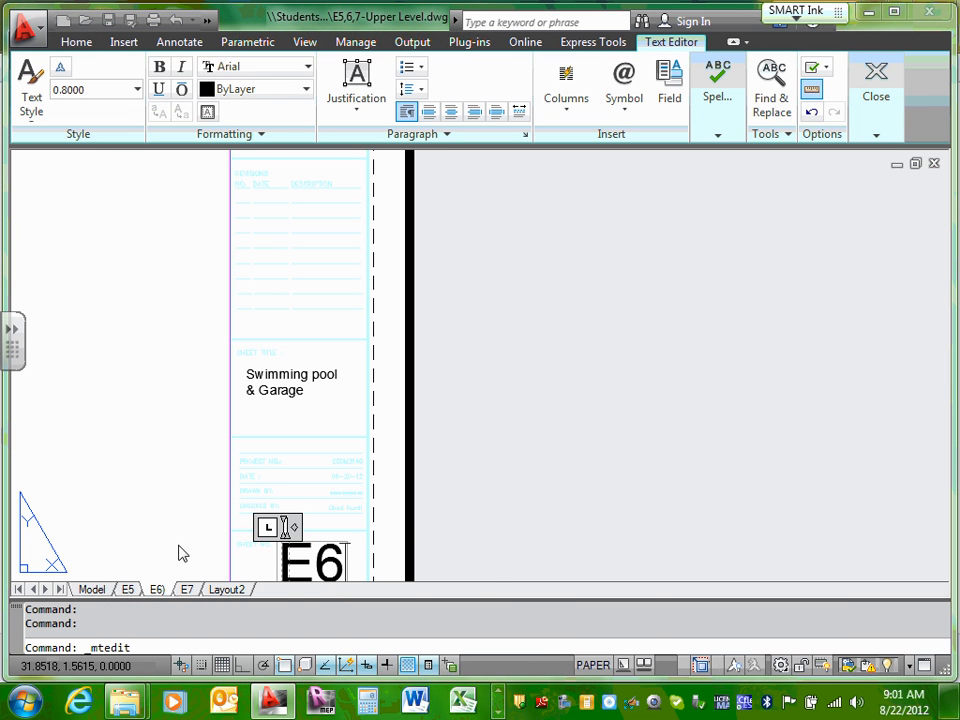
double_click(180, 553)
- Change the sheet number in the title block of the E7 layout to E7 and finish in paper space
click(188, 590)
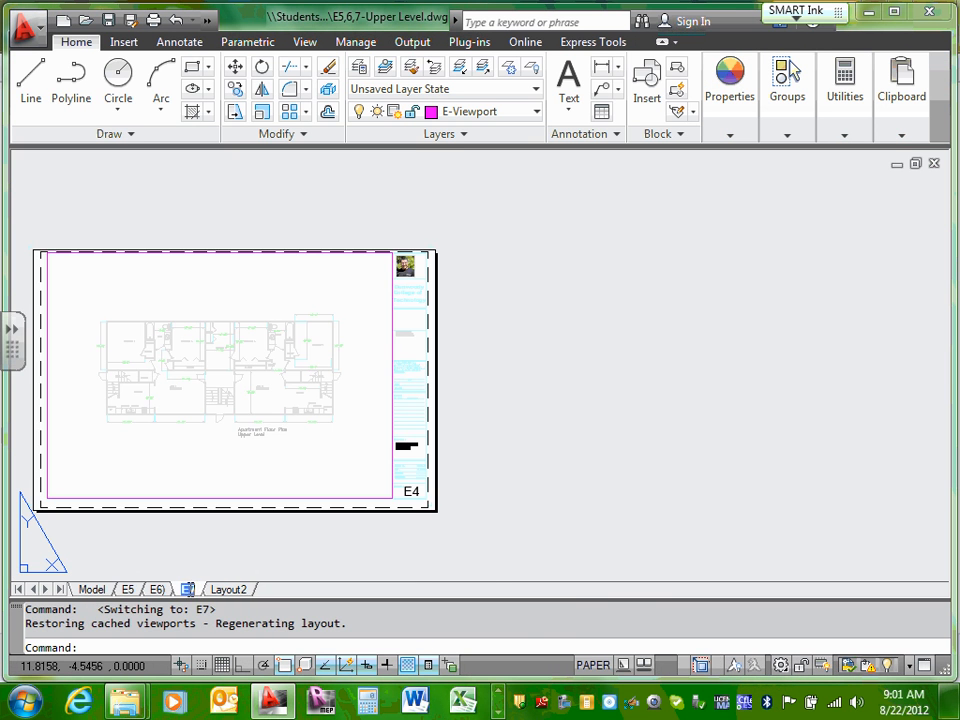
click(408, 486)
scroll(408, 486, up, 3)
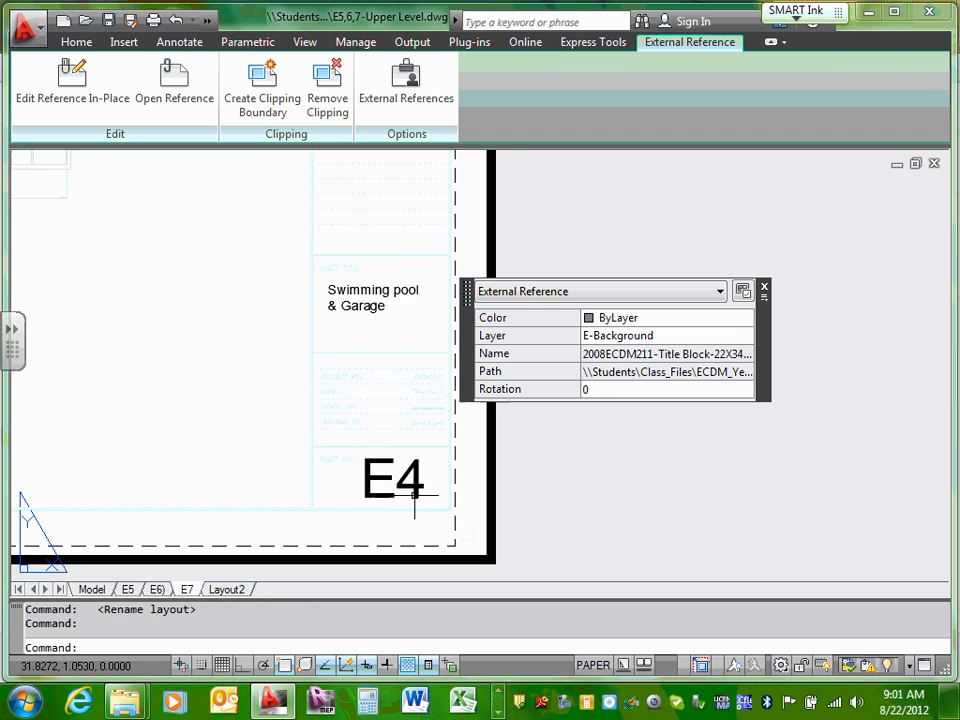
click(405, 467)
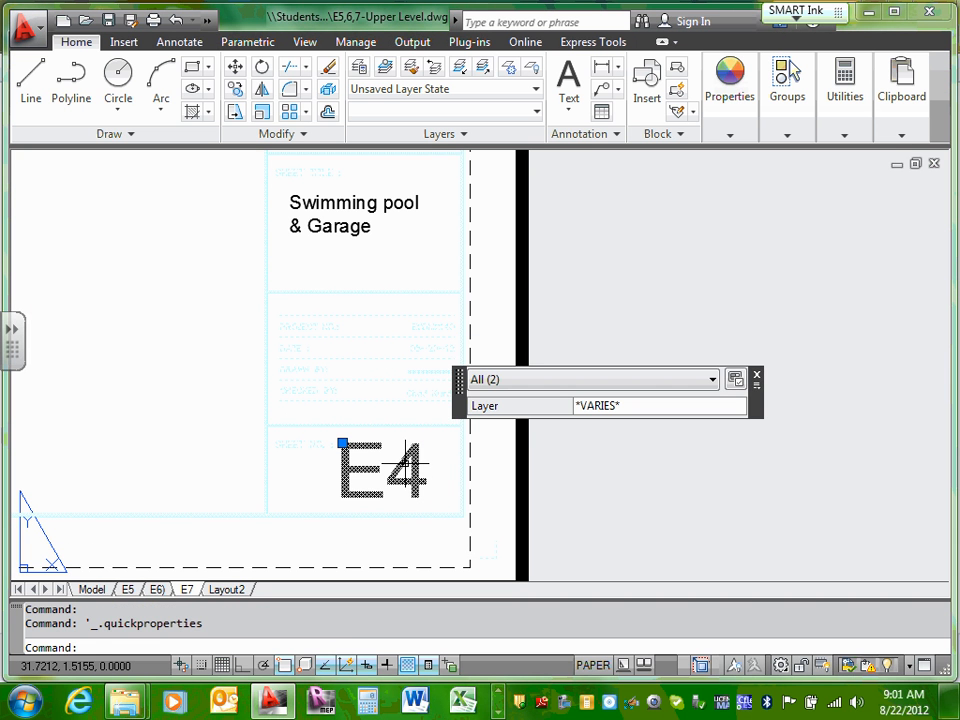
key(ctrl+shift+p)
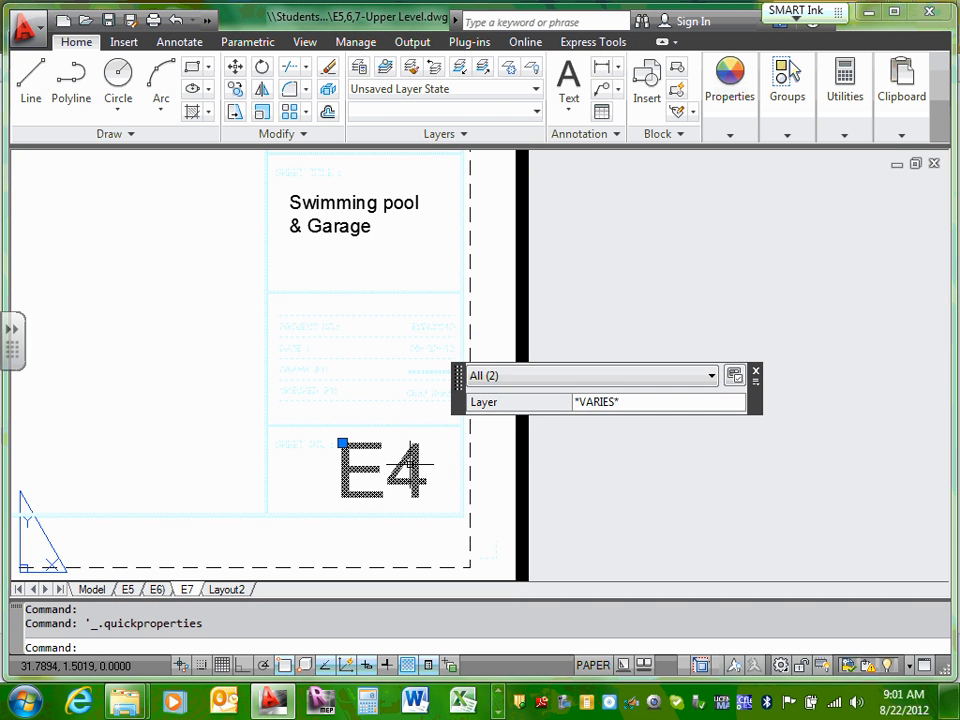
key(Escape)
key(Escape)
click(405, 462)
double_click(405, 465)
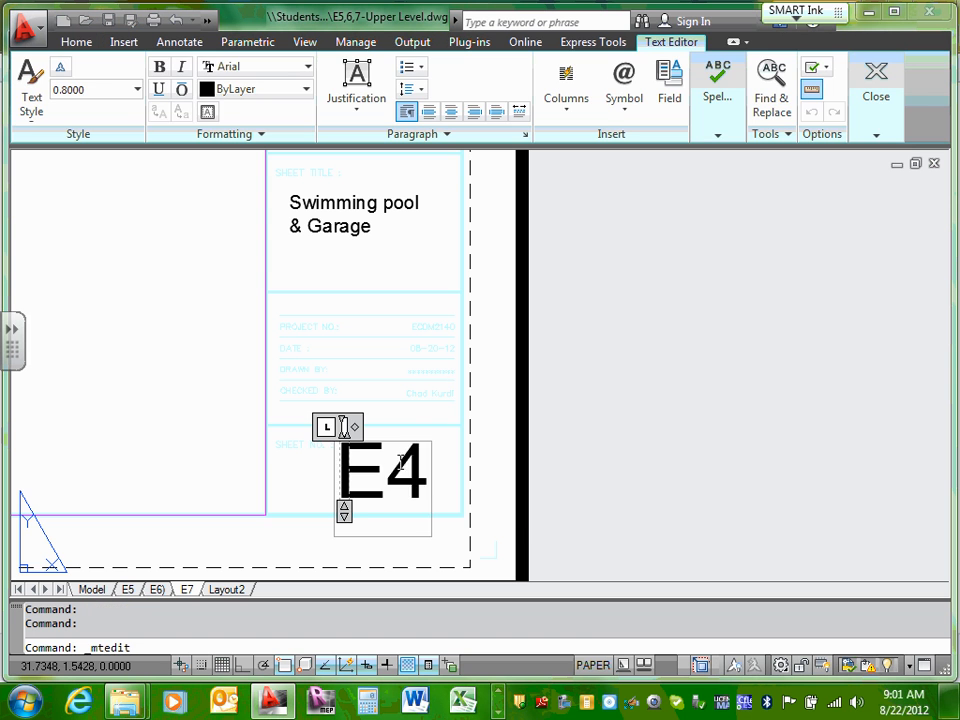
drag(387, 468, 430, 472)
text(7)
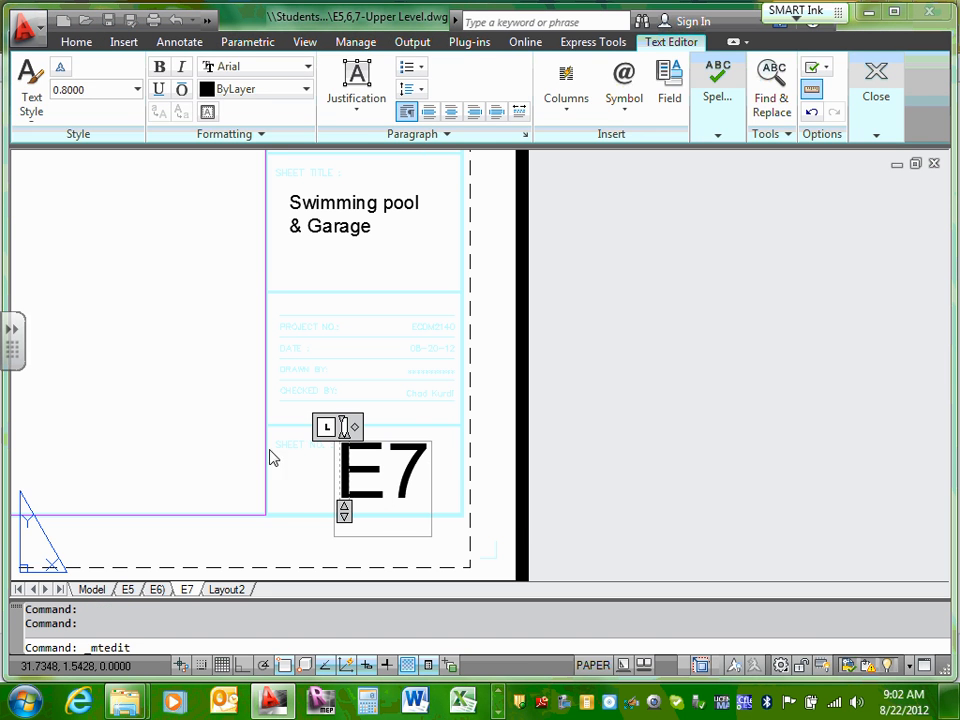
click(229, 437)
double_click(229, 437)
double_click(313, 422)
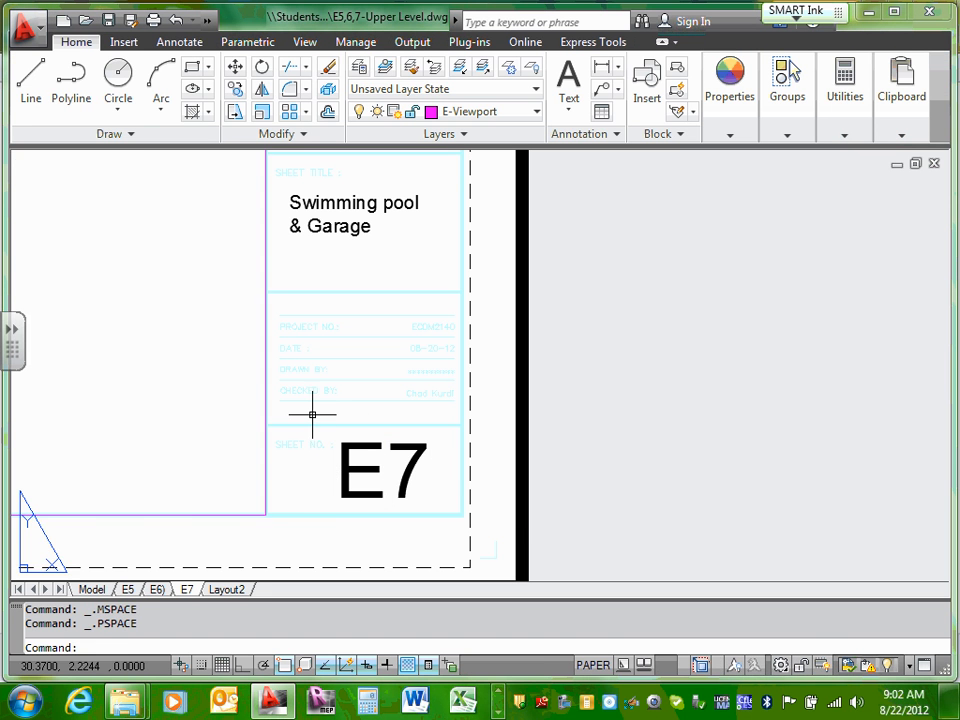
scroll(311, 405, down, 5)
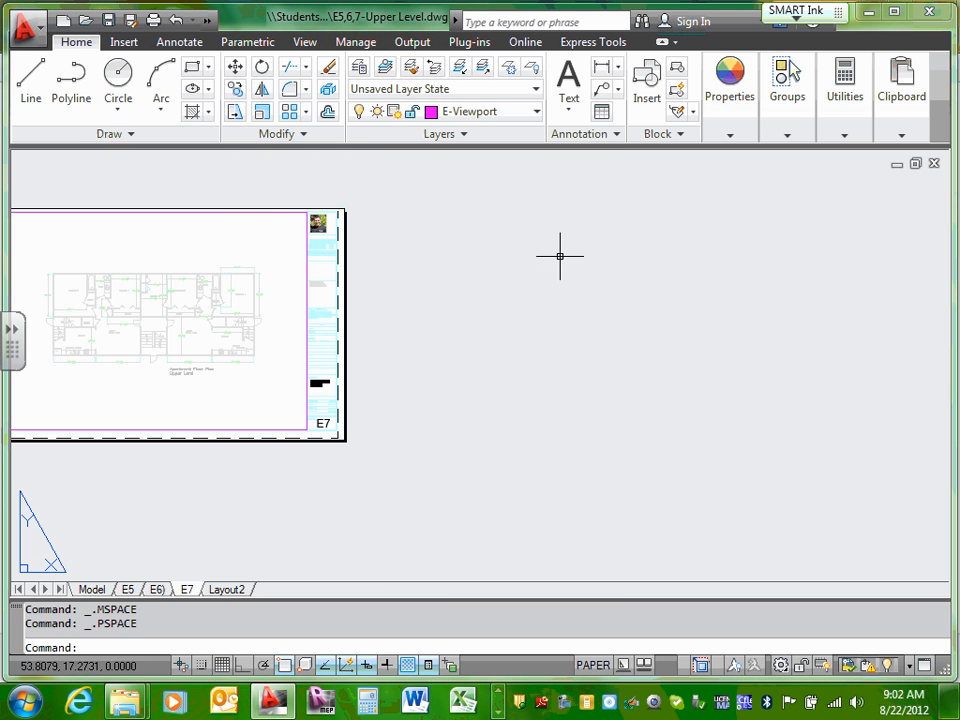
scroll(315, 379, up, 5)
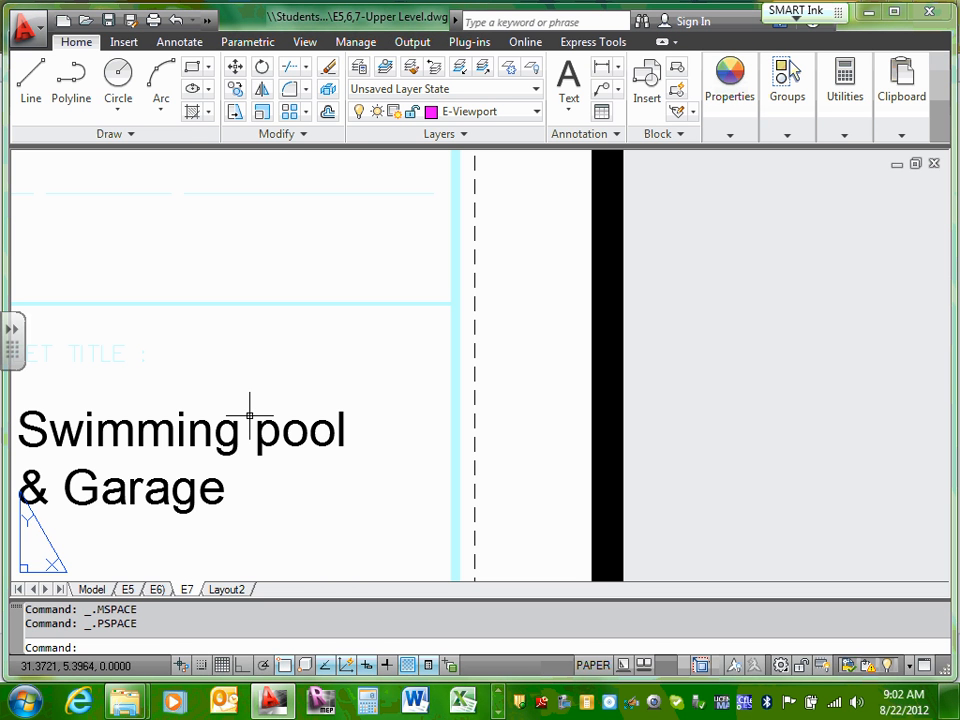
scroll(250, 415, down, 10)
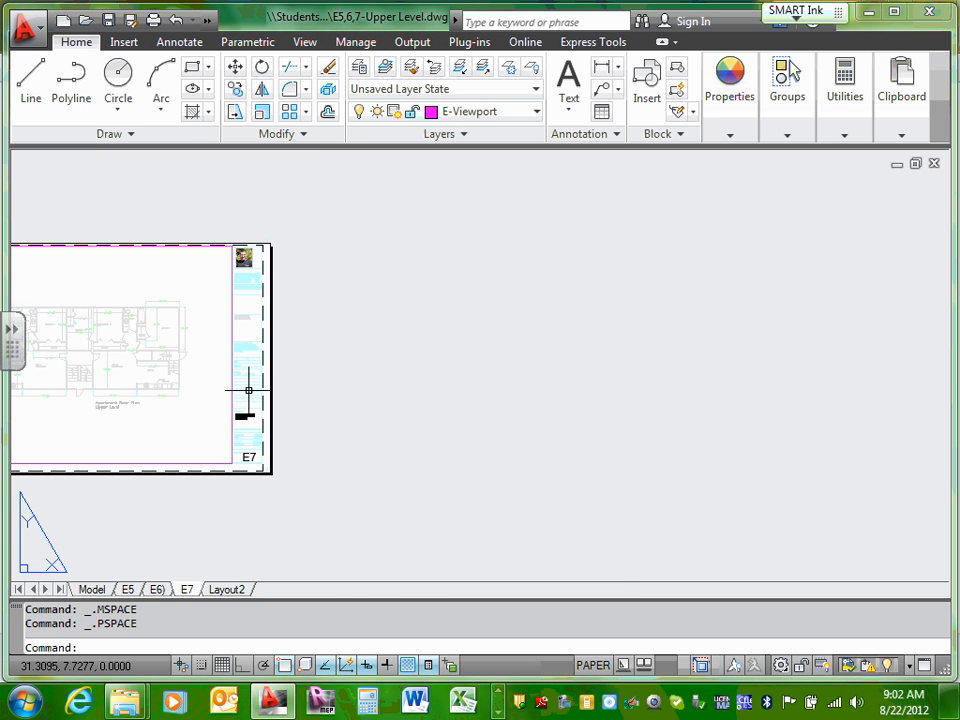
middle_drag(371, 364, 724, 388)
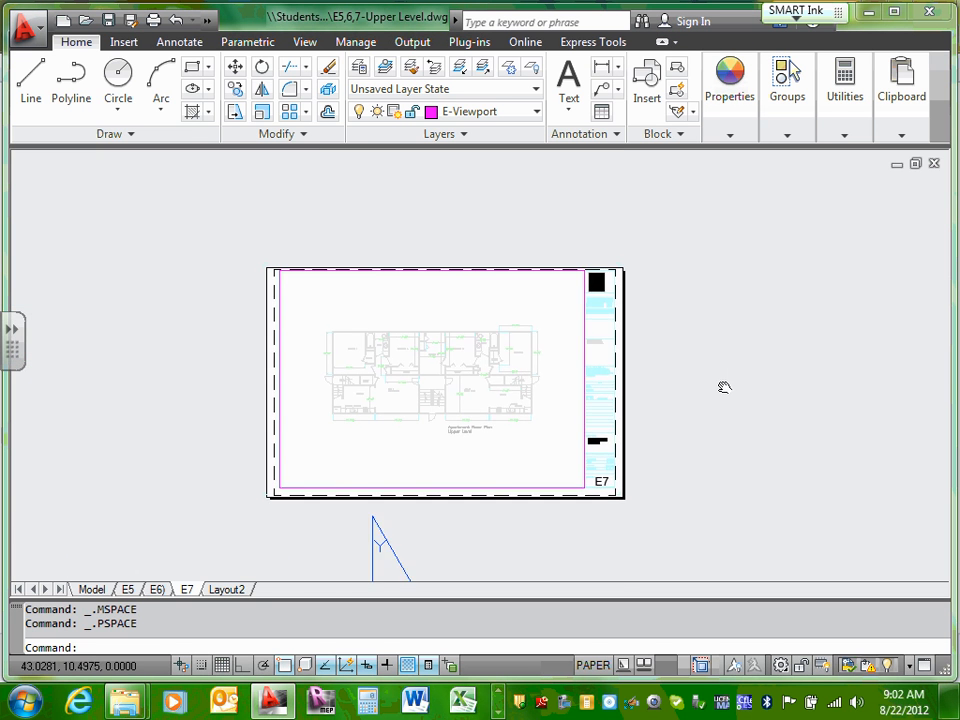
- Open the E5 layout, fit the whole sheet in the view with Zoom Extents, and return from the viewport to paper space
click(91, 589)
click(128, 590)
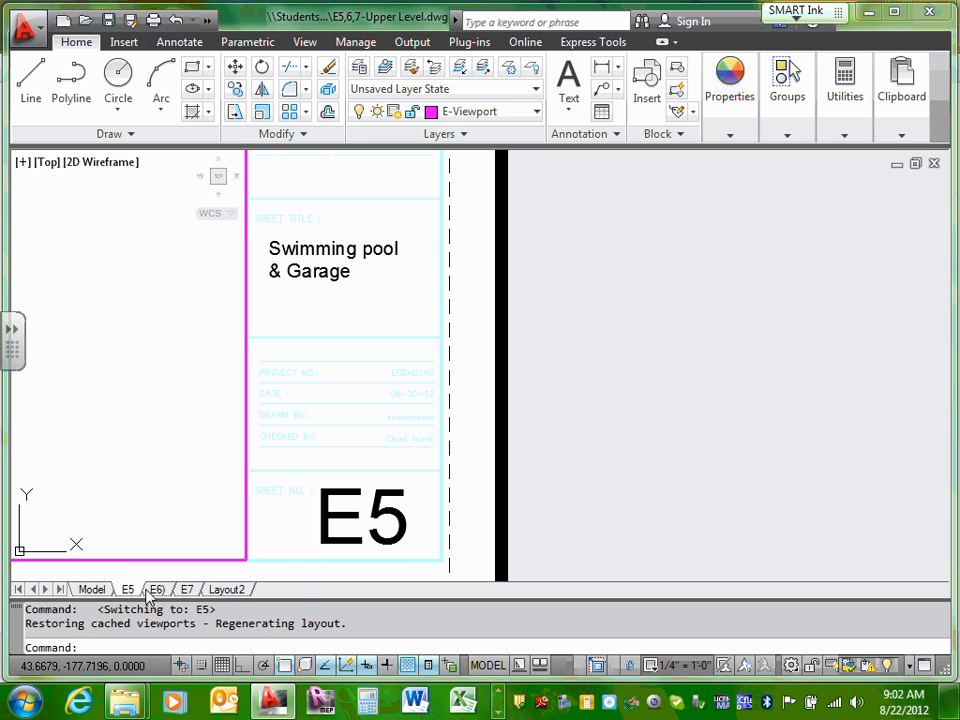
scroll(313, 523, down, 5)
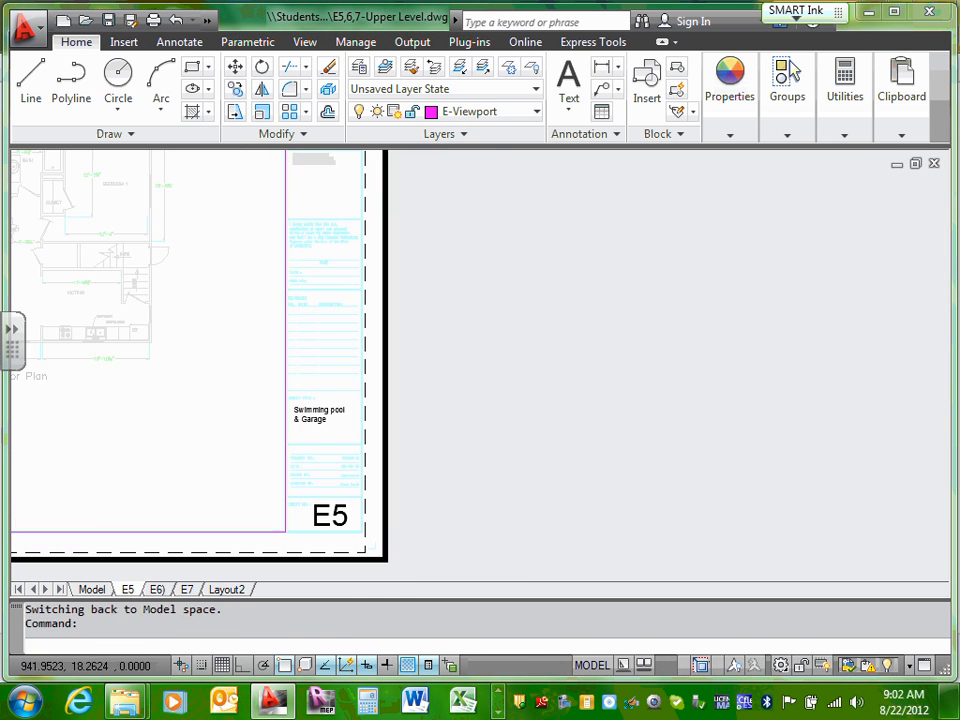
scroll(453, 540, up, 2)
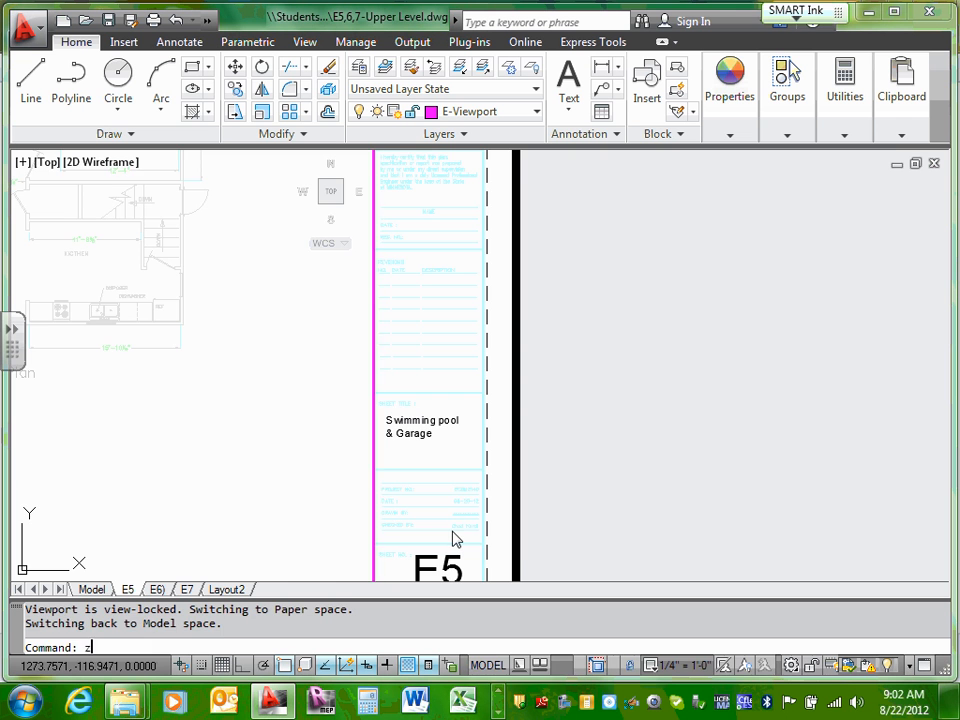
key(Return)
text(e)
key(Return)
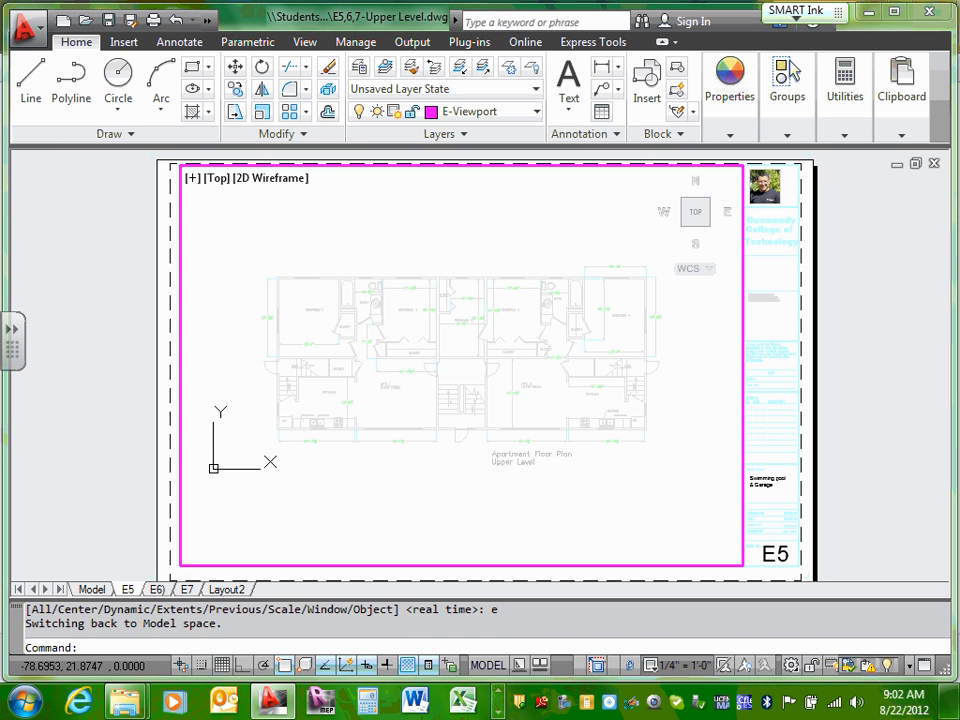
double_click(167, 455)
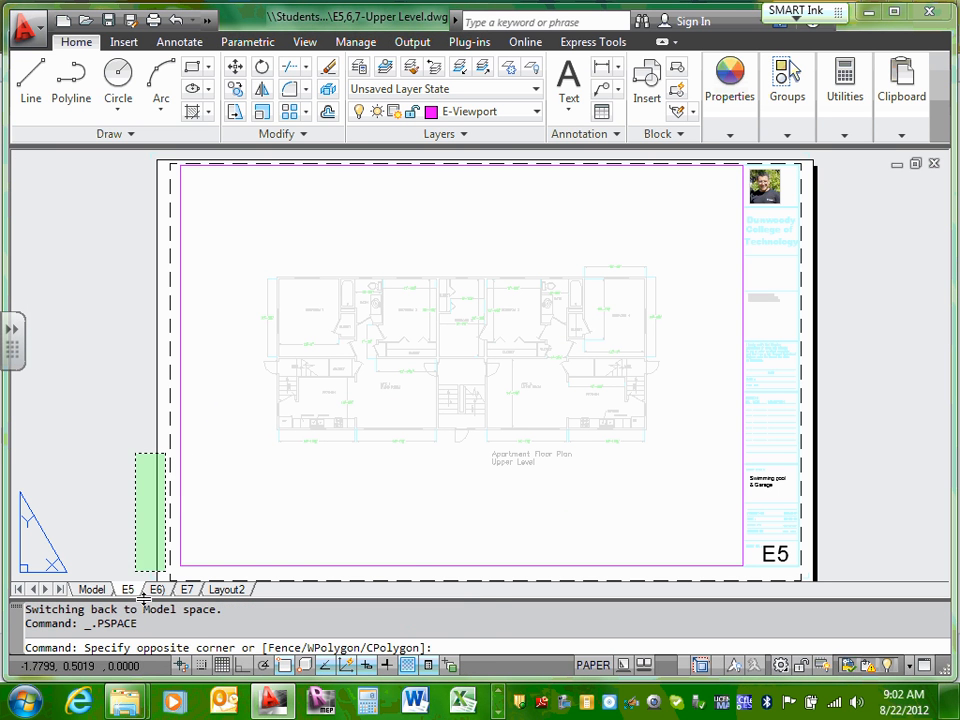
click(154, 467)
click(164, 467)
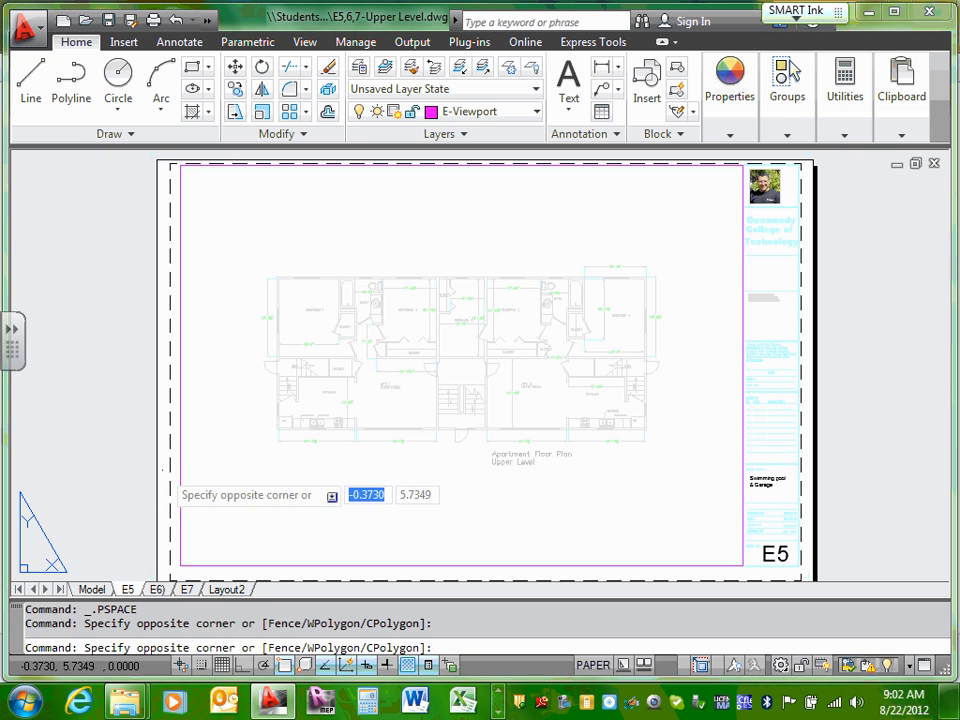
click(153, 471)
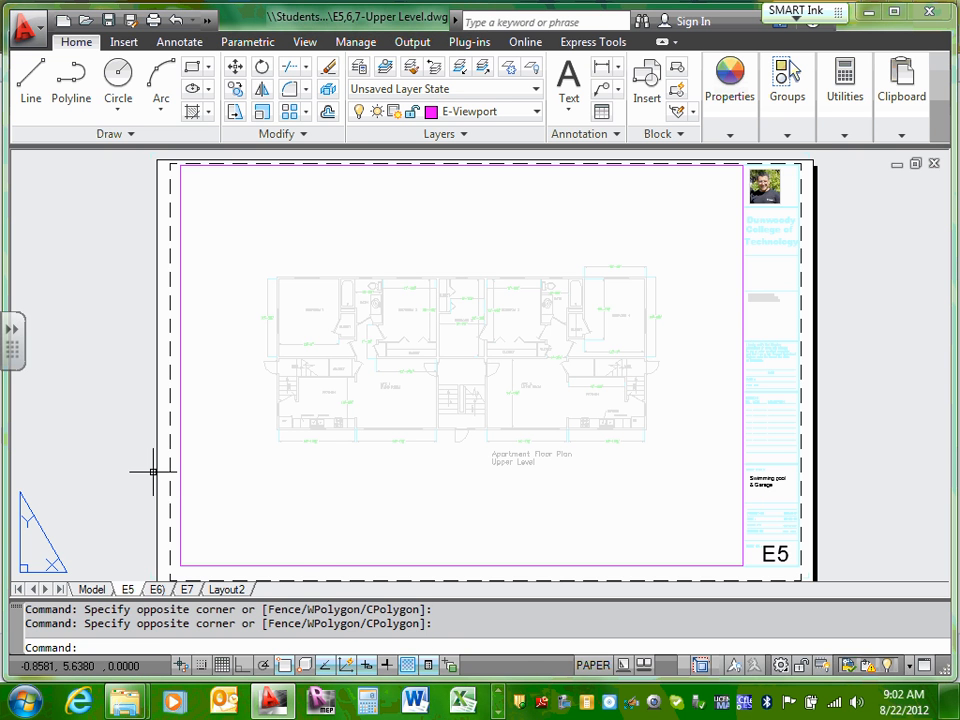
- Return the E6) layout to paper space, check the E7 layout and go back to E5
click(157, 589)
scroll(352, 530, down, 5)
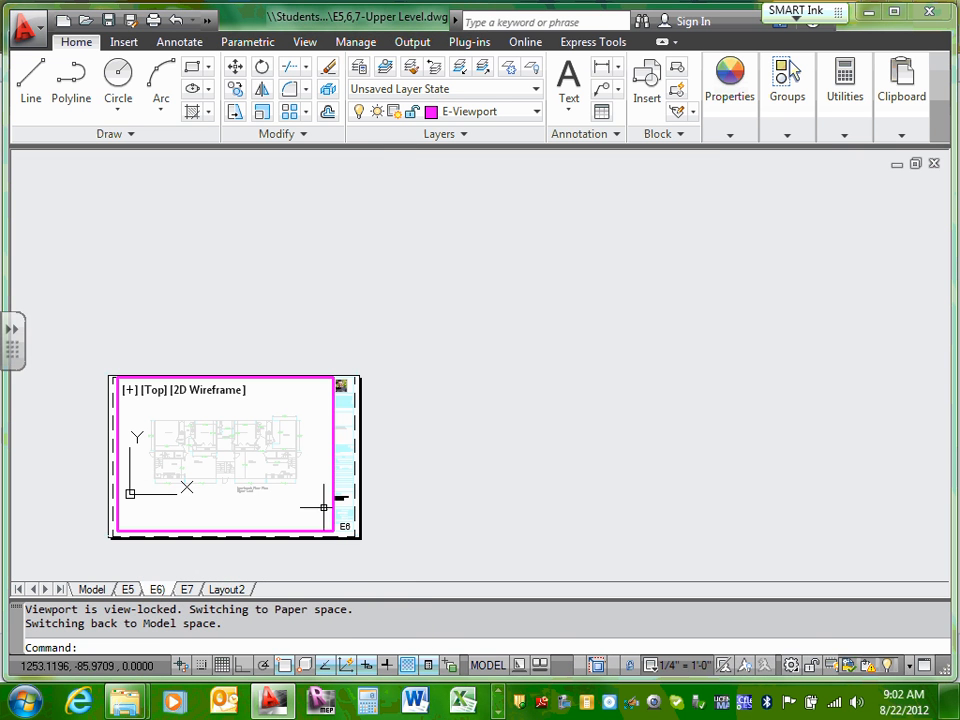
click(349, 471)
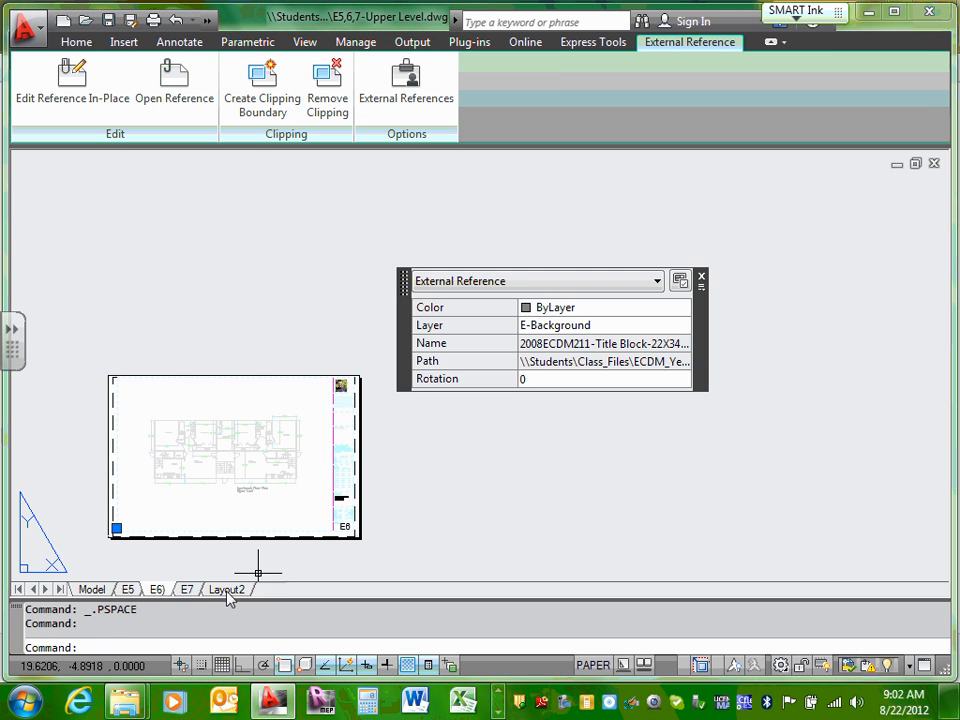
click(187, 589)
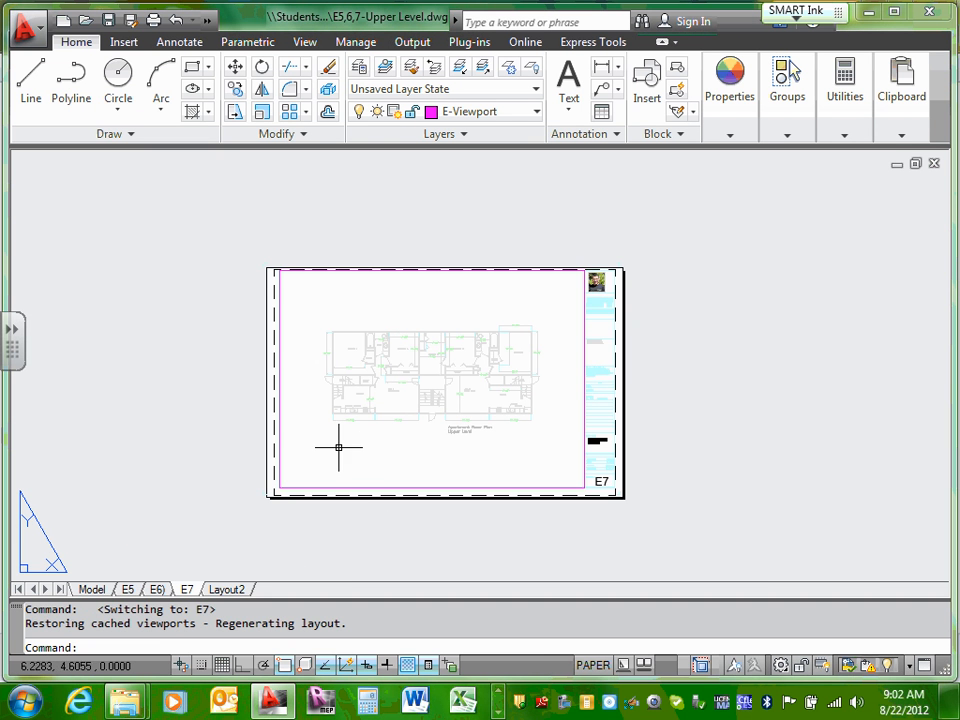
click(127, 589)
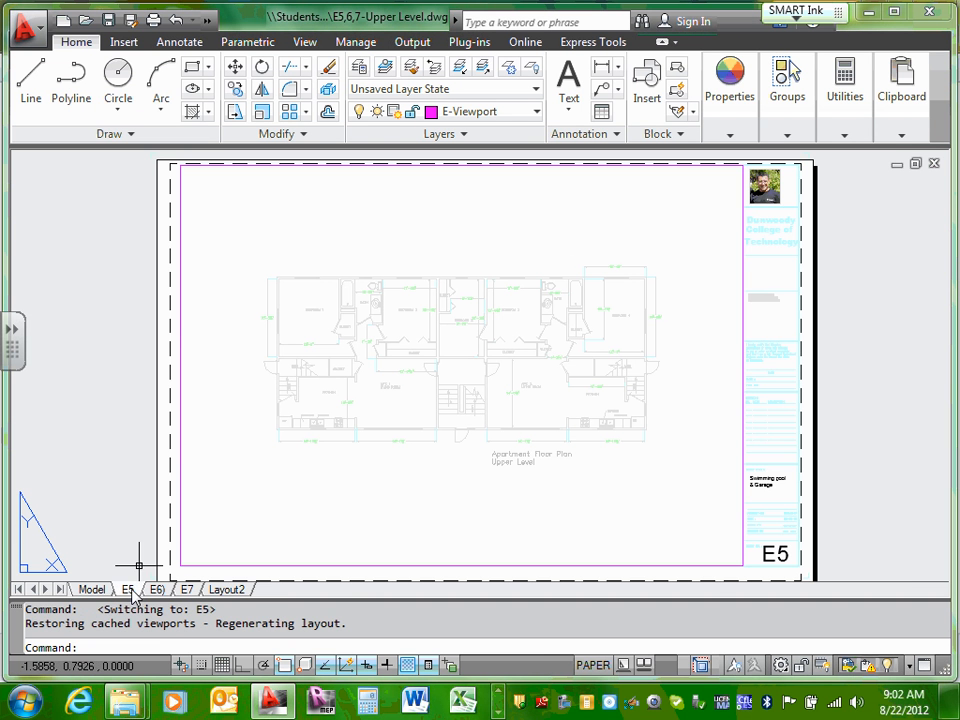
- Check the properties of the viewport on the E5 layout, including its scale and display lock, and deselect it
click(181, 312)
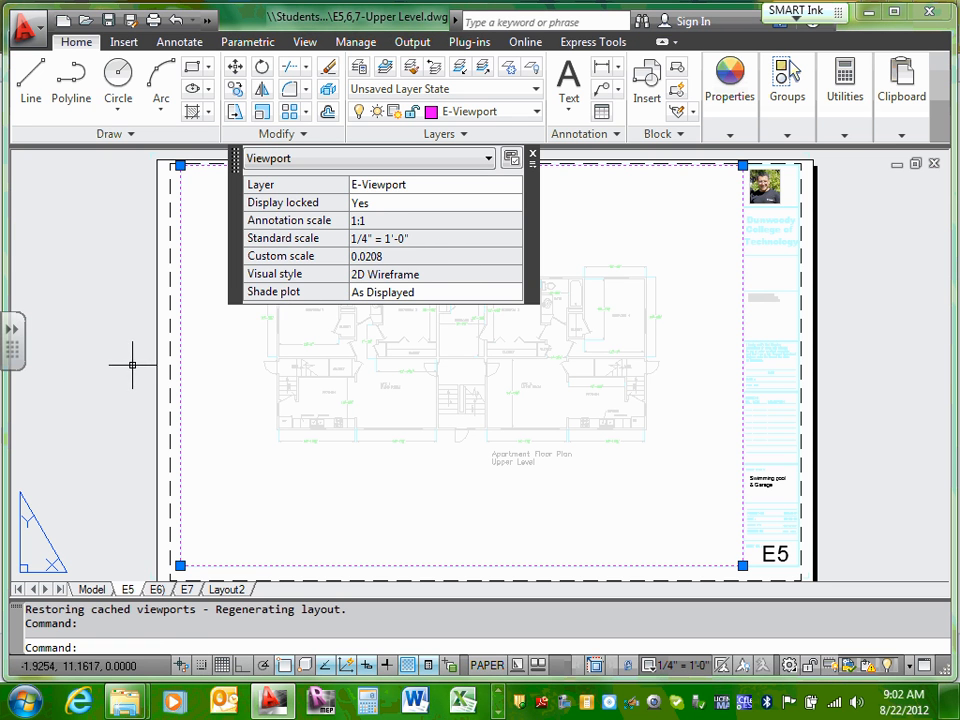
key(Escape)
key(Escape)
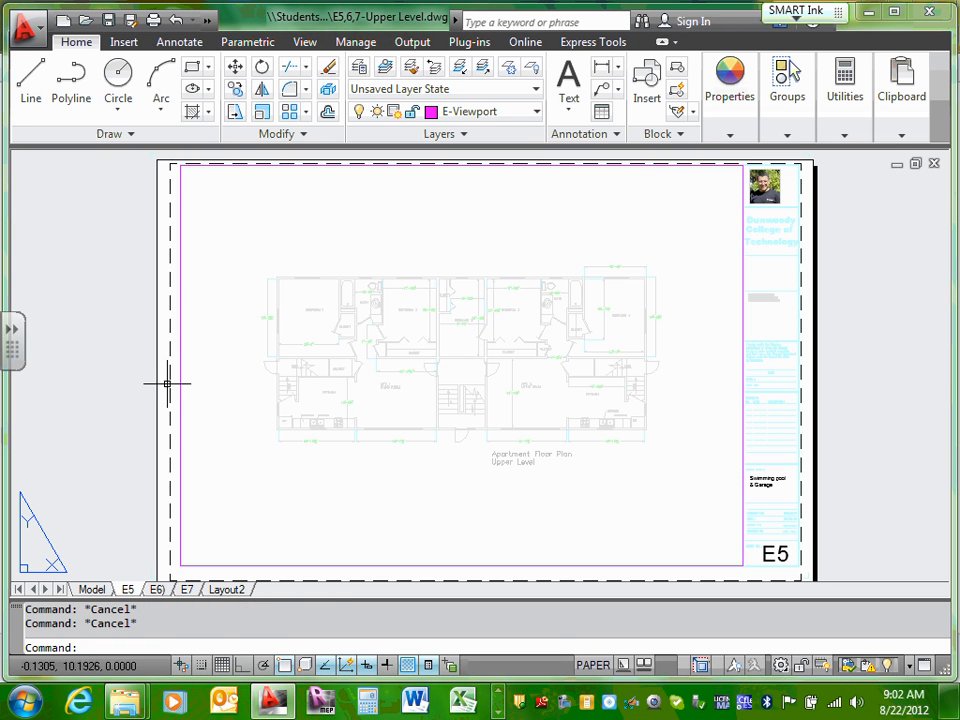
- Switch to model space and fit the whole floor plan in the view with Zoom Extents
click(94, 589)
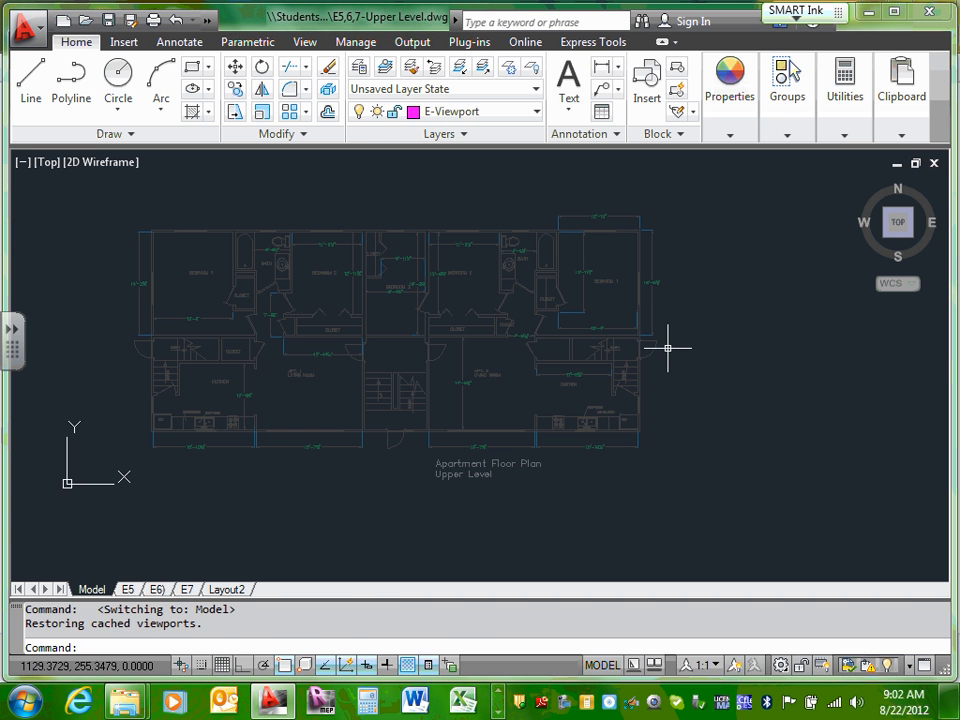
text(z)
key(Return)
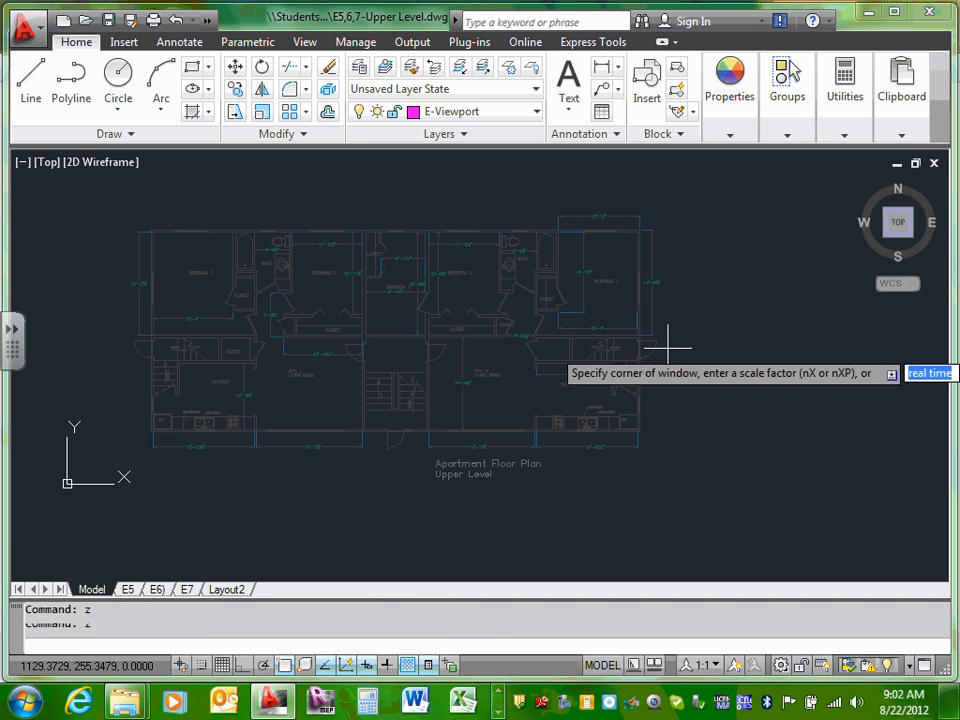
text(e)
key(Return)
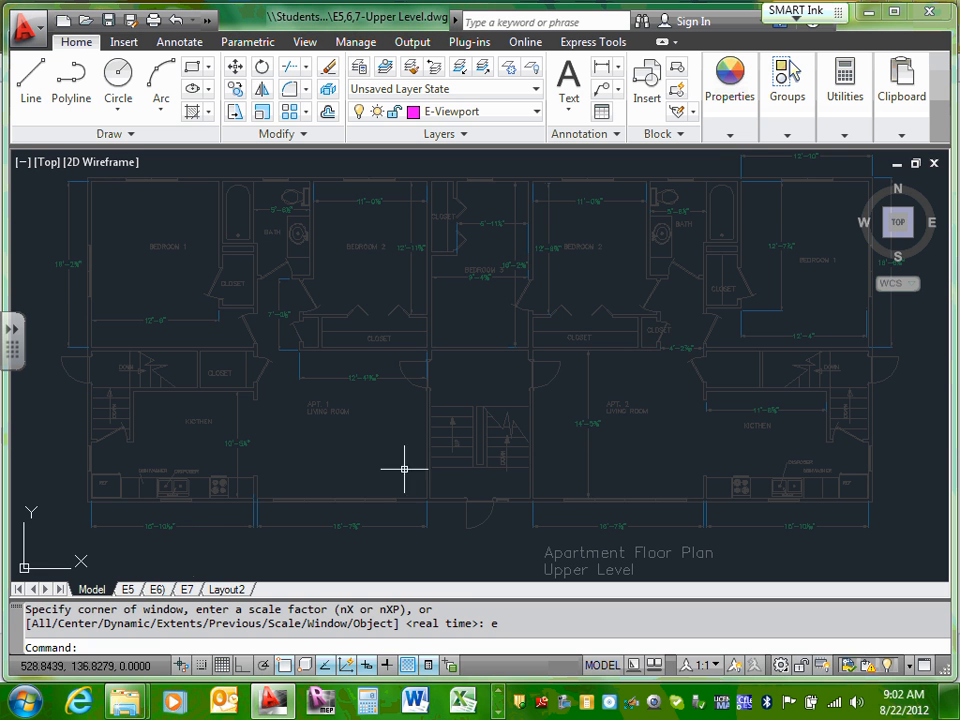
- Open the E5 layout and apply Zoom Extents to fit its sheet
click(134, 591)
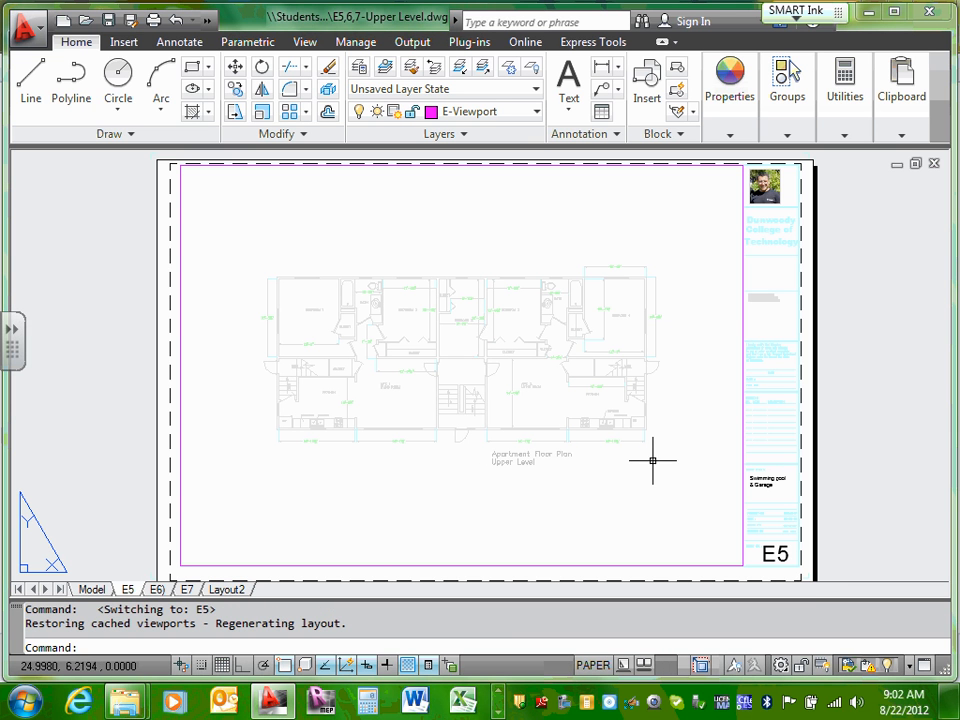
text(z)
key(Return)
text(e)
key(Return)
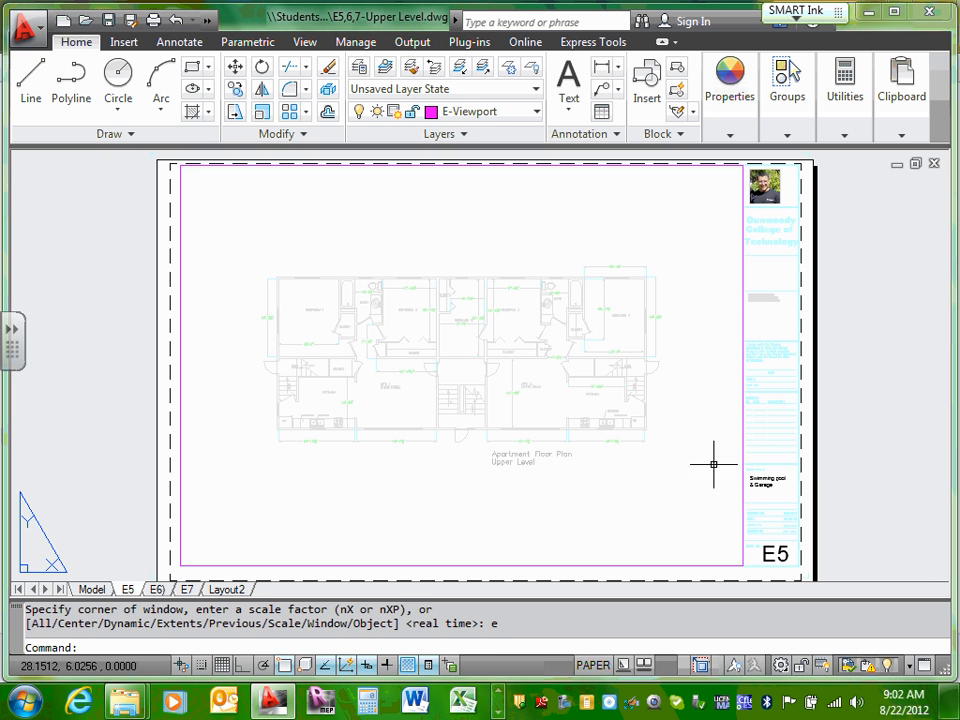
- Open the E6) layout and fit its whole sheet in the view with Zoom Extents
click(157, 589)
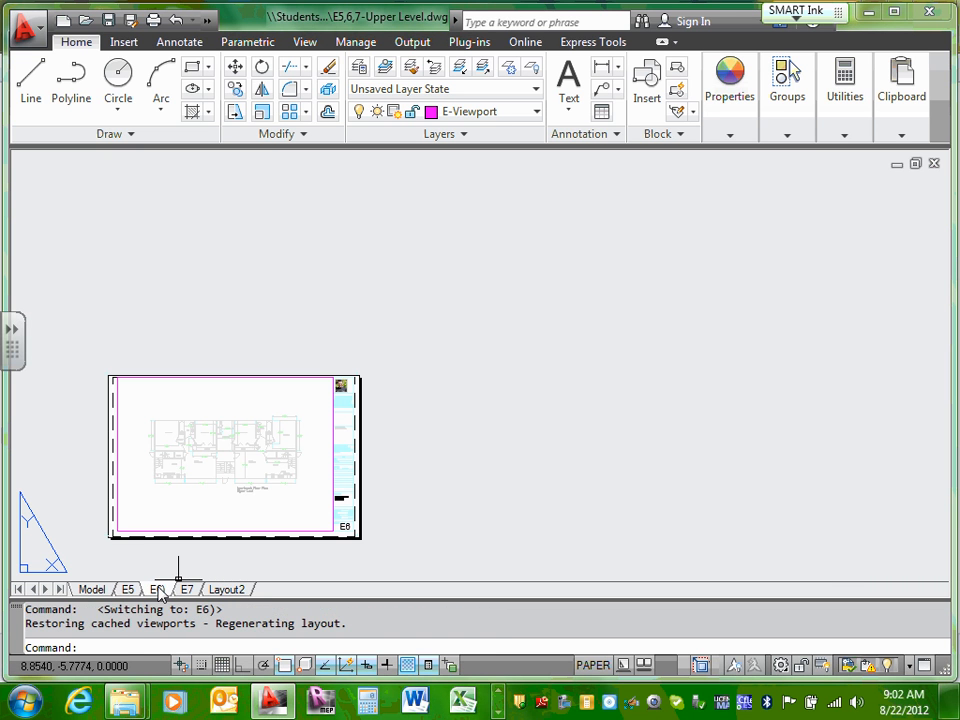
text(z)
key(Return)
text(e)
key(Return)
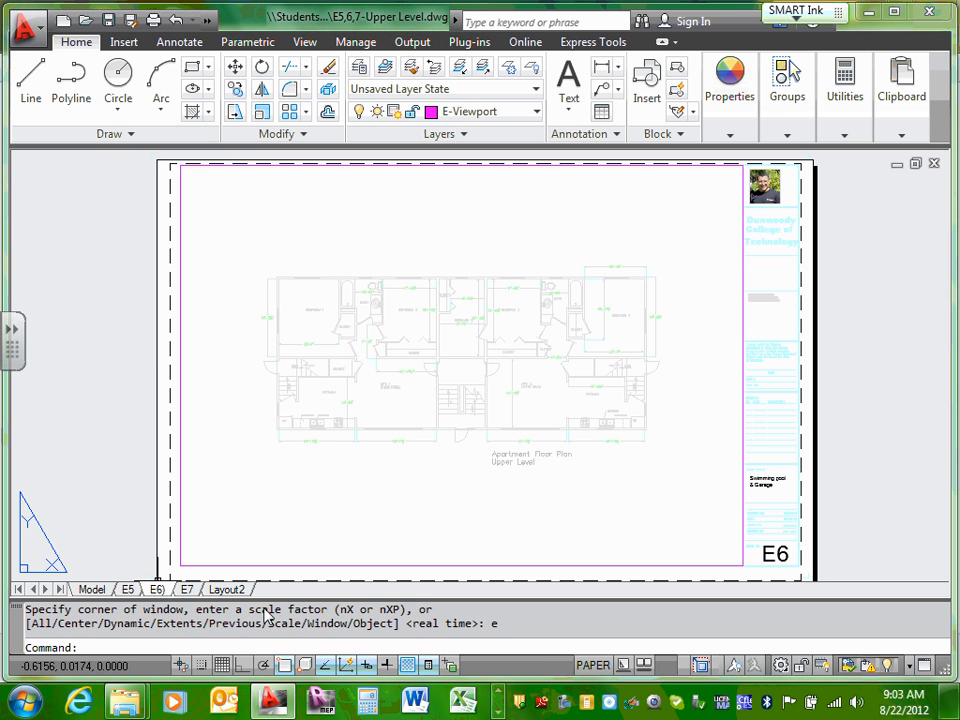
- Open the E7 layout and zoom to its extents so the full sheet fills the view
click(187, 589)
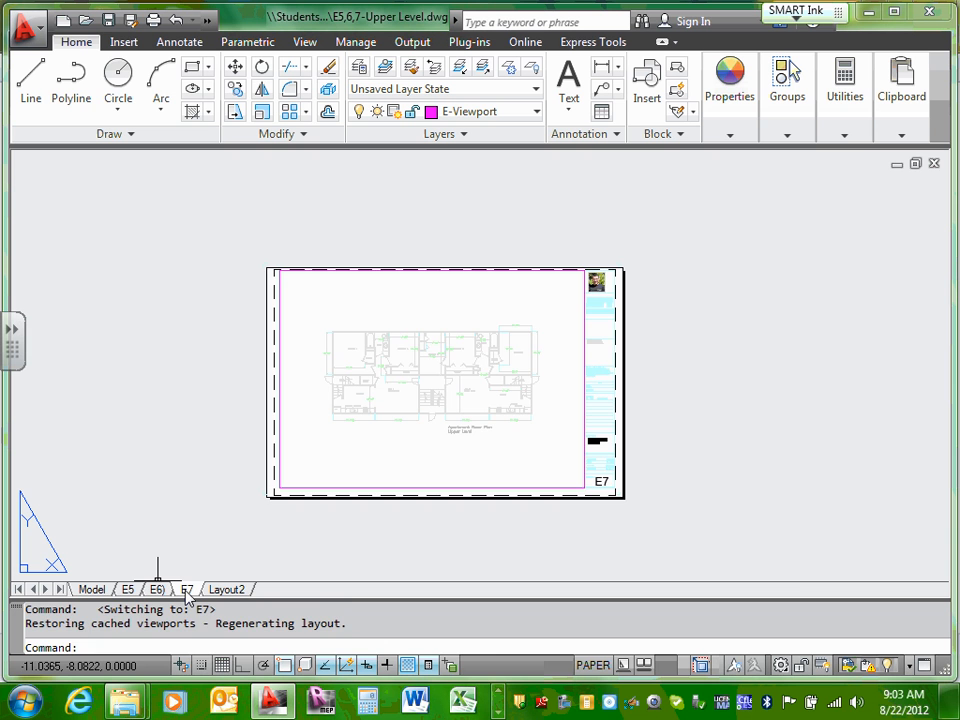
text(z)
key(Return)
text(e)
key(Return)
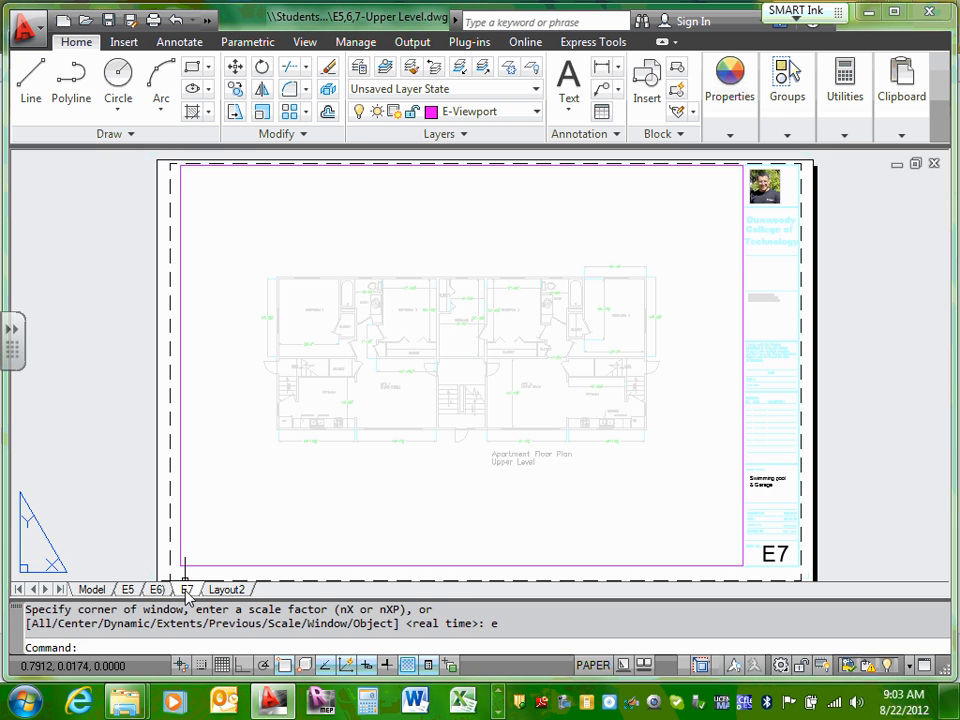
- Review the floor plan in model space and on the E5, E6) and E7 layouts in turn
click(93, 589)
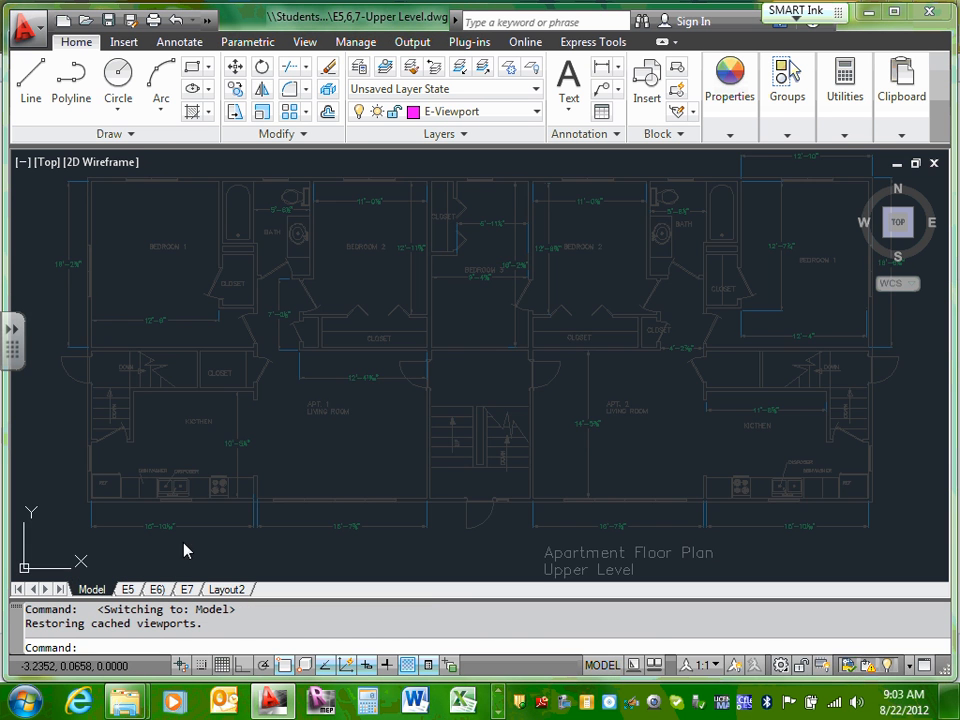
scroll(410, 307, up, 3)
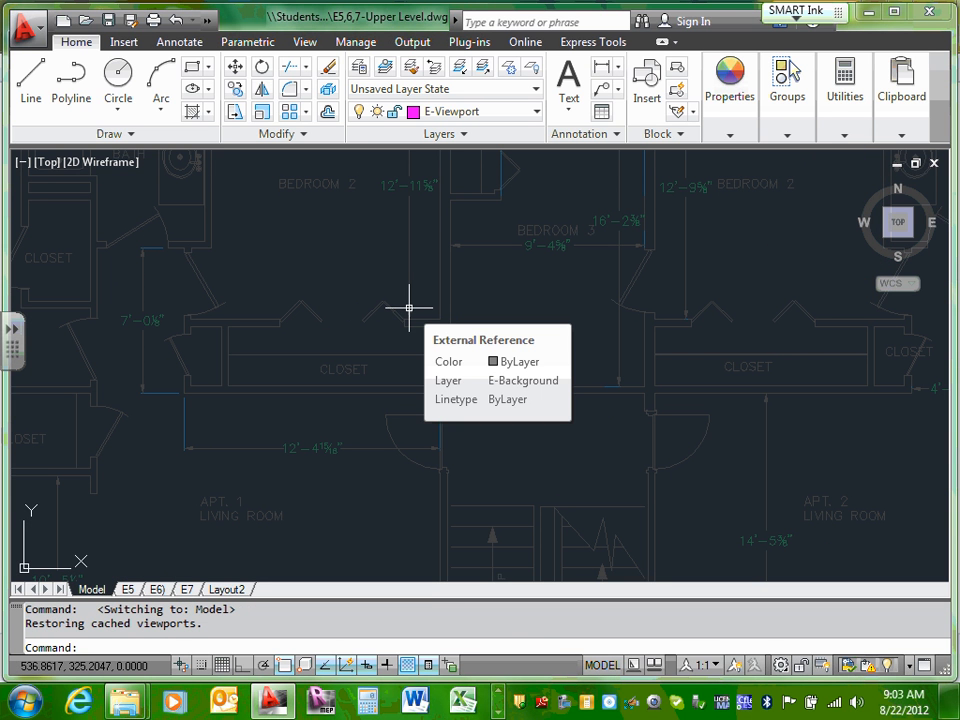
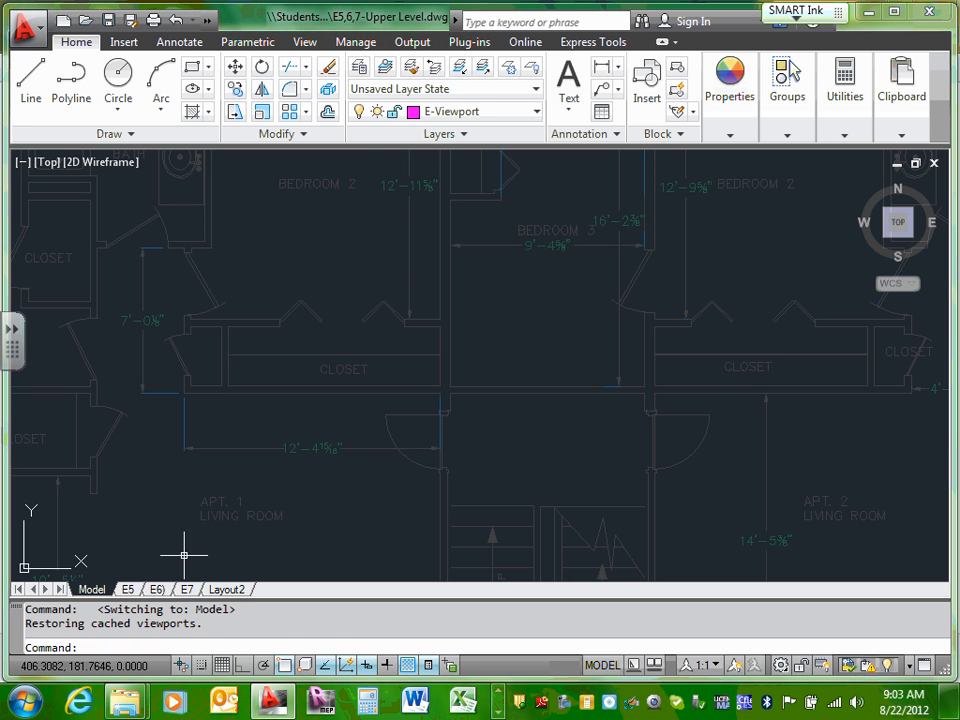
click(126, 590)
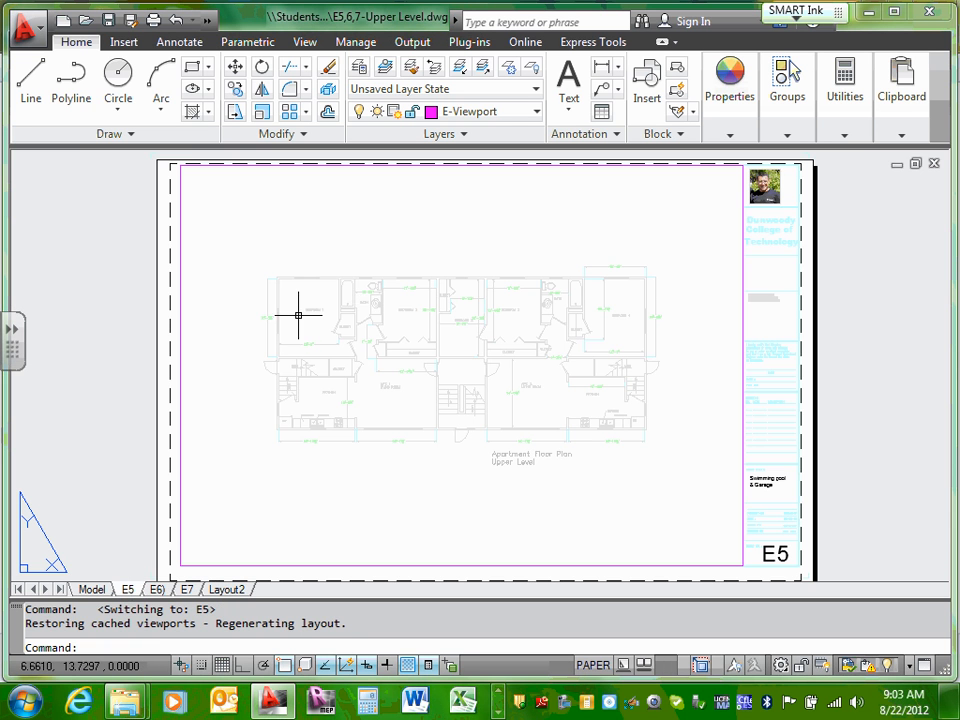
scroll(336, 302, up, 2)
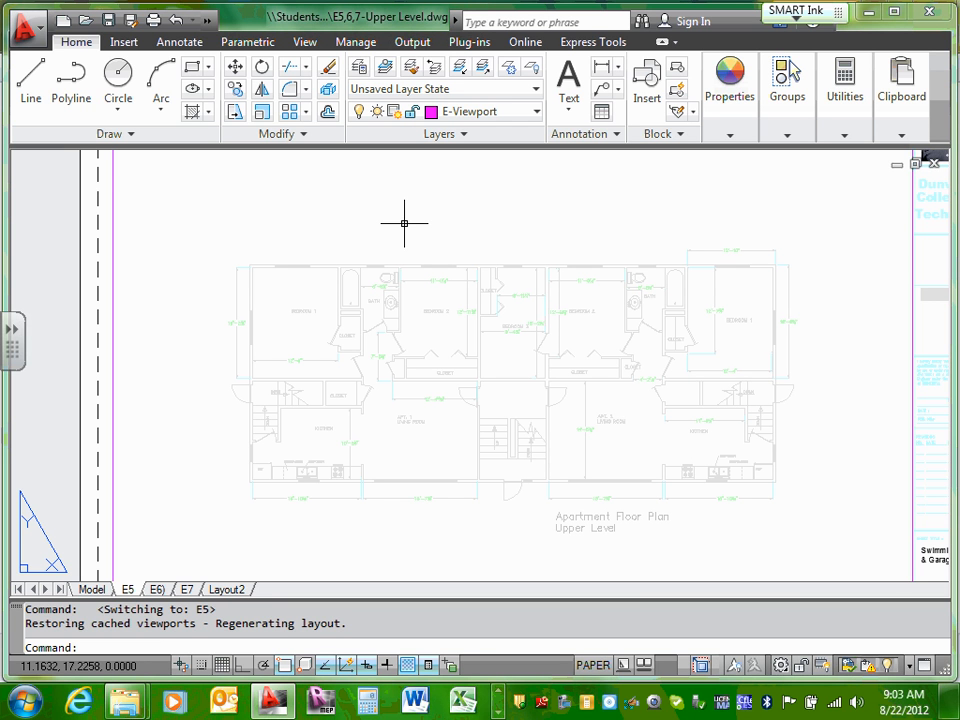
click(159, 589)
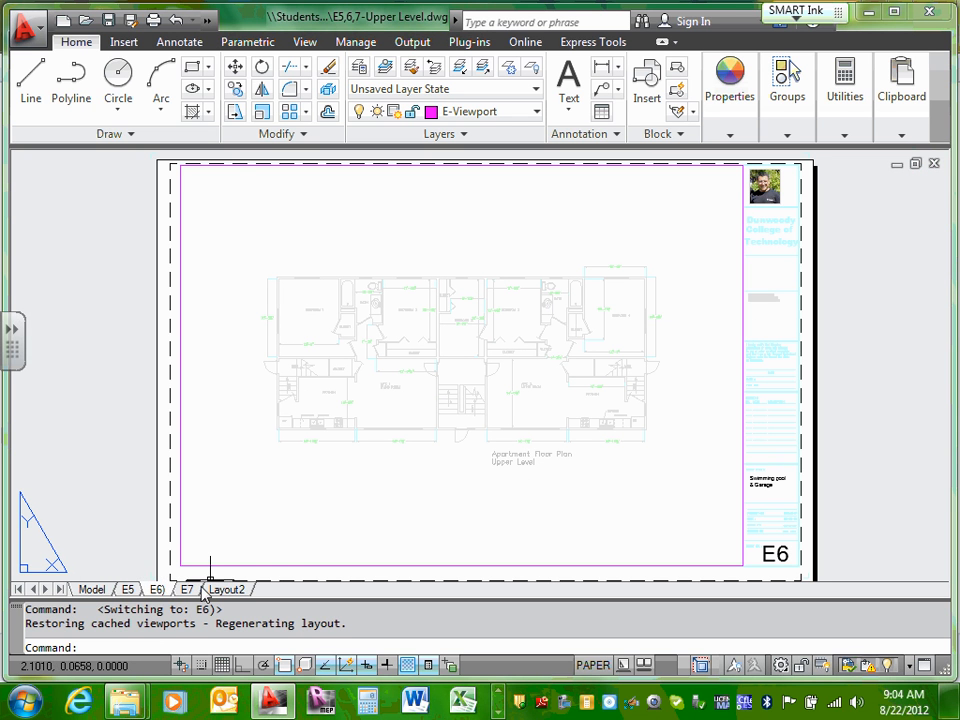
click(188, 590)
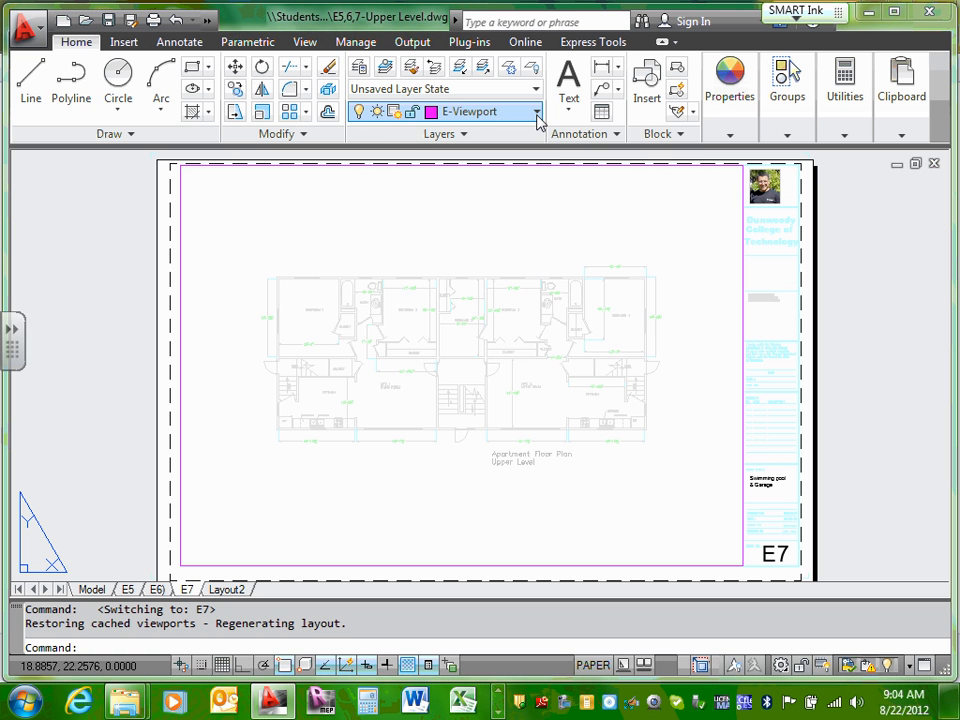
- Return to model space and make E-POWER DEVICES the current layer
click(537, 113)
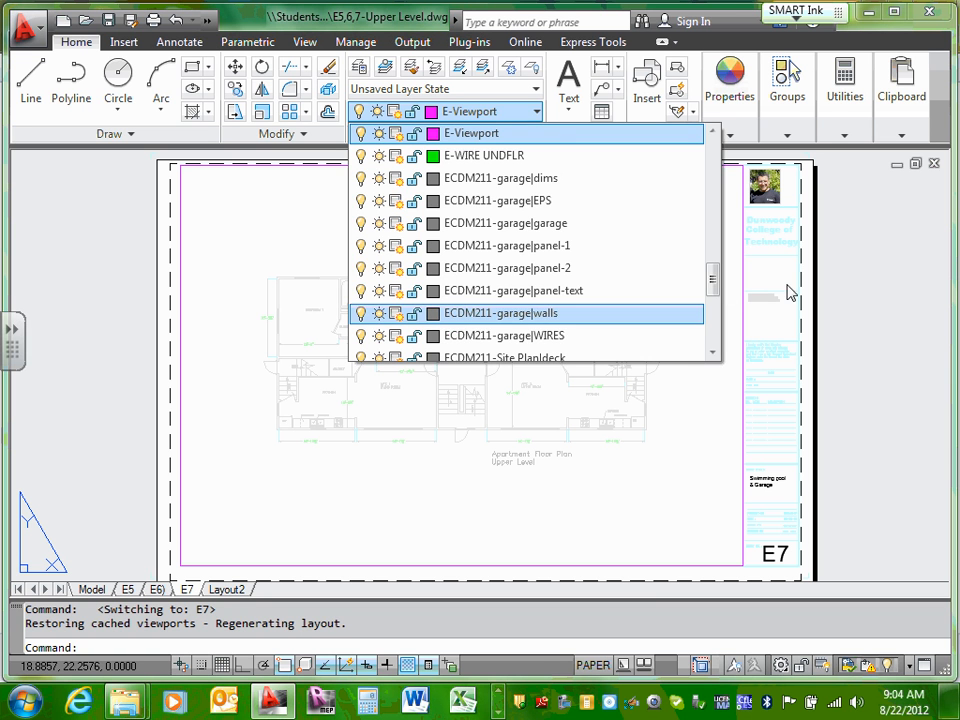
click(92, 590)
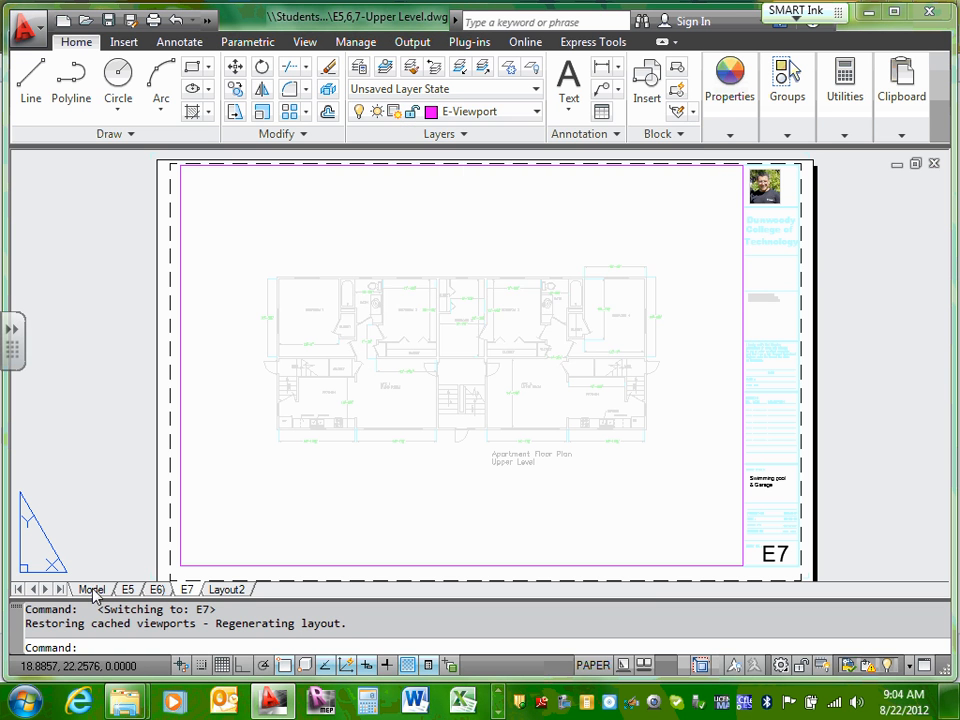
click(80, 589)
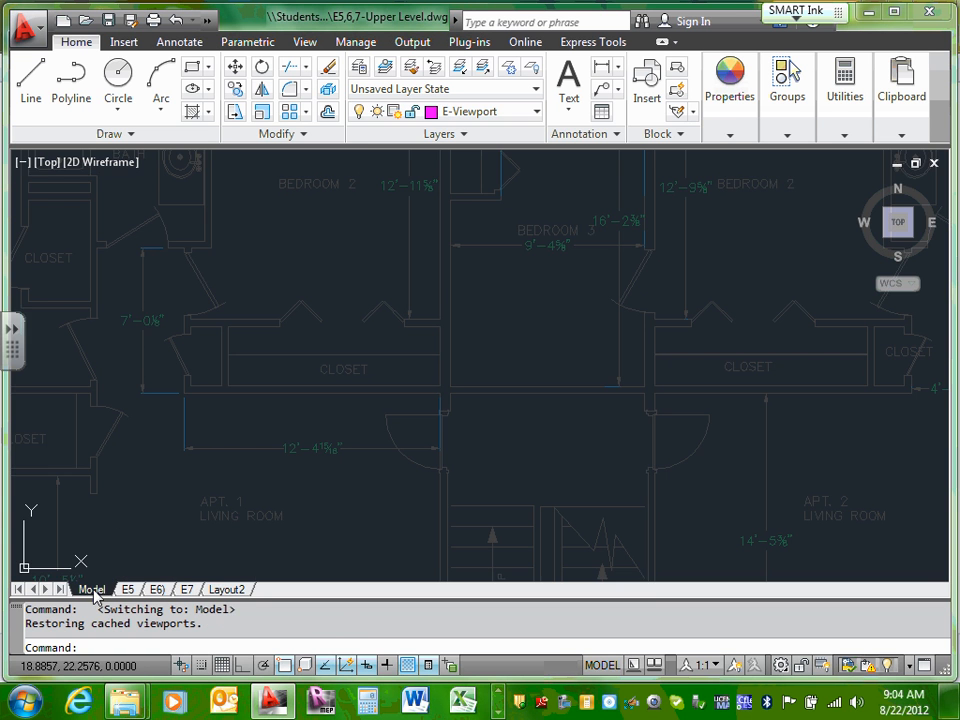
click(536, 112)
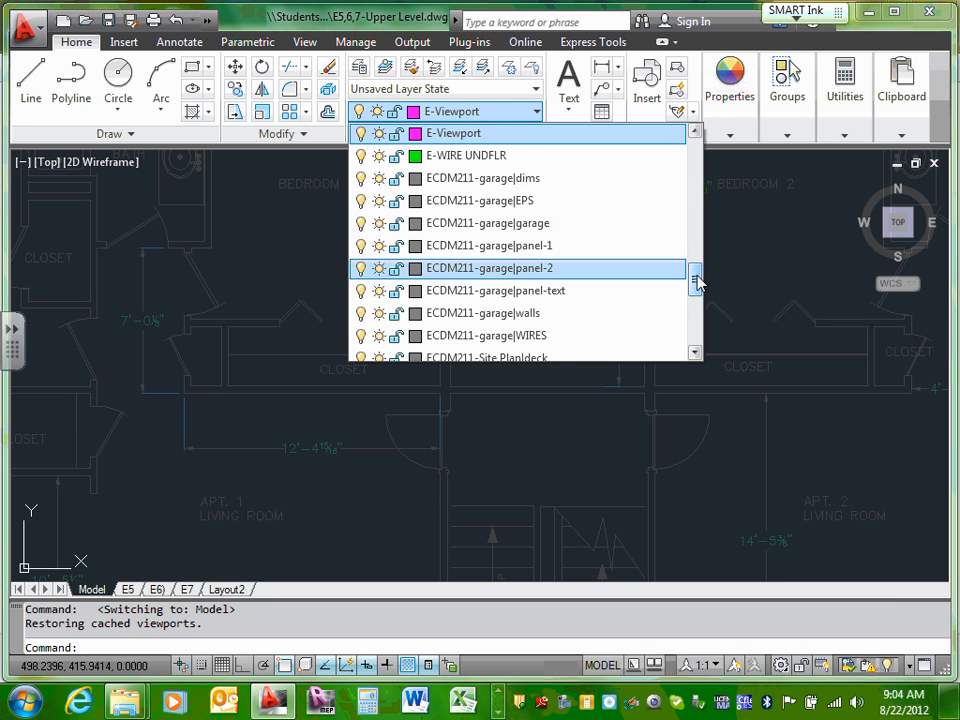
drag(699, 275, 707, 231)
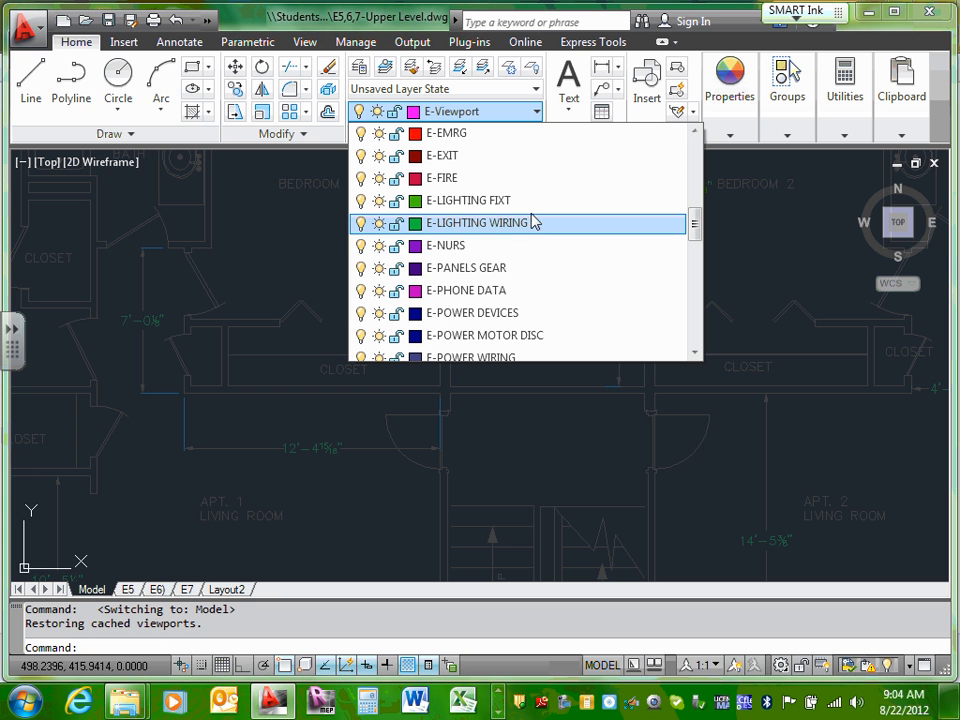
click(513, 314)
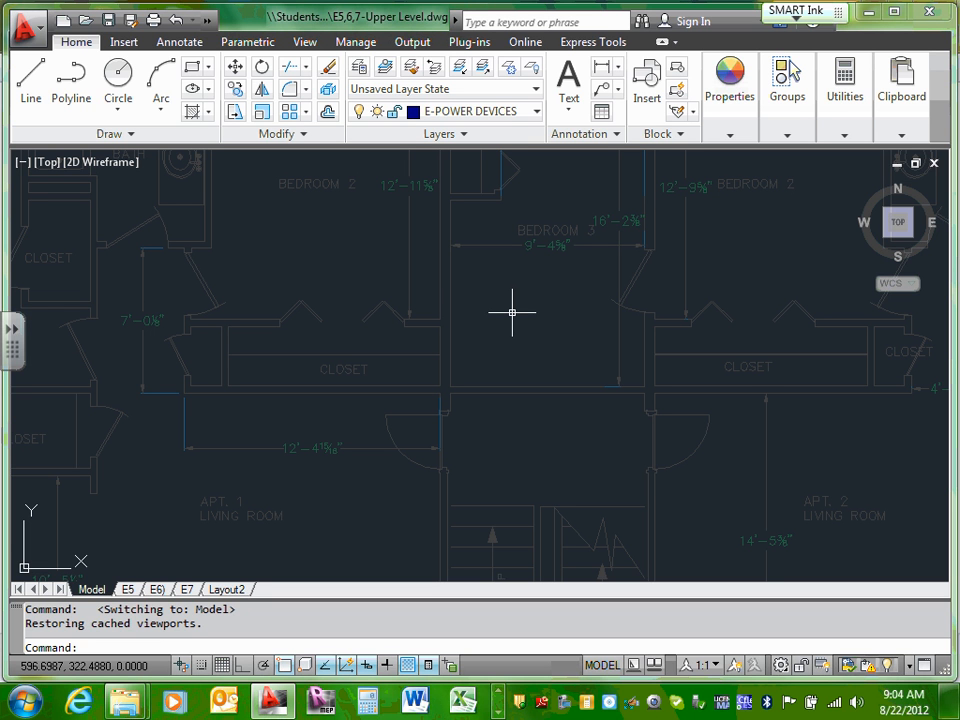
- Open the Tool Palettes and find the DUPLEX receptacle symbol among the electrical blocks
click(304, 43)
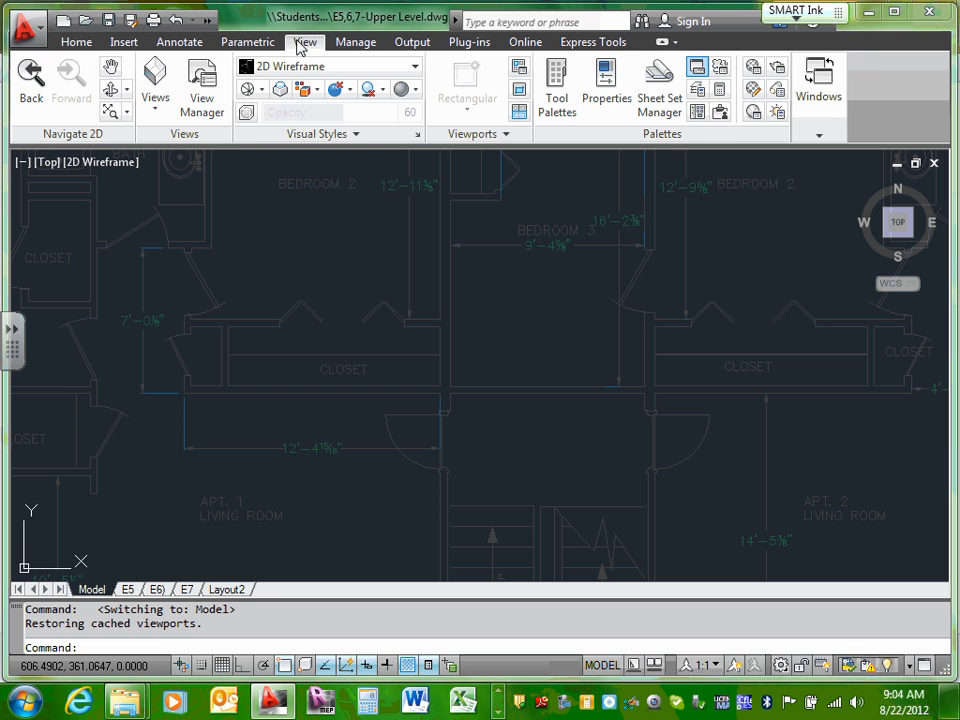
click(558, 86)
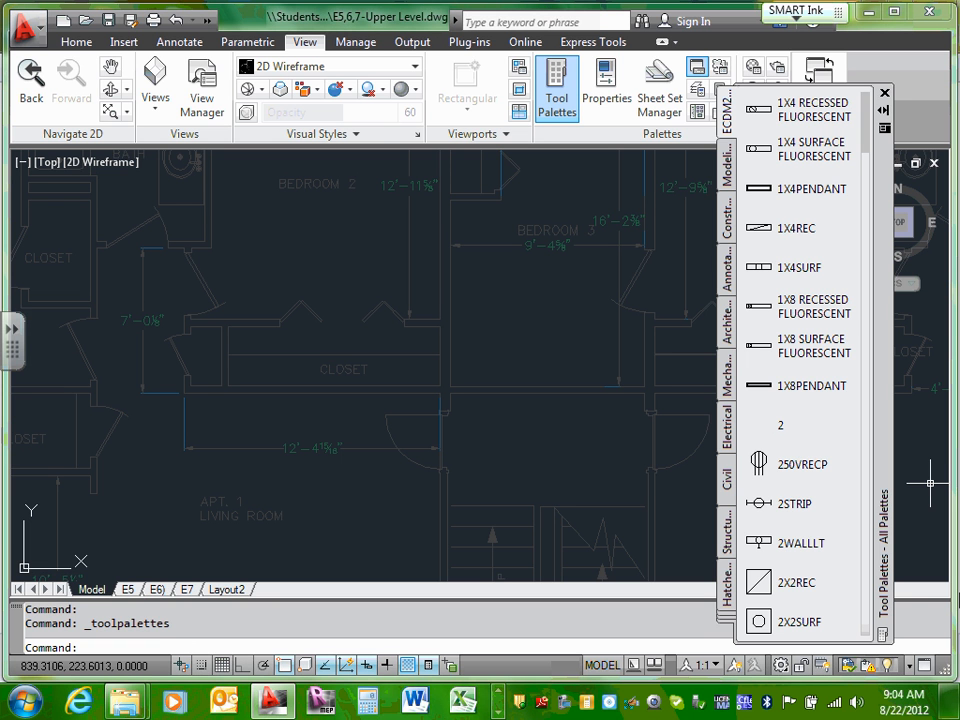
scroll(795, 440, down, 3)
scroll(790, 453, up, 2)
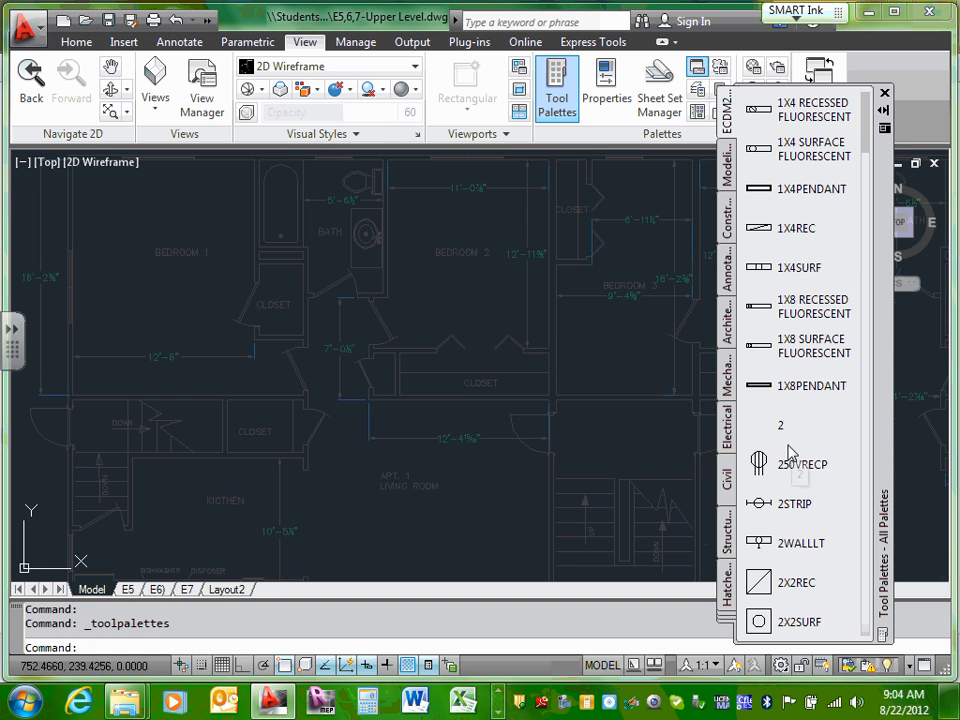
click(866, 245)
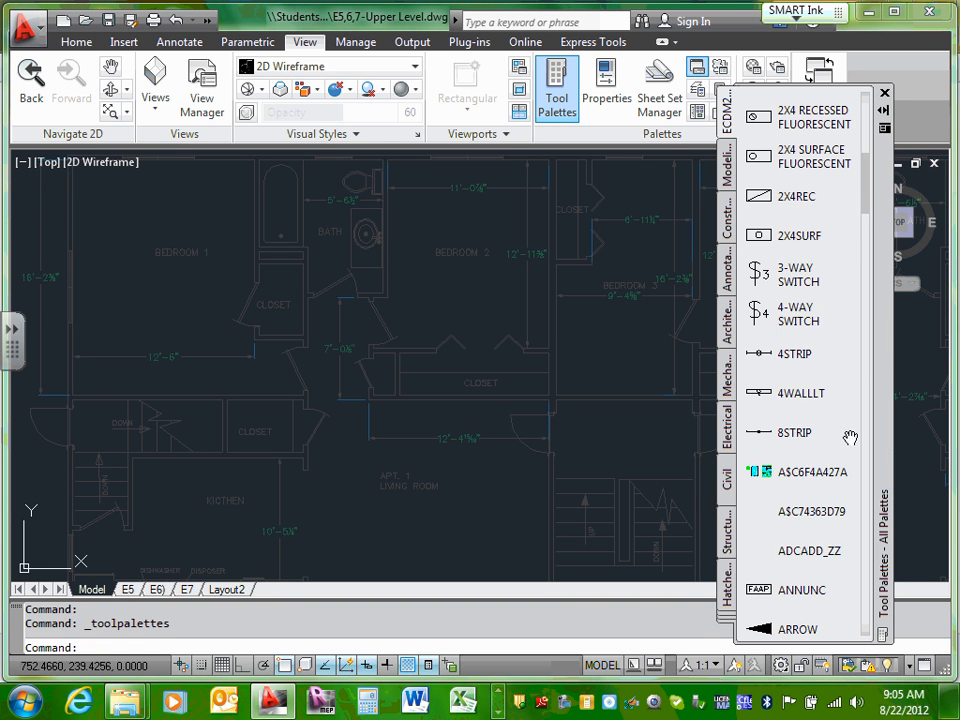
click(866, 245)
drag(867, 232, 866, 313)
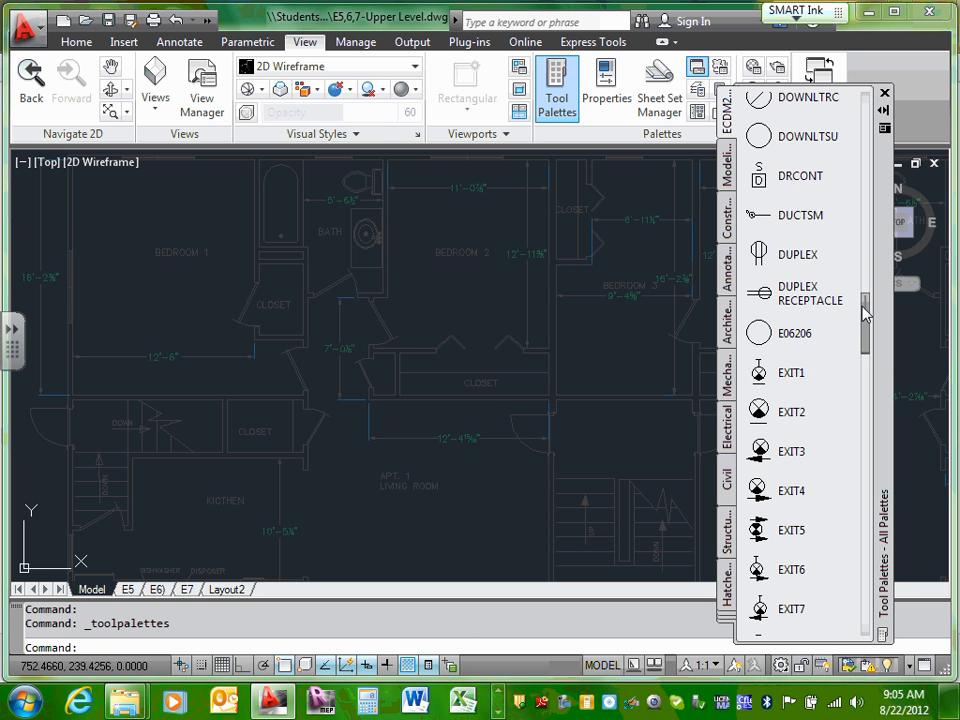
- Insert the DUPLEX block on Bedroom 1's lower wall beside the door and move it along the wall, clear of the door swing
click(765, 262)
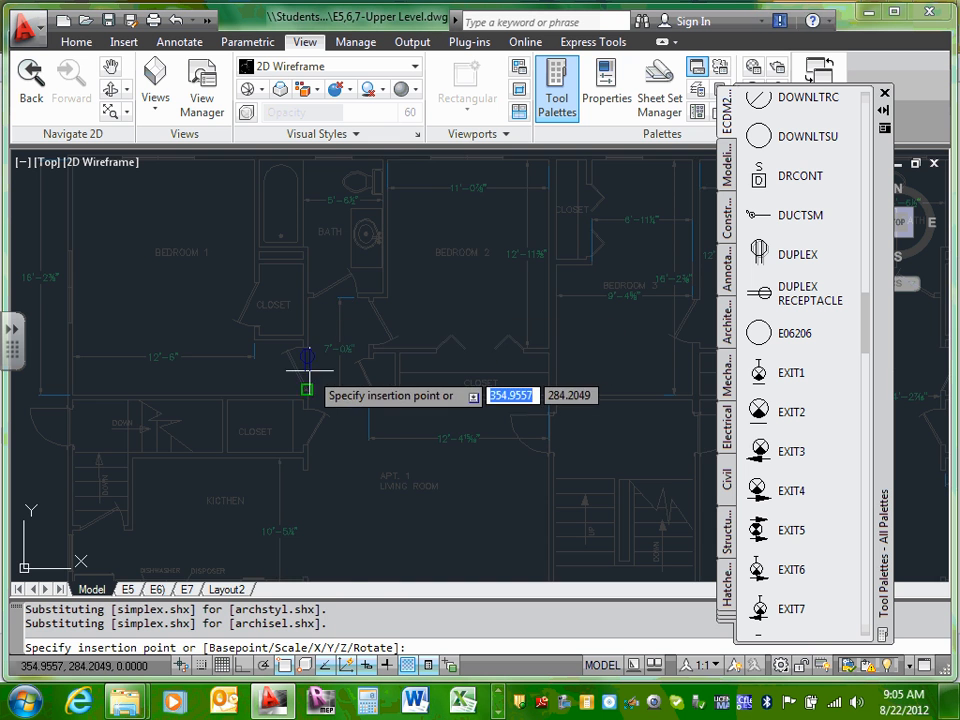
scroll(309, 377, up, 5)
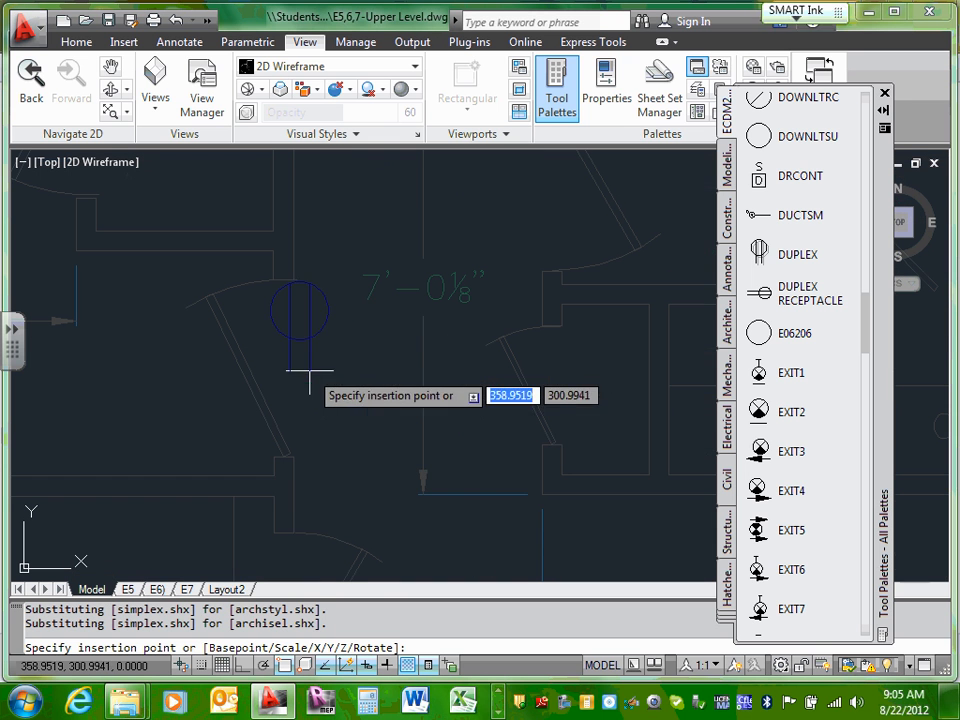
click(199, 476)
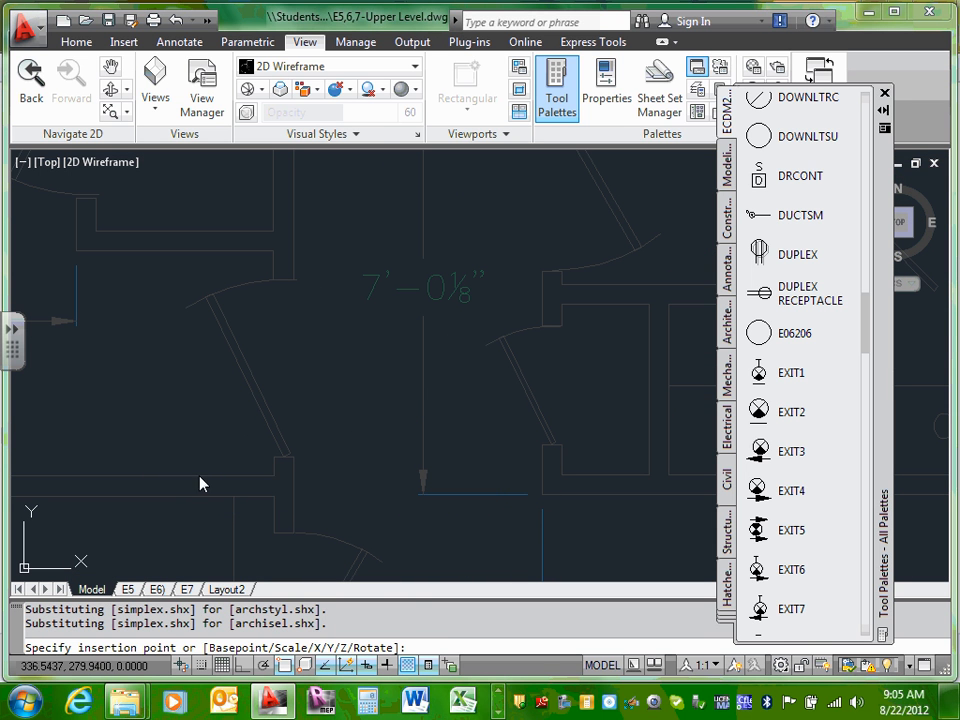
click(261, 445)
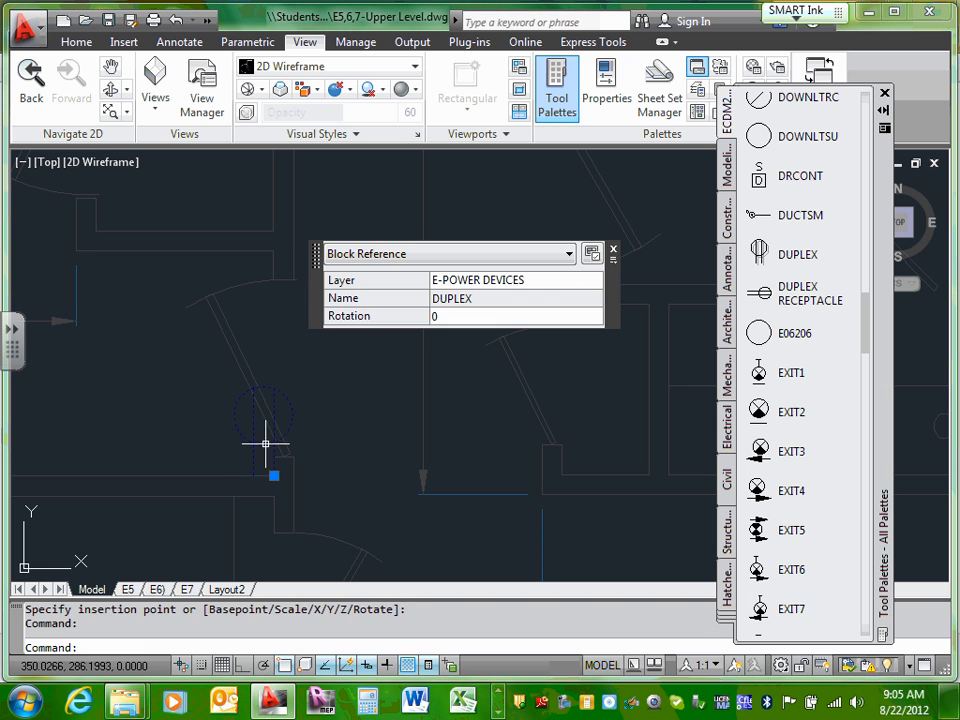
drag(270, 446, 201, 443)
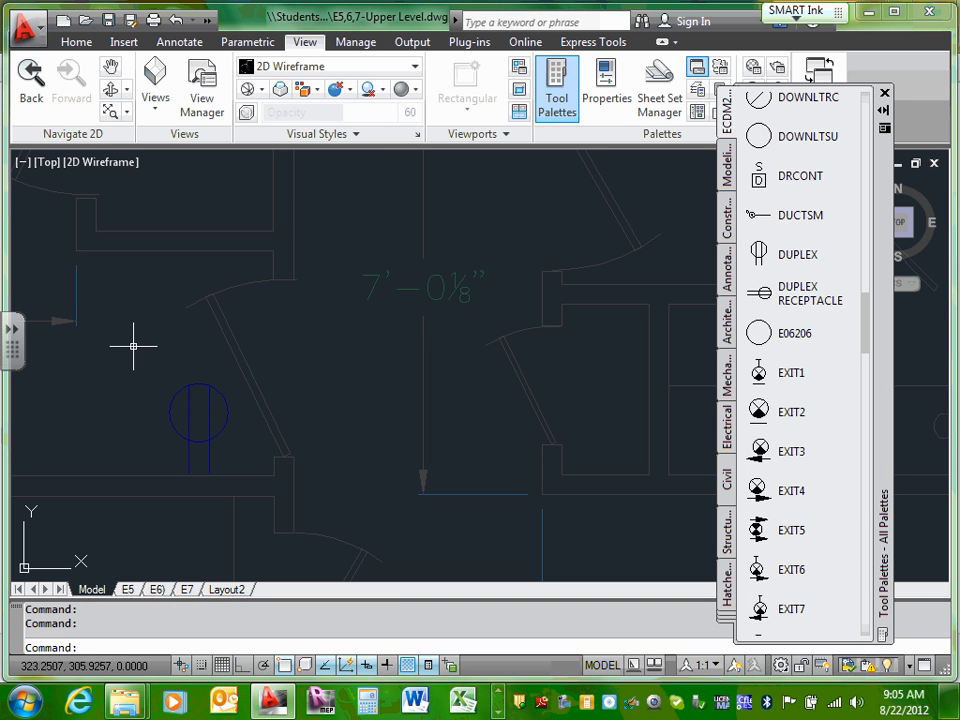
- Check which layer the inserted DUPLEX block is on, and look through the layer list without changing the assignment
click(78, 43)
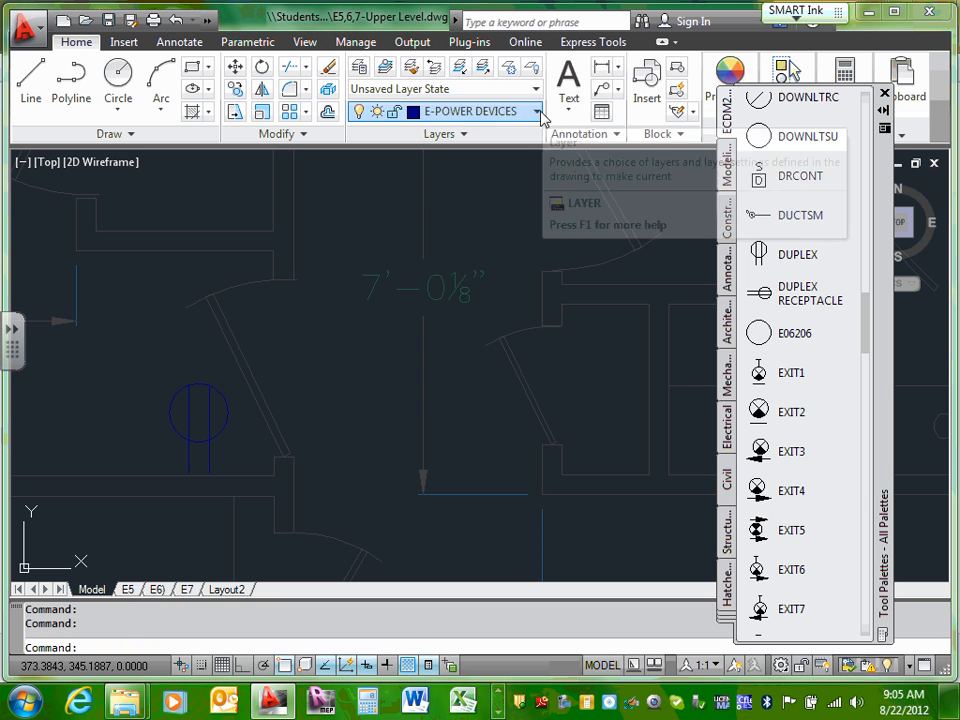
click(189, 439)
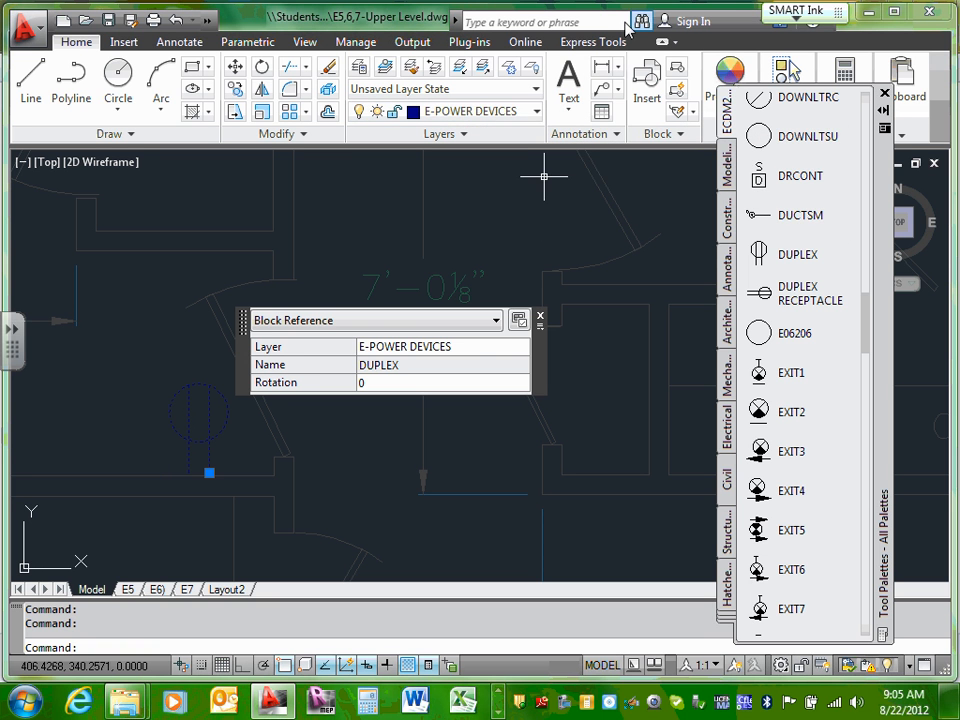
click(536, 114)
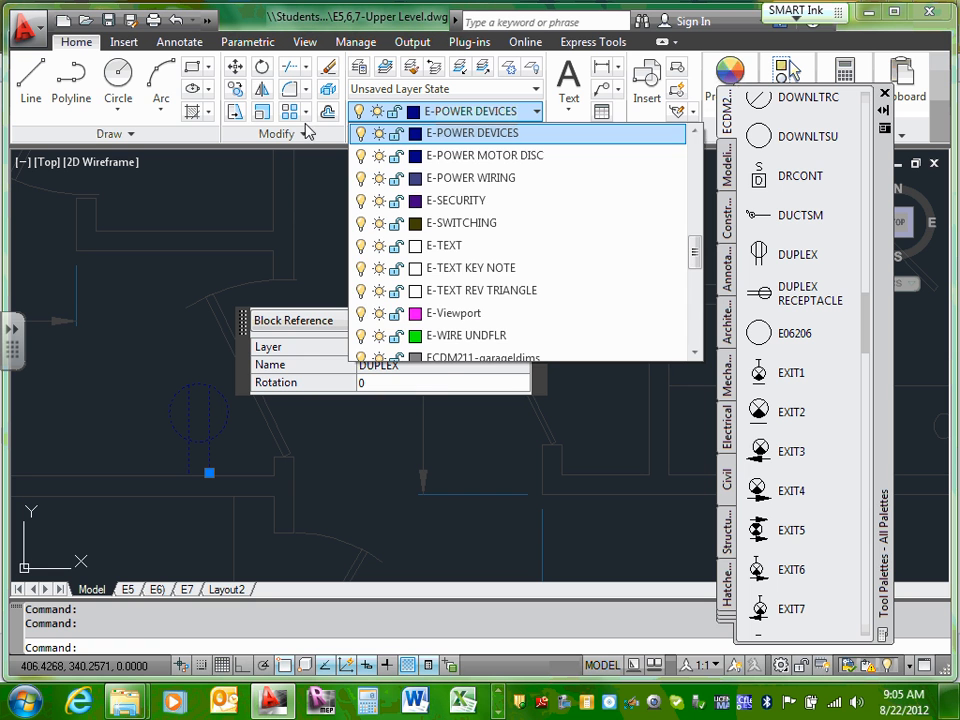
click(241, 109)
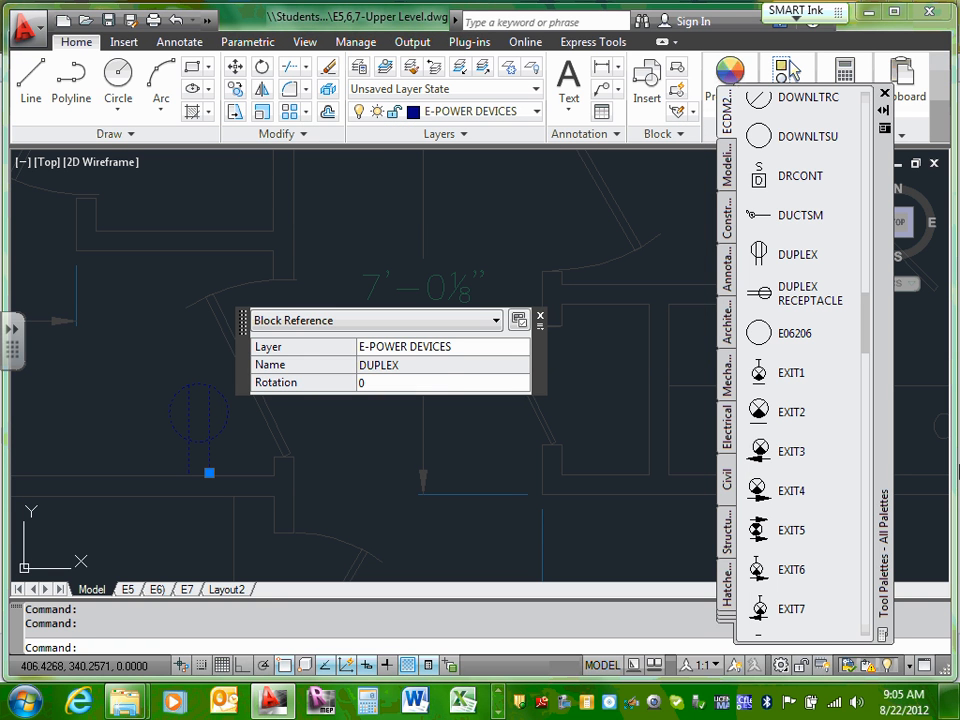
key(Escape)
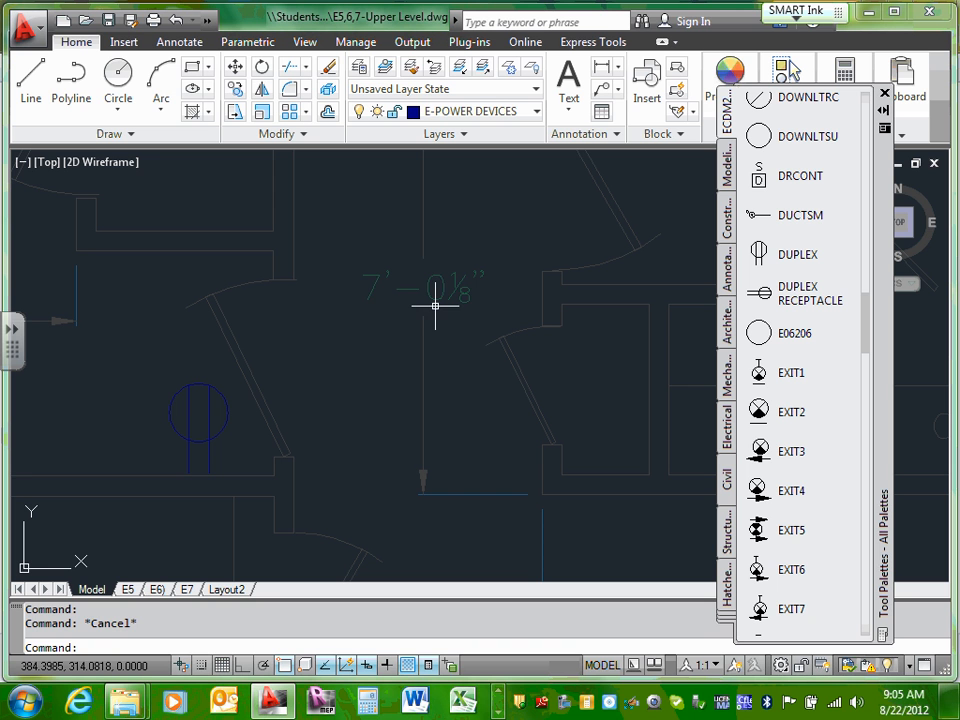
- Erase the DUPLEX block from the wall beside the door and close the Tool Palettes
click(191, 387)
key(Delete)
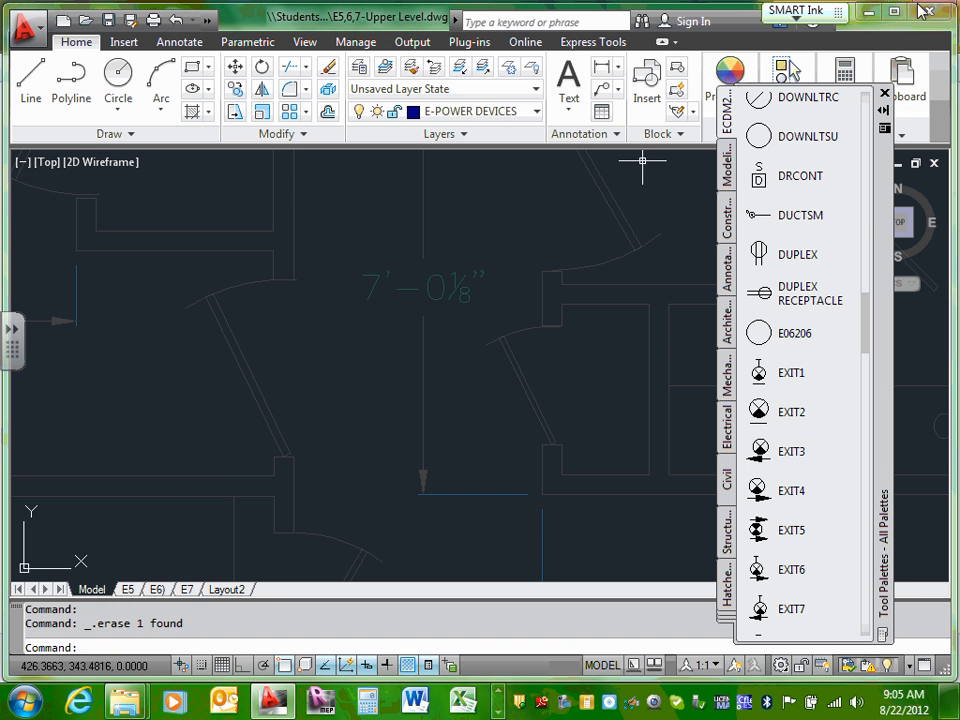
mouse_move(884, 98)
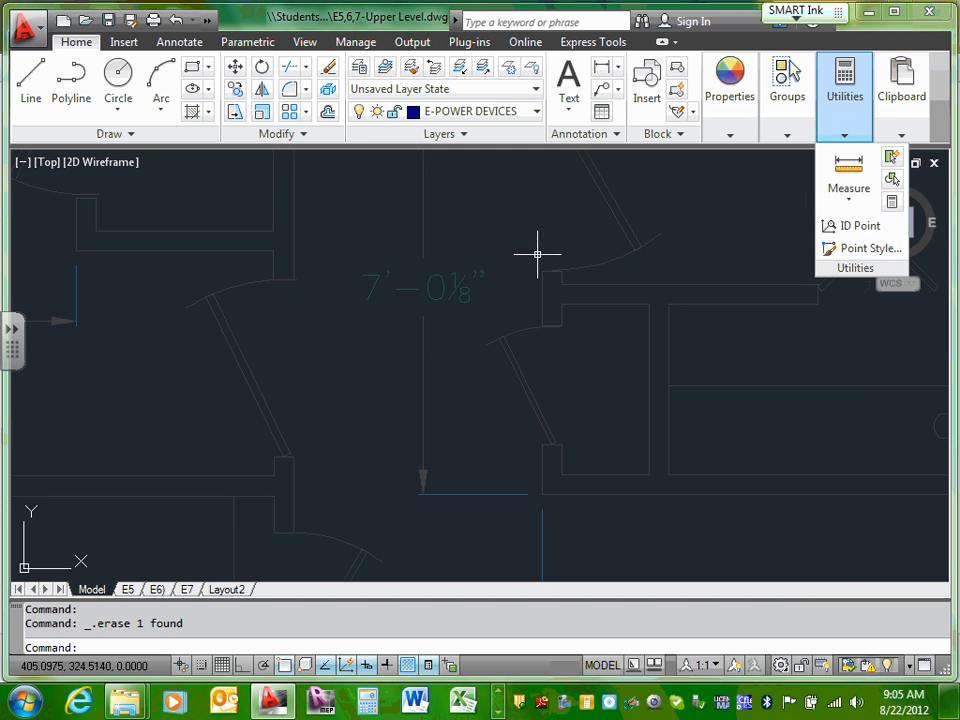
- Review the whole floor plan in model space and on the E5 and E6) layouts
scroll(540, 262, down, 5)
middle_drag(606, 227, 404, 275)
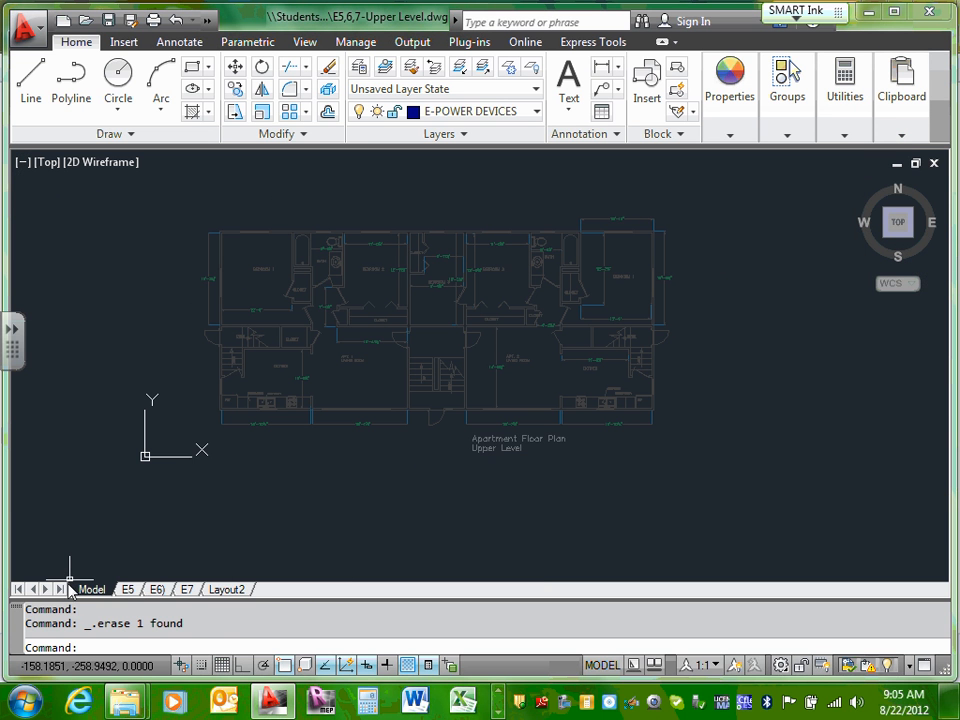
click(129, 591)
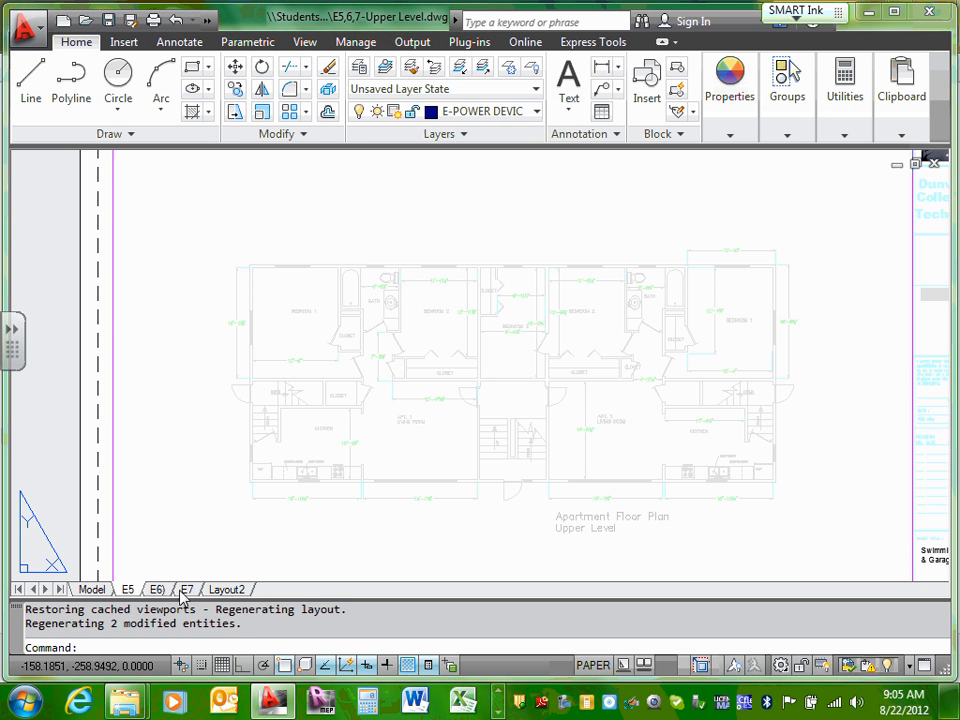
click(155, 590)
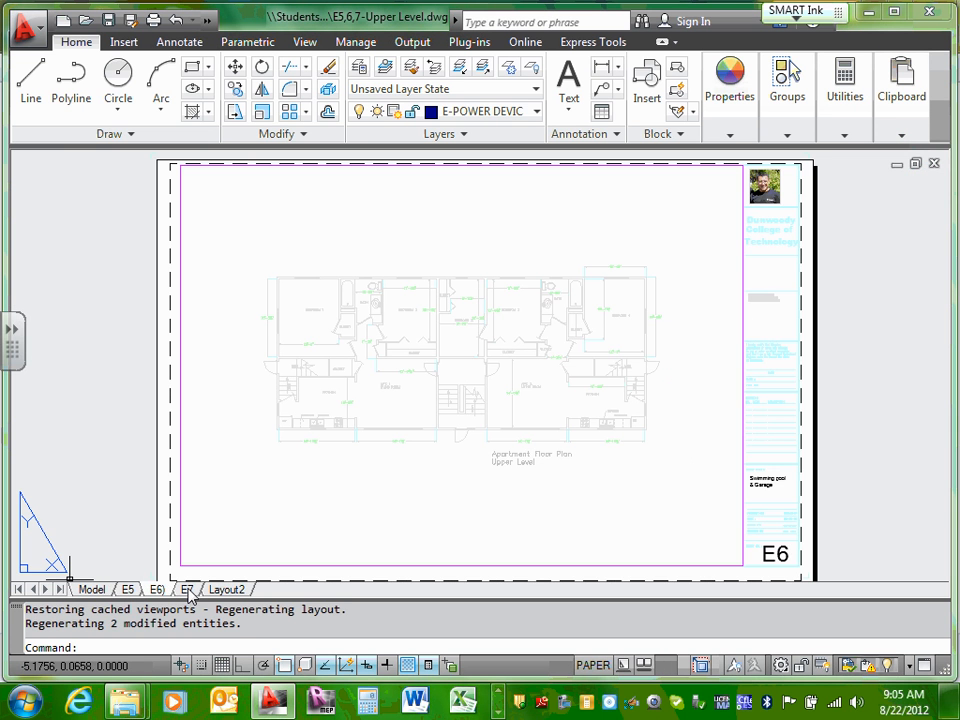
- Return to model space and zoom to the drawing extents
click(90, 589)
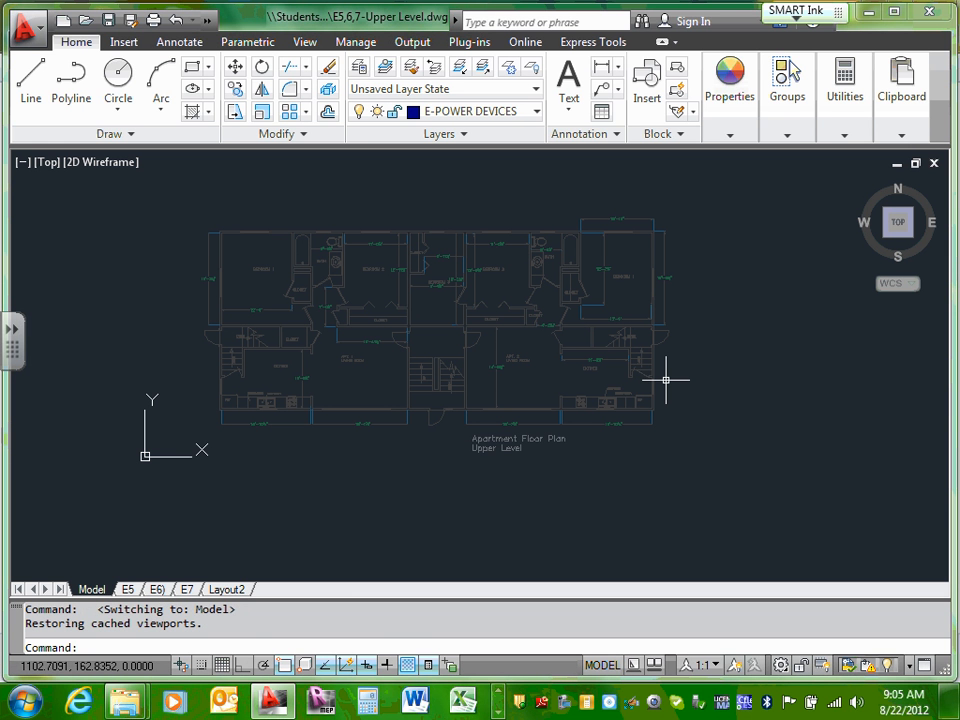
text(z)
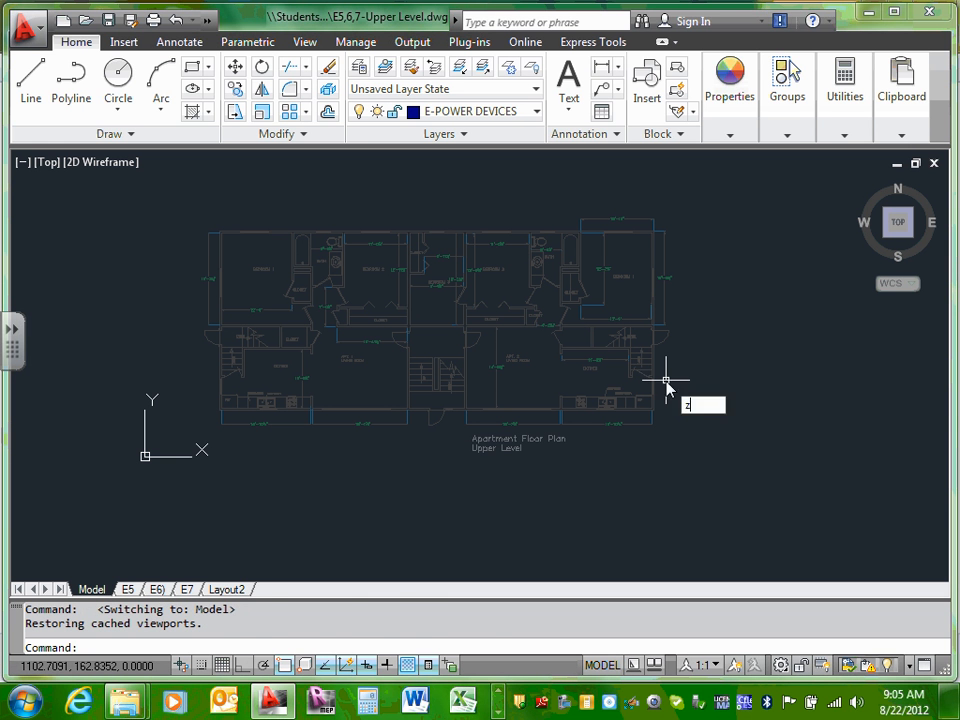
key(Return)
text(e)
key(Return)
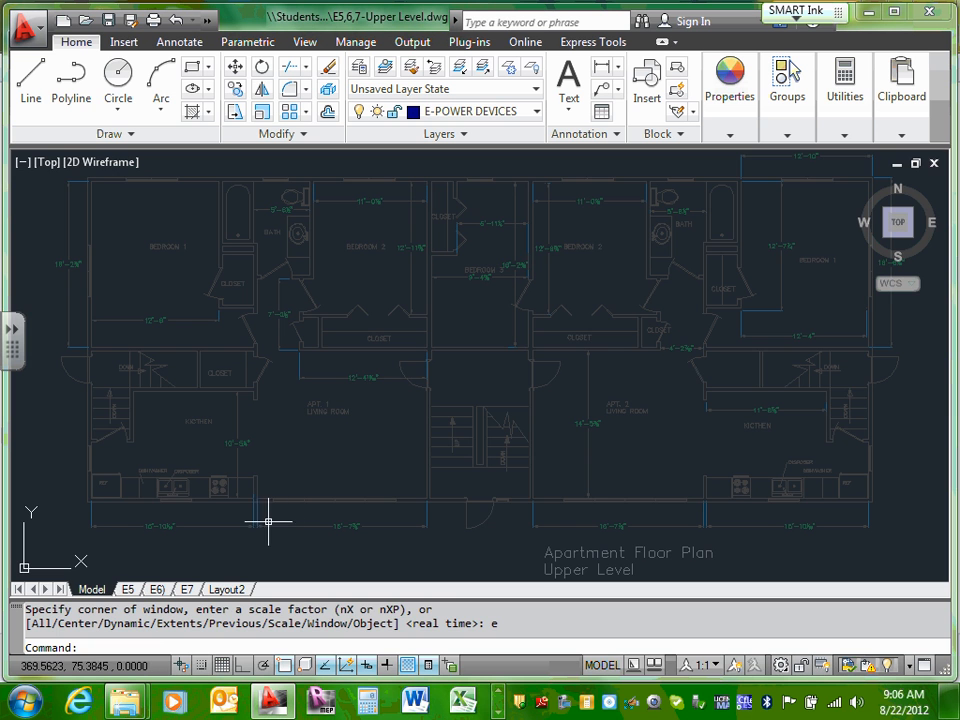
- Switch to the E5 layout
click(127, 589)
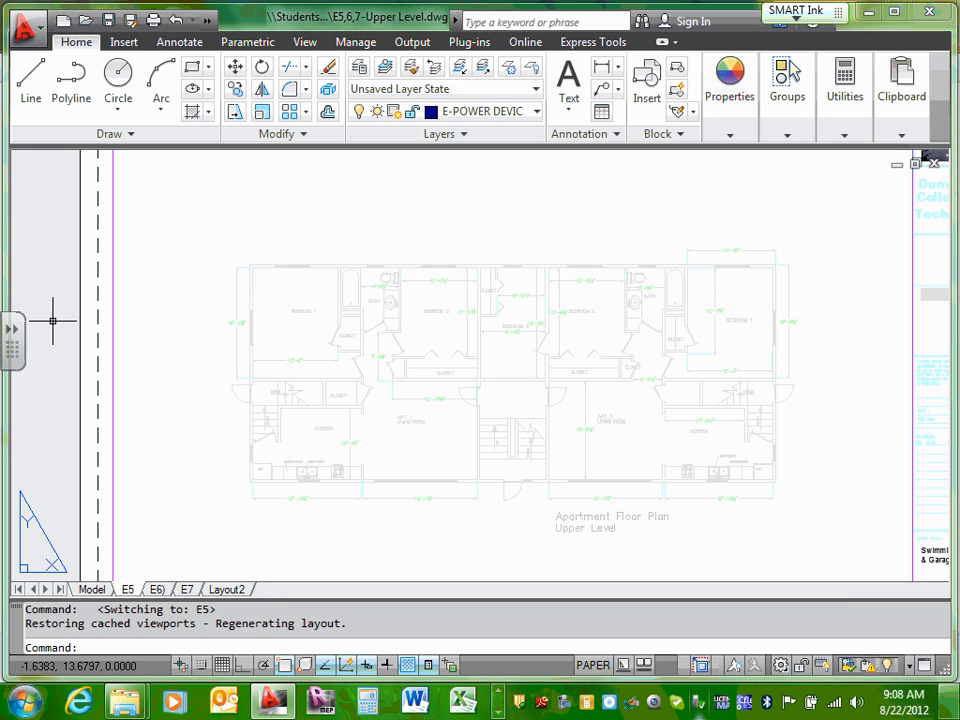
click(498, 712)
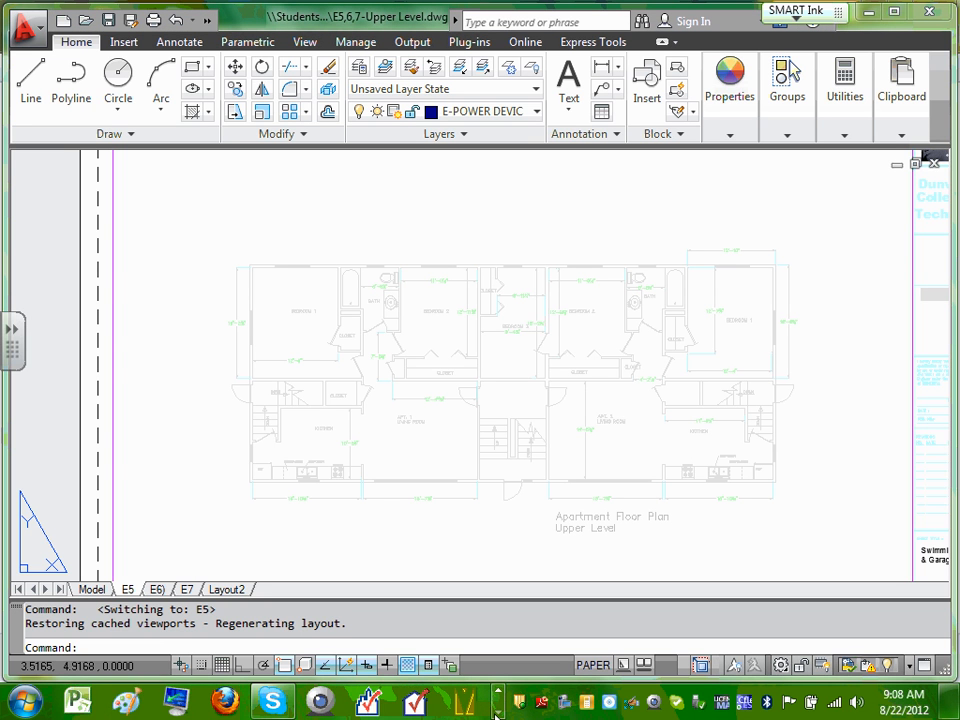
click(498, 712)
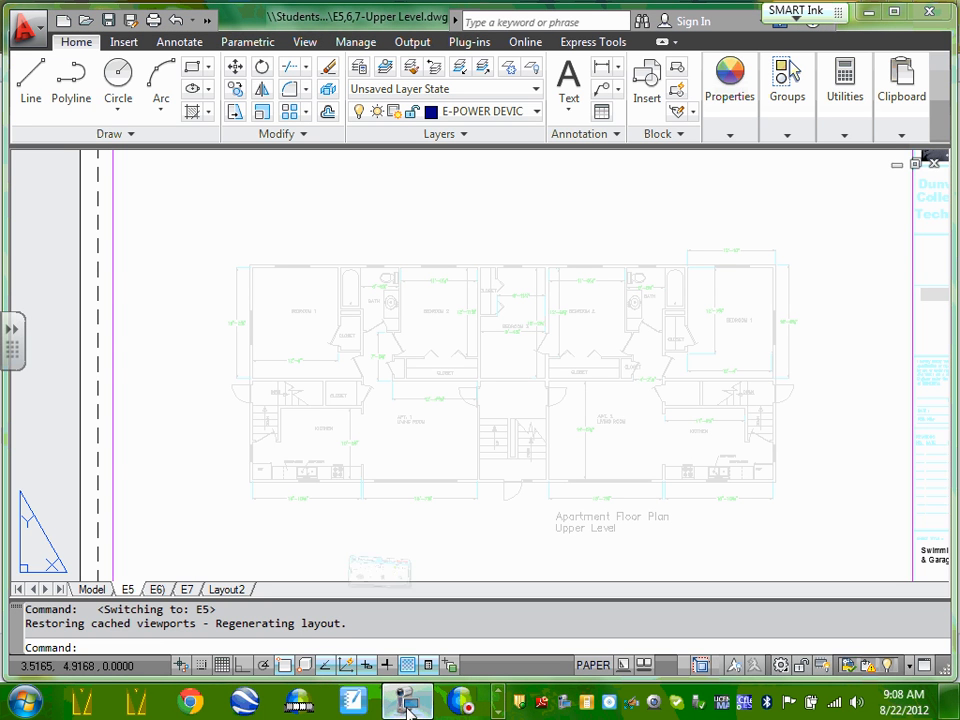